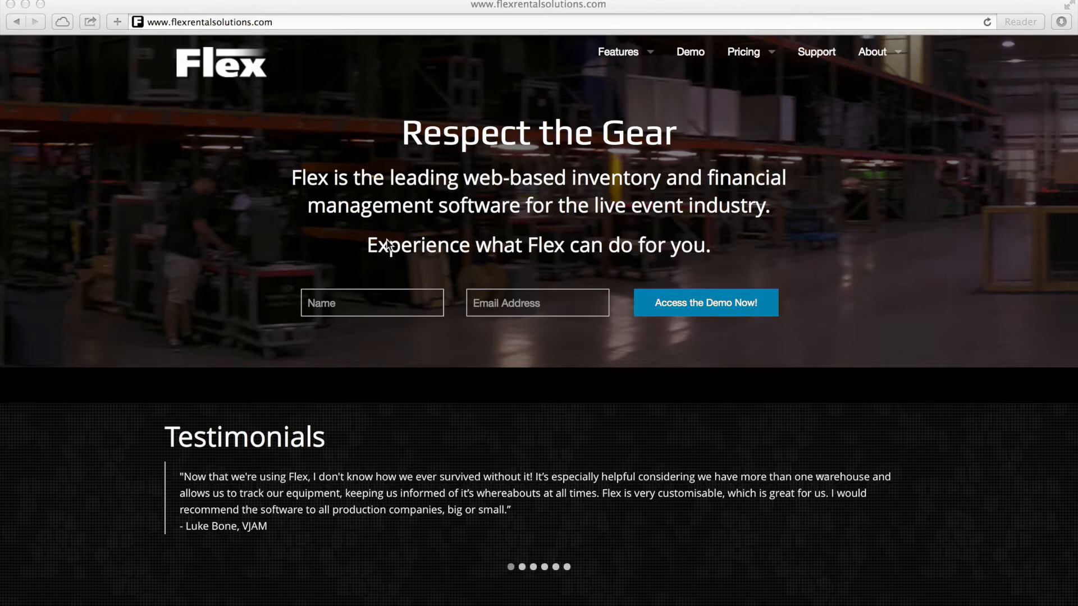
{"action": "left_click", "coordinate": [416, 304]}
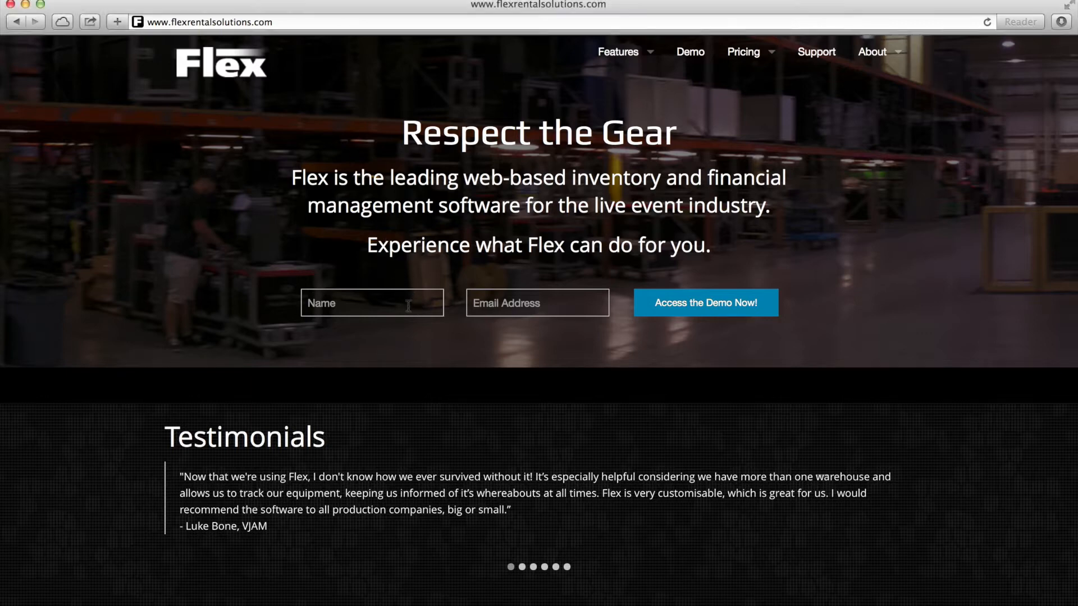
{"action": "left_click", "coordinate": [408, 306]}
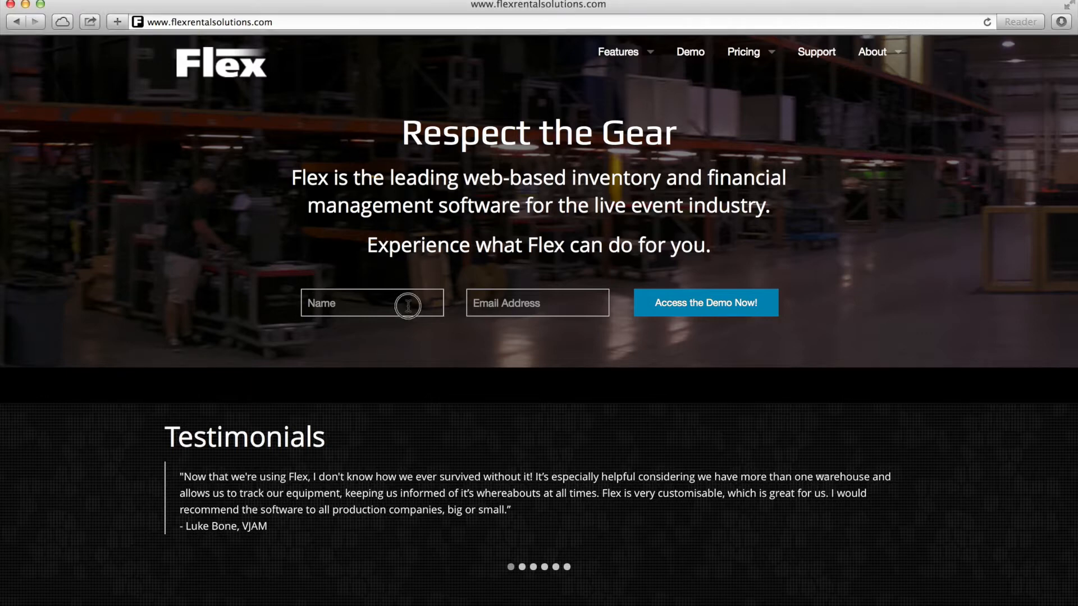
{"action": "left_click", "coordinate": [561, 300]}
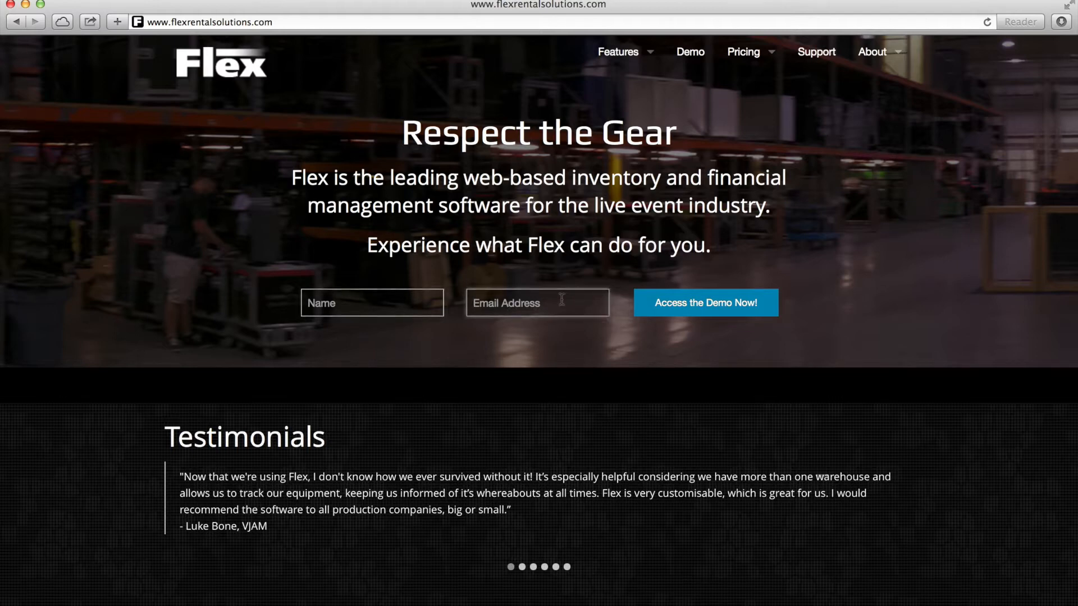
{"action": "mouse_move", "coordinate": [635, 56]}
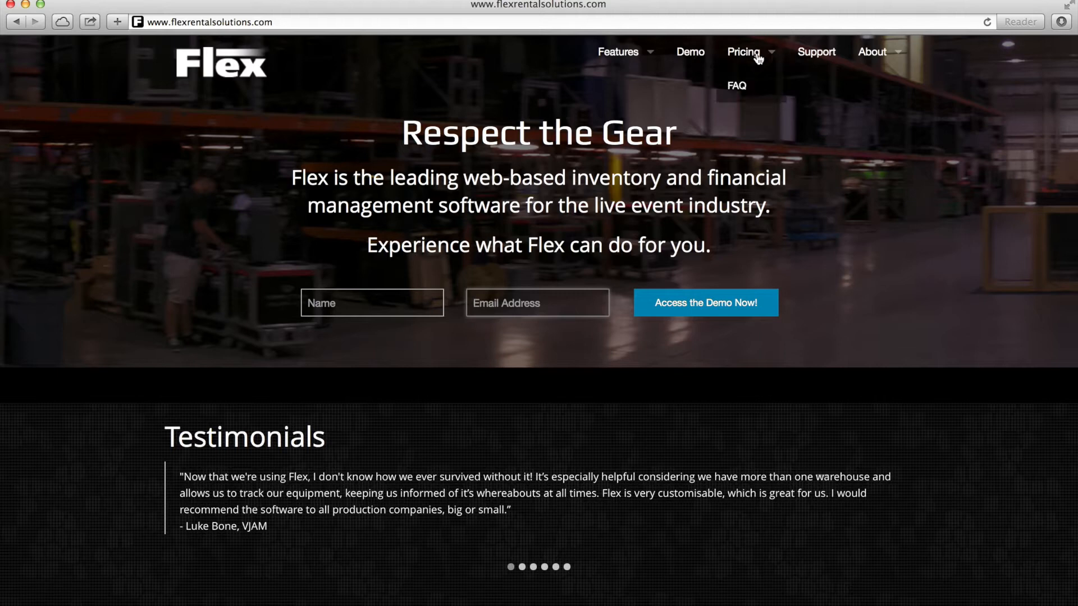
Step: Go to the Flex system's login page at br1.flexrentalsolutions.com
{"action": "mouse_move", "coordinate": [866, 59]}
{"action": "left_click", "coordinate": [289, 21]}
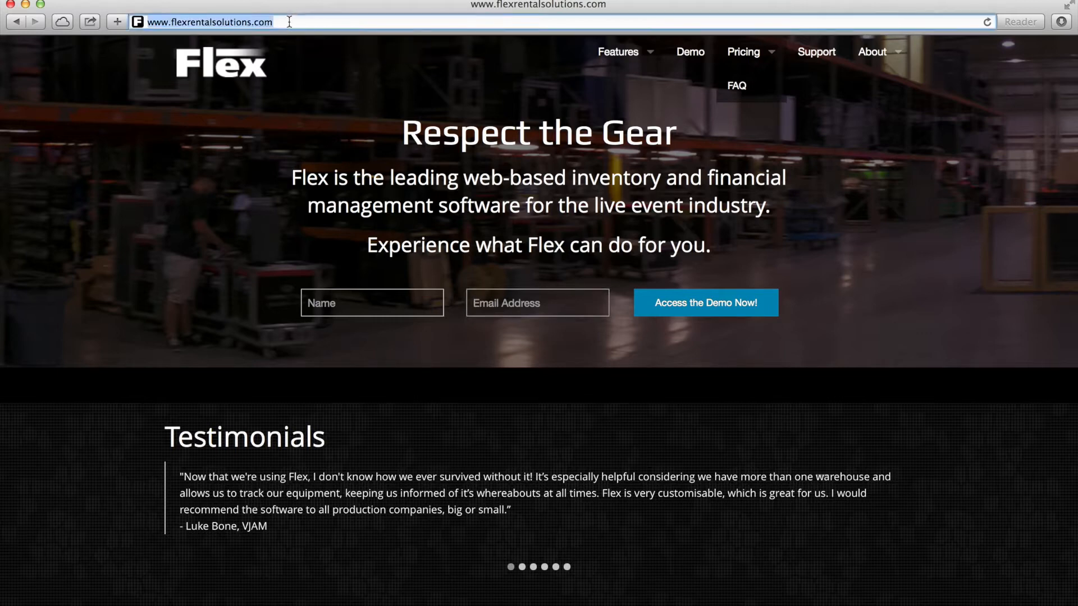
{"action": "type", "text": "br1"}
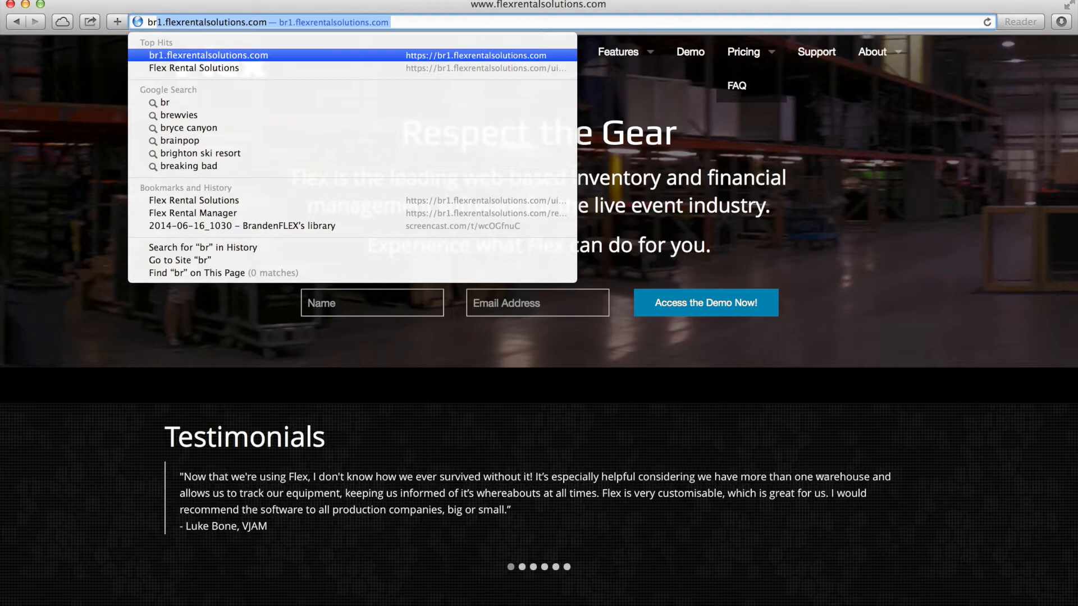
{"action": "key", "text": "Return"}
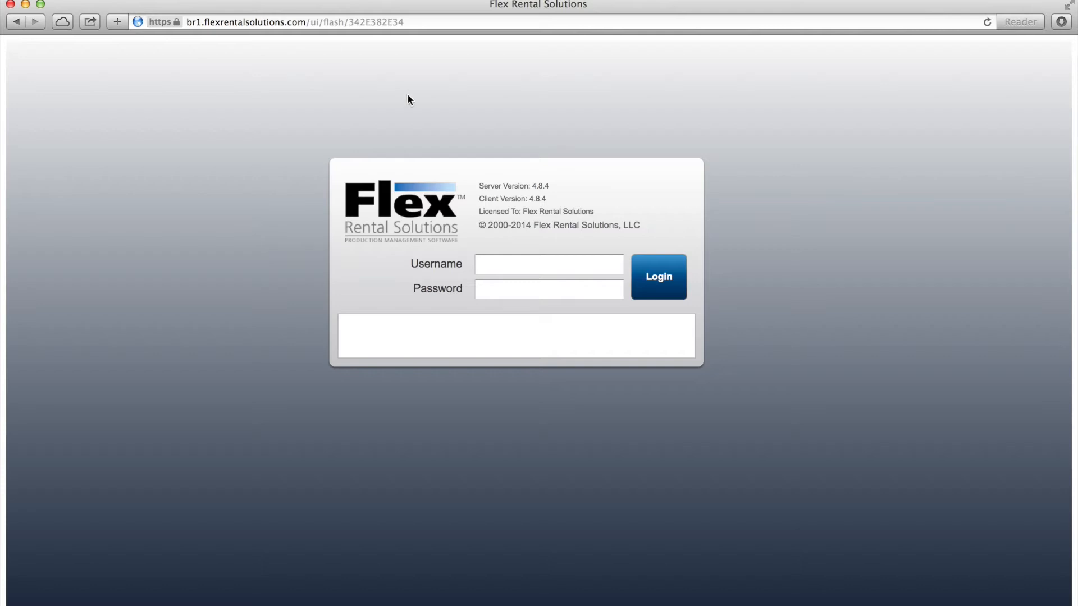
Step: Log in to Flex with the account's username and password
{"action": "left_click", "coordinate": [561, 265]}
{"action": "type", "text": "branden"}
{"action": "key", "text": "Tab"}
{"action": "type", "text": "****"}
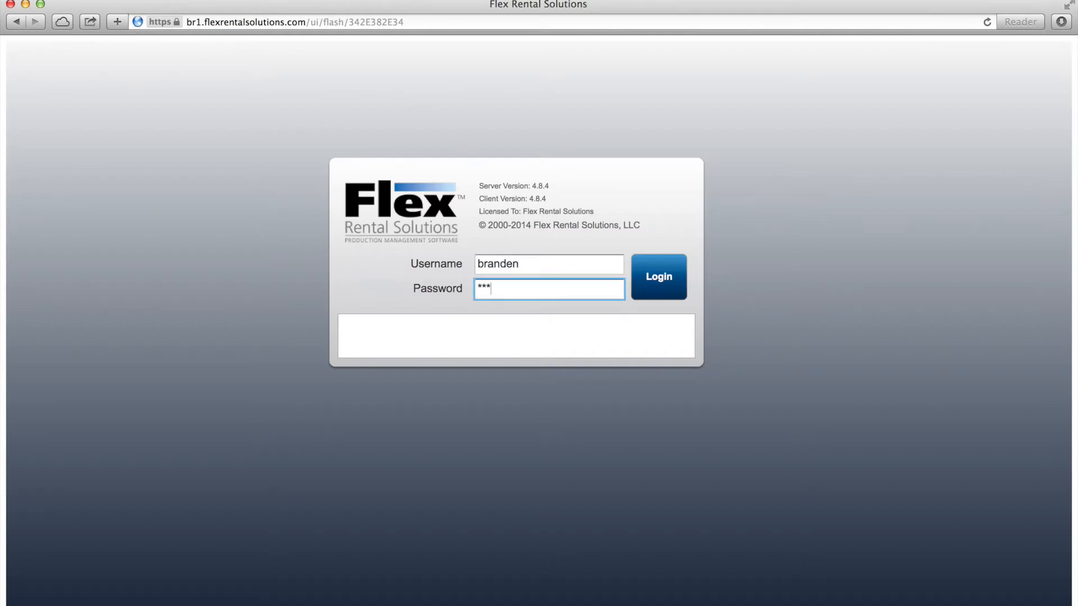
{"action": "left_click", "coordinate": [663, 271]}
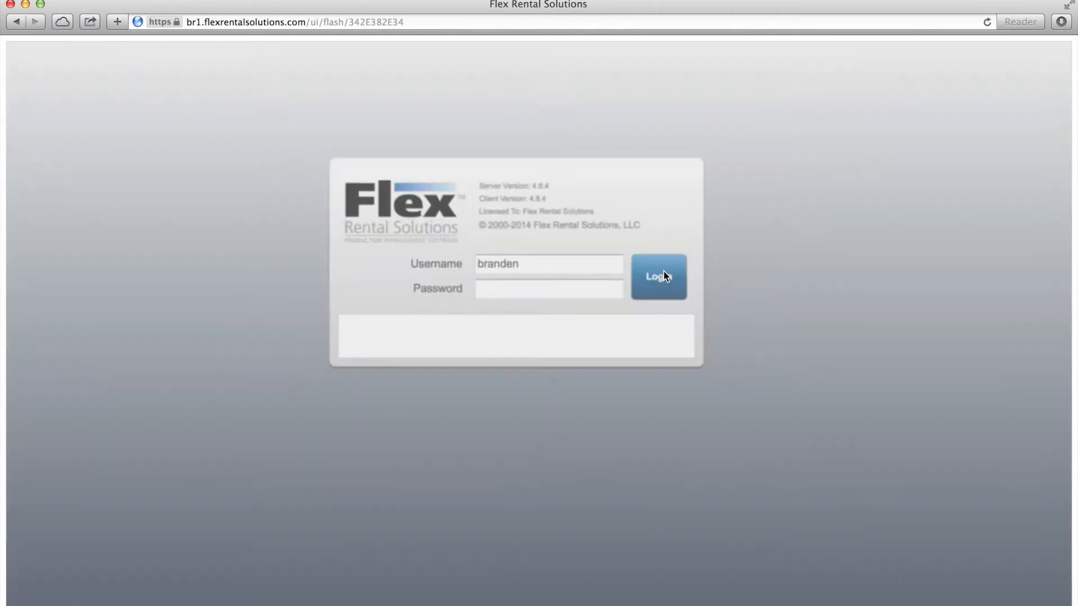
Step: Change the account password by entering the current password, the new password and its verification, and accept the change
{"action": "type", "text": "****"}
{"action": "key", "text": "Tab"}
{"action": "type", "text": "*********"}
{"action": "key", "text": "Tab"}
{"action": "type", "text": "*********"}
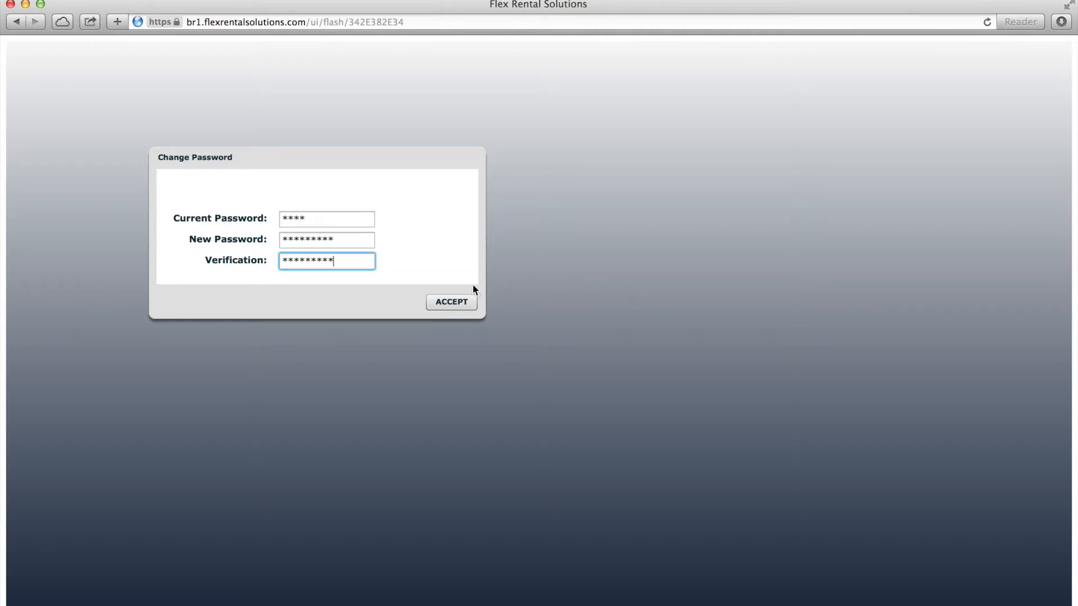
{"action": "left_click", "coordinate": [442, 304]}
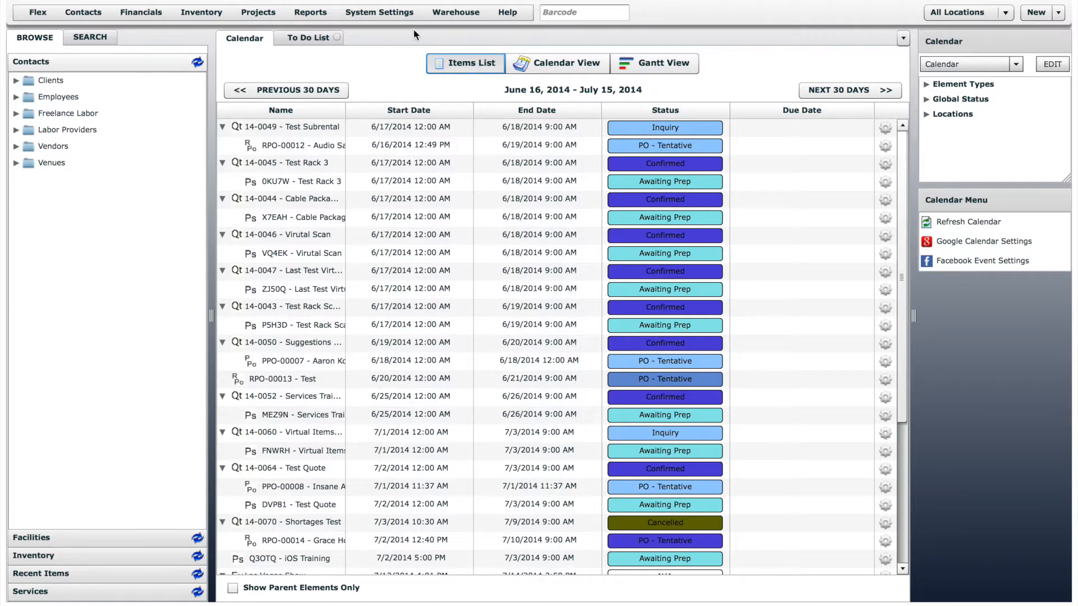
Step: Browse the Clients folder in Contacts and the Warehouses folder in Facilities
{"action": "left_click", "coordinate": [15, 81]}
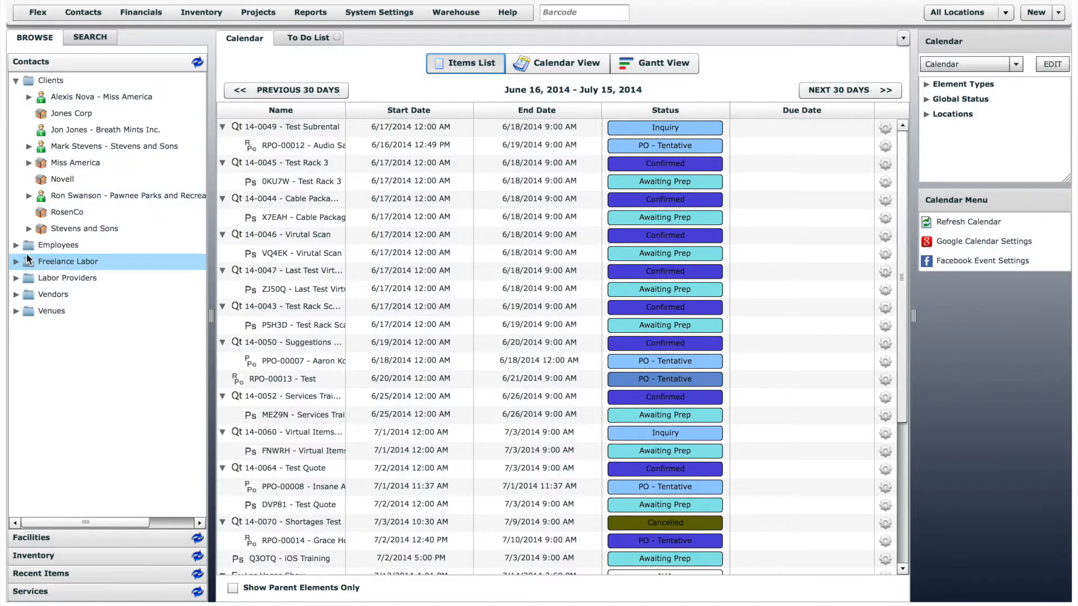
{"action": "left_click", "coordinate": [59, 535]}
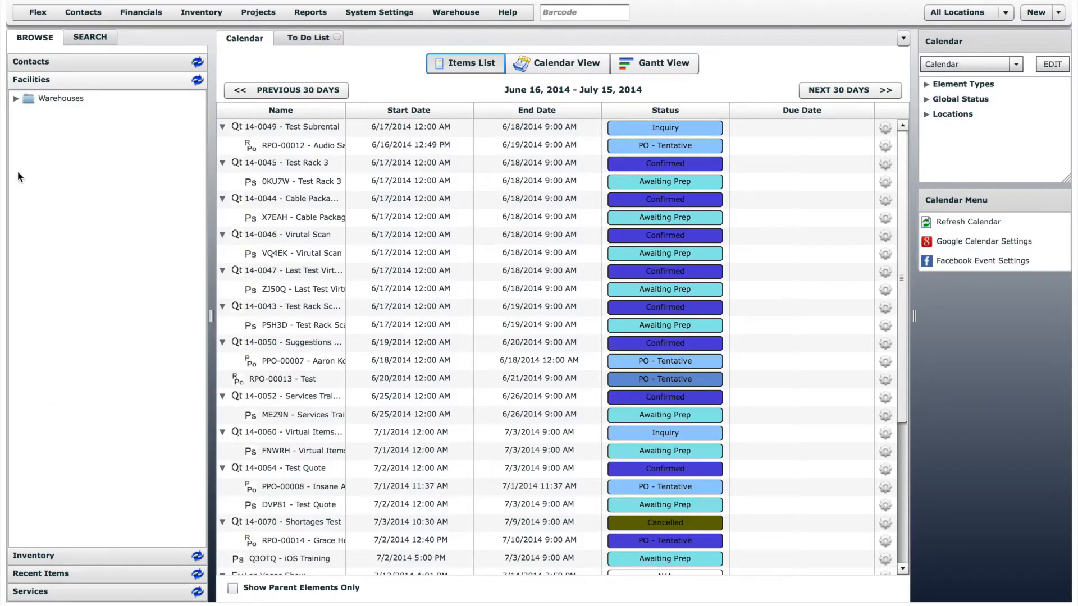
{"action": "left_click", "coordinate": [16, 98]}
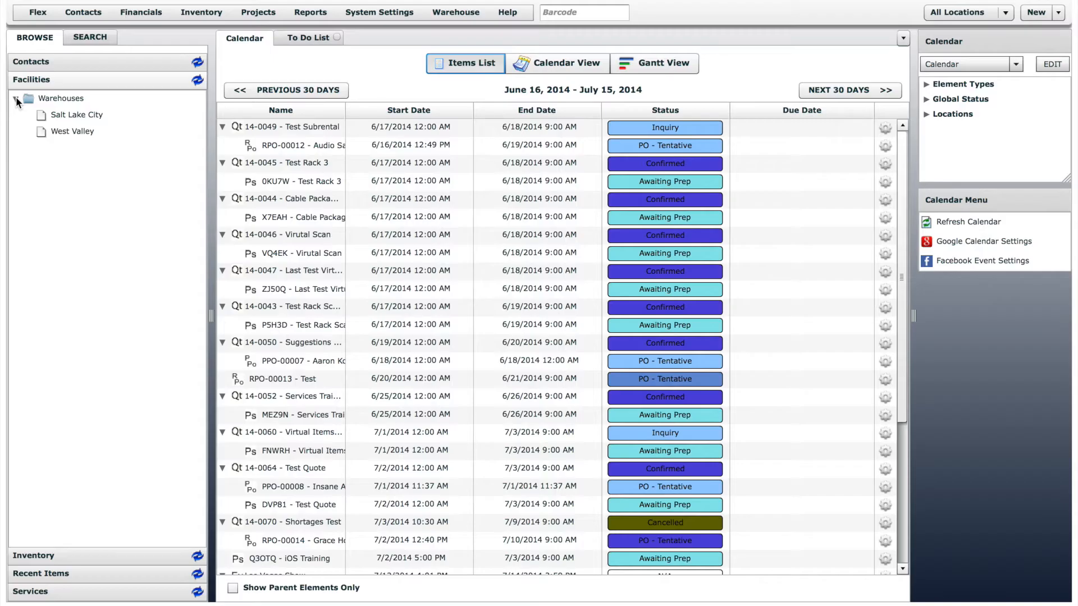
Step: Browse the Inventory tree down through Audio and Mixers to the Analog group
{"action": "left_click", "coordinate": [112, 553]}
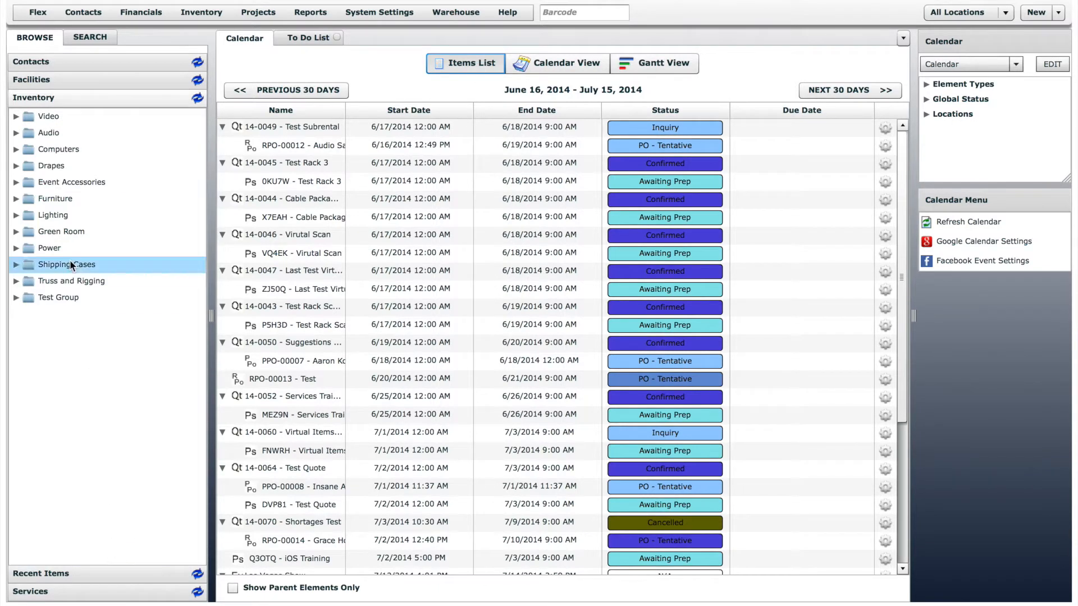
{"action": "left_click", "coordinate": [16, 133]}
{"action": "left_click", "coordinate": [28, 149]}
{"action": "left_click", "coordinate": [41, 167]}
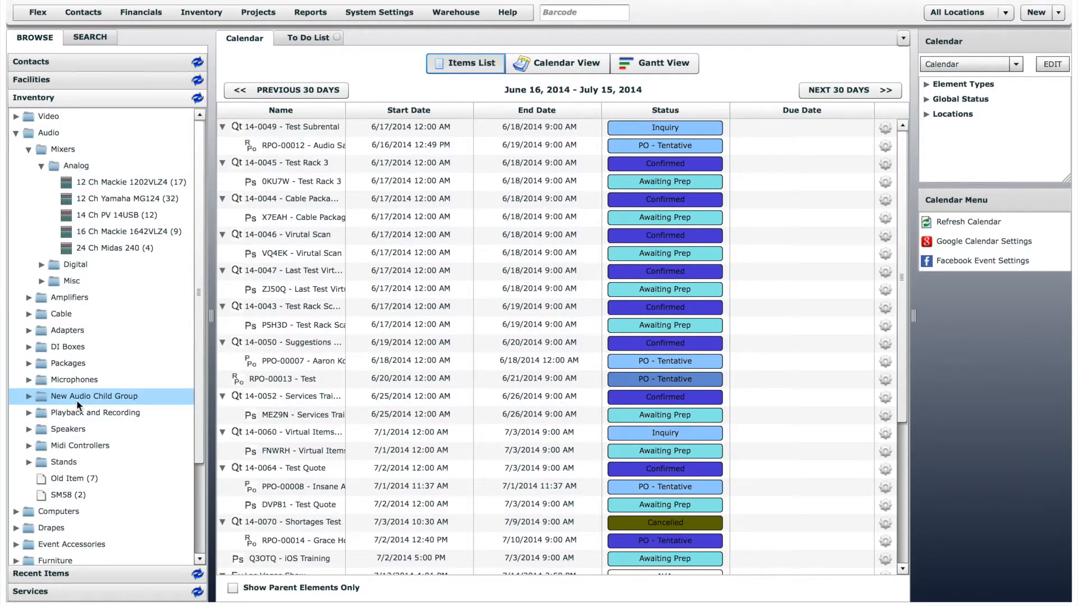
Step: Look through Recent Items and the Labor and Travel folders in Services, and return to Contacts
{"action": "left_click", "coordinate": [107, 579]}
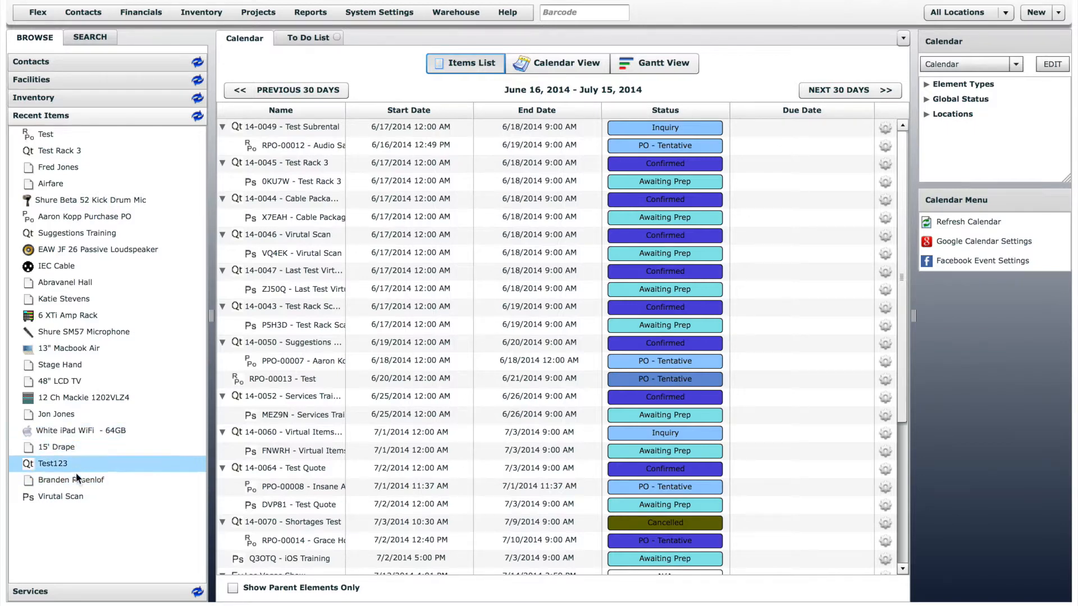
{"action": "left_click", "coordinate": [82, 592]}
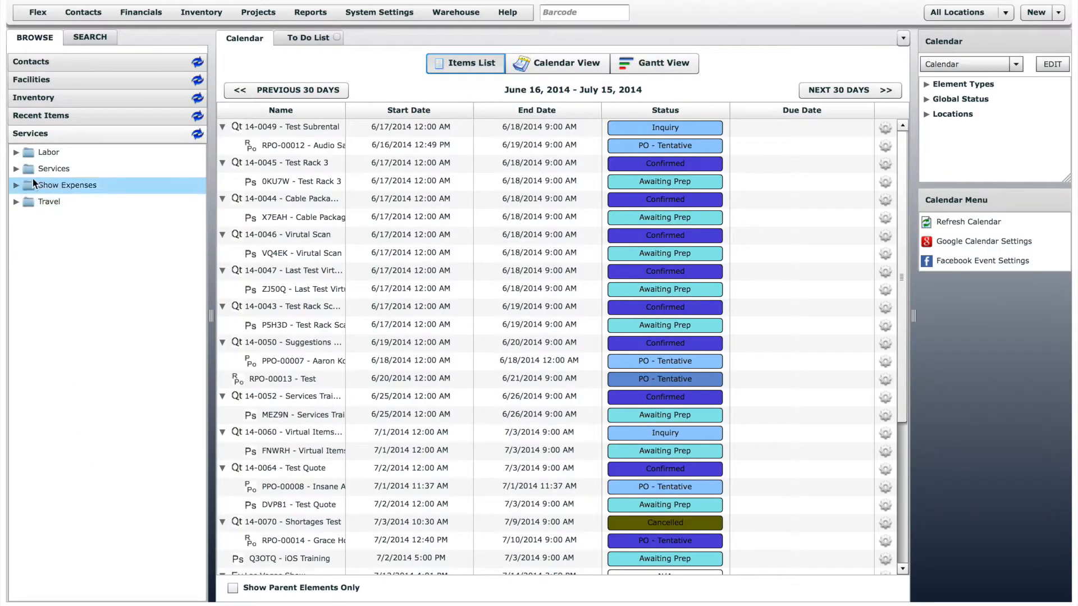
{"action": "left_click", "coordinate": [16, 153]}
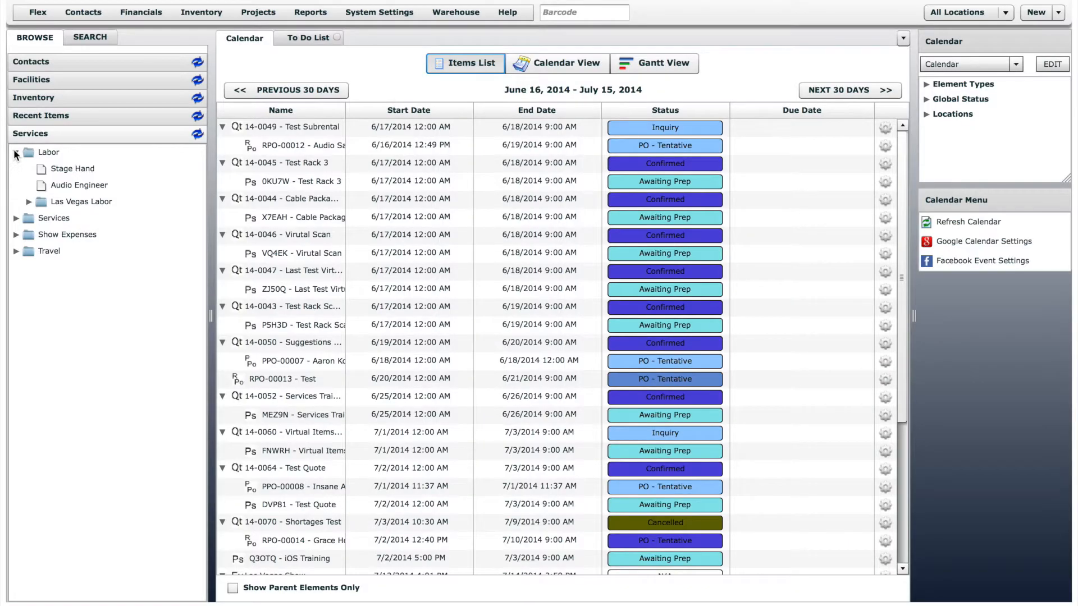
{"action": "left_click", "coordinate": [15, 251]}
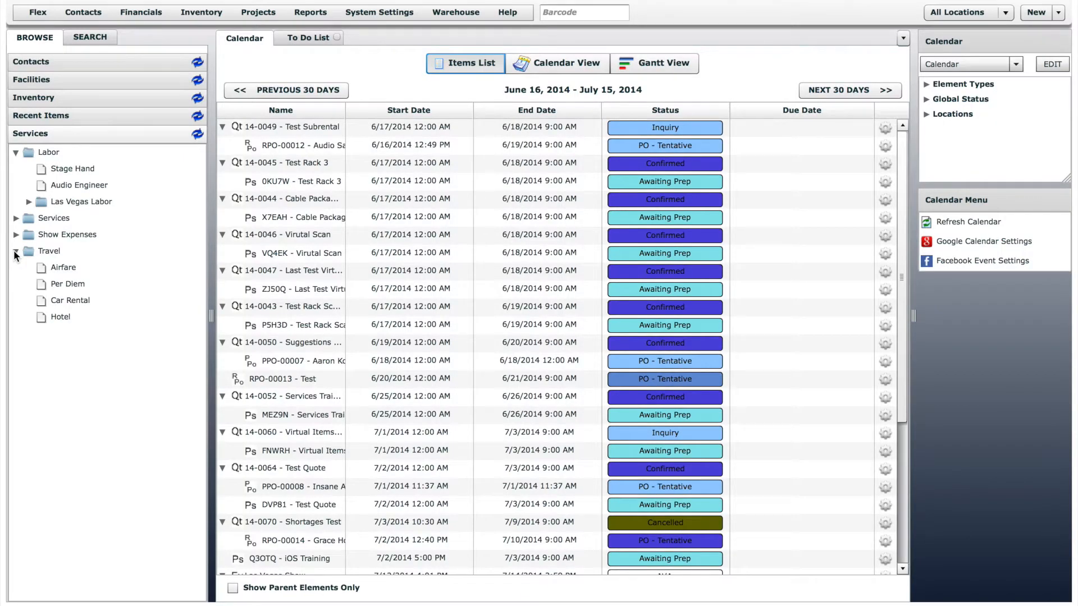
{"action": "left_click", "coordinate": [83, 56]}
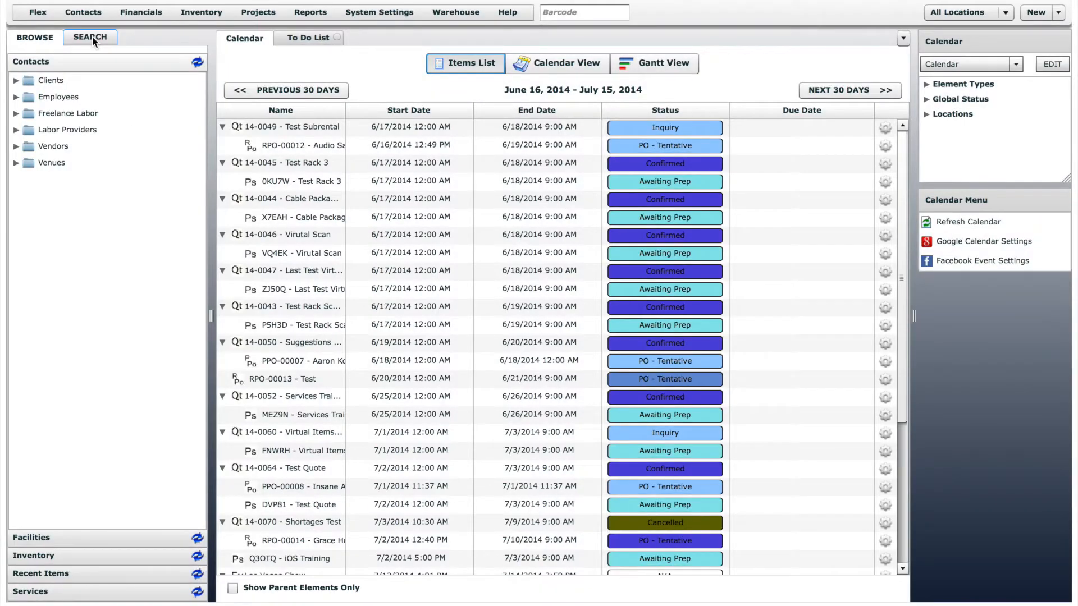
Step: Search all records for "speaker"
{"action": "left_click", "coordinate": [92, 36]}
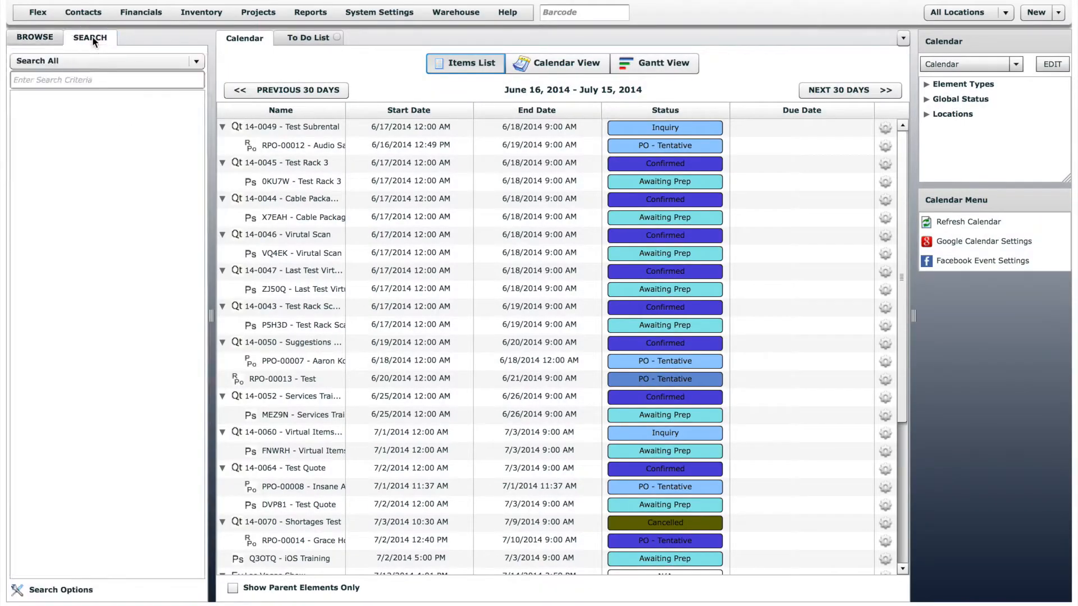
{"action": "left_click", "coordinate": [94, 80]}
{"action": "type", "text": "speaker"}
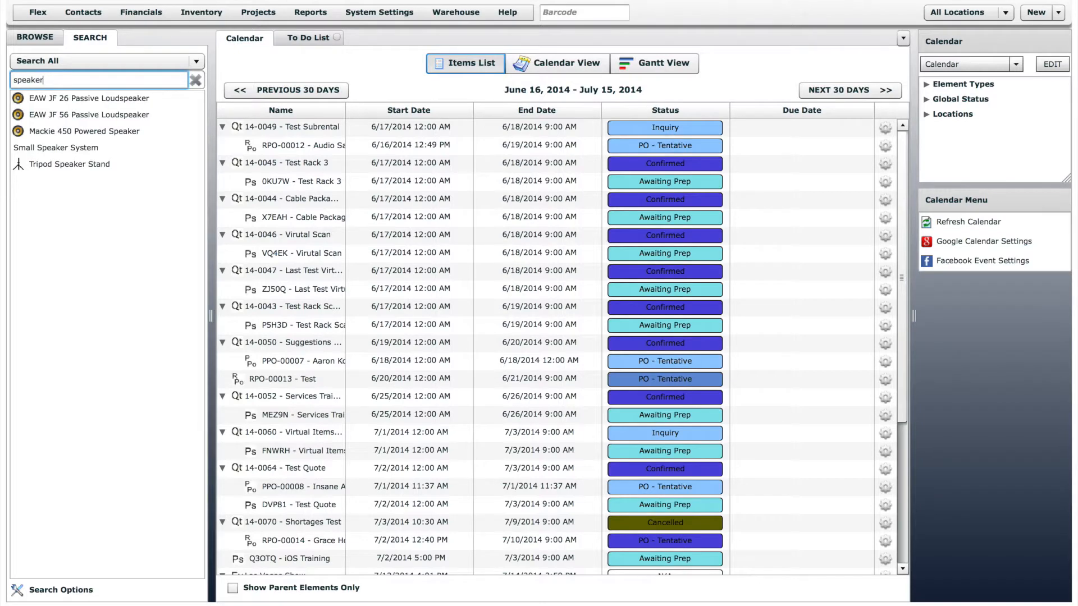
Step: Limit the search to inventory and search for "yamaha"
{"action": "left_click", "coordinate": [181, 66]}
{"action": "left_click", "coordinate": [180, 77]}
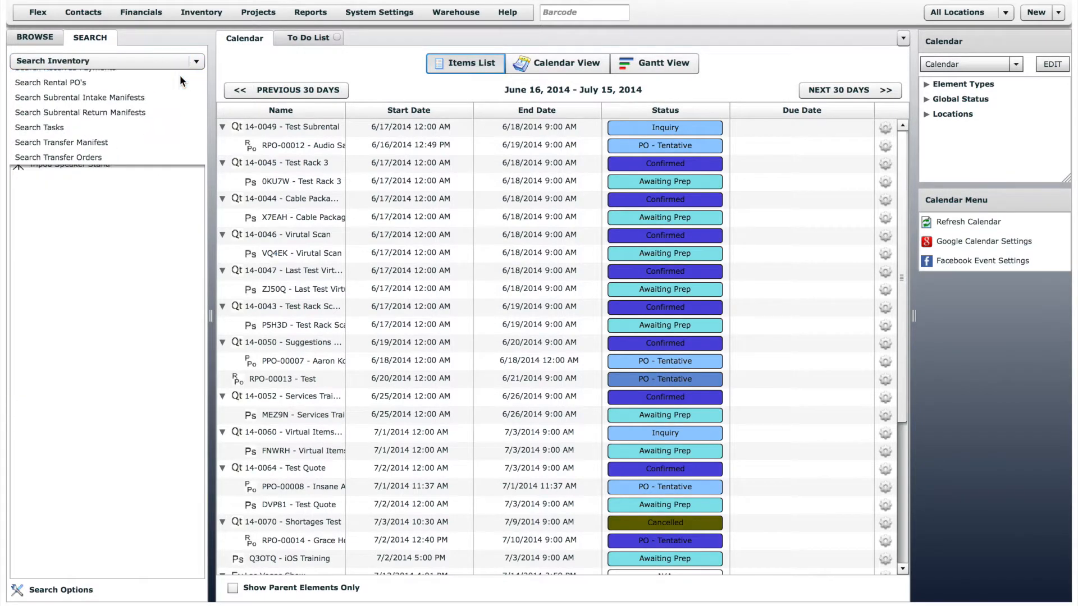
{"action": "double_click", "coordinate": [145, 82]}
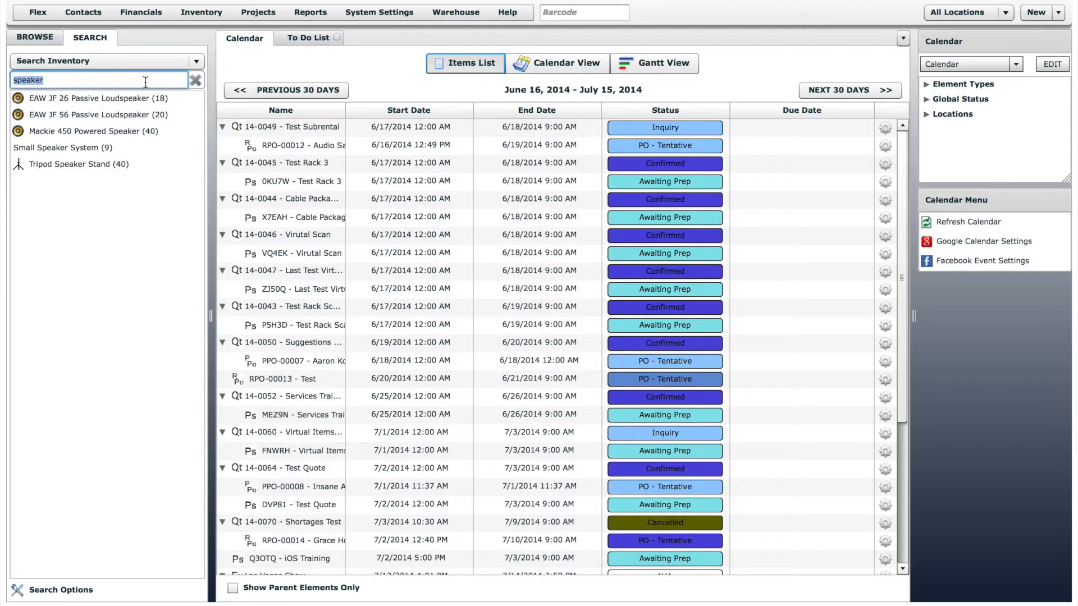
{"action": "type", "text": "yamaha"}
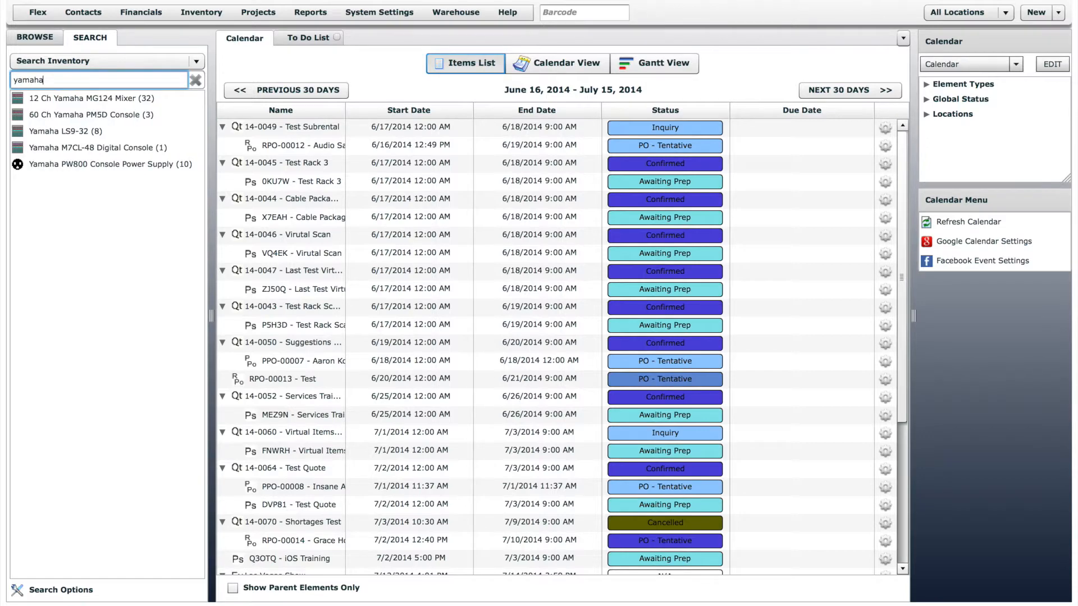
Step: Limit the search to contacts and search for a contact's surname
{"action": "left_click", "coordinate": [155, 63]}
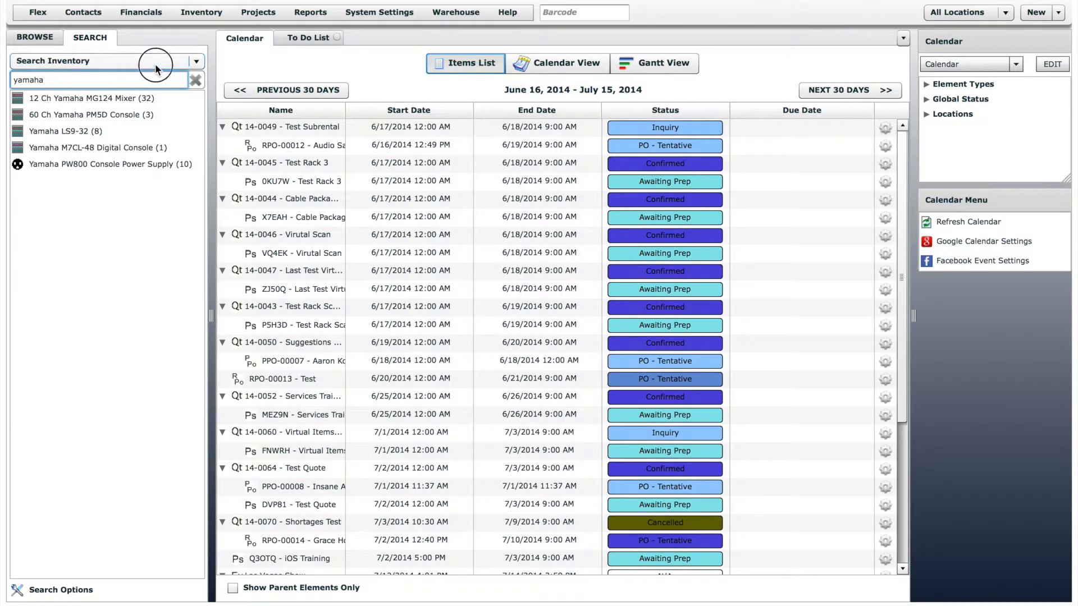
{"action": "left_click", "coordinate": [136, 106]}
{"action": "left_click", "coordinate": [128, 80]}
{"action": "type", "text": "jones"}
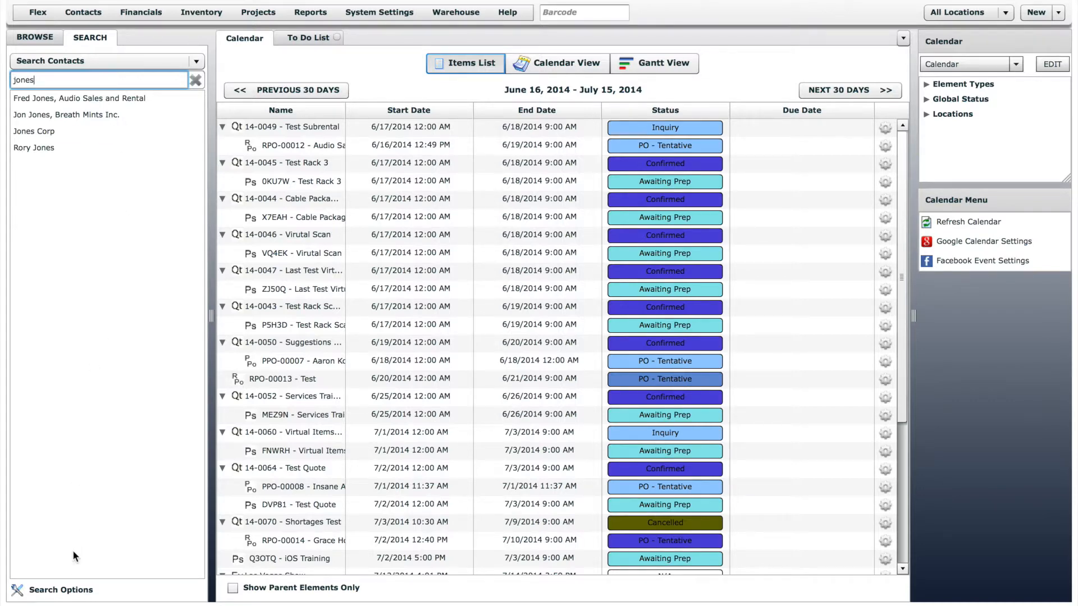
Step: View the search options for deleted and closed records, close them without saving, and return to browsing Contacts
{"action": "left_click", "coordinate": [76, 597]}
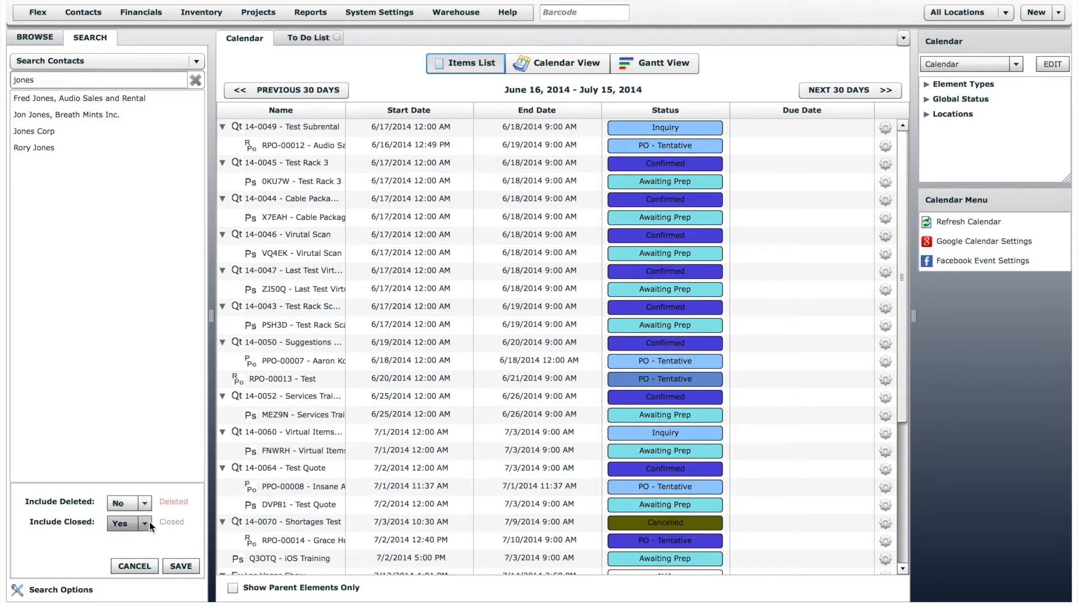
{"action": "left_click", "coordinate": [146, 564]}
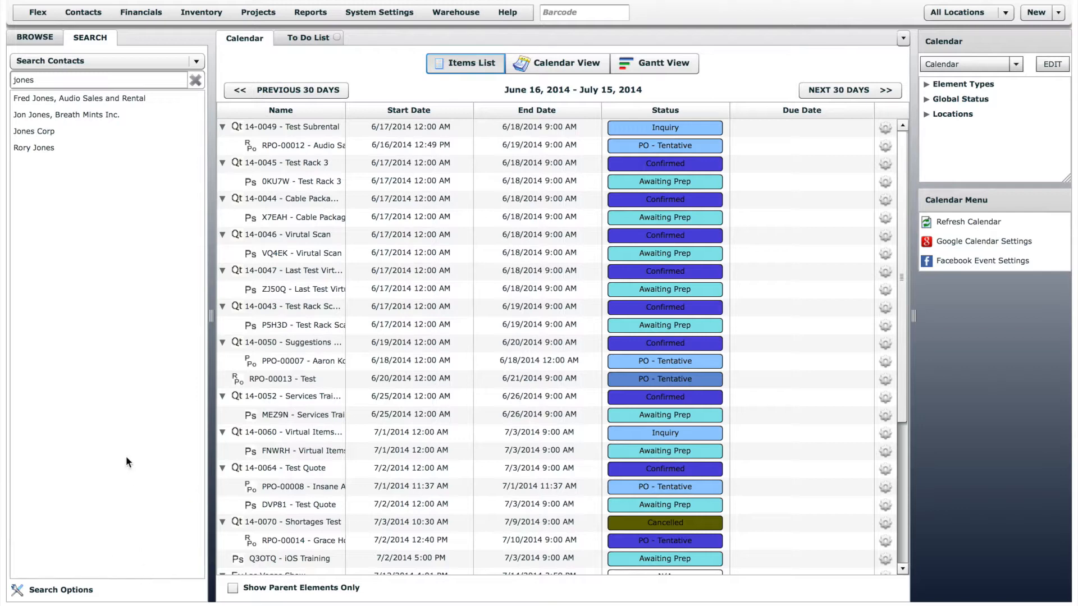
{"action": "left_click", "coordinate": [45, 39]}
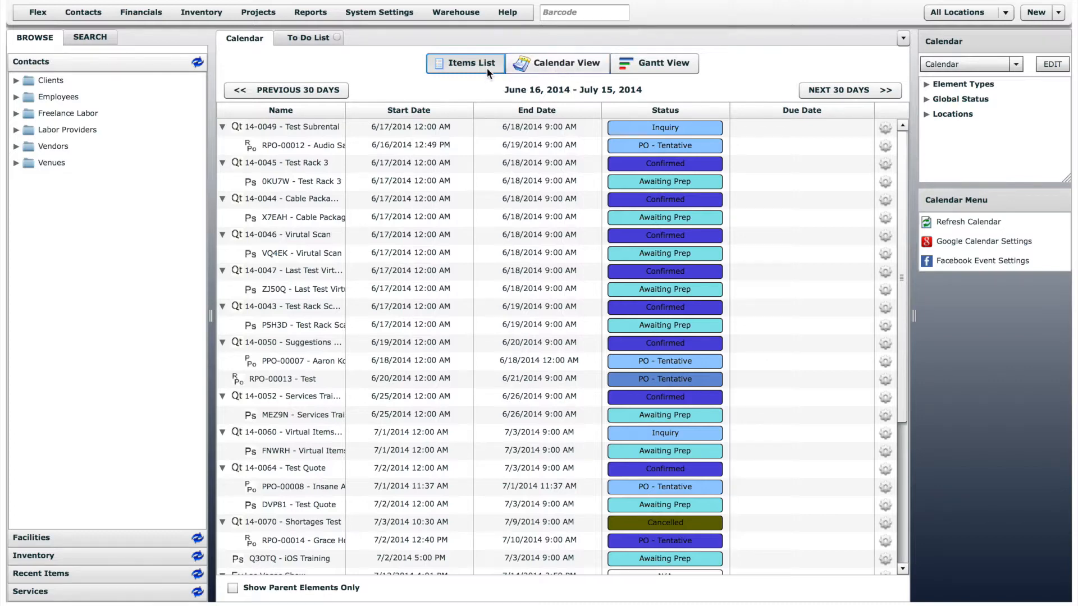
Step: Show the scheduled elements as a calendar, followed by a Gantt chart
{"action": "left_click", "coordinate": [535, 66]}
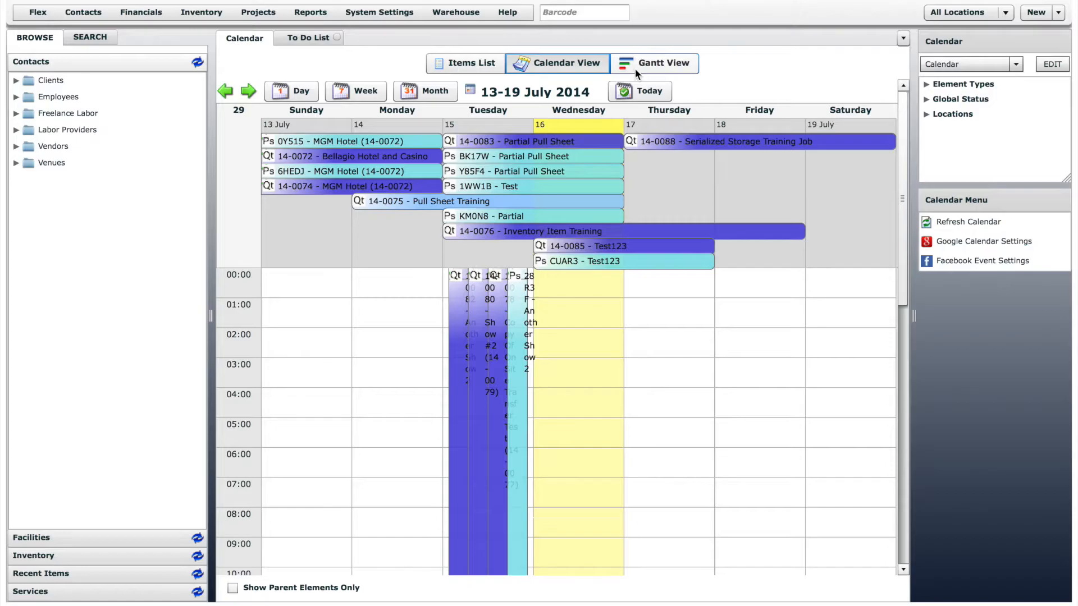
{"action": "left_click", "coordinate": [636, 69]}
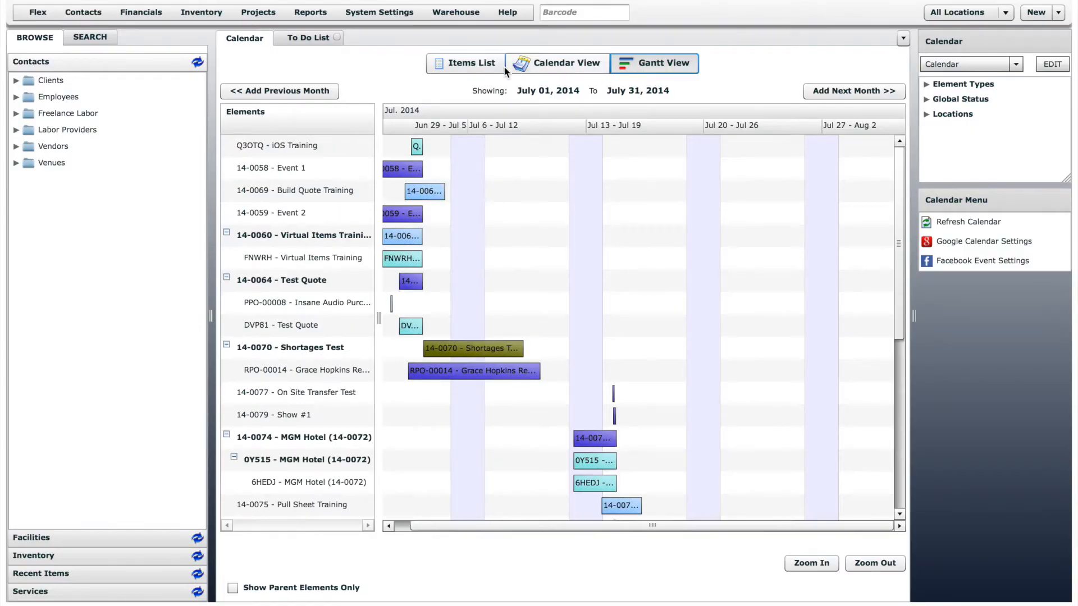
Step: Return the schedule to the items list and open the Test Subrental quote from it
{"action": "left_click", "coordinate": [483, 68]}
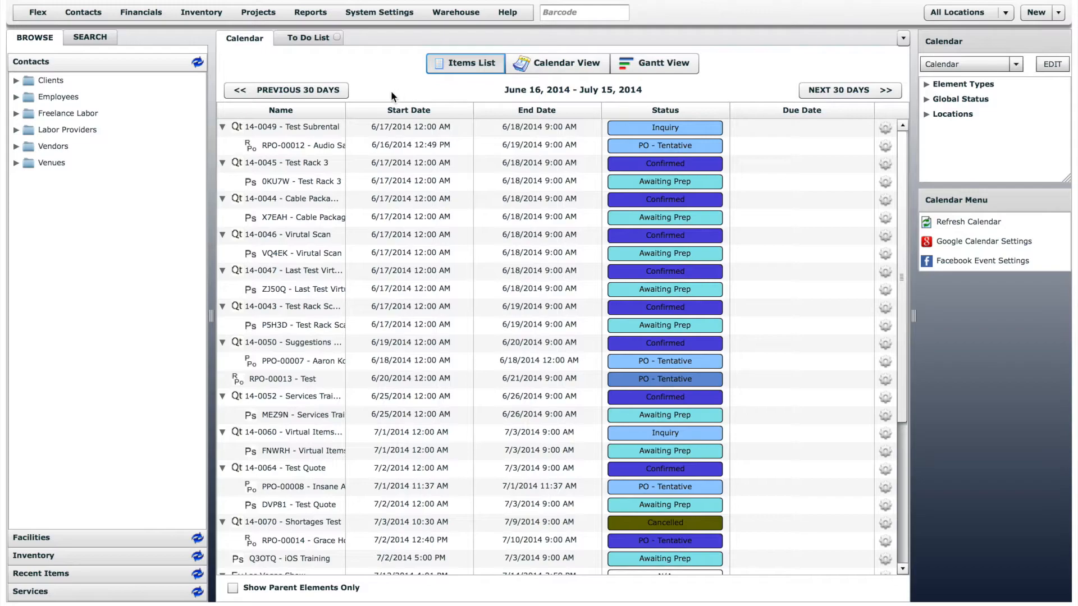
{"action": "double_click", "coordinate": [300, 128]}
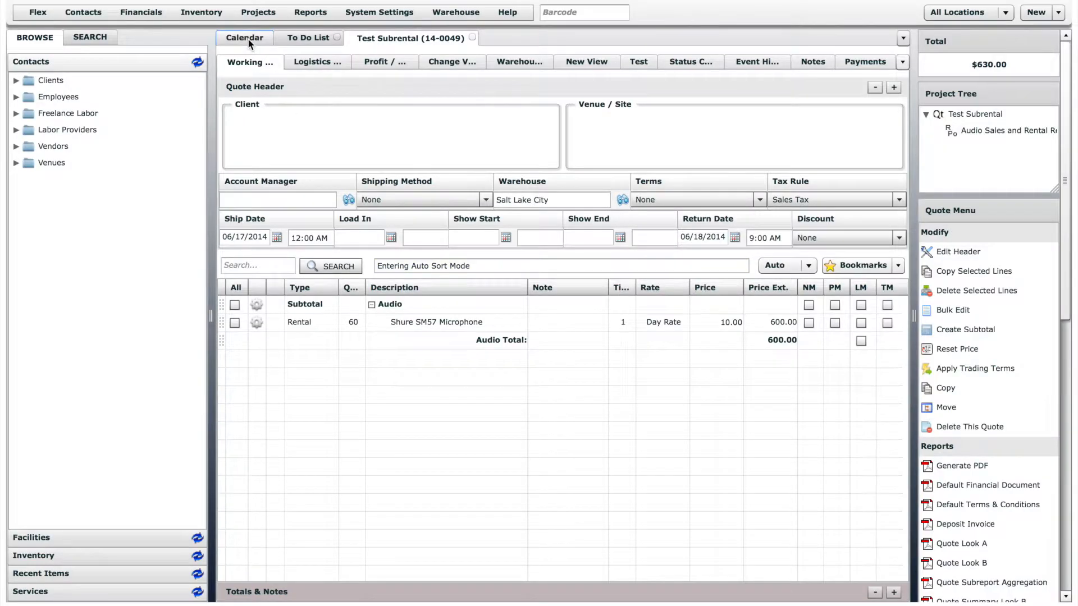
Step: Return to the calendar's items list and open the purchase PO belonging to the Suggestions Training quote
{"action": "left_click", "coordinate": [248, 39]}
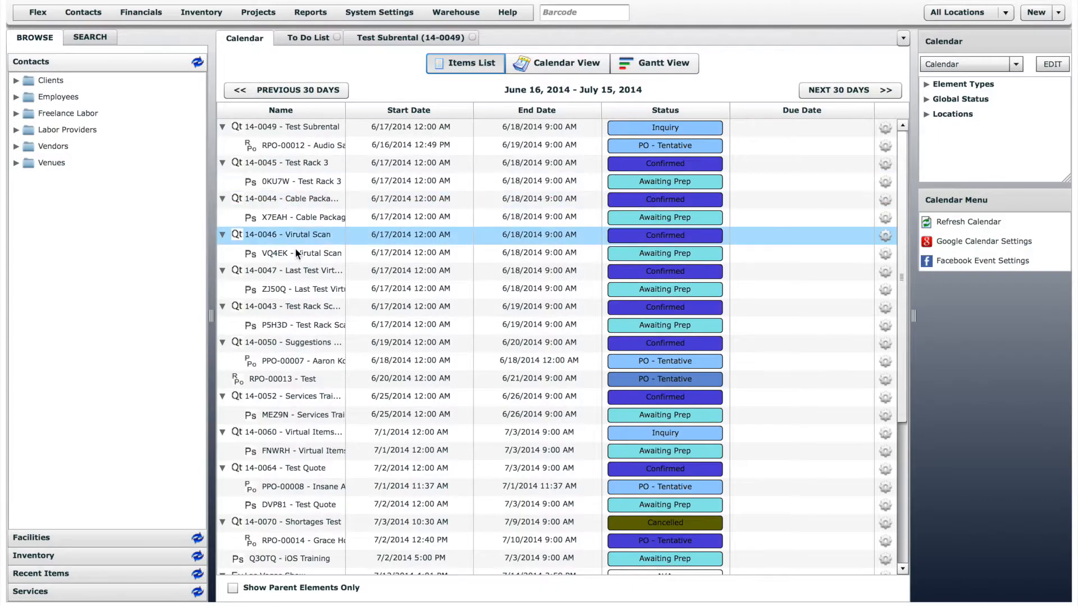
{"action": "double_click", "coordinate": [295, 359]}
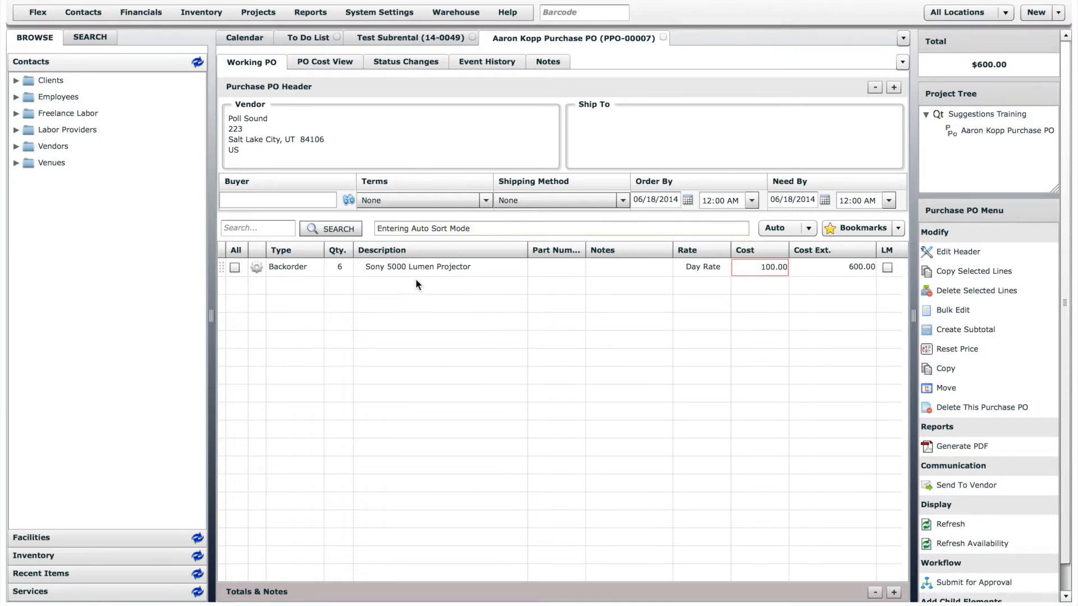
Step: Close the purchase PO and the Test Subrental quote and return to the calendar
{"action": "left_click", "coordinate": [664, 38]}
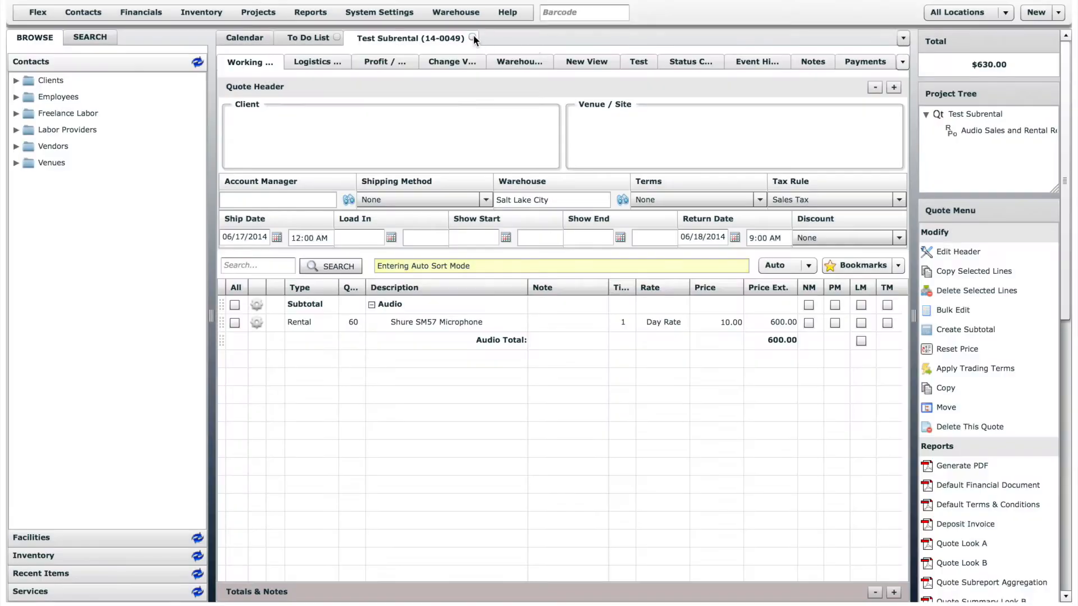
{"action": "left_click", "coordinate": [473, 37]}
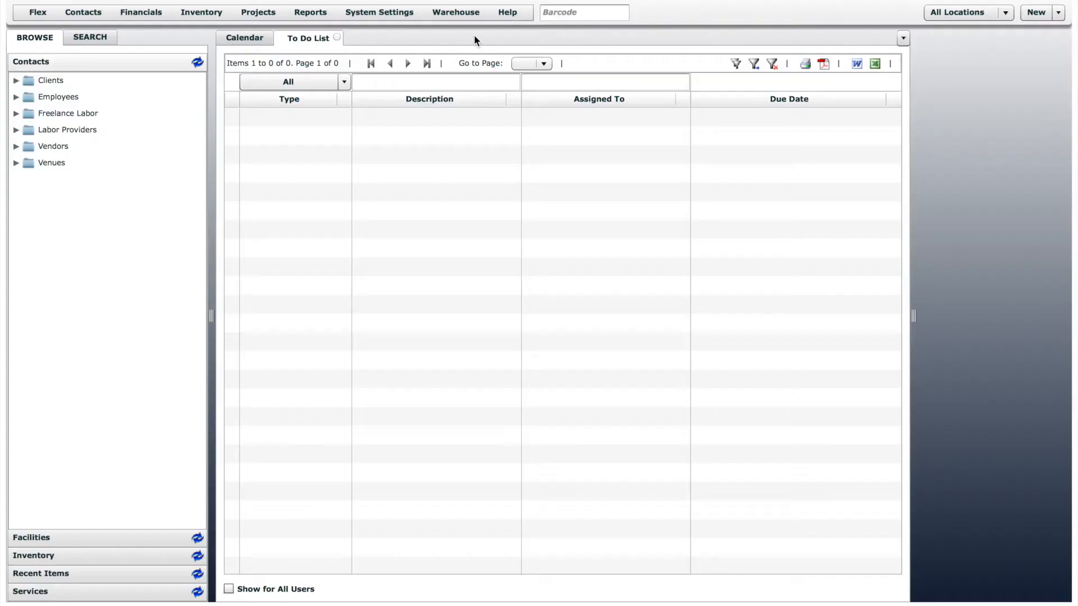
{"action": "left_click", "coordinate": [250, 42]}
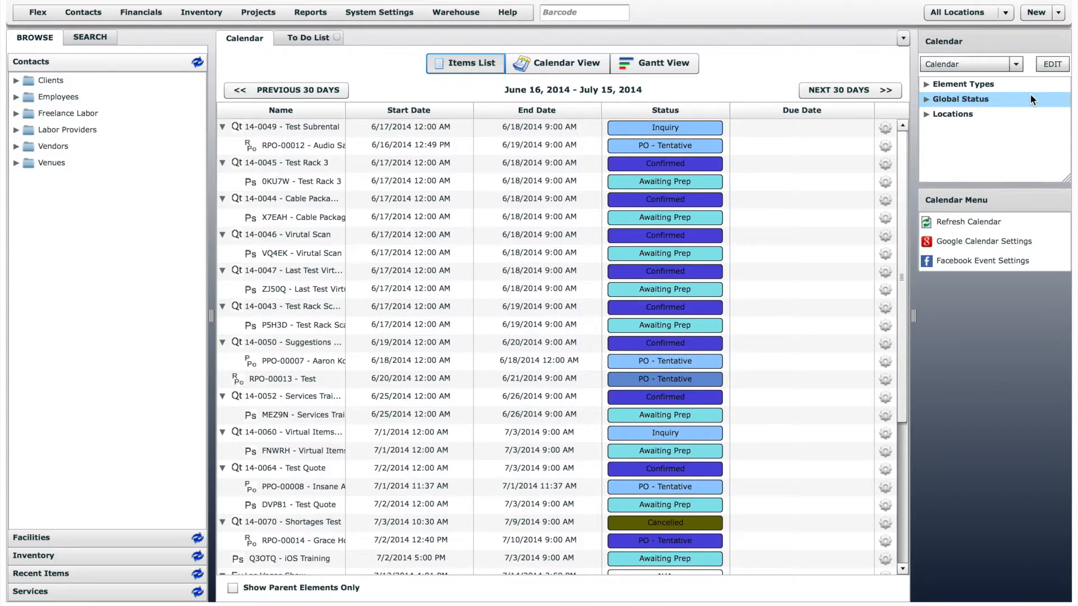
Step: View the available calendar templates without changing the selection, and enlarge the calendar filter list
{"action": "left_click", "coordinate": [1016, 64]}
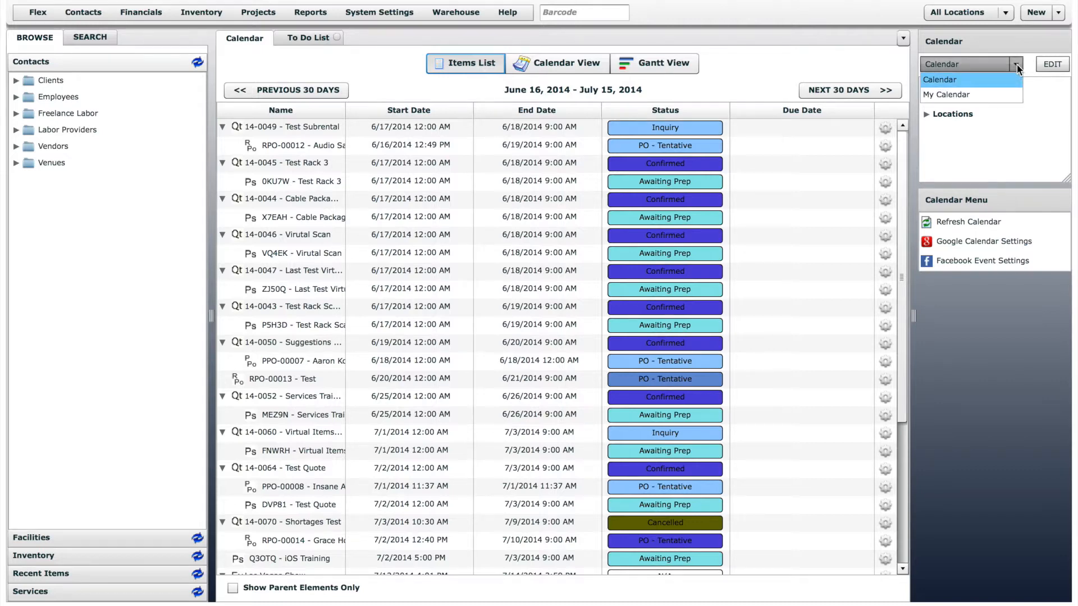
{"action": "left_click", "coordinate": [1016, 64]}
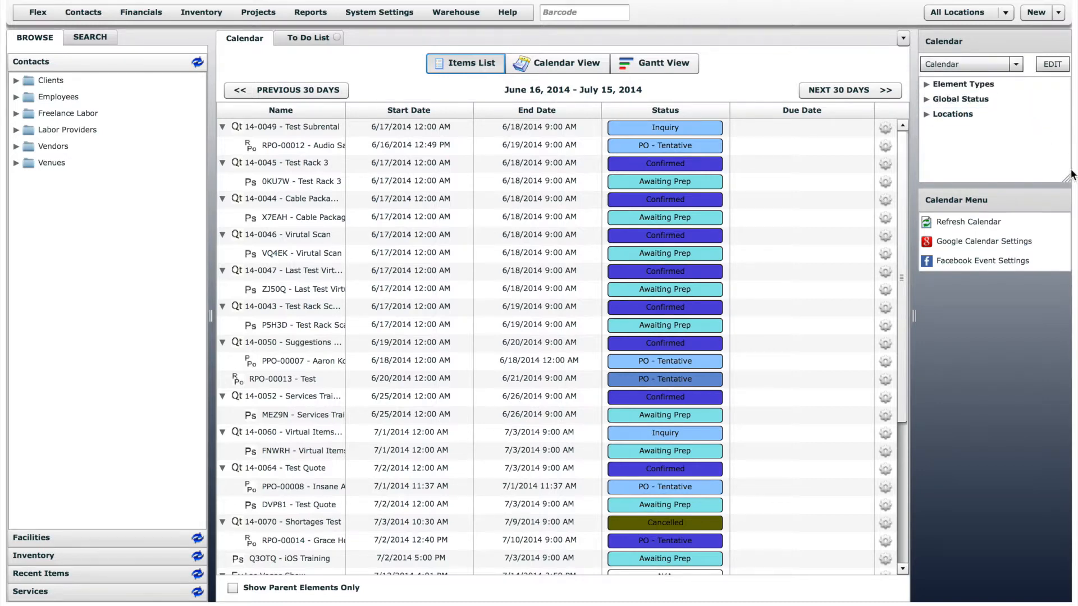
{"action": "left_click_drag", "start_coordinate": [1072, 175], "coordinate": [1074, 372]}
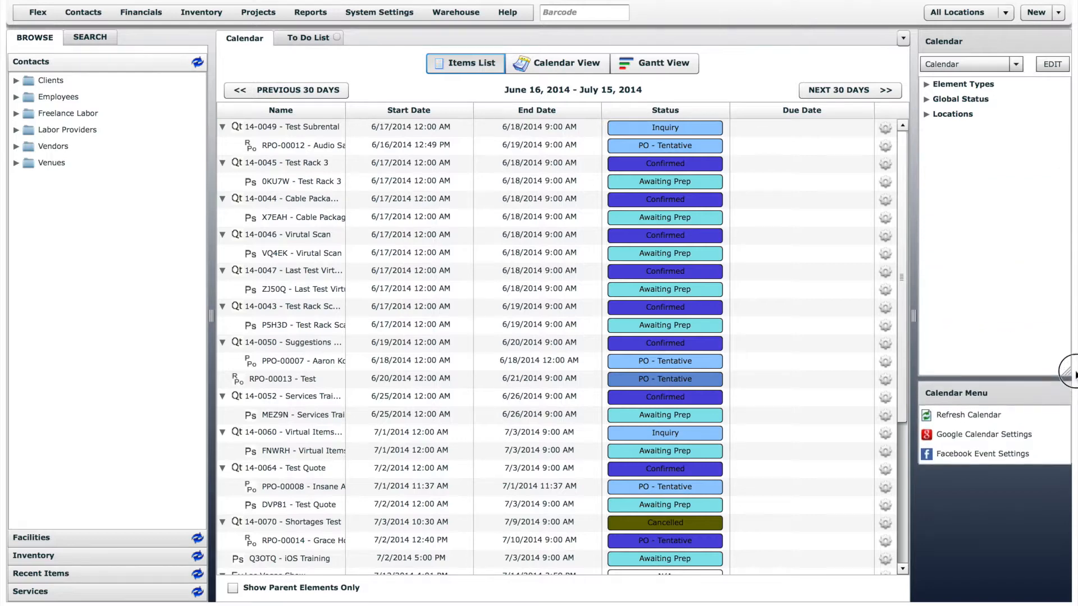
Step: Expand the calendar's Element Types, Global Status and Locations filters and examine their options
{"action": "left_click", "coordinate": [927, 85]}
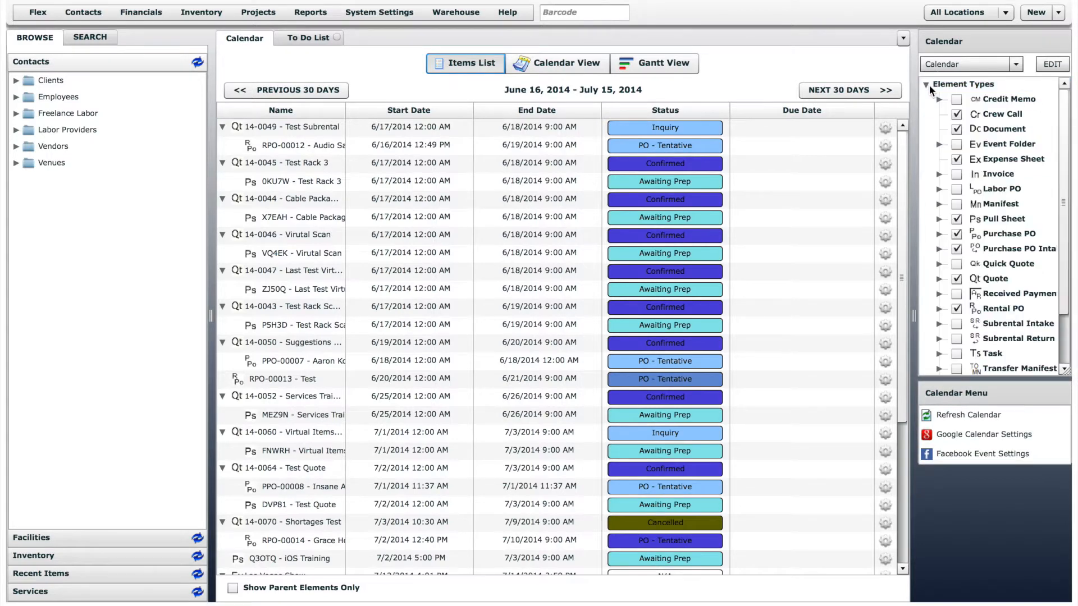
{"action": "left_click_drag", "start_coordinate": [1064, 107], "coordinate": [1062, 166]}
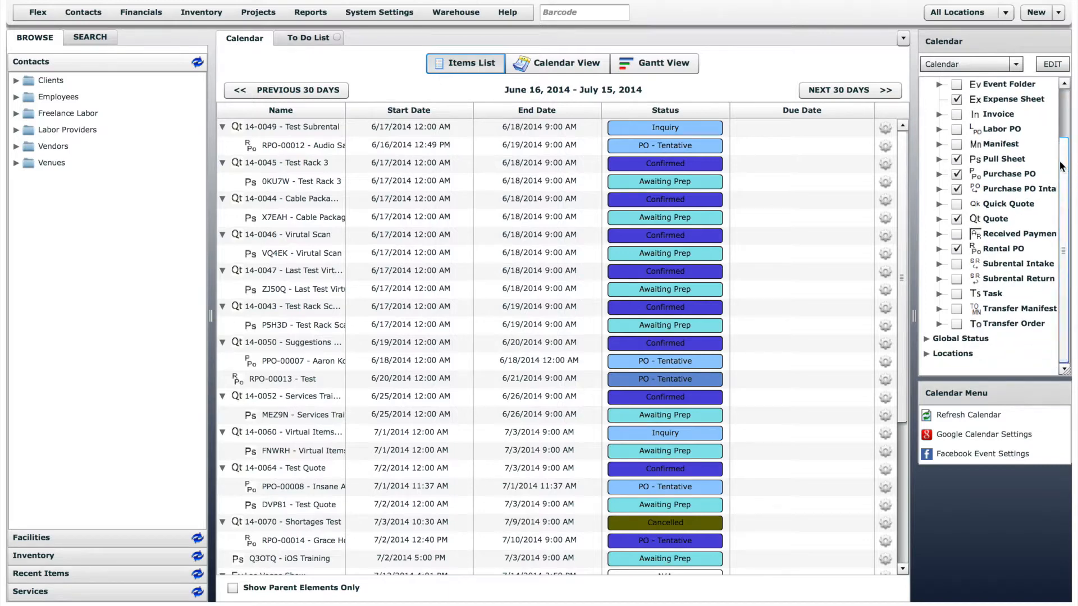
{"action": "left_click", "coordinate": [927, 339]}
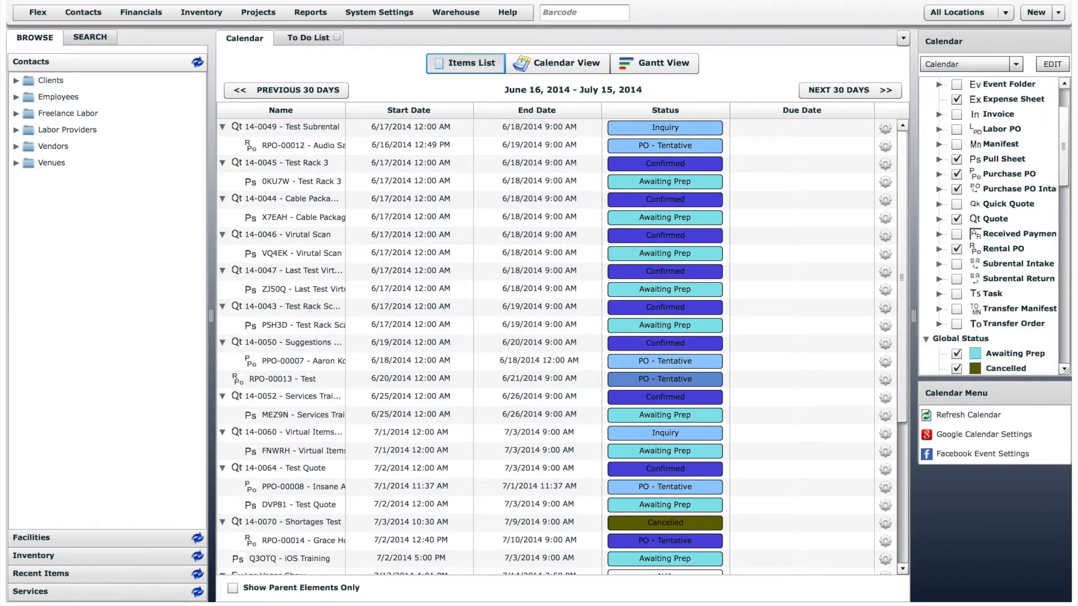
{"action": "left_click_drag", "start_coordinate": [1066, 163], "coordinate": [1063, 361]}
{"action": "left_click", "coordinate": [936, 355]}
{"action": "left_click", "coordinate": [1063, 348]}
{"action": "left_click_drag", "start_coordinate": [1063, 348], "coordinate": [1065, 357]}
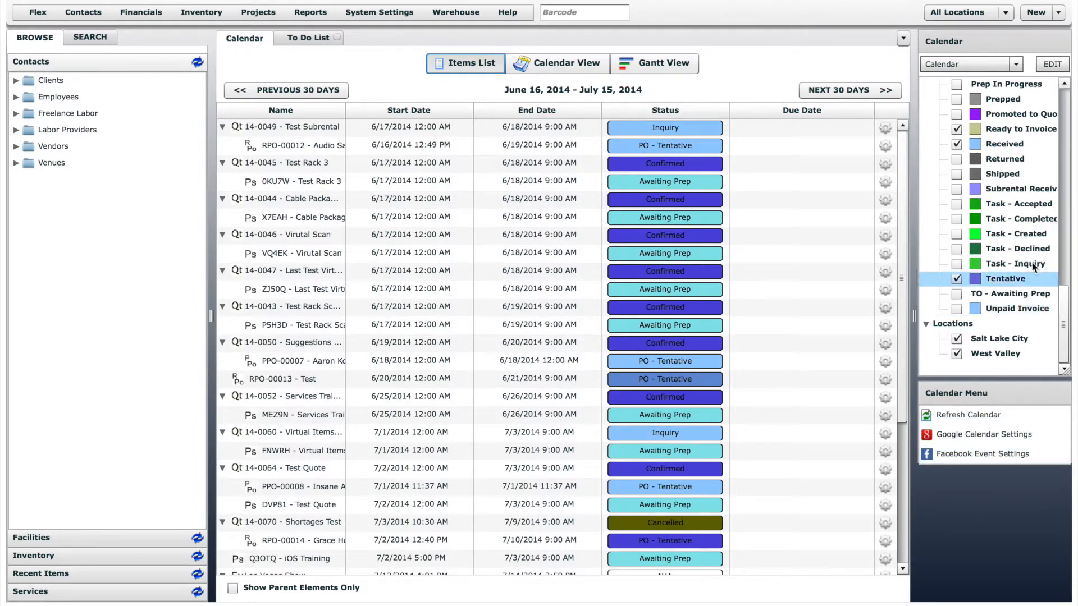
Step: View the settings of the Calendar template and close them without saving
{"action": "left_click", "coordinate": [1052, 65]}
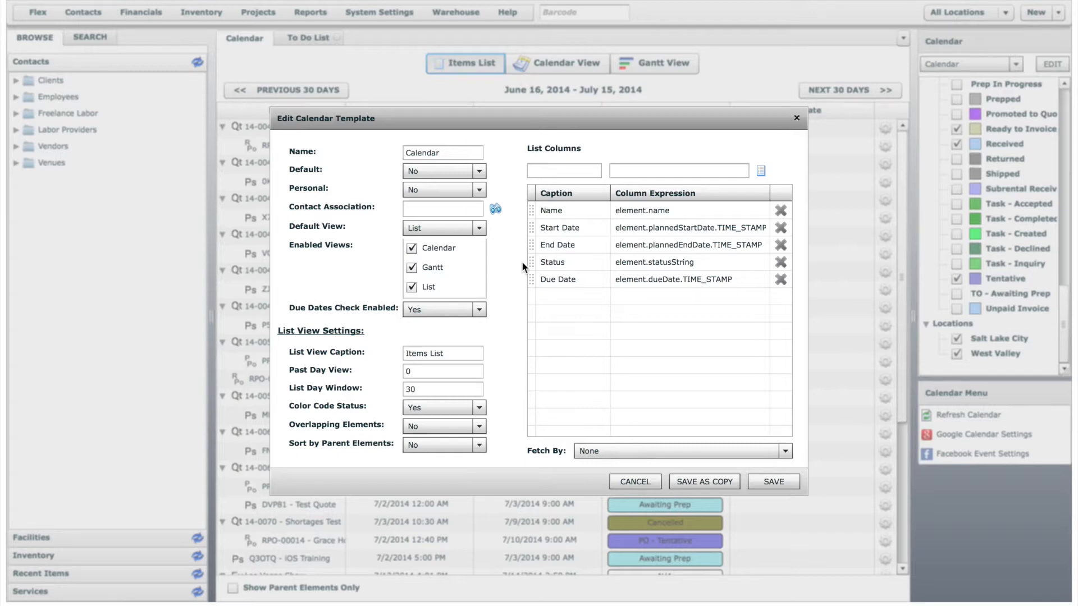
{"action": "left_click", "coordinate": [635, 483]}
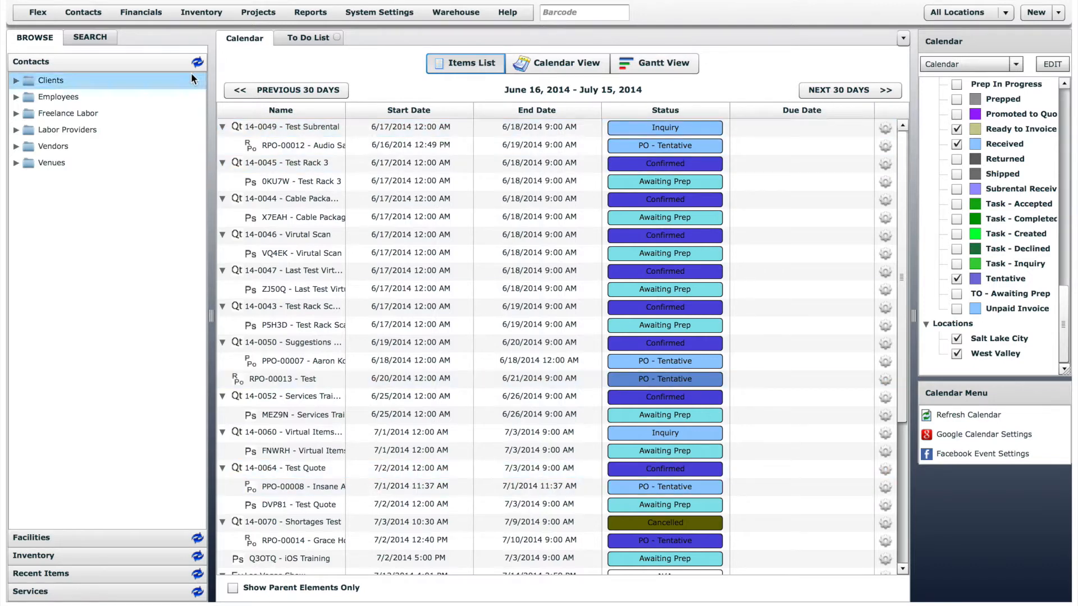
{"action": "left_click", "coordinate": [46, 17]}
{"action": "mouse_move", "coordinate": [71, 21]}
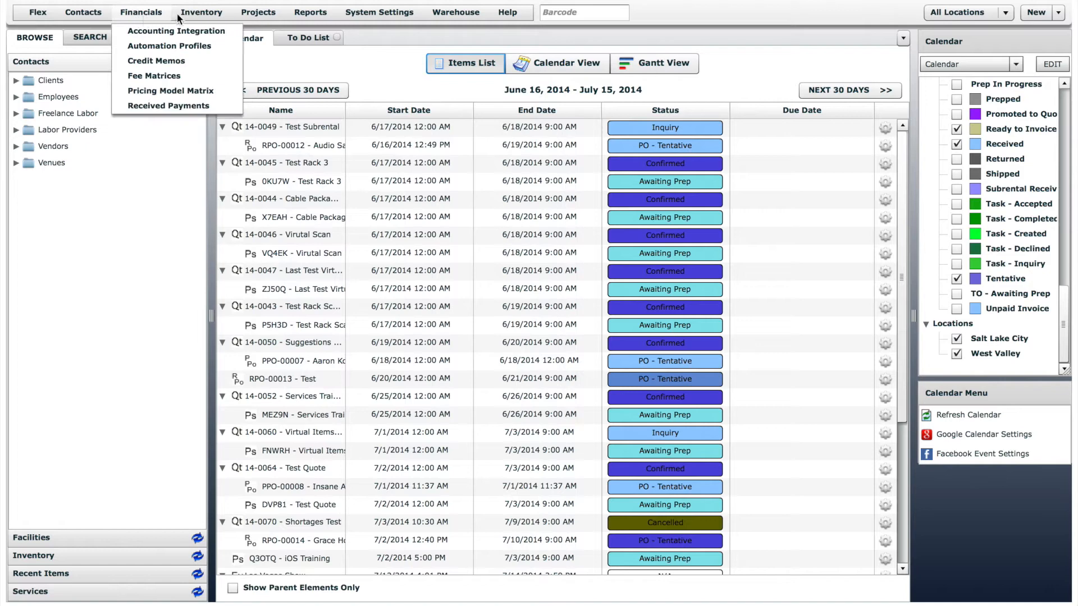
{"action": "mouse_move", "coordinate": [201, 17]}
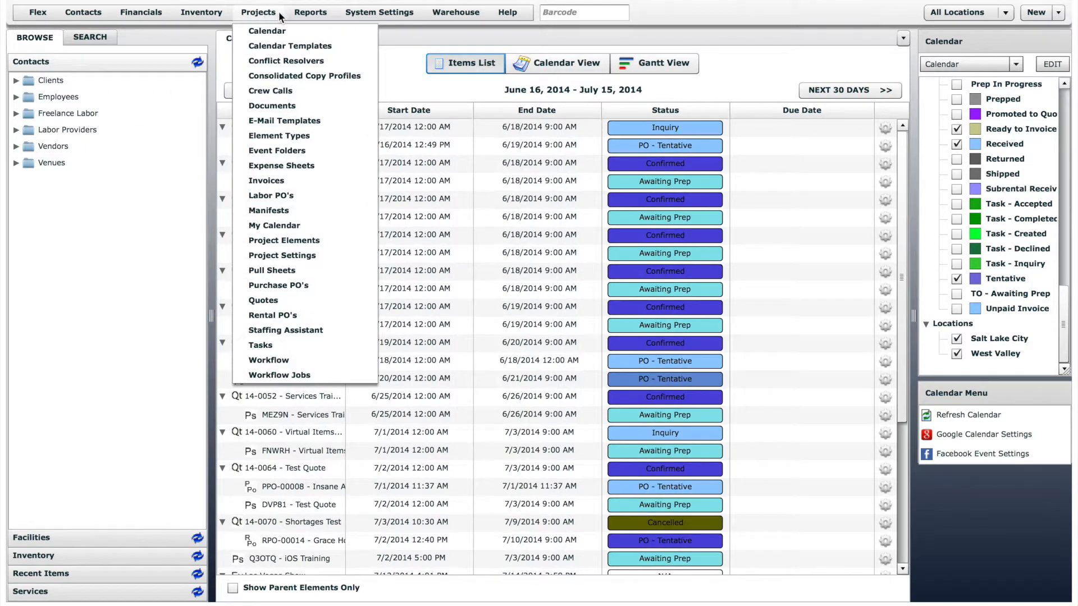
{"action": "mouse_move", "coordinate": [312, 16]}
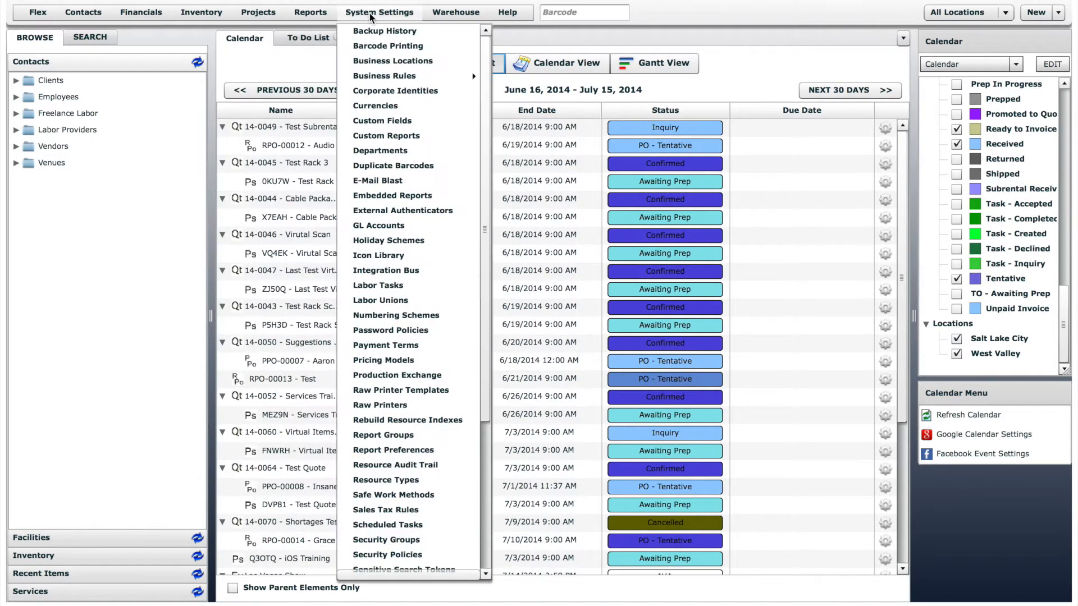
{"action": "mouse_move", "coordinate": [510, 16]}
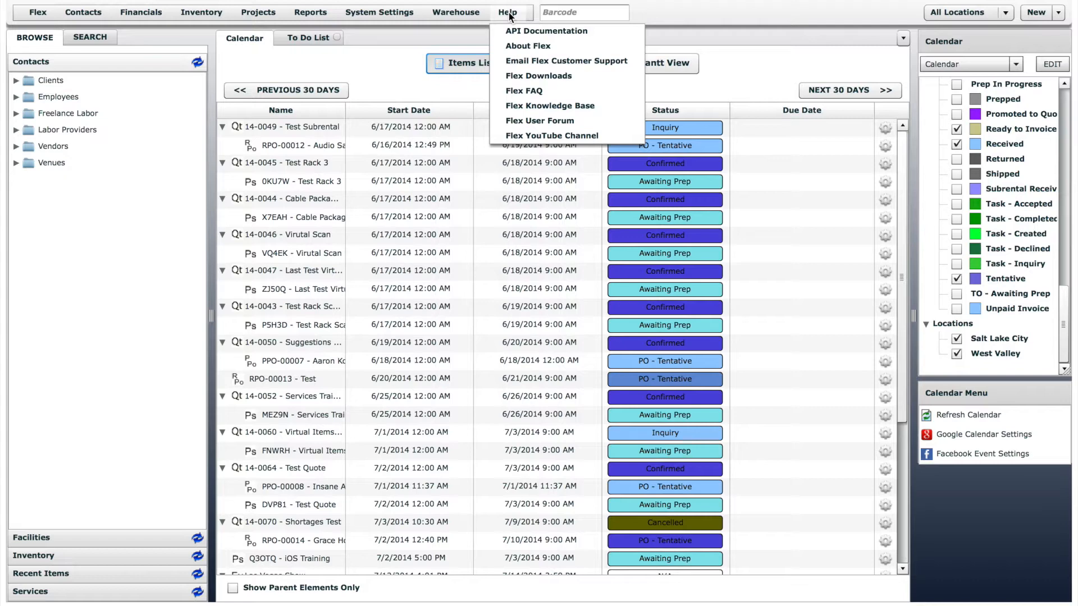
Step: Look up the item with barcode 01234, close its serial number record and return to the calendar
{"action": "left_click", "coordinate": [569, 13]}
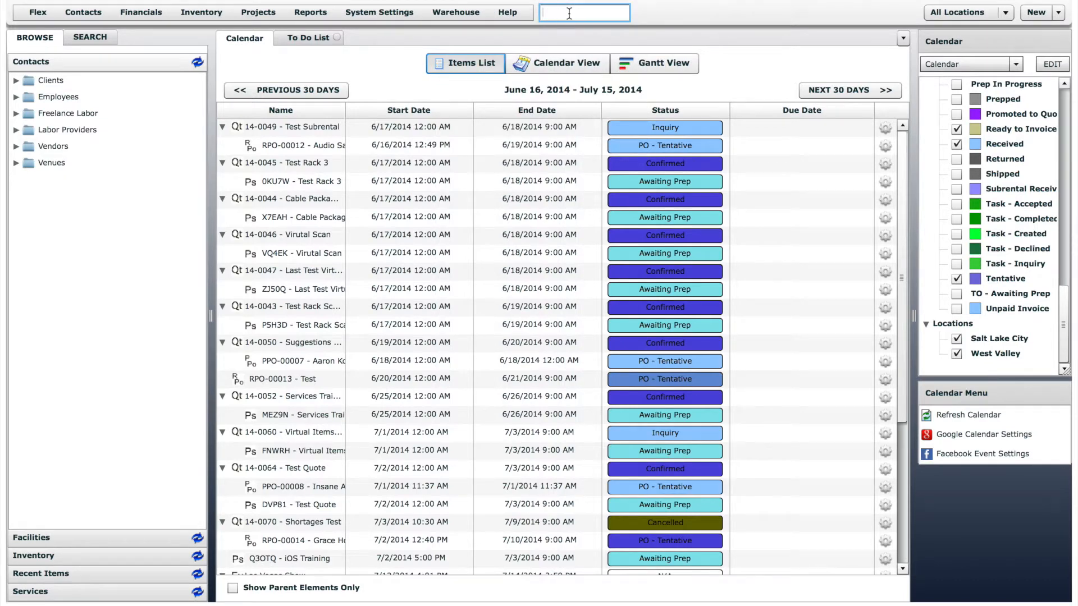
{"action": "type", "text": "01234"}
{"action": "key", "text": "Return"}
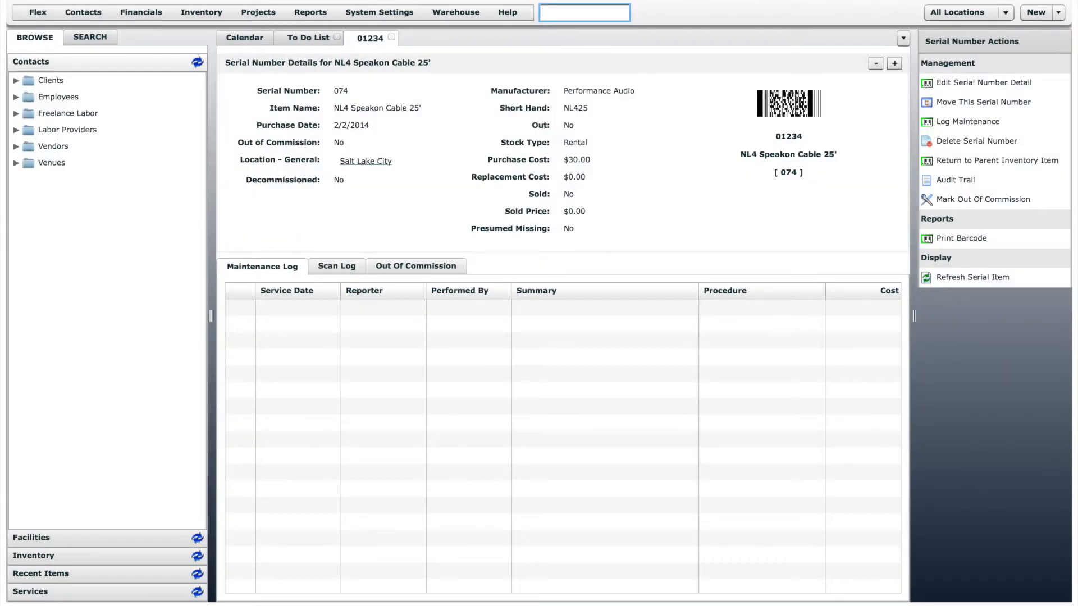
{"action": "left_click", "coordinate": [390, 39]}
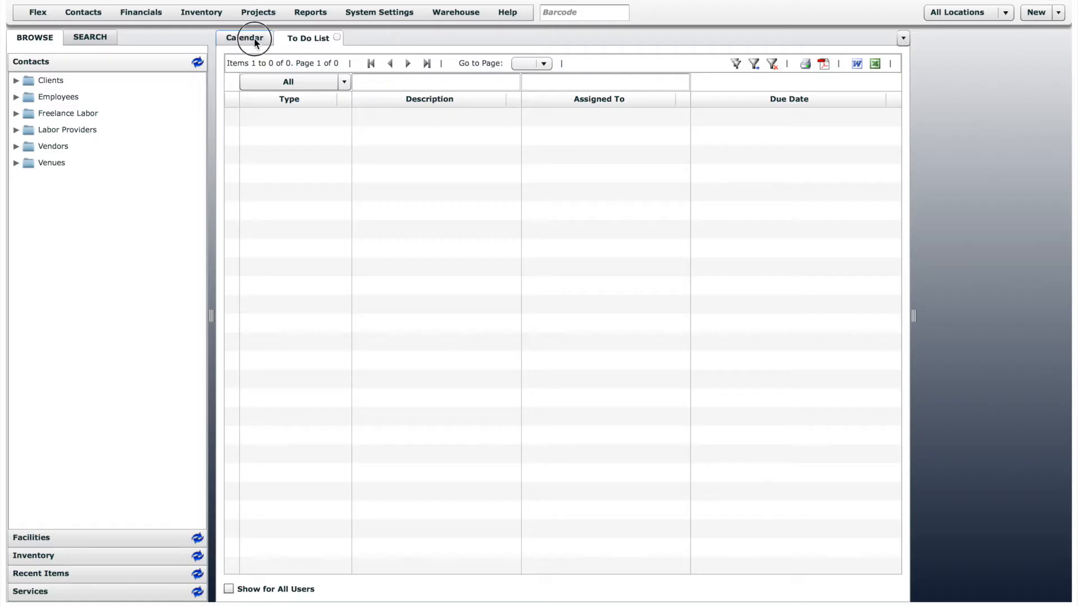
{"action": "left_click", "coordinate": [247, 38]}
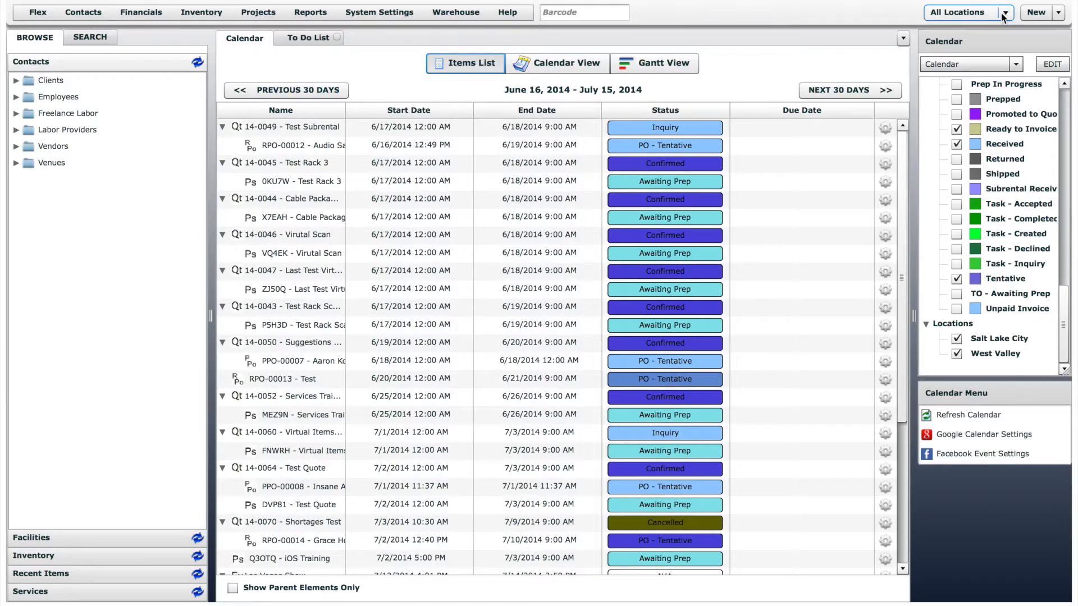
Step: View the location choices and the types of new elements that can be created
{"action": "left_click", "coordinate": [1004, 13]}
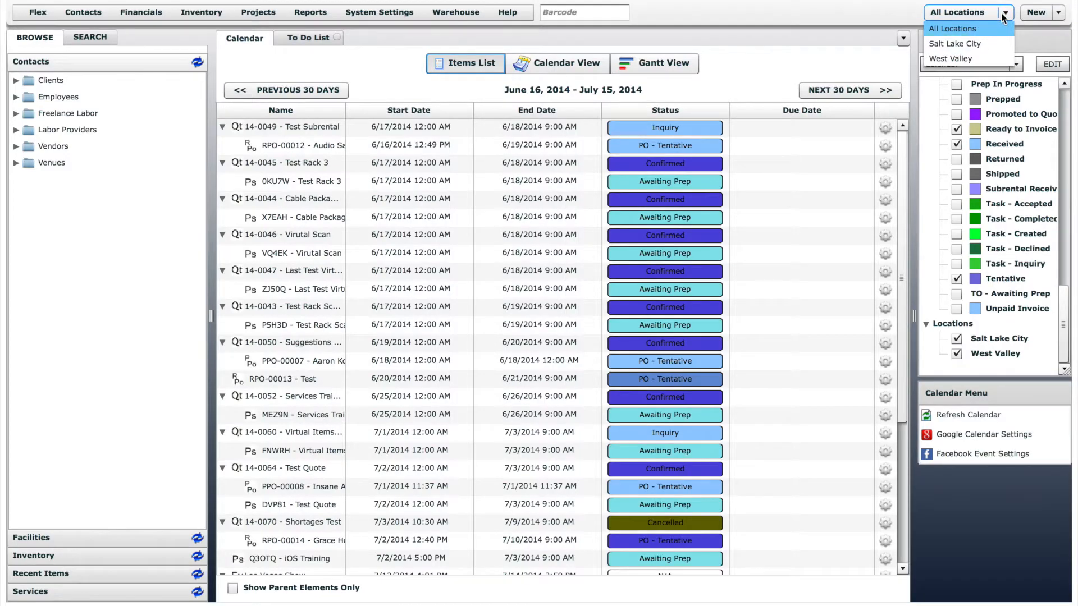
{"action": "left_click", "coordinate": [1004, 15]}
{"action": "left_click", "coordinate": [1058, 13]}
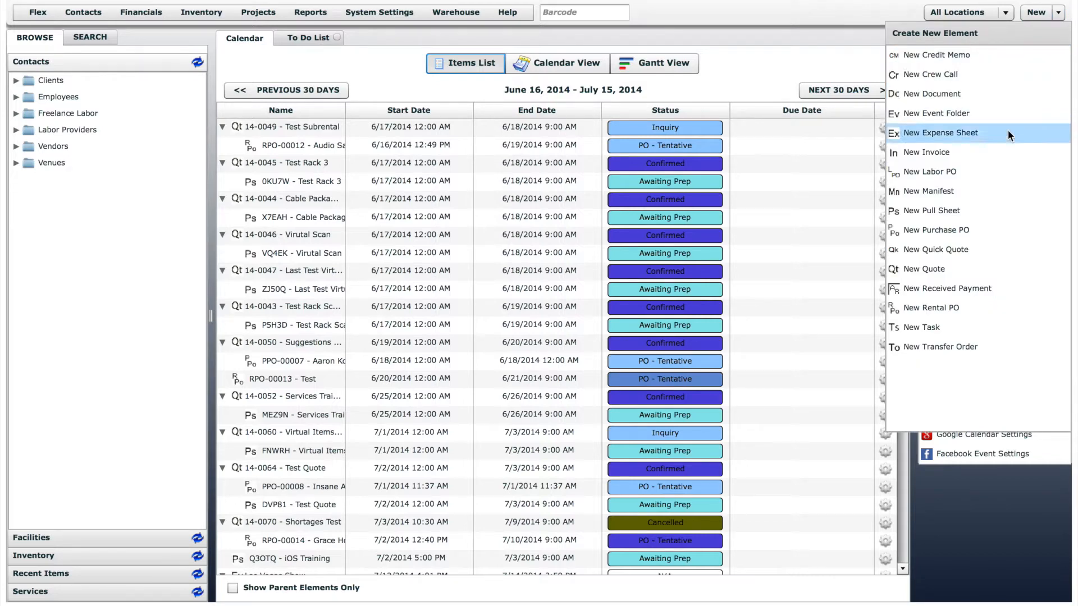
{"action": "left_click", "coordinate": [983, 268]}
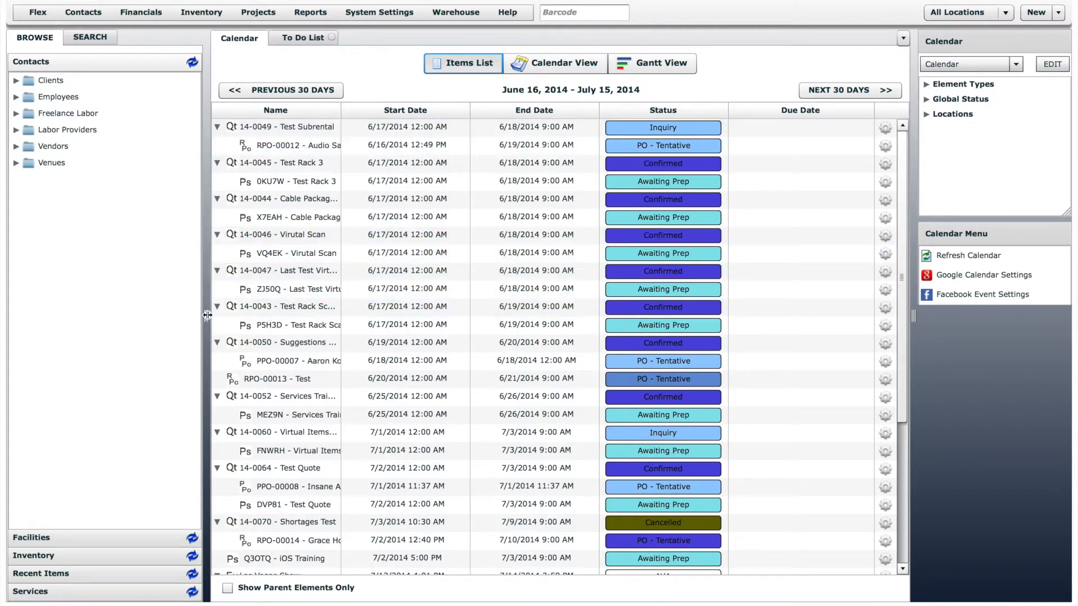
Step: Widen the browse area and open the Breath Mints Inc. contact from the Clients folder
{"action": "left_click_drag", "start_coordinate": [207, 315], "coordinate": [257, 314]}
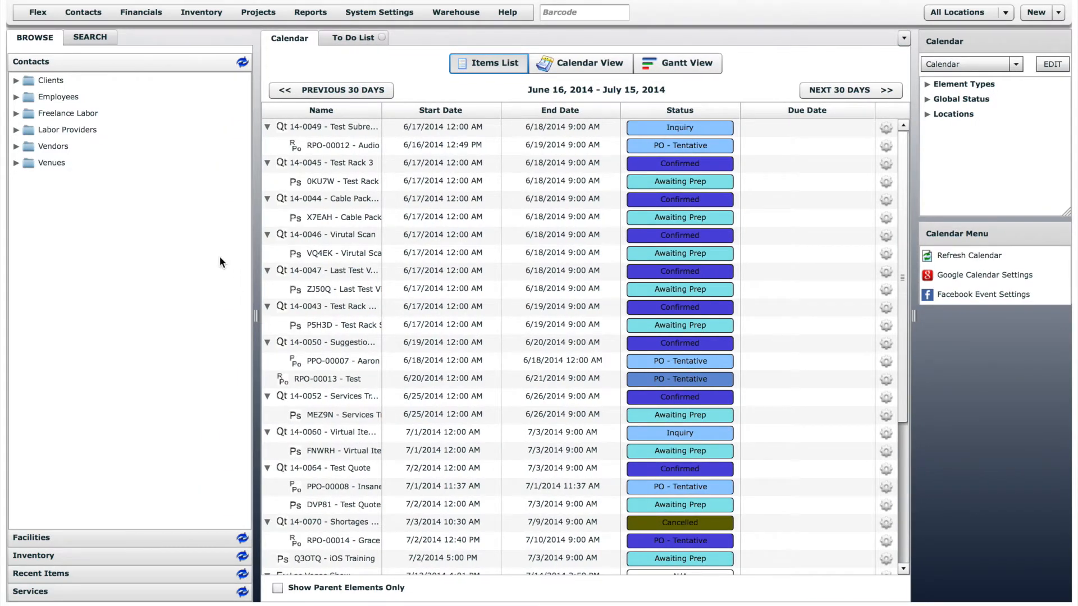
{"action": "left_click", "coordinate": [16, 81]}
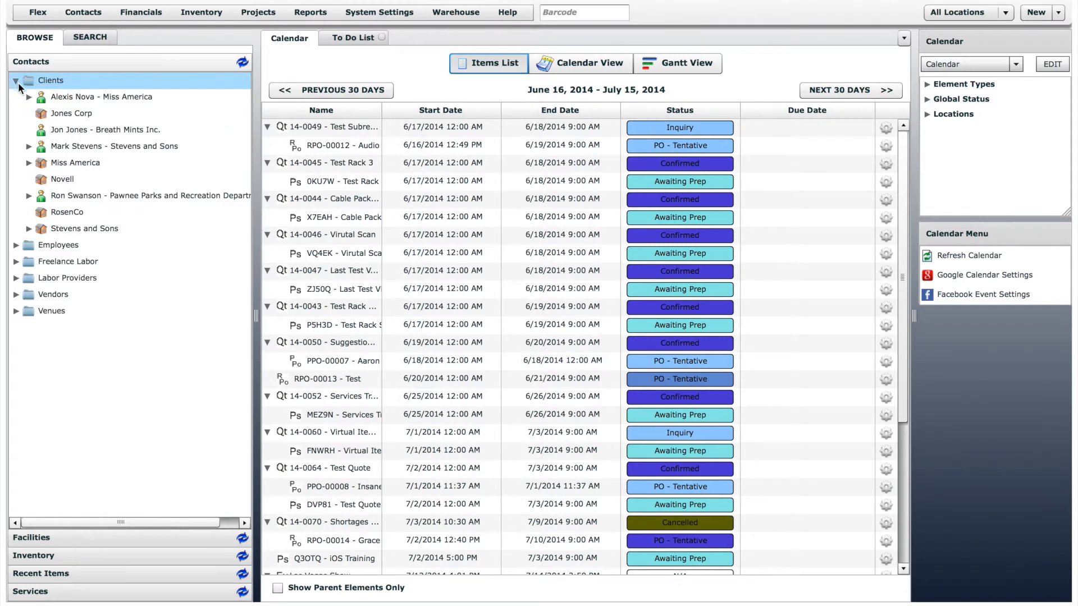
{"action": "double_click", "coordinate": [86, 130]}
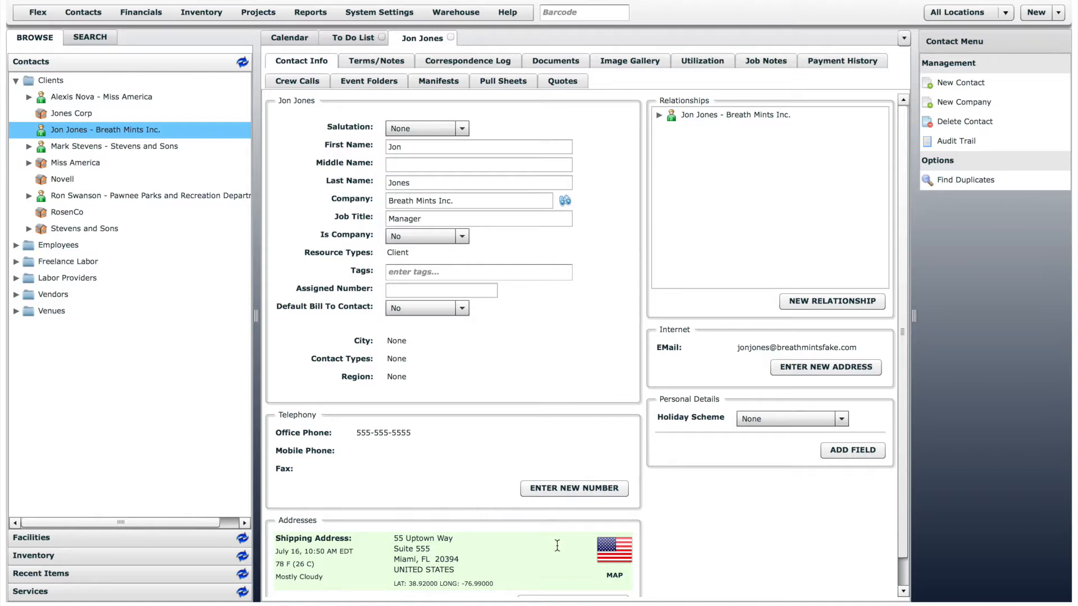
Step: Start adding a field to the contact's personal details and view the available field choices without selecting one
{"action": "left_click", "coordinate": [847, 459]}
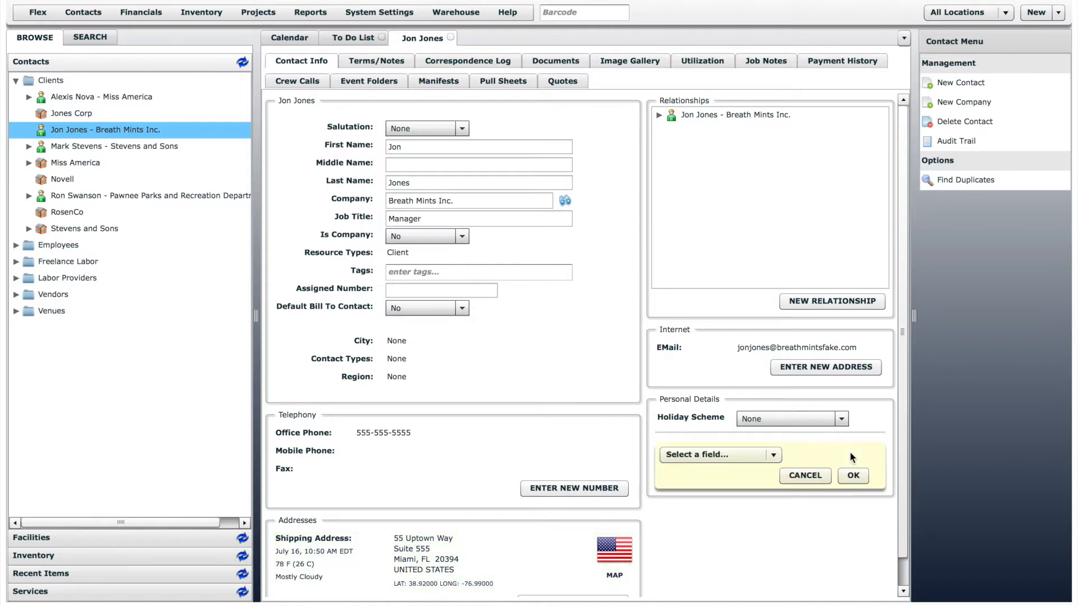
{"action": "left_click", "coordinate": [766, 456]}
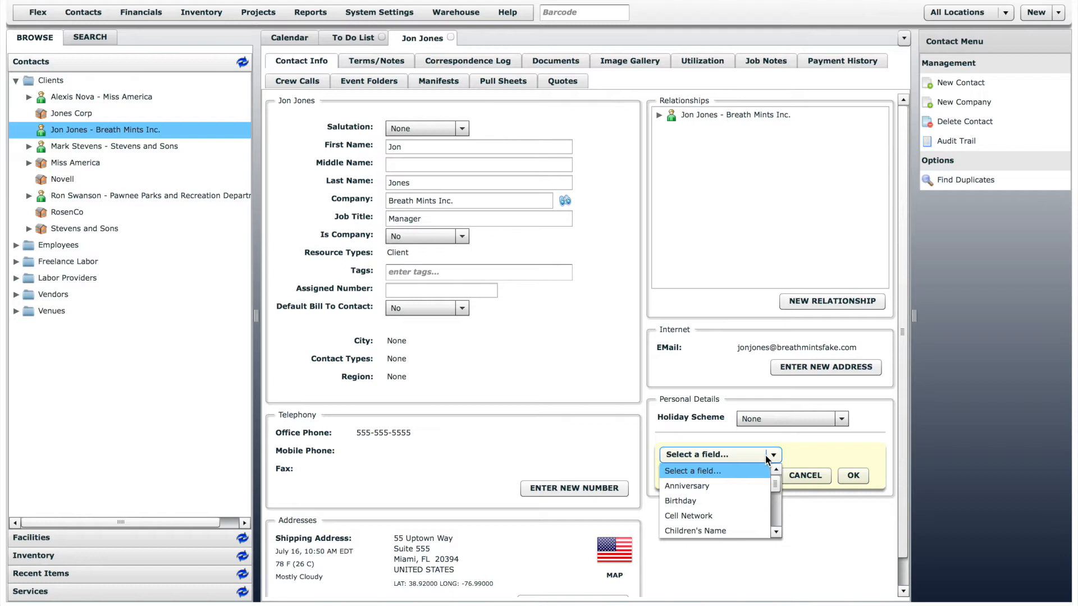
{"action": "left_click_drag", "start_coordinate": [776, 484], "coordinate": [778, 527]}
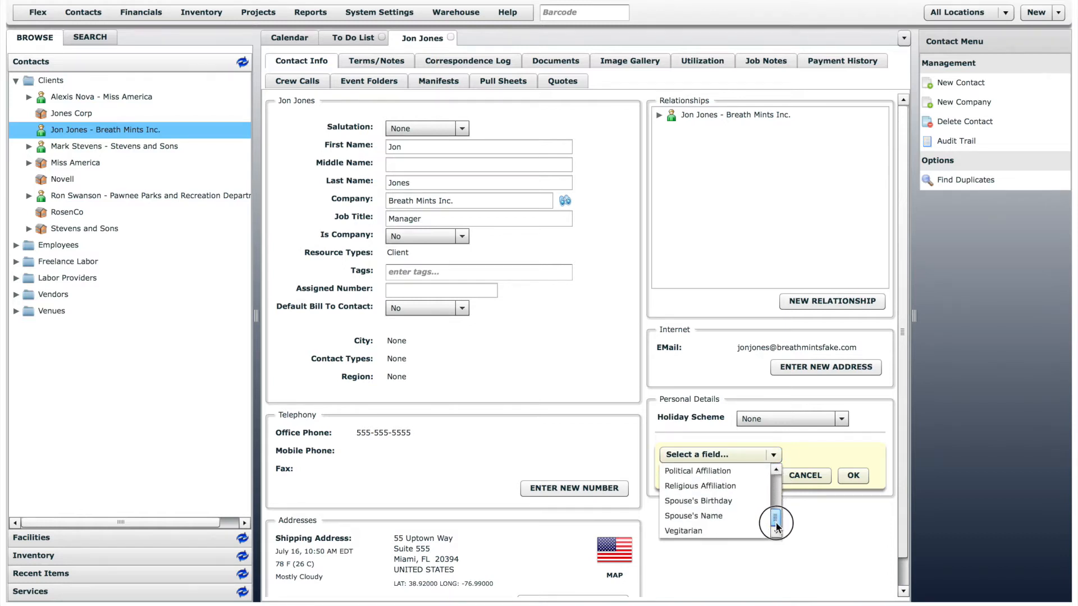
{"action": "left_click", "coordinate": [818, 526]}
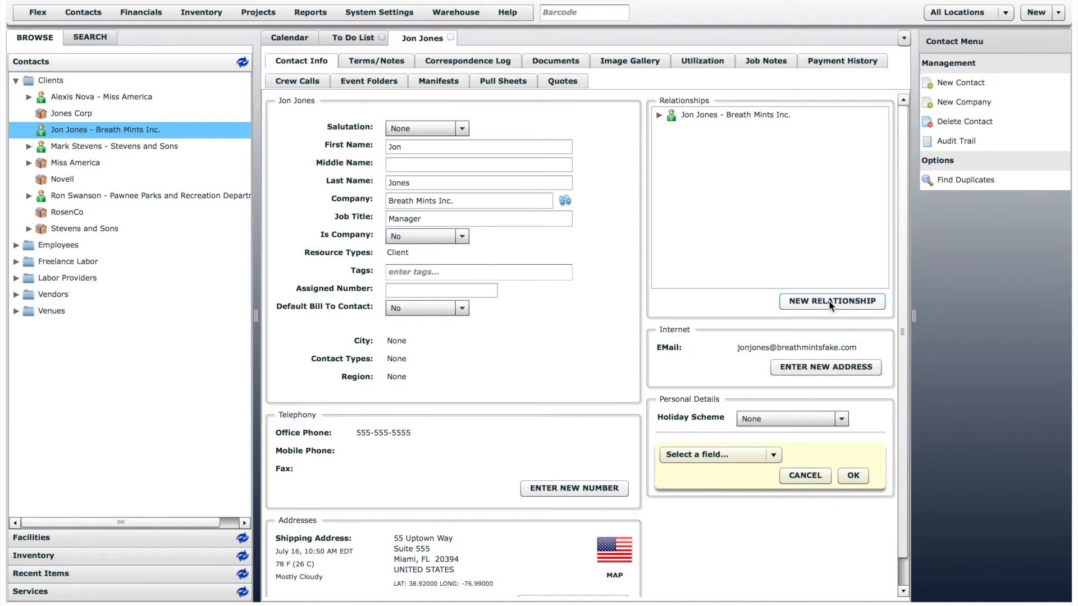
Step: Expand the contact's employee relationships and start a new relationship, viewing the available types and keeping Employer
{"action": "left_click", "coordinate": [658, 114]}
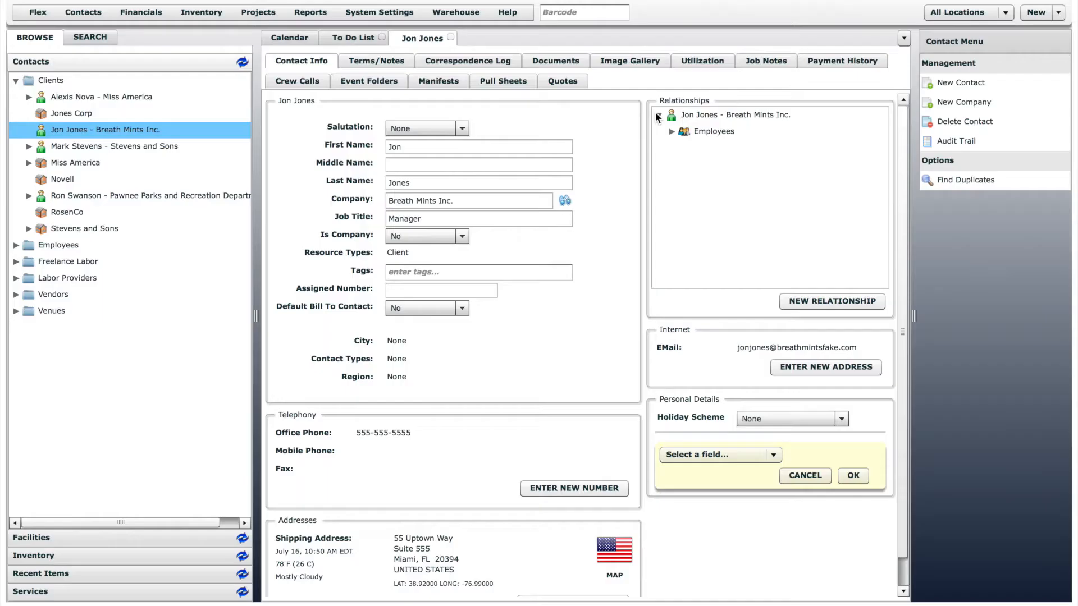
{"action": "left_click", "coordinate": [671, 131]}
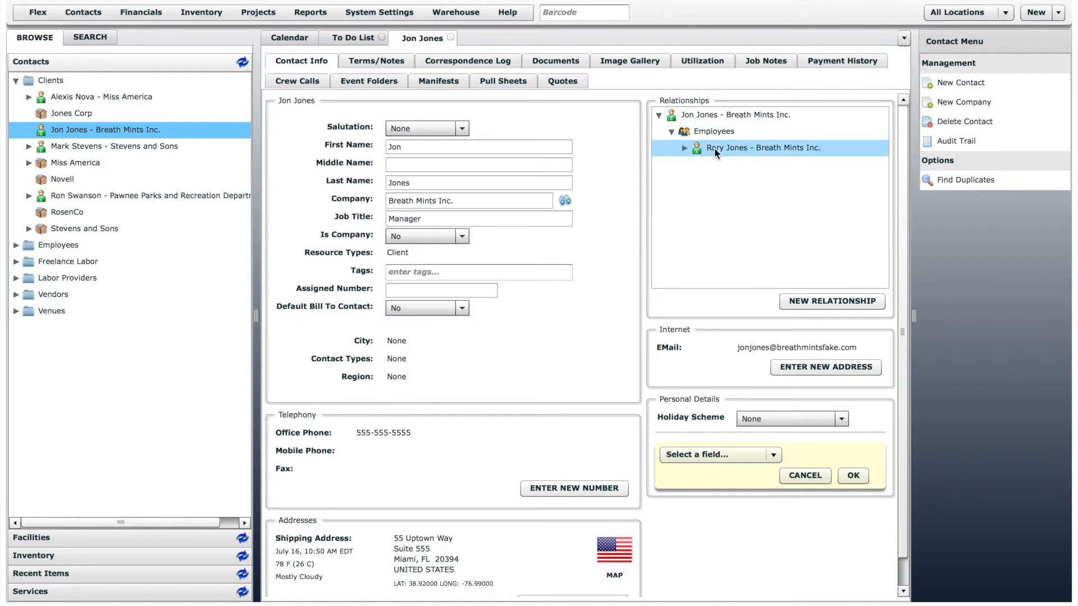
{"action": "left_click", "coordinate": [810, 304]}
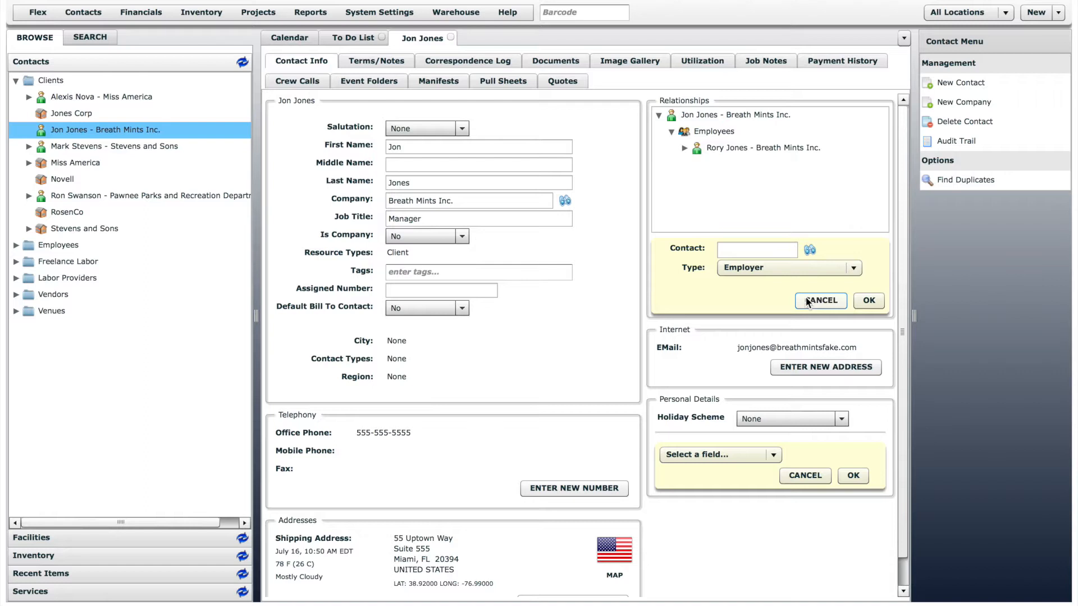
{"action": "left_click", "coordinate": [785, 269]}
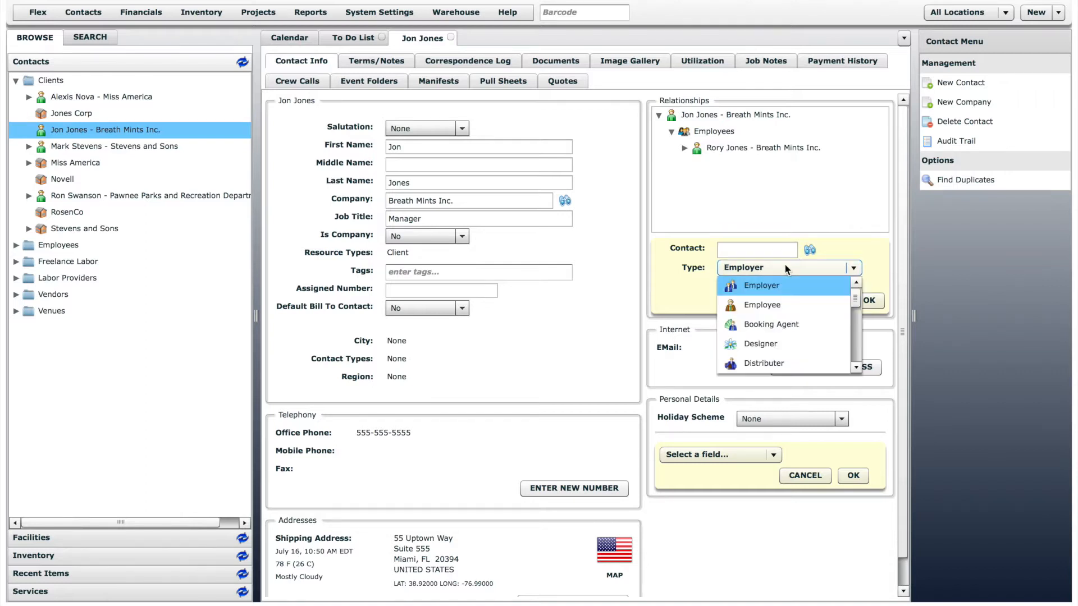
{"action": "left_click", "coordinate": [789, 284]}
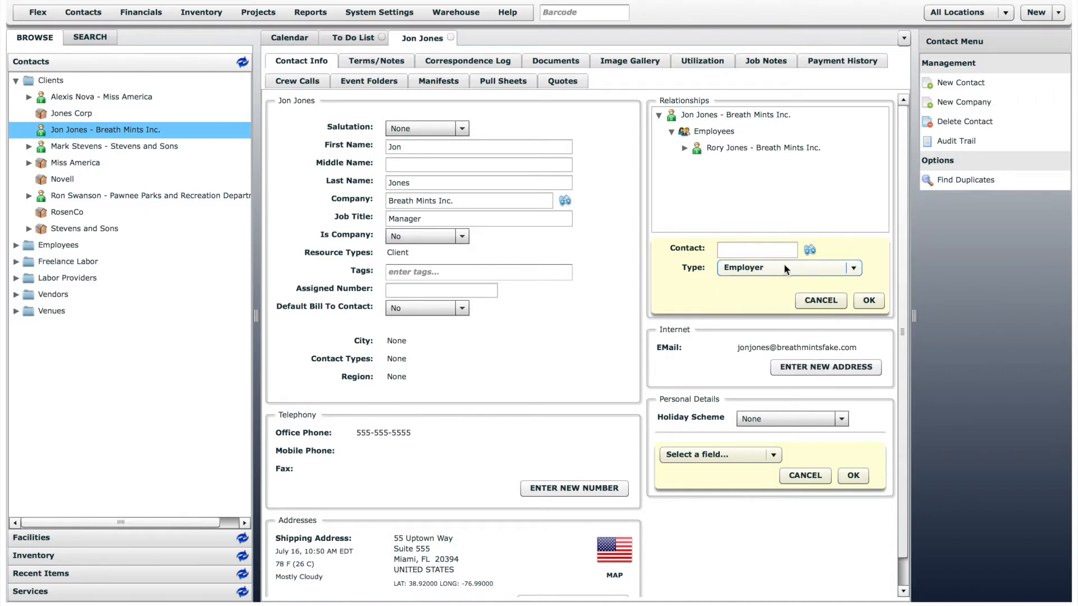
Step: View the contact's terms and notes, checking the choices for standard discount and standard terms without changing them
{"action": "left_click", "coordinate": [372, 58]}
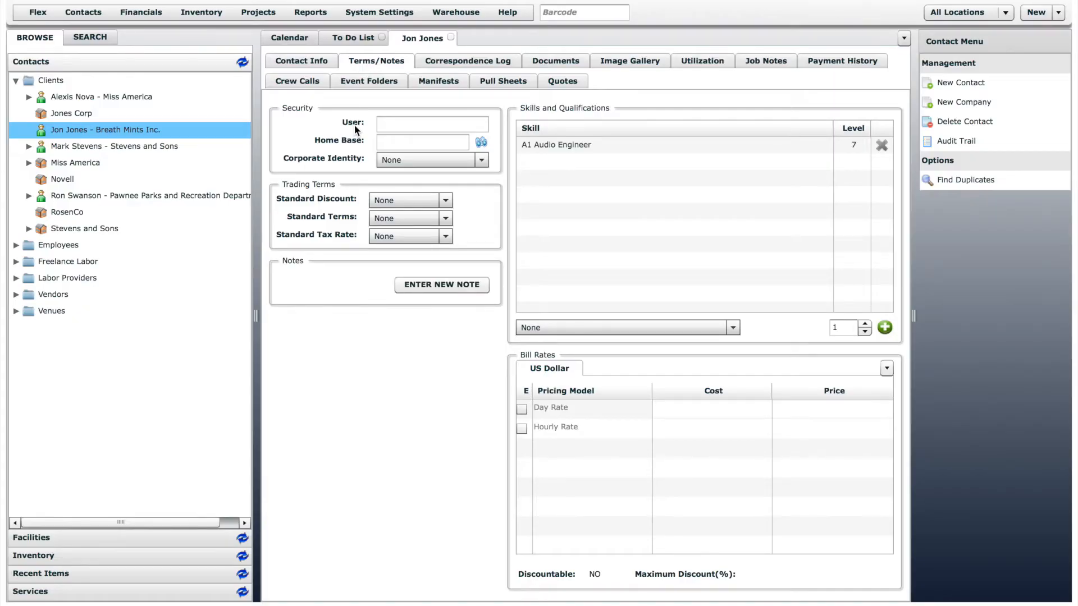
{"action": "left_click", "coordinate": [403, 201]}
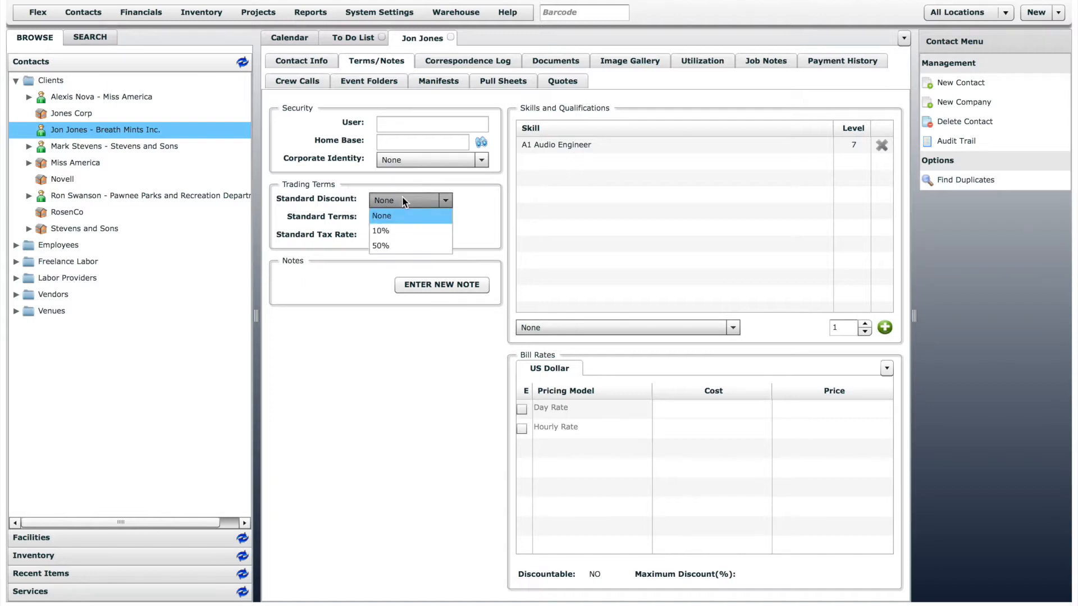
{"action": "left_click", "coordinate": [402, 197]}
{"action": "left_click", "coordinate": [426, 217]}
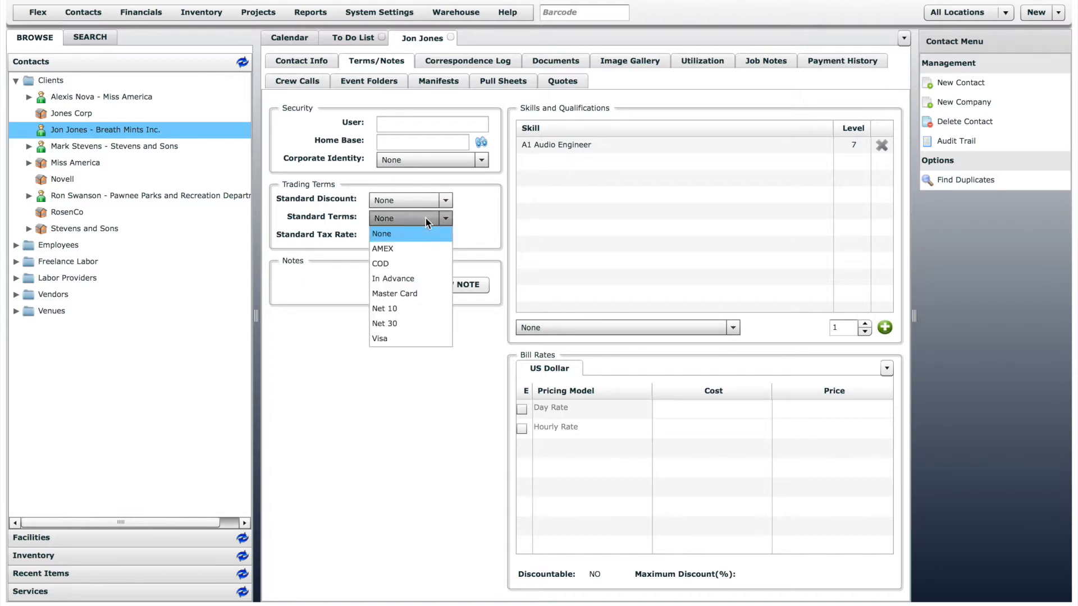
{"action": "left_click", "coordinate": [426, 218]}
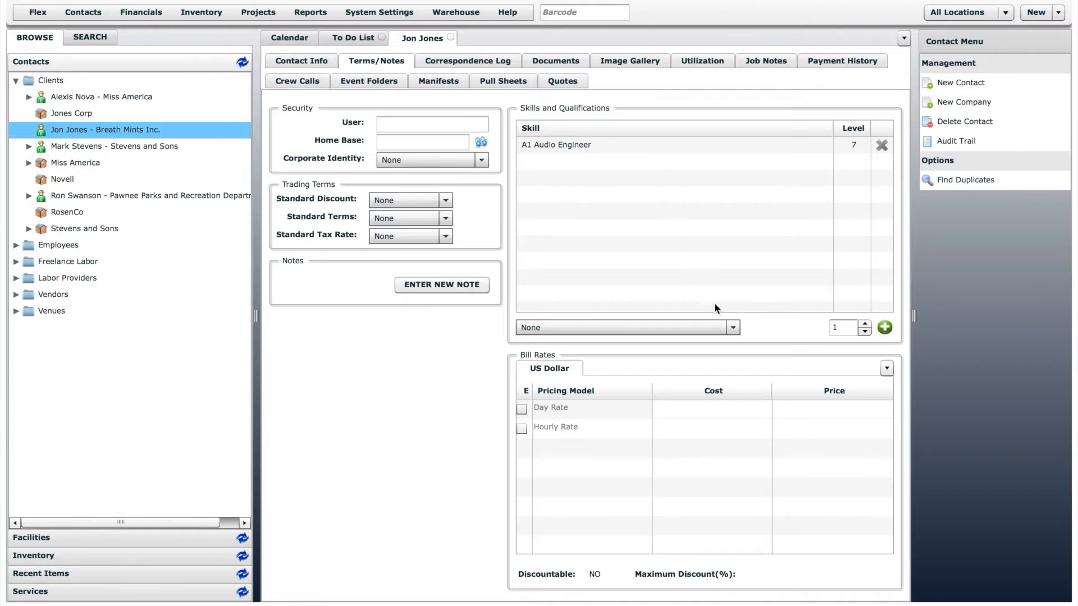
Step: Add the Camera Operator skill at level 6 to the contact's skills and qualifications
{"action": "left_click", "coordinate": [719, 324]}
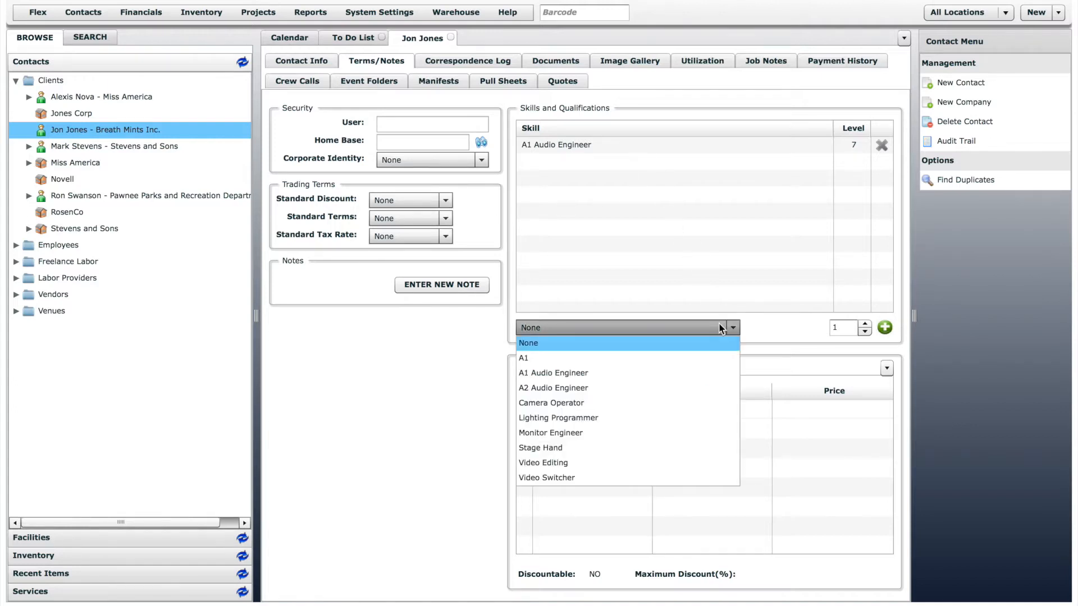
{"action": "left_click", "coordinate": [699, 402]}
{"action": "left_click", "coordinate": [864, 323]}
{"action": "left_click", "coordinate": [865, 323]}
{"action": "left_click", "coordinate": [864, 324]}
{"action": "left_click", "coordinate": [865, 323]}
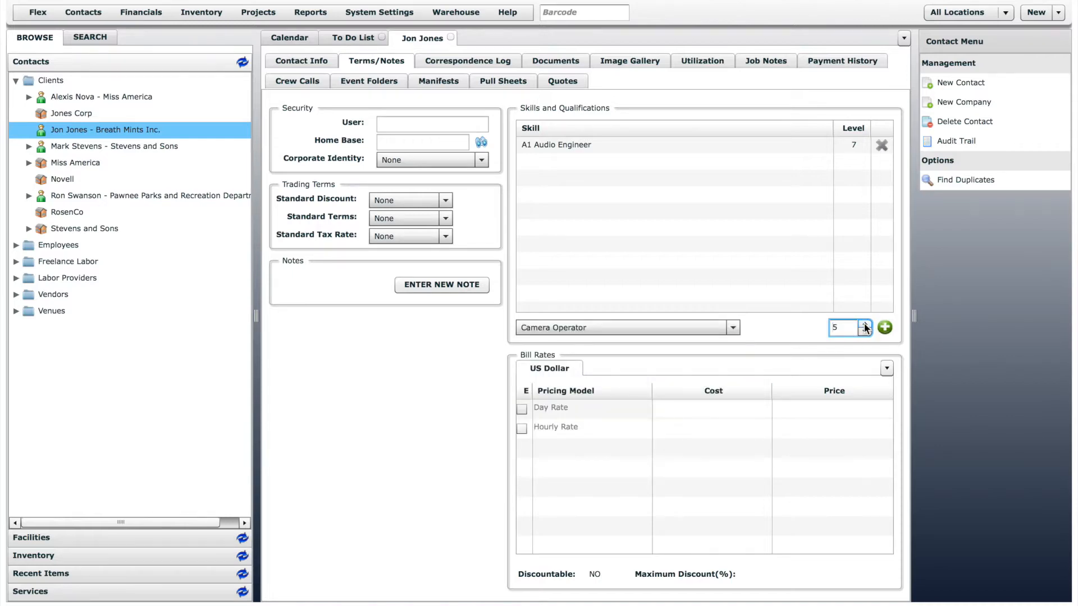
{"action": "left_click", "coordinate": [885, 328]}
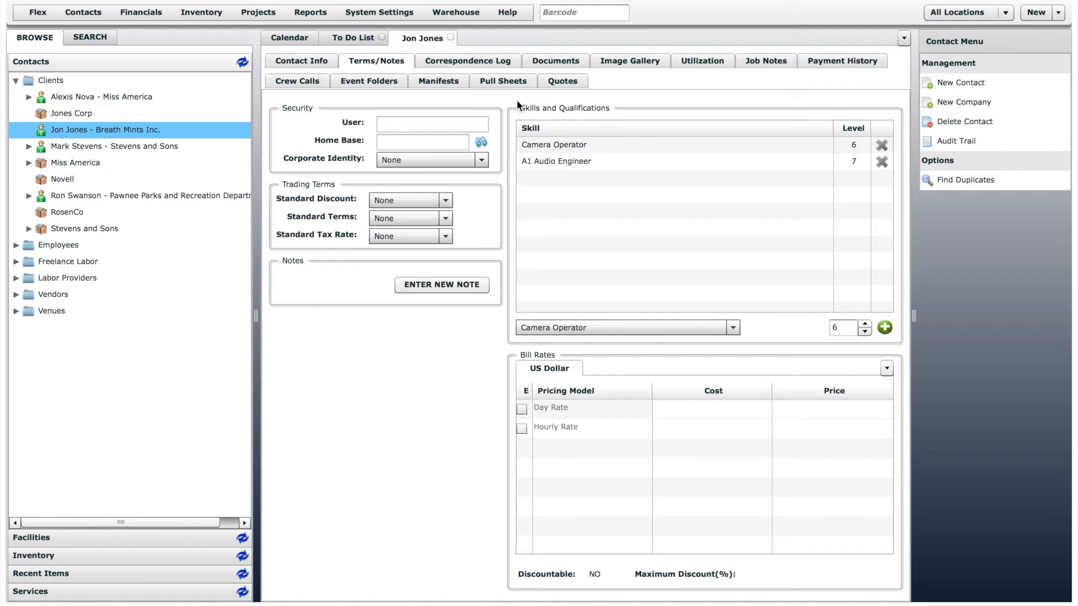
Step: Review the contact's correspondence log, documents, image gallery, utilization, job notes and payment history
{"action": "left_click", "coordinate": [511, 62]}
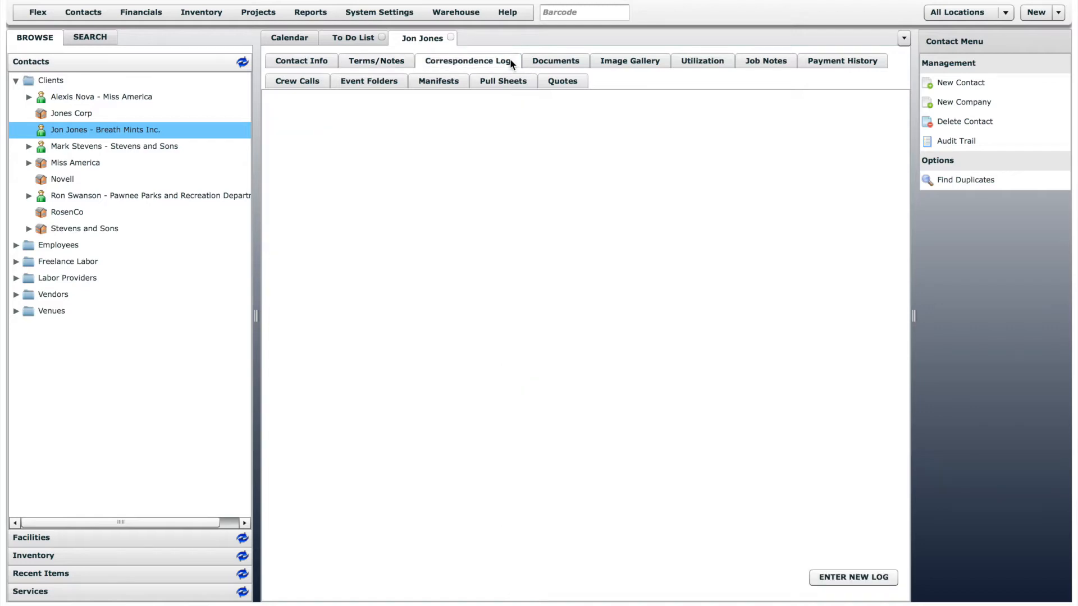
{"action": "left_click", "coordinate": [552, 60]}
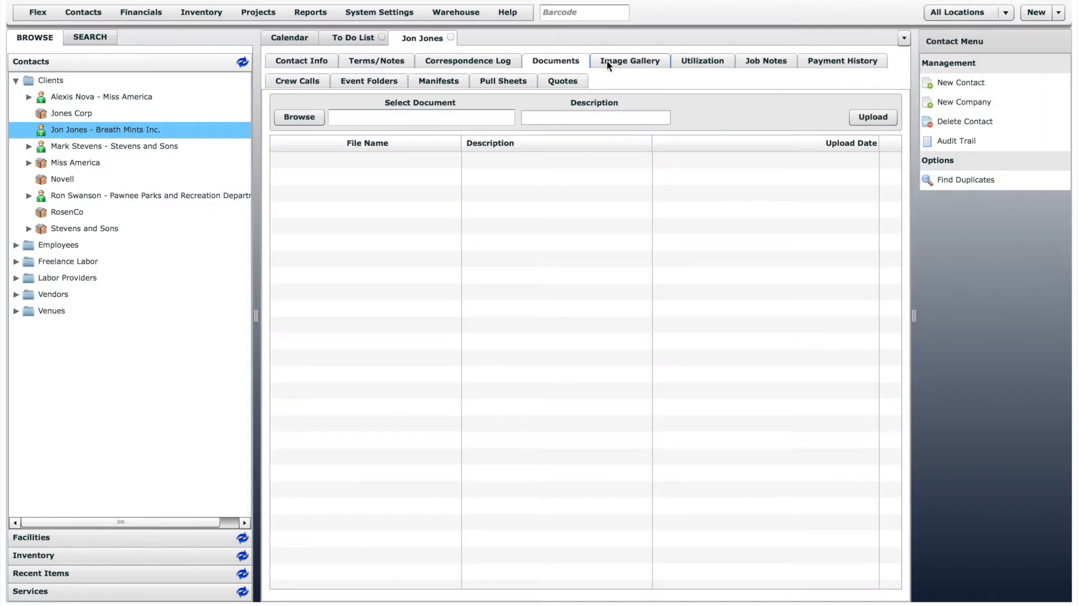
{"action": "left_click", "coordinate": [635, 62]}
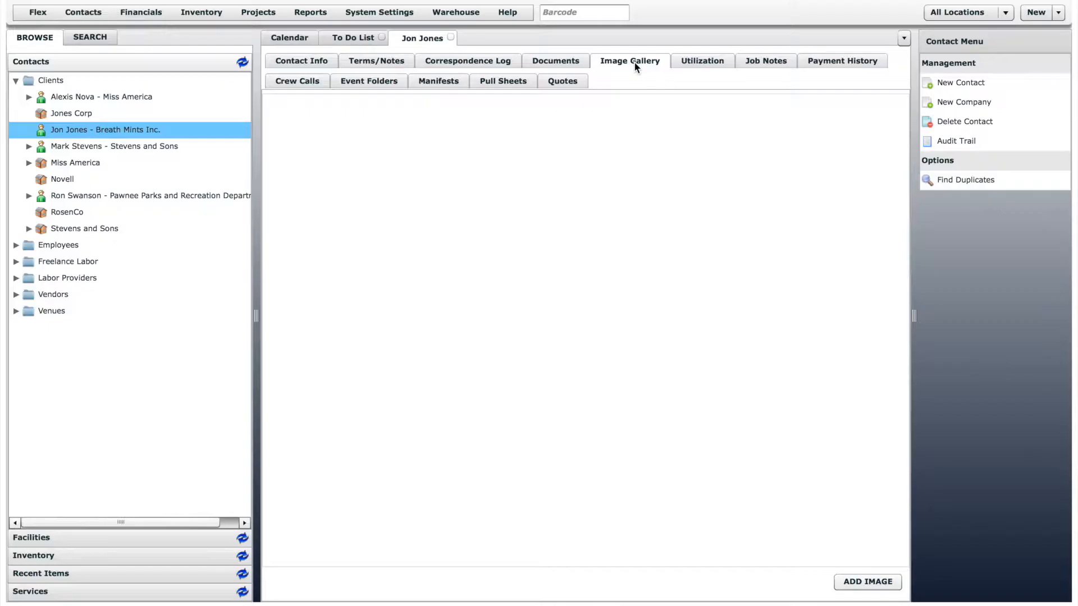
{"action": "left_click", "coordinate": [686, 63]}
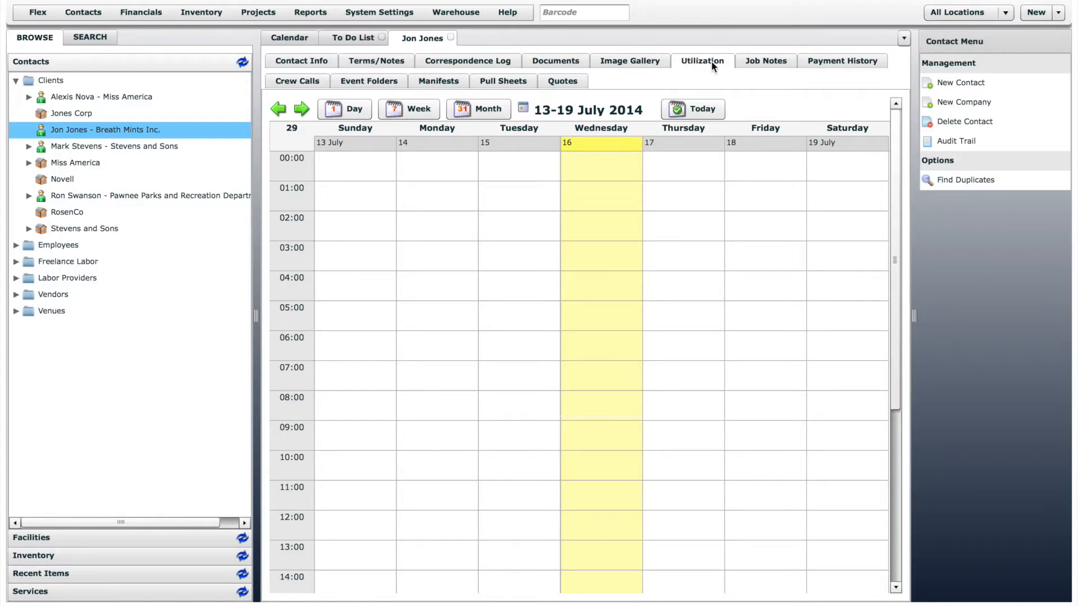
{"action": "left_click", "coordinate": [783, 59]}
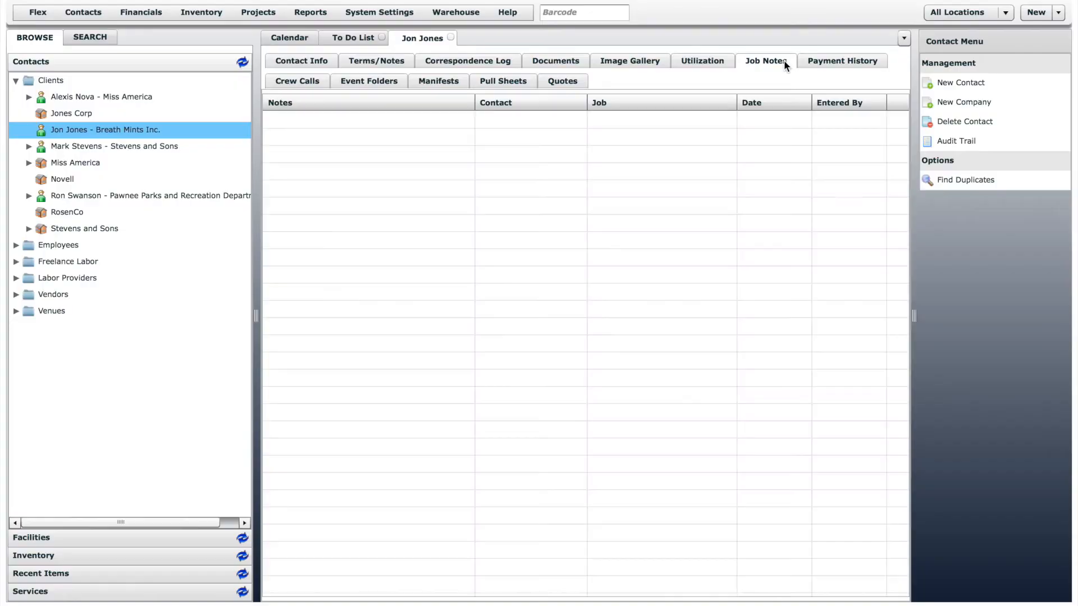
{"action": "left_click", "coordinate": [840, 60]}
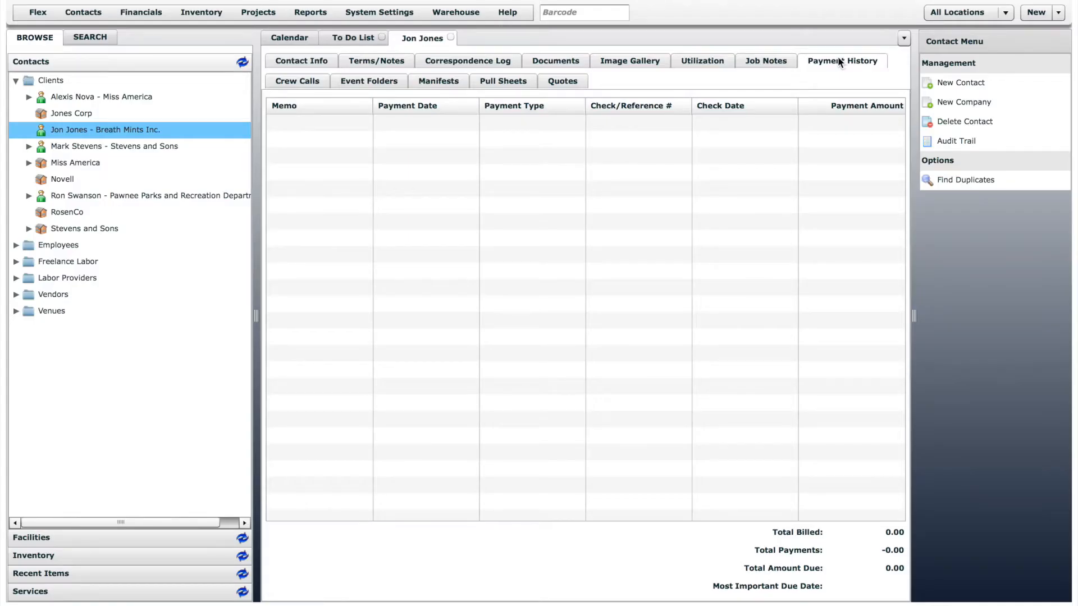
Step: Review the crew calls, event folders, manifests, pull sheets and quotes linked to the contact
{"action": "left_click", "coordinate": [304, 82]}
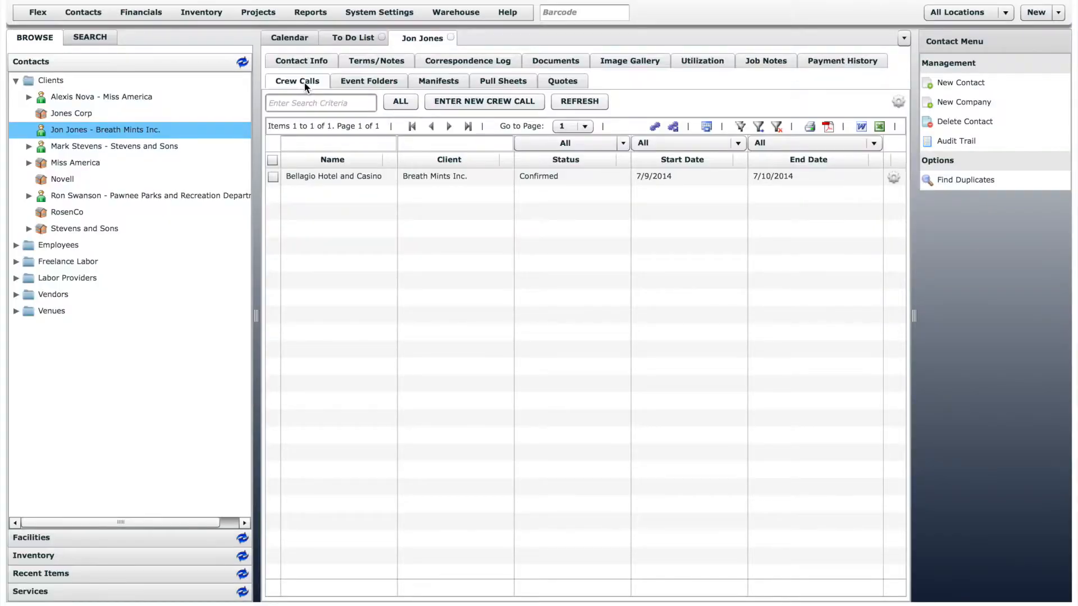
{"action": "left_click", "coordinate": [380, 82]}
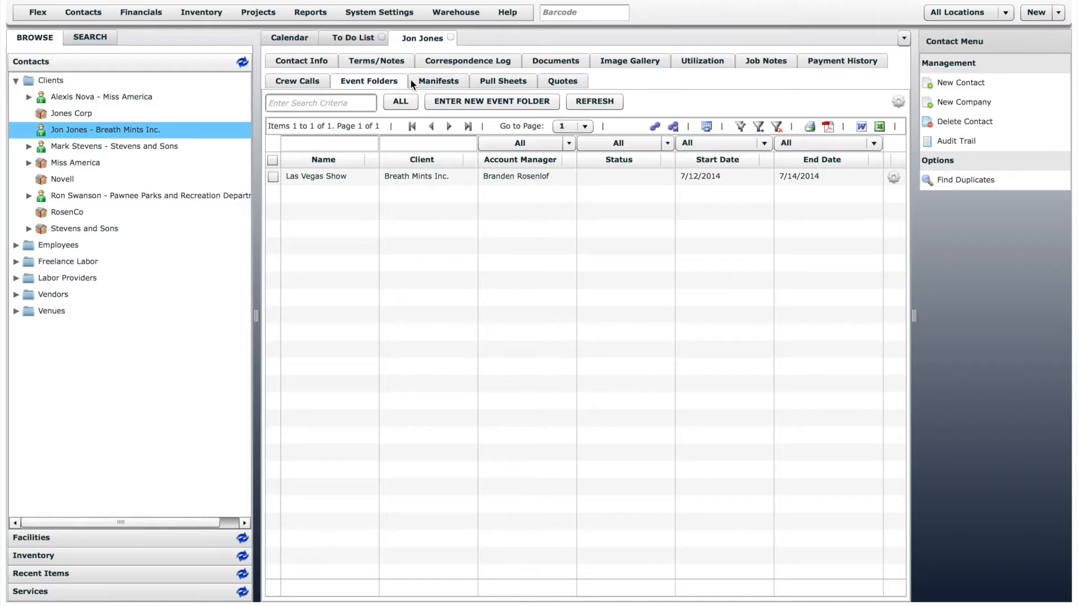
{"action": "left_click", "coordinate": [440, 80]}
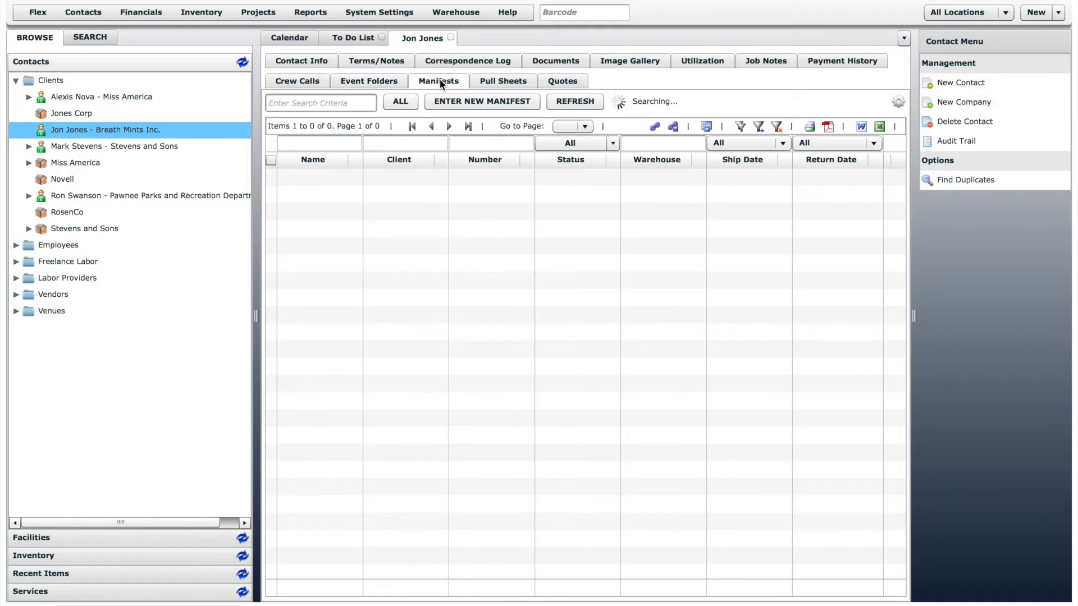
{"action": "left_click", "coordinate": [483, 81]}
{"action": "left_click", "coordinate": [554, 84]}
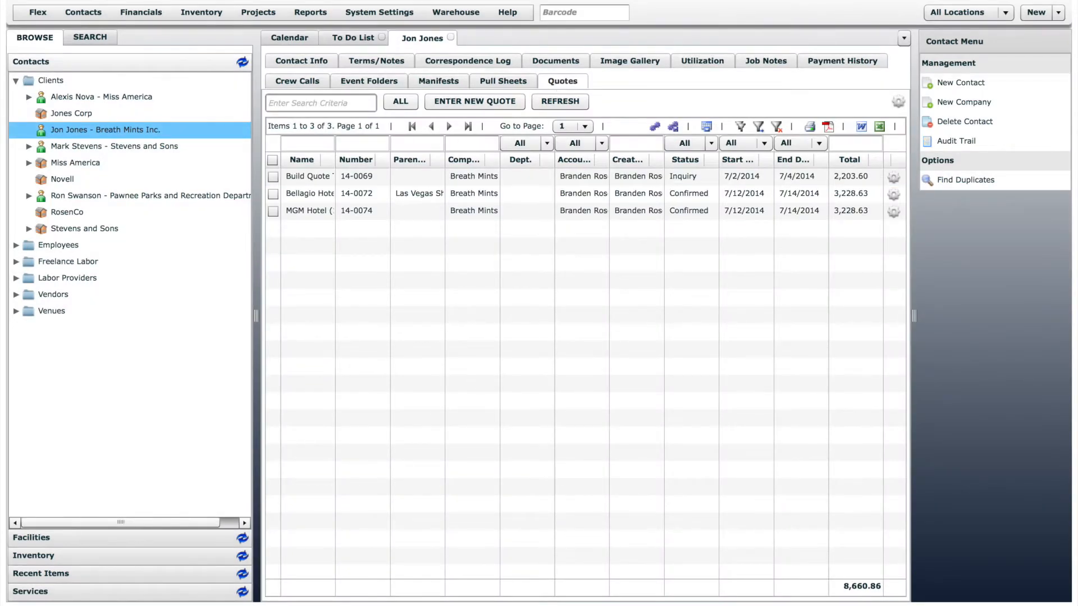
Step: Open the Abravanel Hall venue and examine its monitor engineer, FOH engineer and lighting programmer relationships and its facility details
{"action": "left_click", "coordinate": [19, 311]}
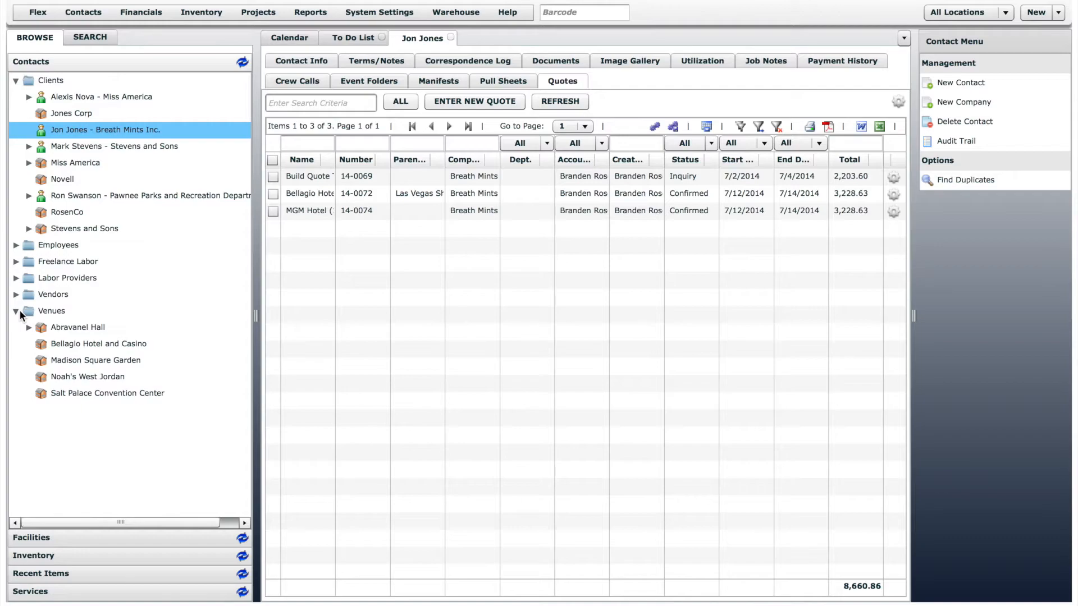
{"action": "left_click", "coordinate": [77, 325]}
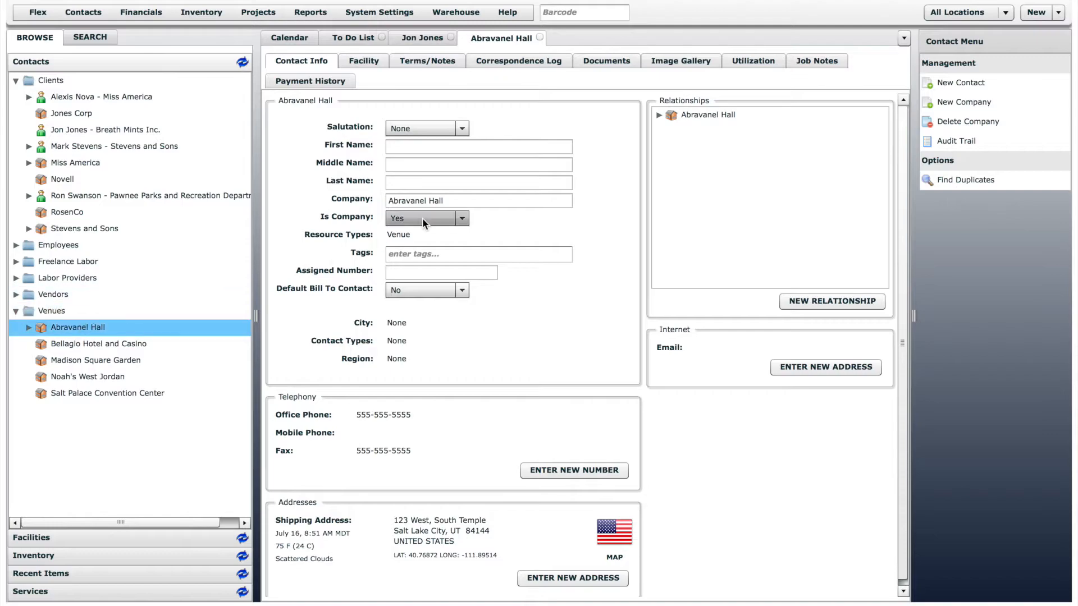
{"action": "left_click", "coordinate": [659, 117]}
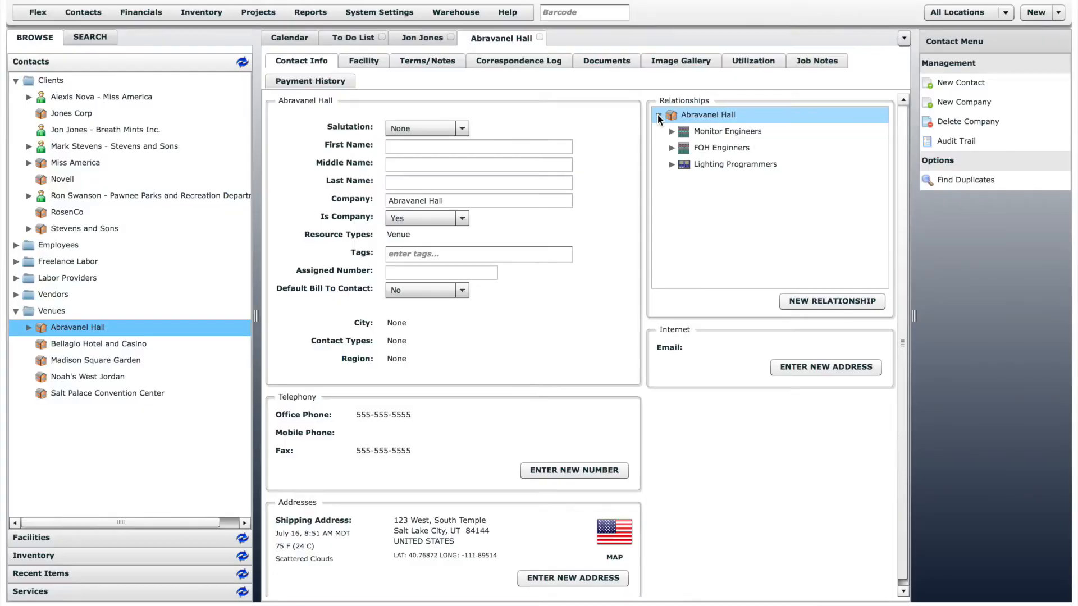
{"action": "left_click", "coordinate": [672, 132]}
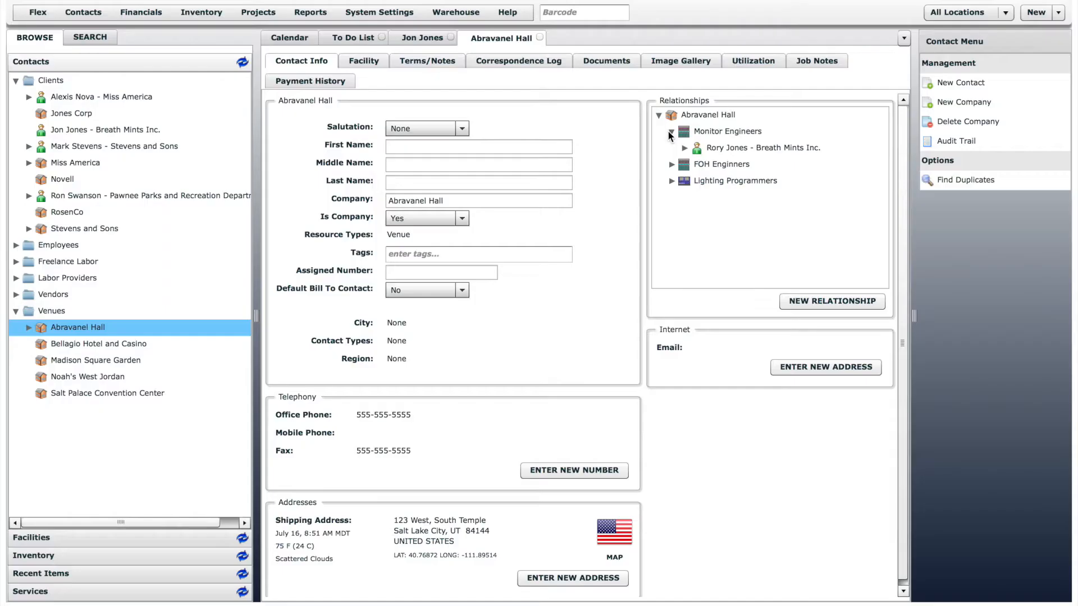
{"action": "left_click", "coordinate": [673, 164]}
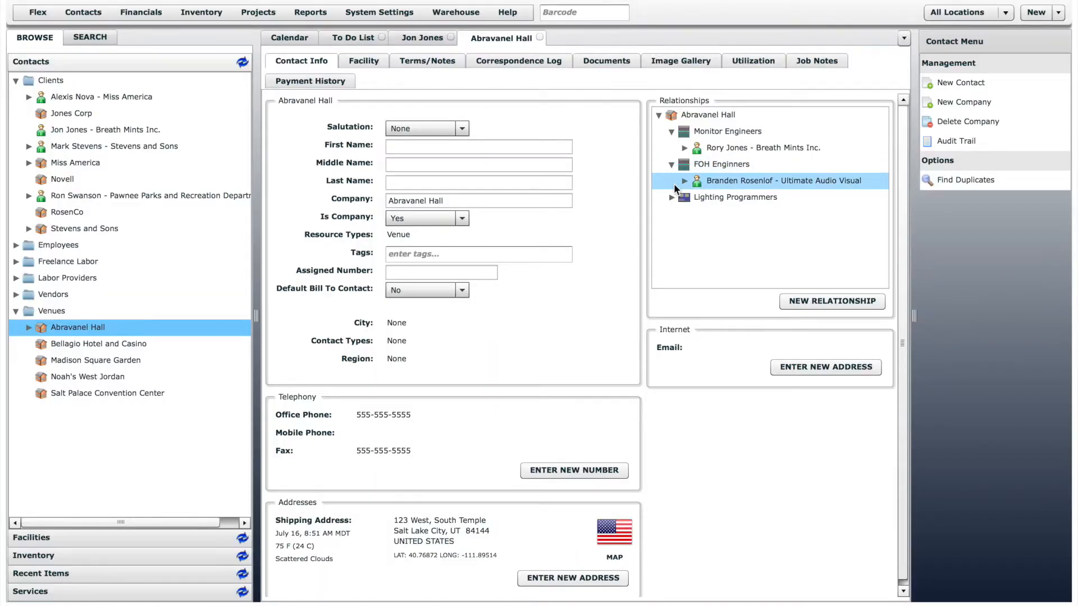
{"action": "left_click", "coordinate": [672, 197]}
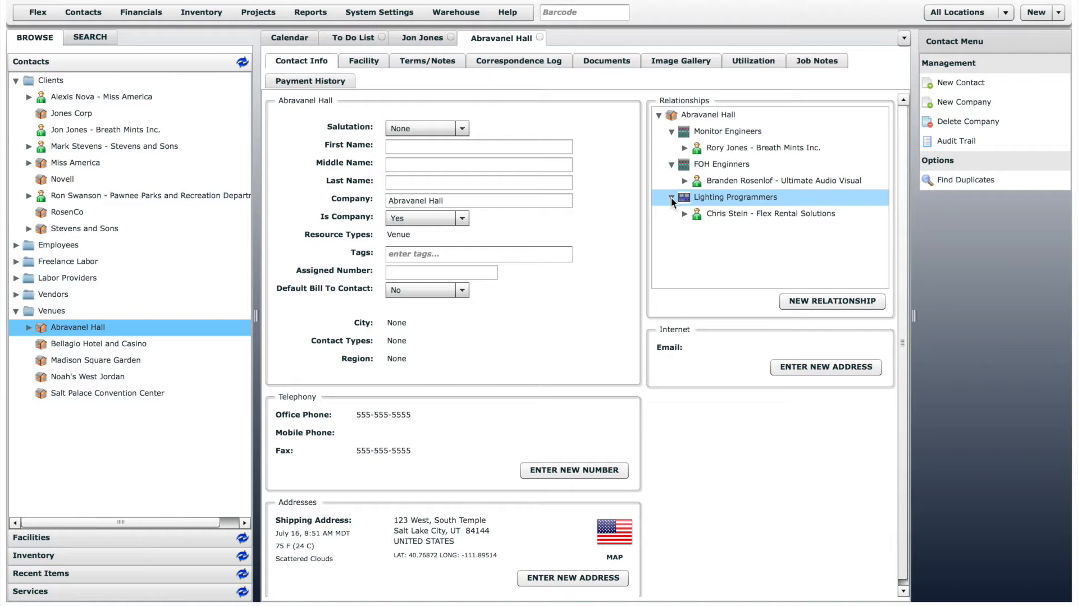
{"action": "left_click", "coordinate": [374, 67]}
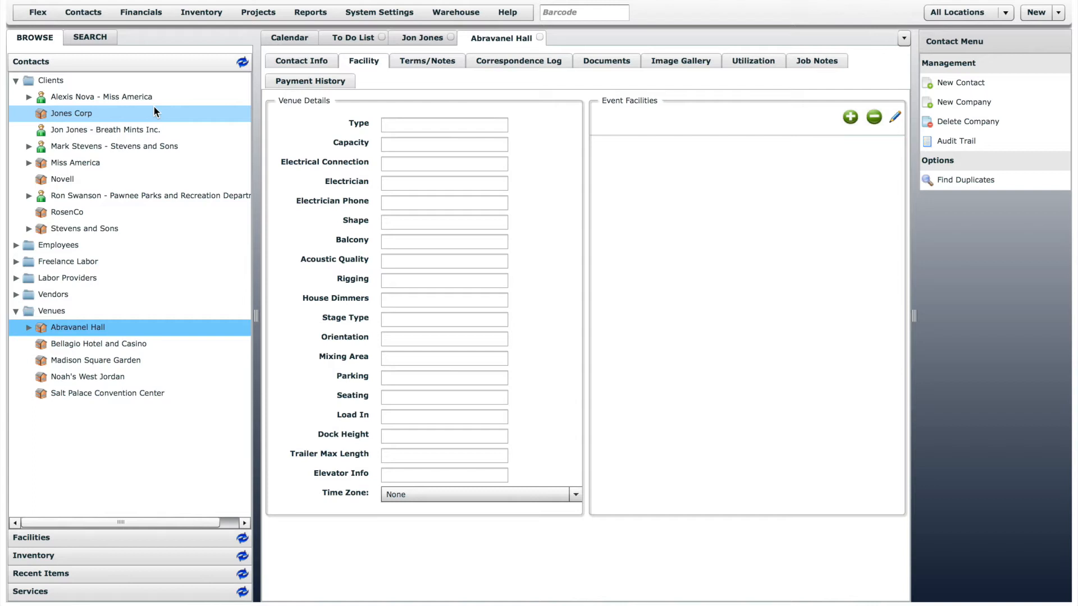
Step: Look at the ways to create a contact and examine the blank new contact form, closing it without saving
{"action": "right_click", "coordinate": [45, 80]}
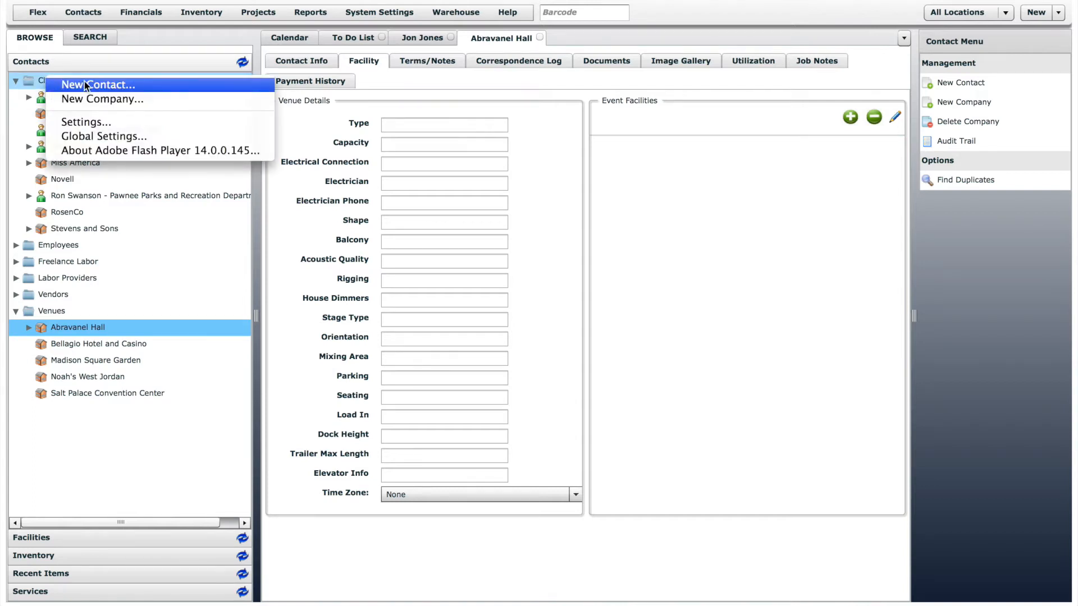
{"action": "left_click", "coordinate": [702, 198]}
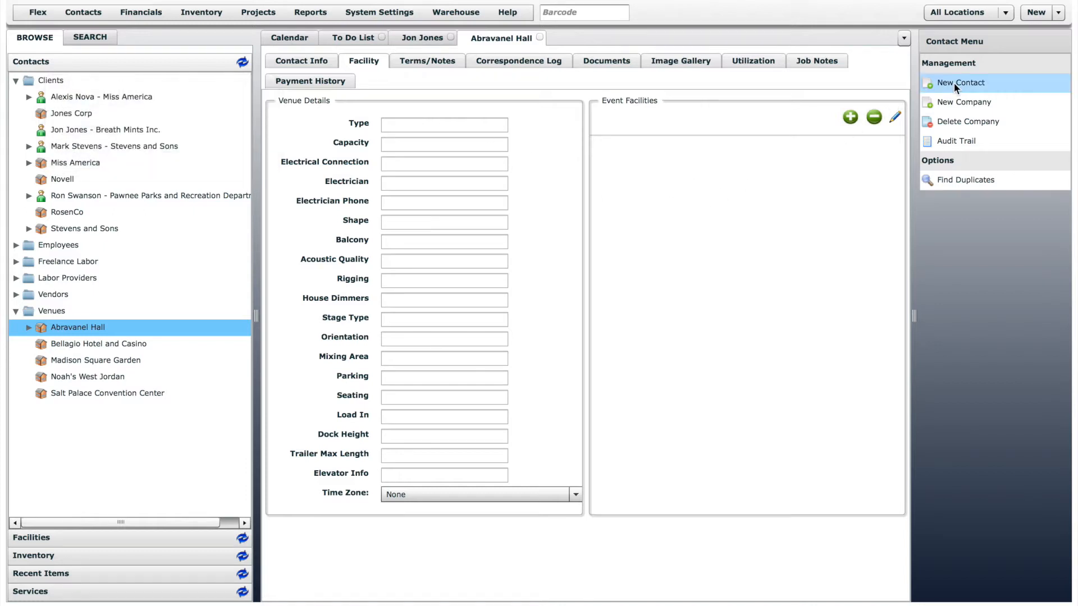
{"action": "left_click", "coordinate": [87, 11]}
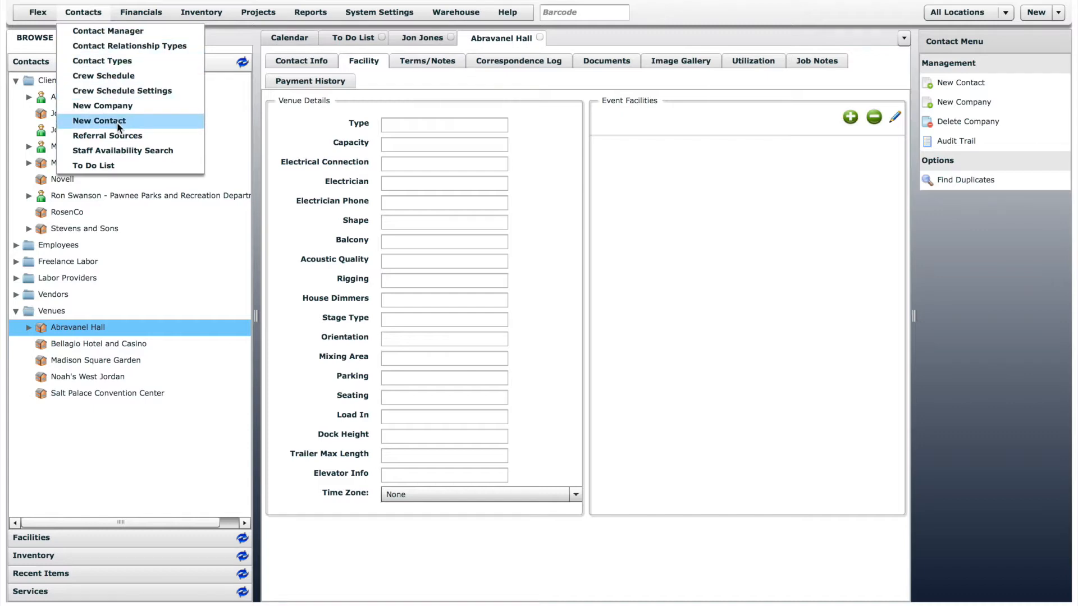
{"action": "left_click", "coordinate": [117, 121]}
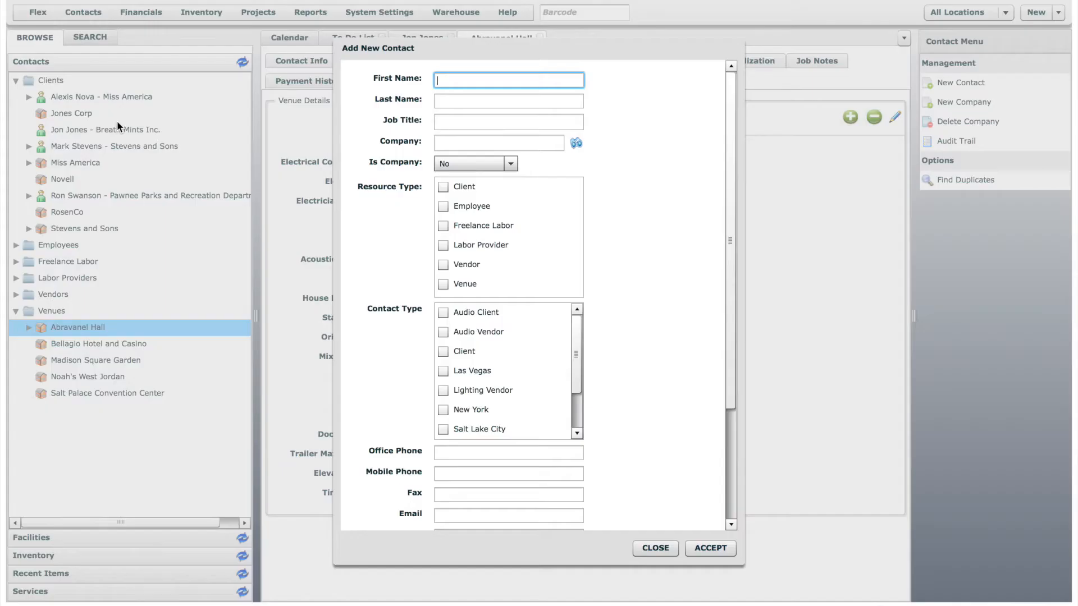
{"action": "left_click_drag", "start_coordinate": [730, 149], "coordinate": [730, 268]}
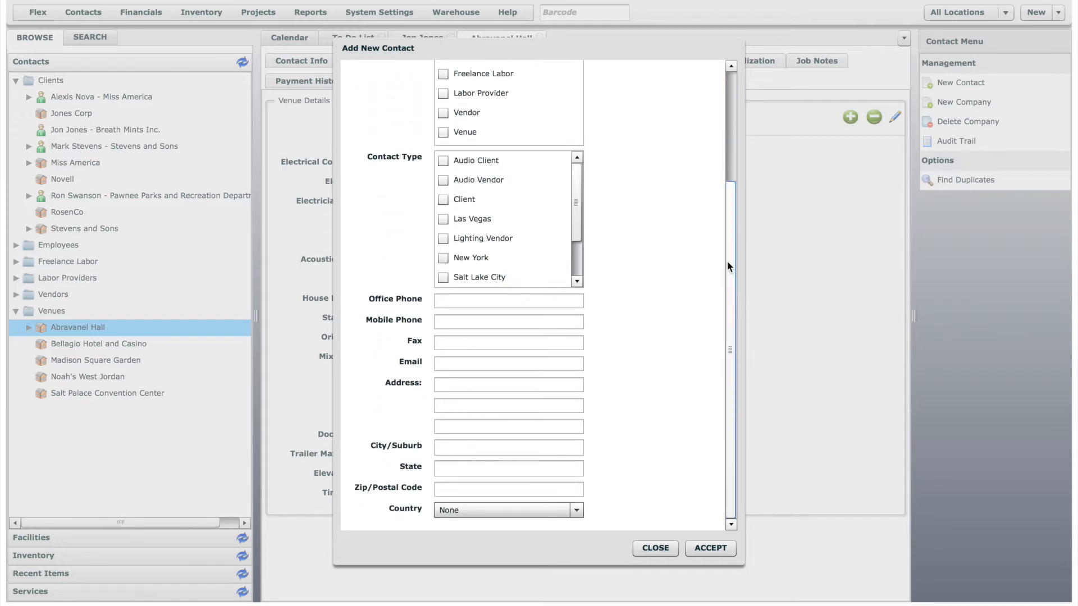
{"action": "left_click", "coordinate": [657, 549]}
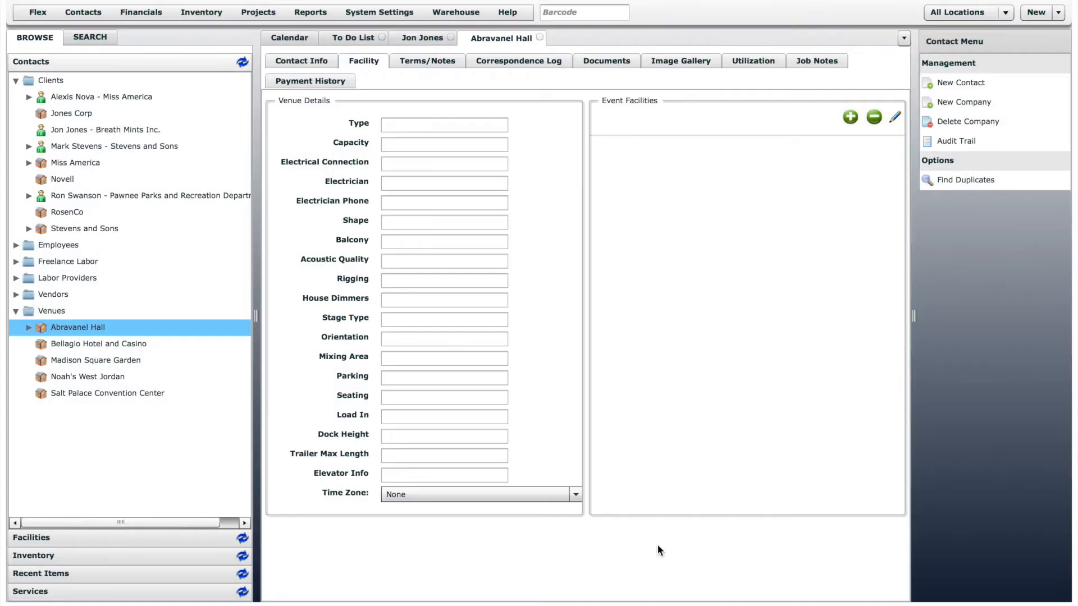
Step: Refresh the contacts tree and reorder its folders, moving Clients below Freelance Labor and Venues above Freelance Labor
{"action": "left_click", "coordinate": [242, 62]}
{"action": "left_click_drag", "start_coordinate": [51, 81], "coordinate": [53, 115]}
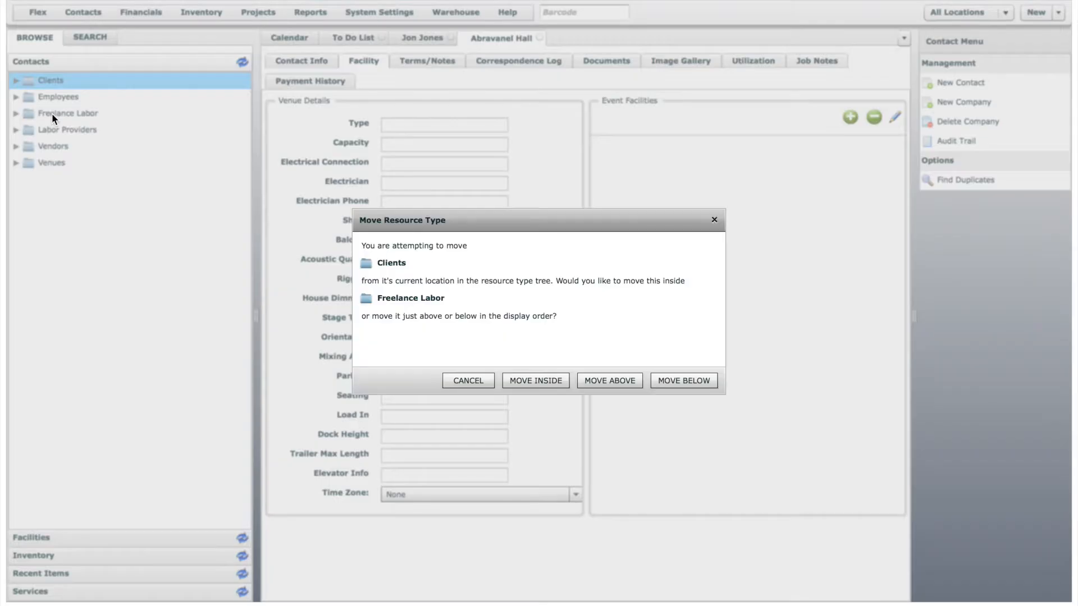
{"action": "left_click", "coordinate": [688, 379]}
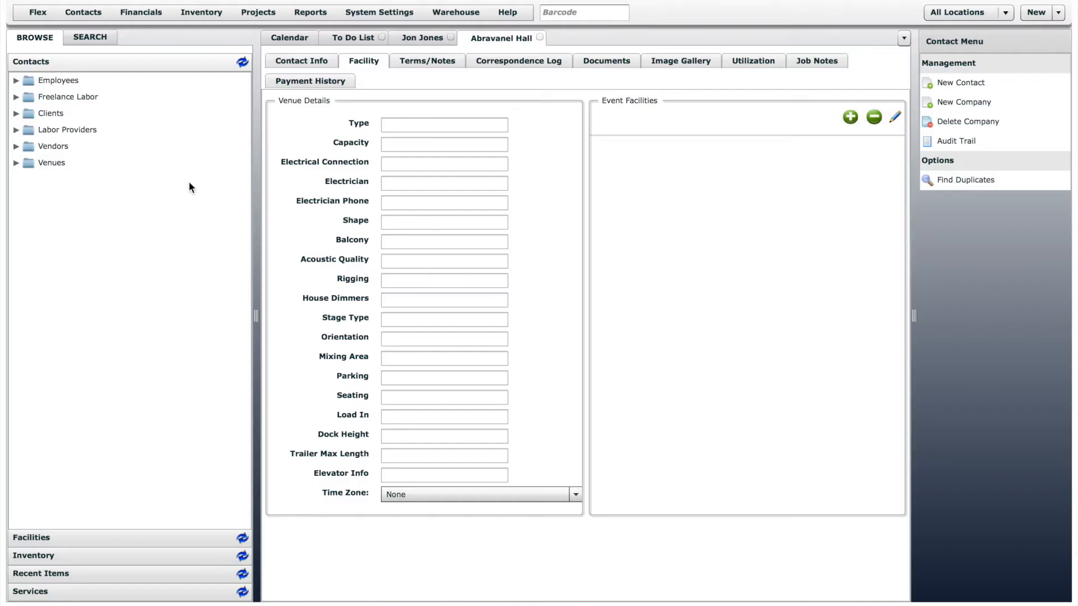
{"action": "left_click_drag", "start_coordinate": [62, 165], "coordinate": [61, 99]}
{"action": "left_click", "coordinate": [620, 379]}
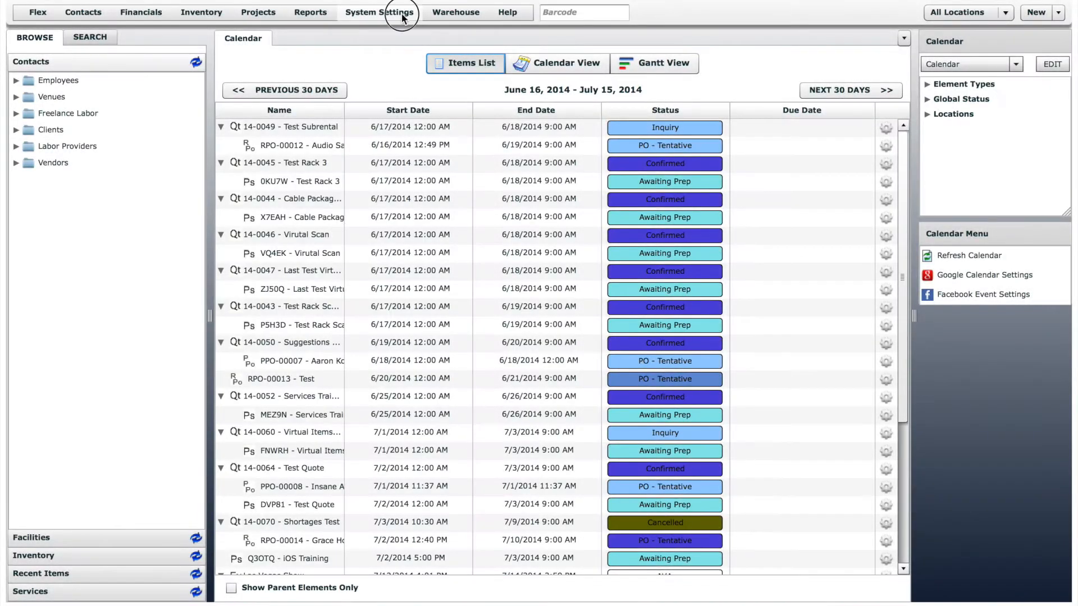
Step: Open the Users list and examine the third user's profile, including the group membership, security policy choices and API settings, closing it unchanged
{"action": "left_click", "coordinate": [400, 12]}
{"action": "left_click_drag", "start_coordinate": [484, 53], "coordinate": [488, 205]}
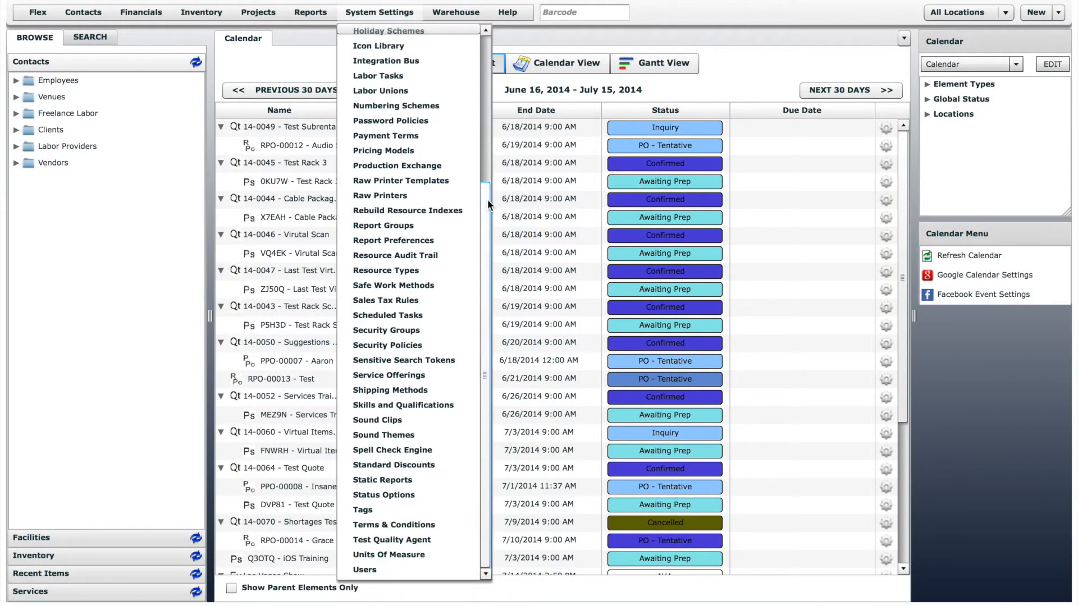
{"action": "left_click", "coordinate": [365, 570]}
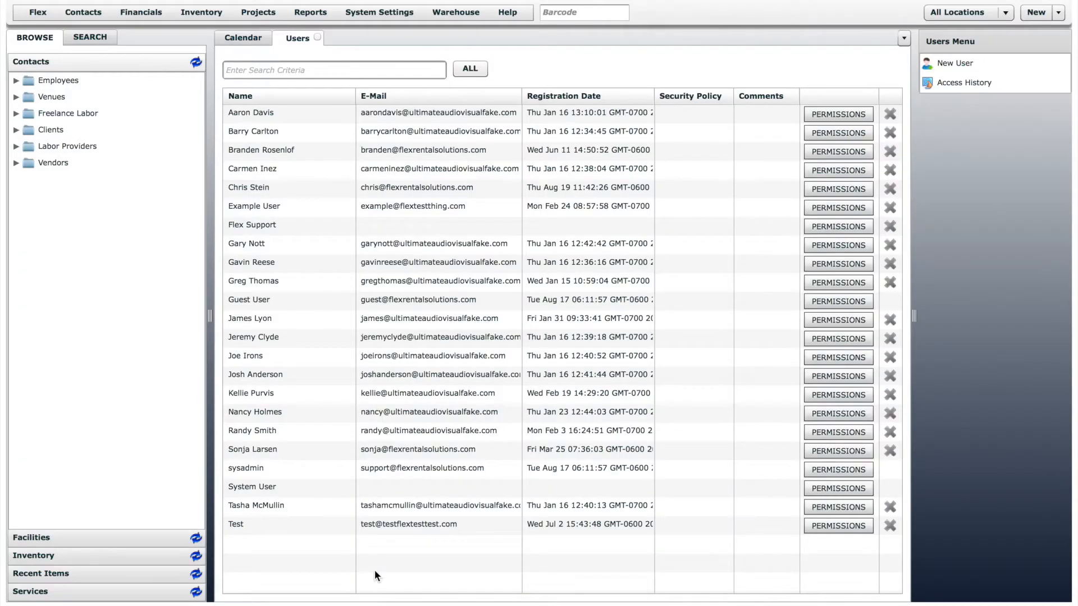
{"action": "double_click", "coordinate": [277, 149]}
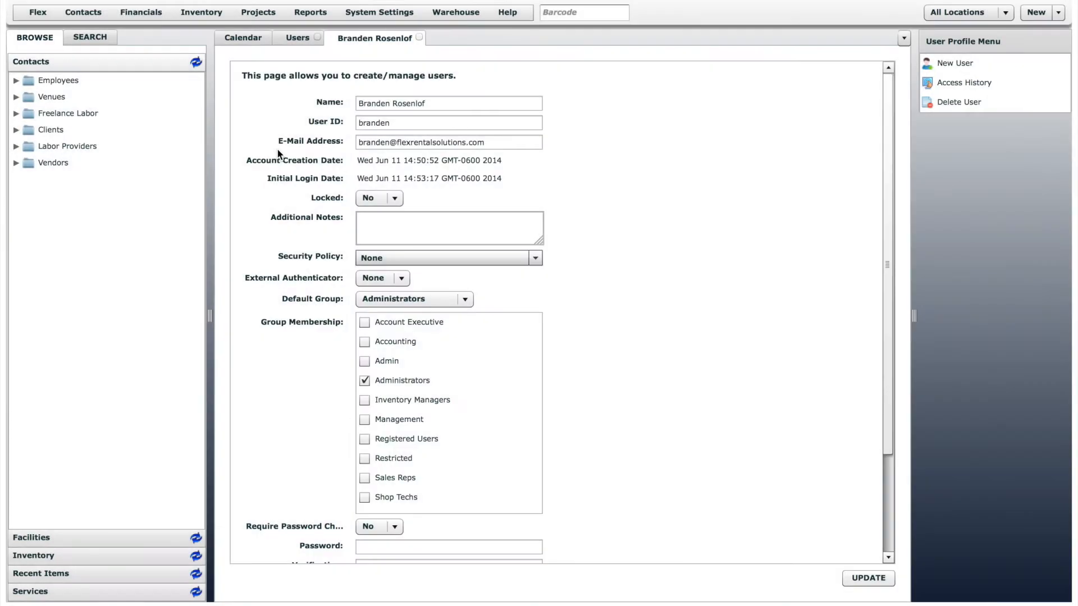
{"action": "left_click_drag", "start_coordinate": [885, 215], "coordinate": [887, 314]}
{"action": "left_click", "coordinate": [507, 130]}
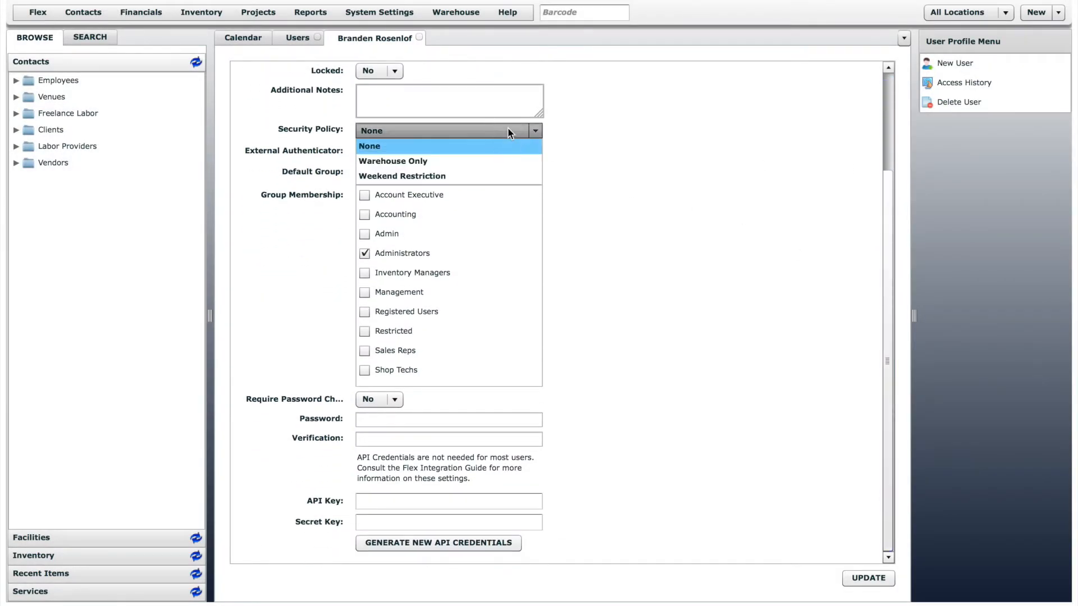
{"action": "left_click", "coordinate": [508, 130]}
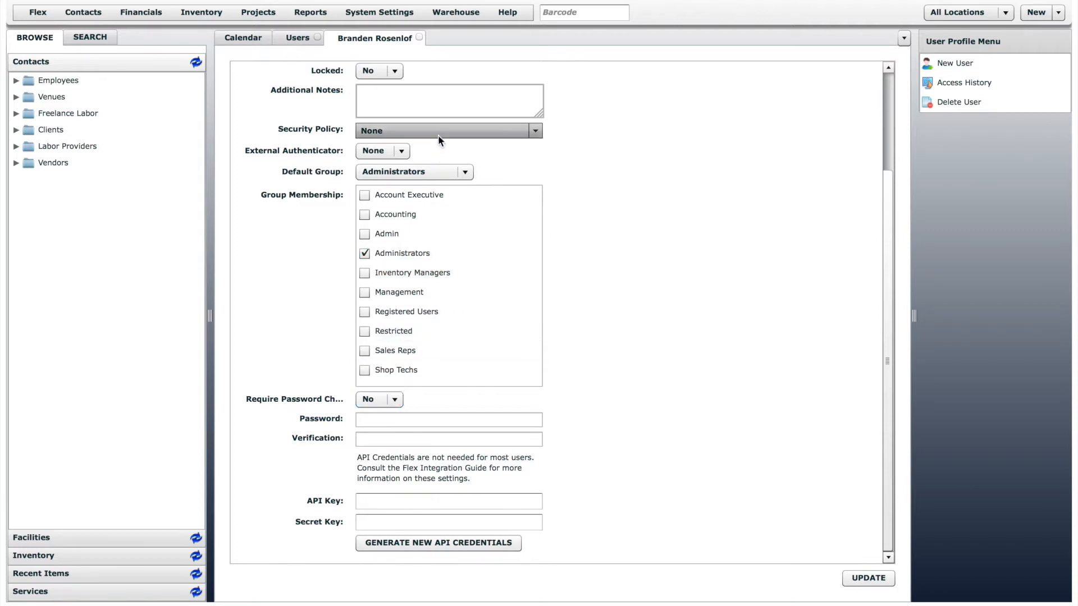
{"action": "left_click", "coordinate": [419, 37]}
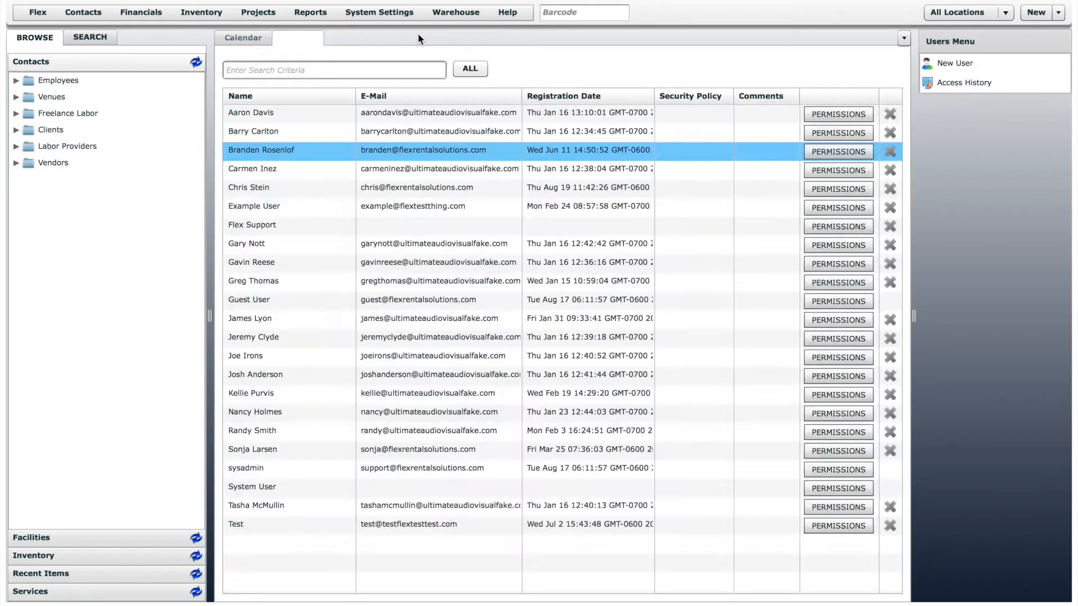
Step: Examine the individual permissions of the users in the third and ninth rows of the Users list
{"action": "left_click", "coordinate": [833, 156]}
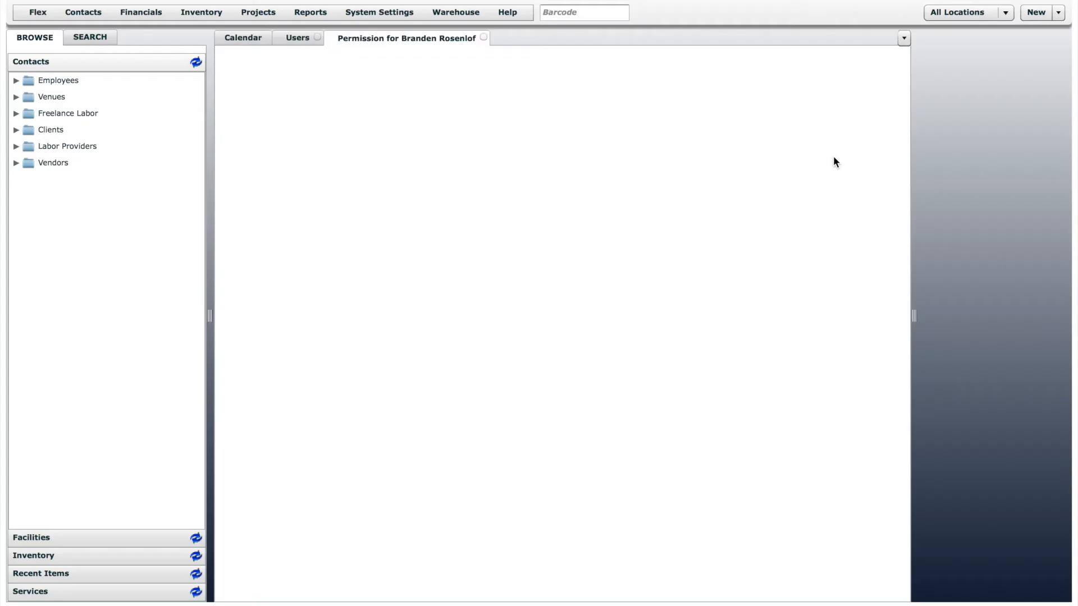
{"action": "left_click_drag", "start_coordinate": [896, 148], "coordinate": [903, 101]}
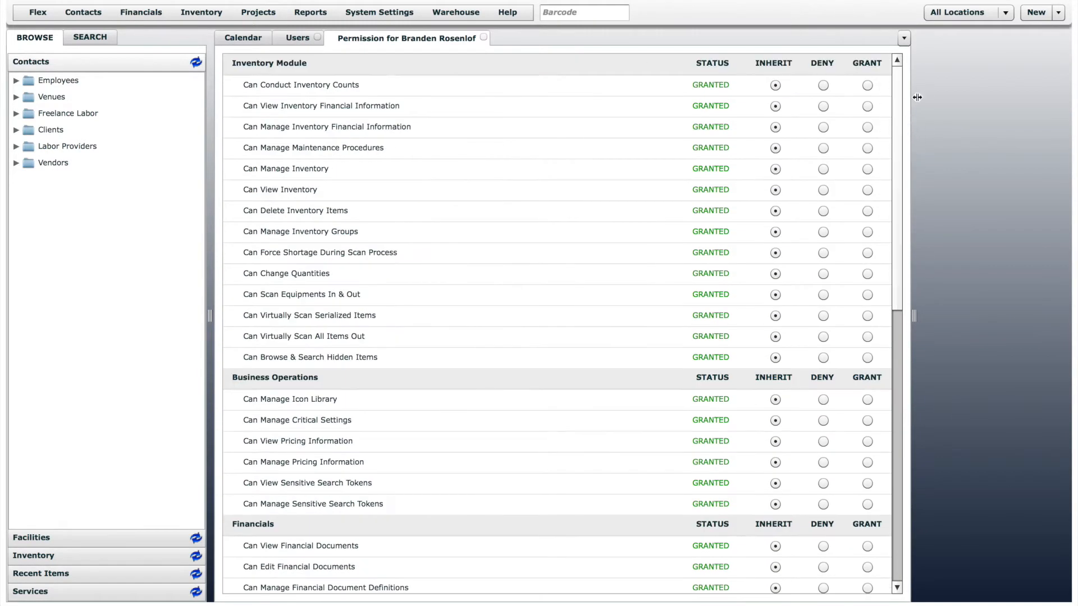
{"action": "left_click", "coordinate": [484, 37]}
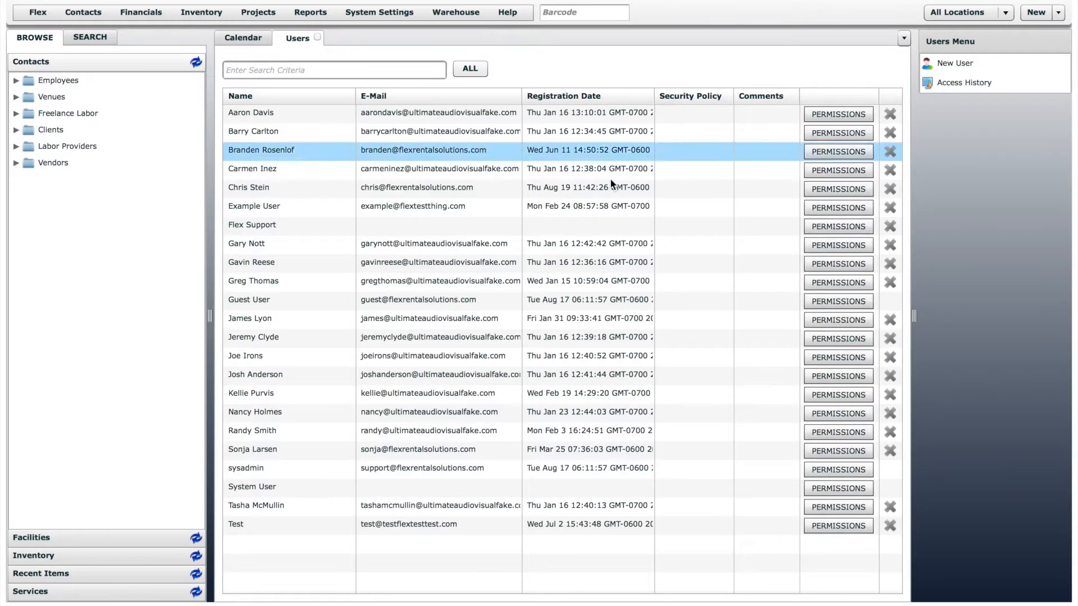
{"action": "left_click", "coordinate": [835, 265]}
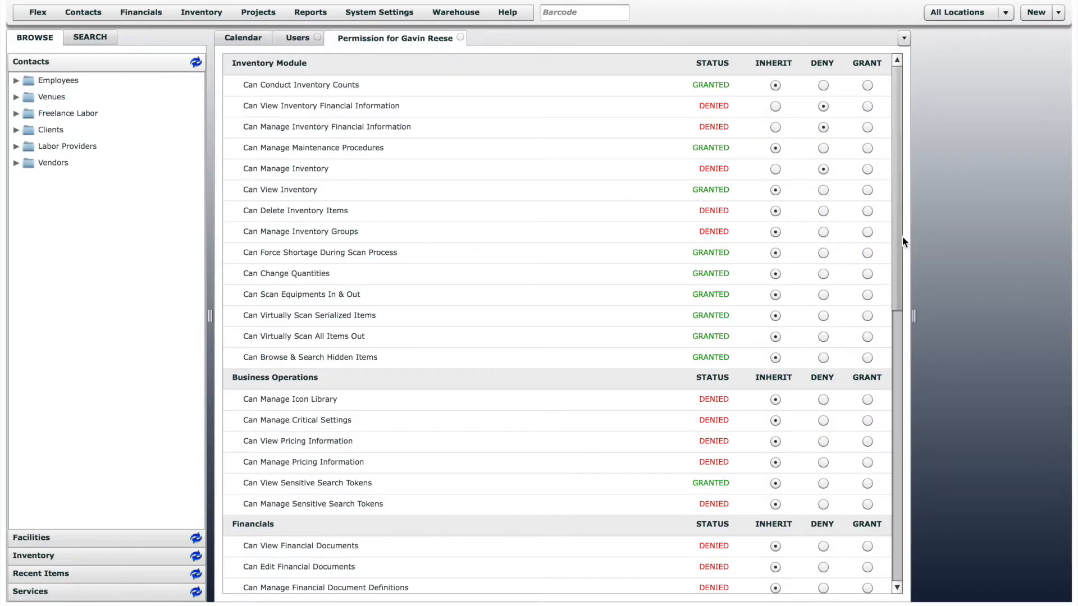
{"action": "mouse_move", "coordinate": [899, 241]}
{"action": "left_mouse_down"}
{"action": "mouse_move", "coordinate": [902, 522]}
{"action": "mouse_move", "coordinate": [897, 228]}
{"action": "left_mouse_up"}
Step: Open the security groups list and examine the permissions of the Shop Techs group
{"action": "left_click", "coordinate": [391, 16]}
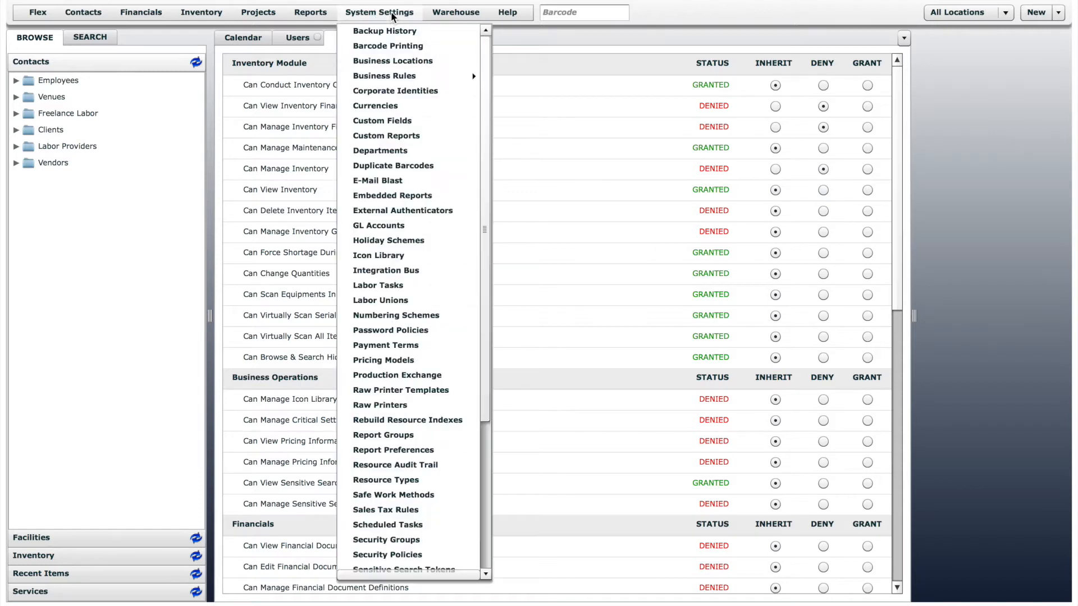
{"action": "left_click", "coordinate": [411, 540]}
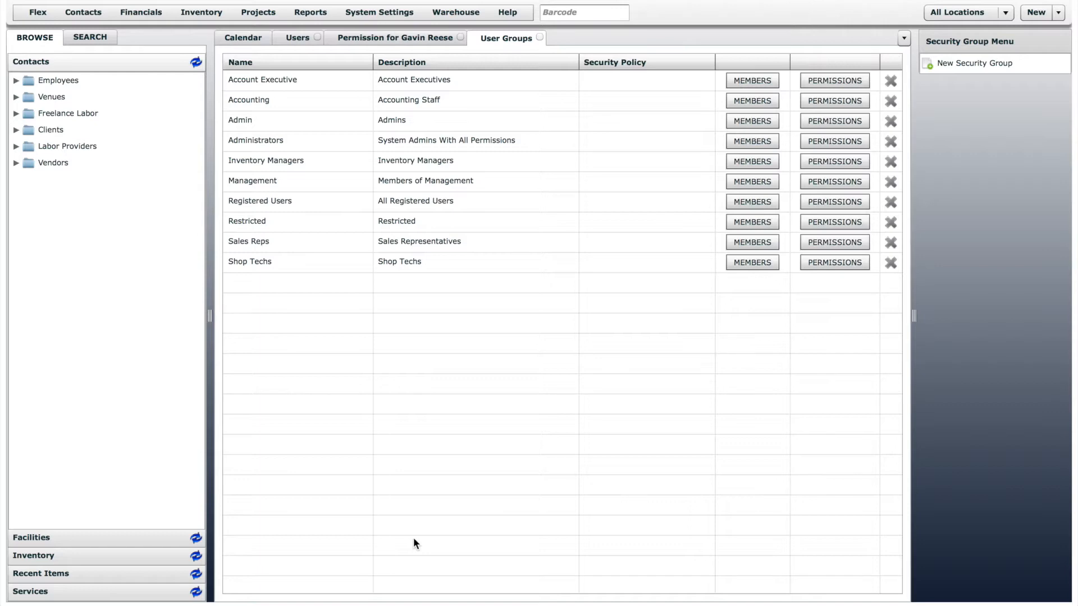
{"action": "left_click", "coordinate": [846, 262]}
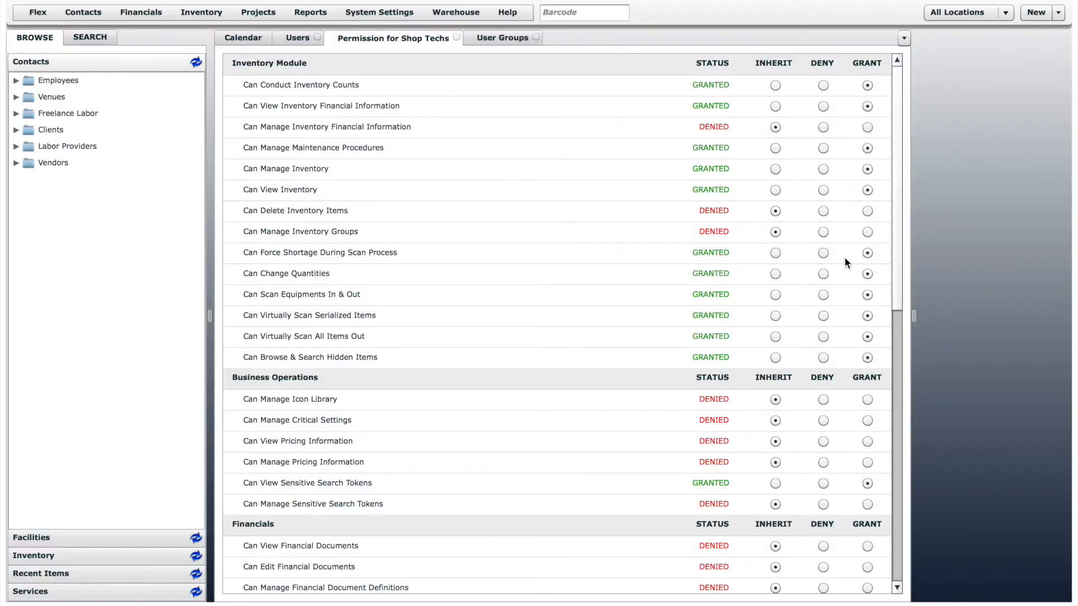
Step: Try denying Shop Techs the permission Can Force Shortage During Scan Process, set it back to Grant and close the group's permissions
{"action": "left_click", "coordinate": [824, 254]}
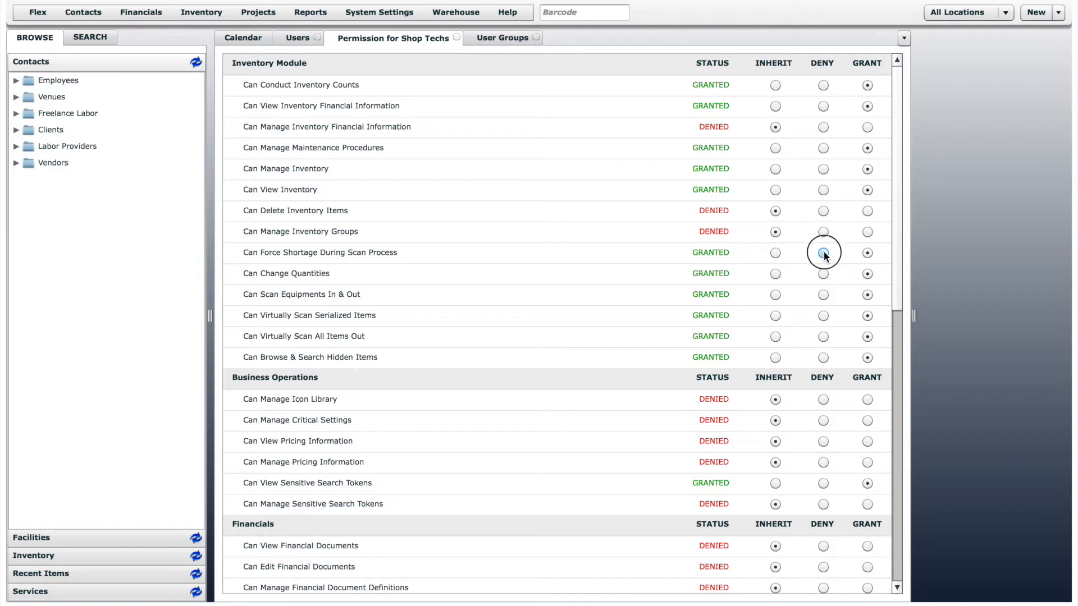
{"action": "left_click", "coordinate": [869, 254]}
{"action": "left_click", "coordinate": [457, 37]}
Step: Try granting the ninth user Can Manage Inventory Groups, return it to Inherit, and close the user's permissions and the security groups list
{"action": "left_click", "coordinate": [304, 38]}
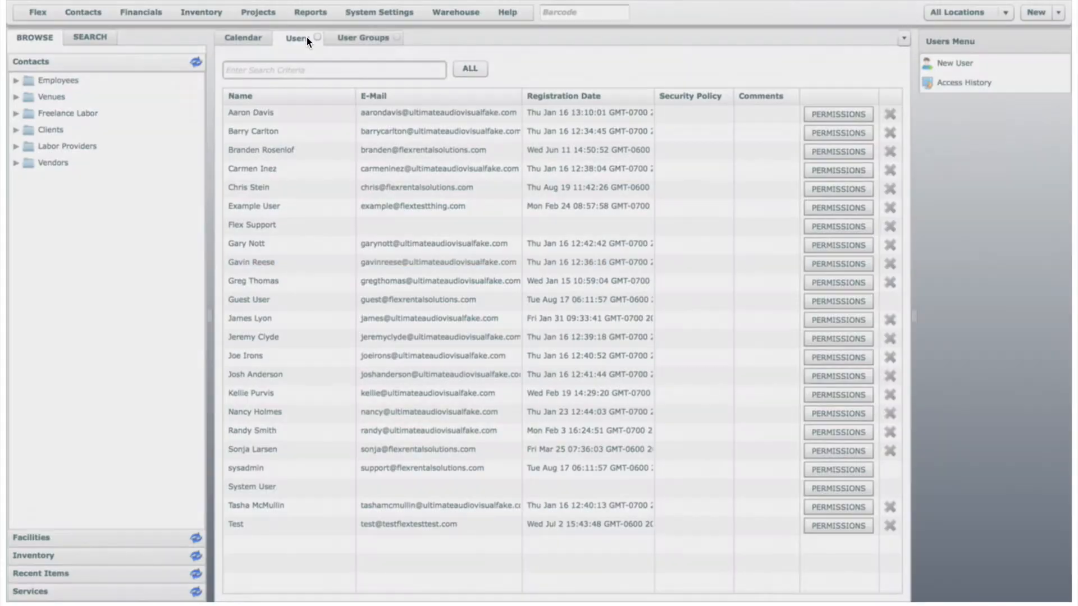
{"action": "left_click", "coordinate": [812, 264]}
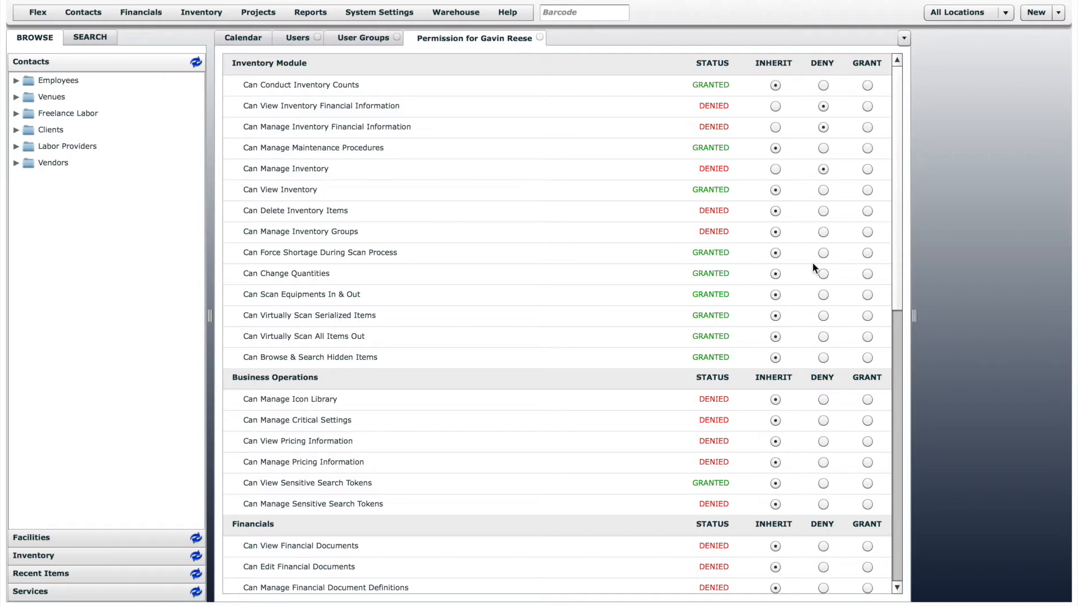
{"action": "left_click", "coordinate": [867, 233]}
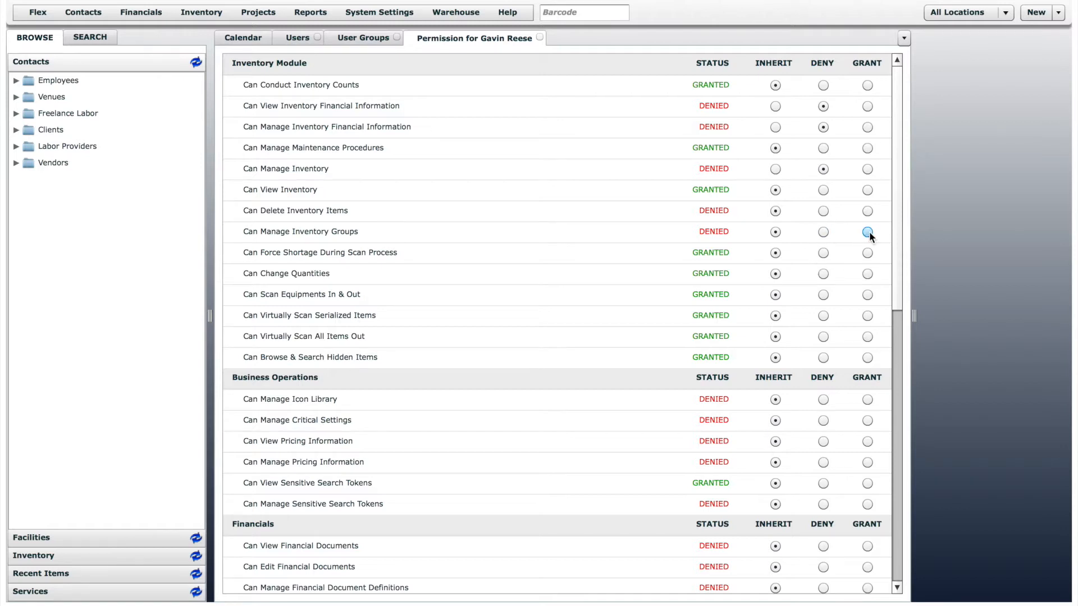
{"action": "left_click", "coordinate": [775, 232]}
{"action": "left_click", "coordinate": [538, 37]}
{"action": "left_click", "coordinate": [397, 38]}
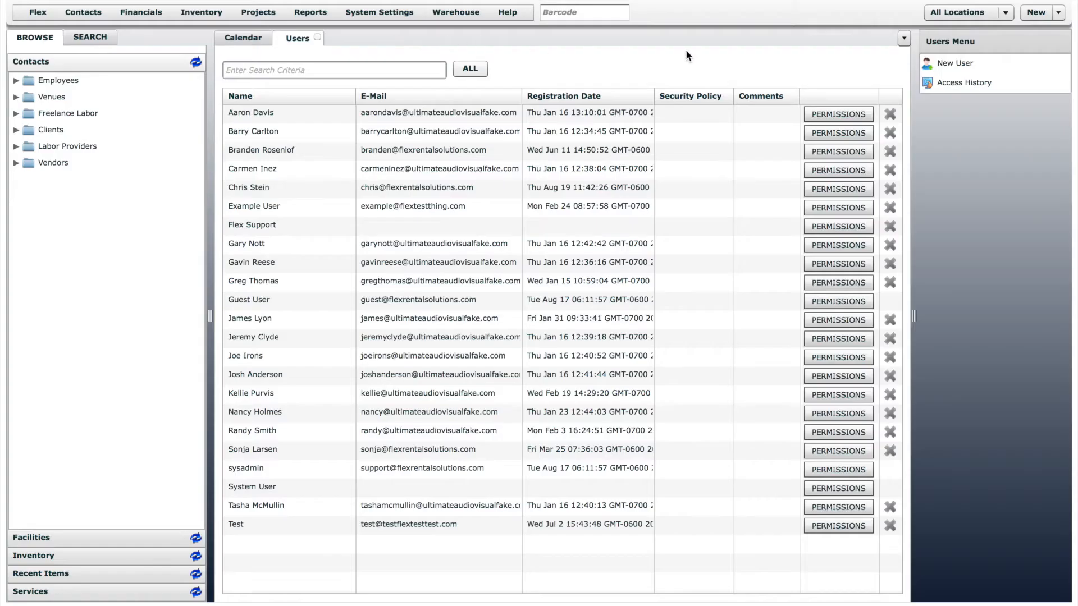
Step: Open the access history from the Users list
{"action": "left_click", "coordinate": [960, 85]}
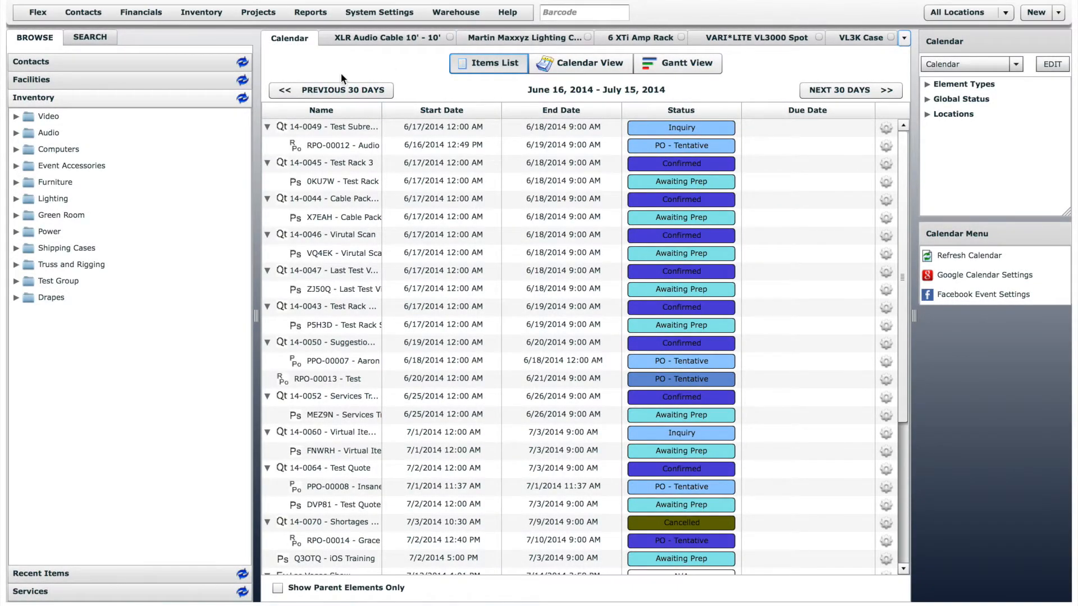
Step: Expand Audio, Mixers and Analog in the inventory tree and move 24 Ch Midas 240 above 16 Ch Mackie 1642VLZ4
{"action": "left_click", "coordinate": [16, 134]}
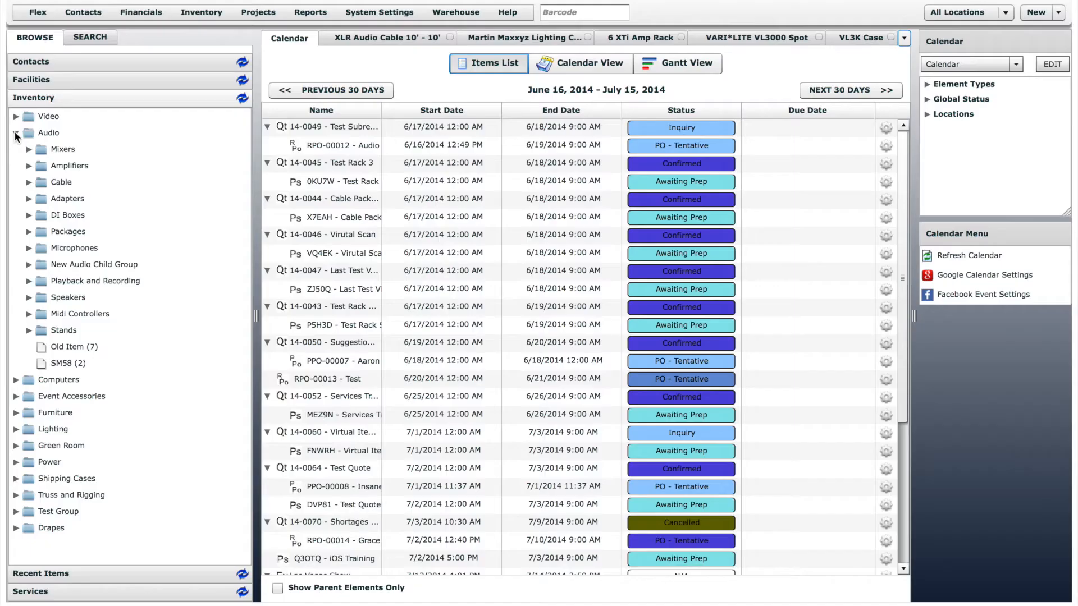
{"action": "left_click", "coordinate": [29, 149]}
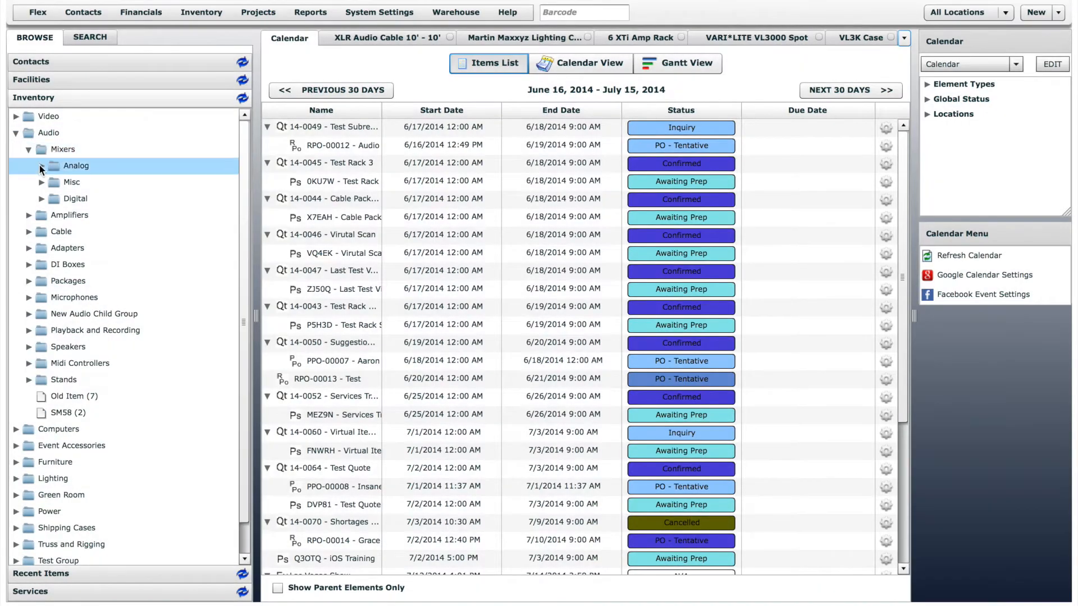
{"action": "left_click", "coordinate": [41, 166]}
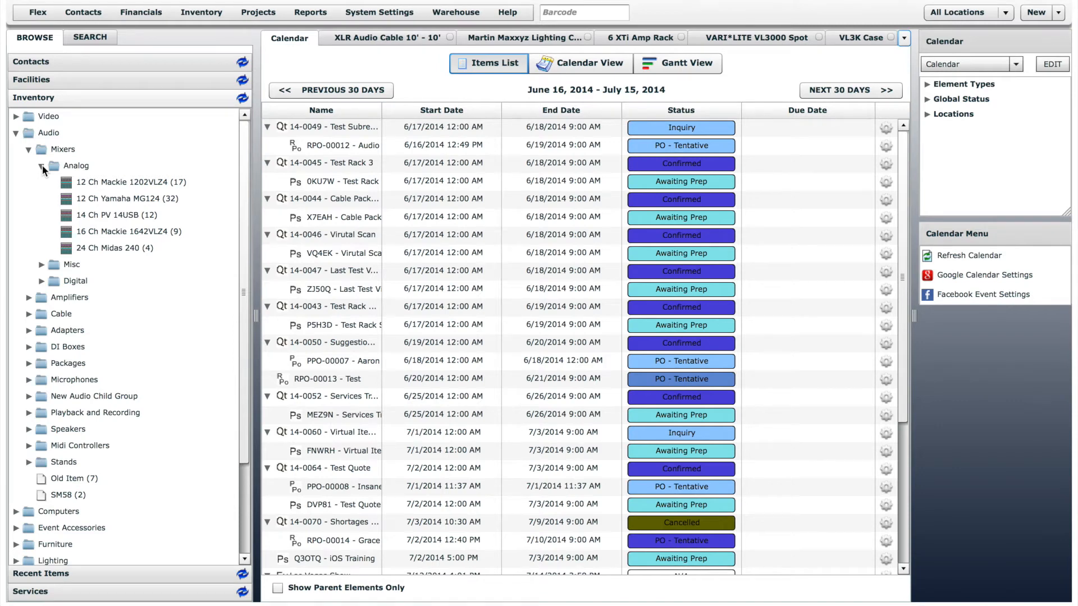
{"action": "left_click_drag", "start_coordinate": [124, 247], "coordinate": [126, 229]}
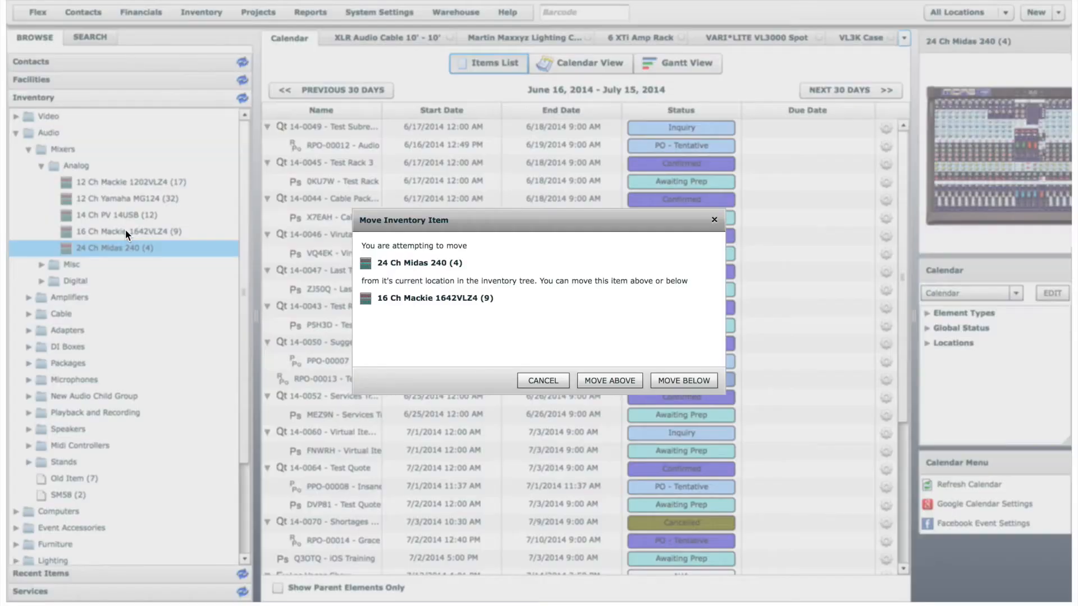
{"action": "left_click", "coordinate": [609, 380]}
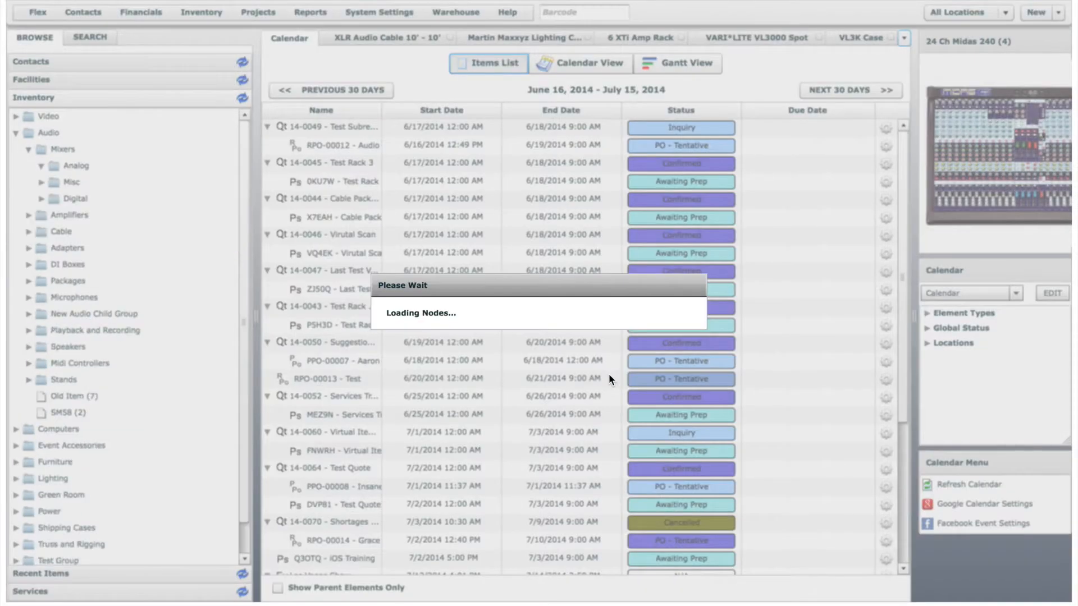
Step: Move the Misc mixer group below Digital, and move the Drapes inventory group above Event Accessories
{"action": "left_click_drag", "start_coordinate": [73, 264], "coordinate": [74, 279]}
{"action": "left_click", "coordinate": [682, 381]}
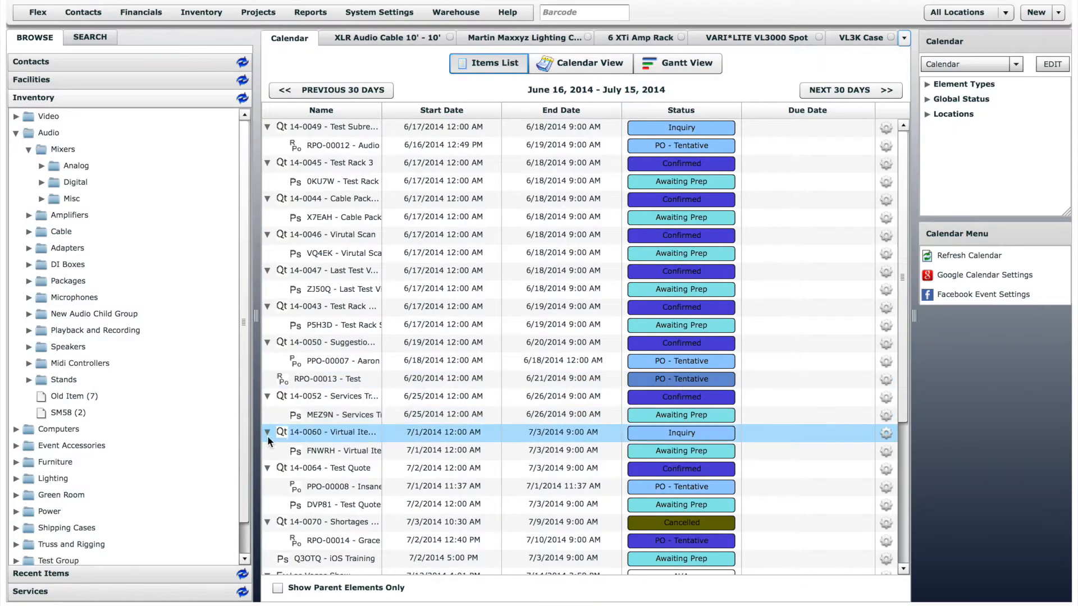
{"action": "scroll", "coordinate": [242, 466], "scroll_direction": "down", "scroll_amount": 2}
{"action": "left_click_drag", "start_coordinate": [50, 542], "coordinate": [57, 408]}
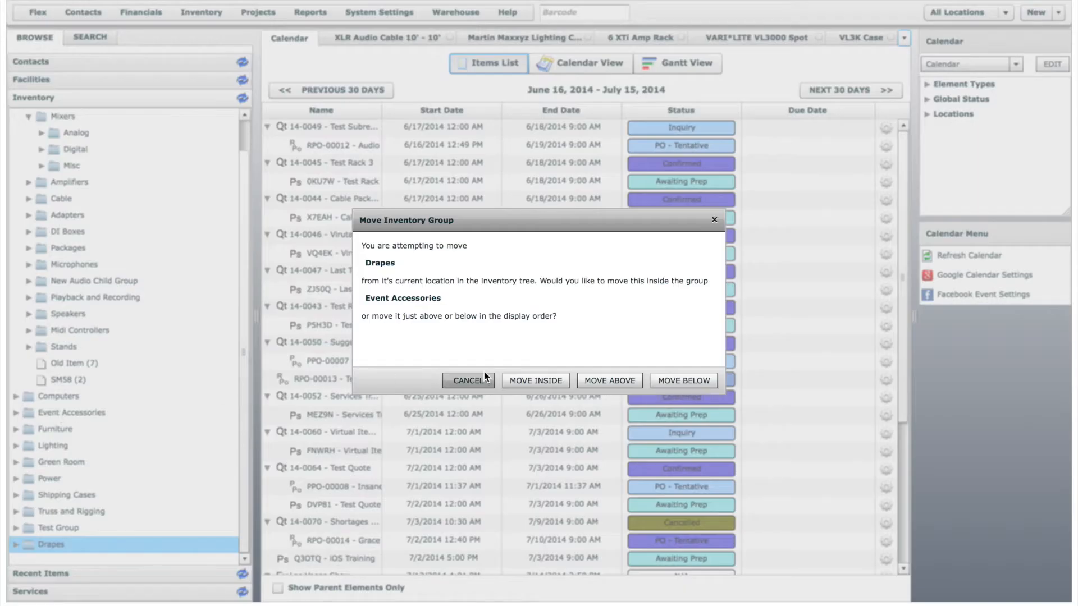
{"action": "left_click", "coordinate": [629, 376]}
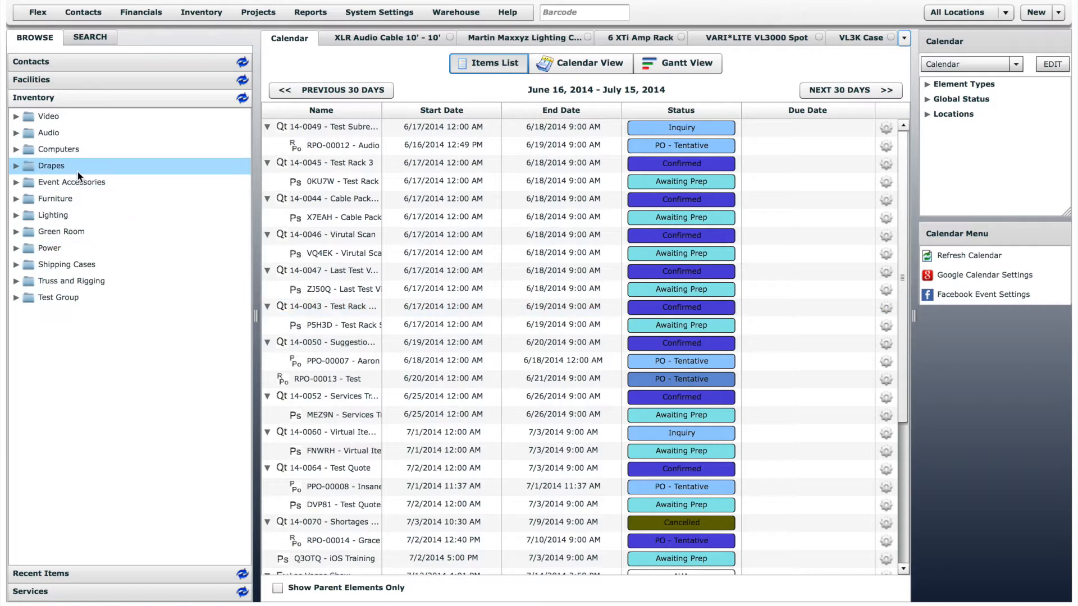
Step: Create an inventory group named "New Group" through the Audio group's Inventory Group Manager
{"action": "right_click", "coordinate": [57, 135]}
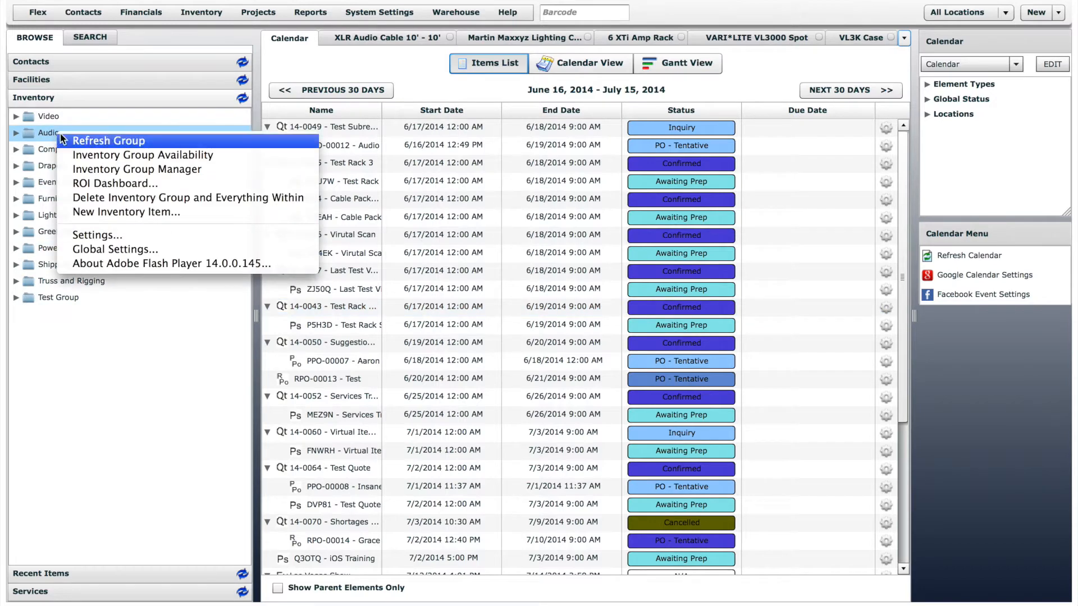
{"action": "left_click", "coordinate": [241, 169]}
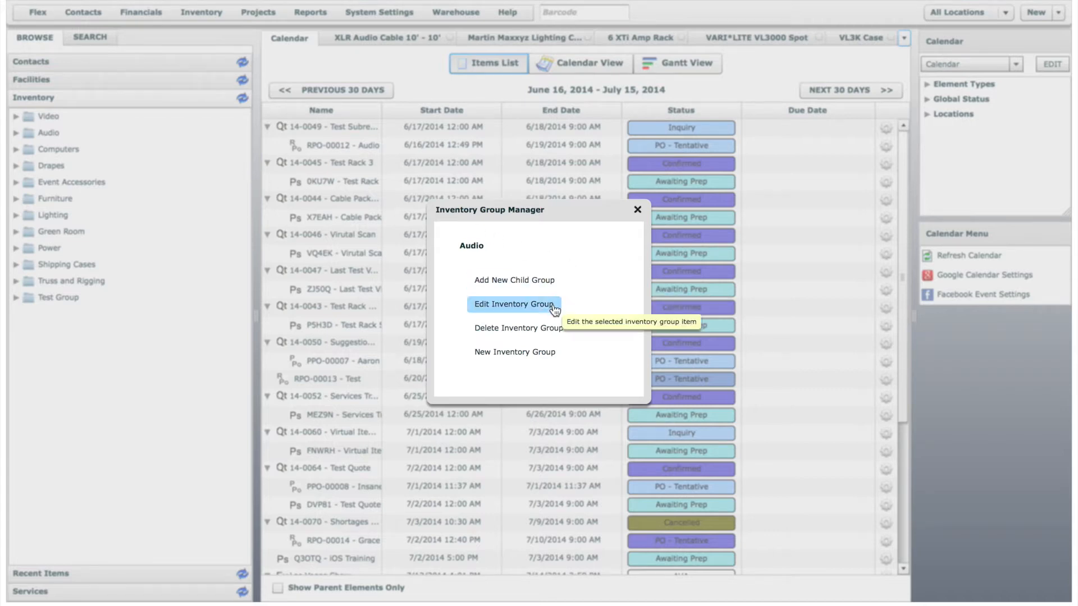
{"action": "left_click", "coordinate": [548, 352]}
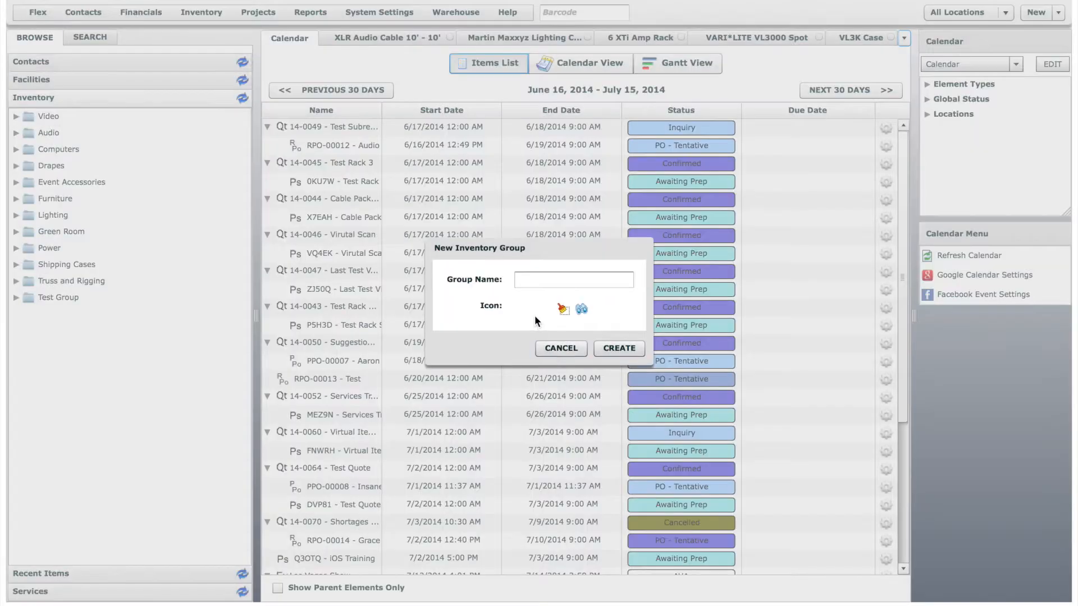
{"action": "left_click", "coordinate": [548, 280]}
{"action": "type", "text": "New Group"}
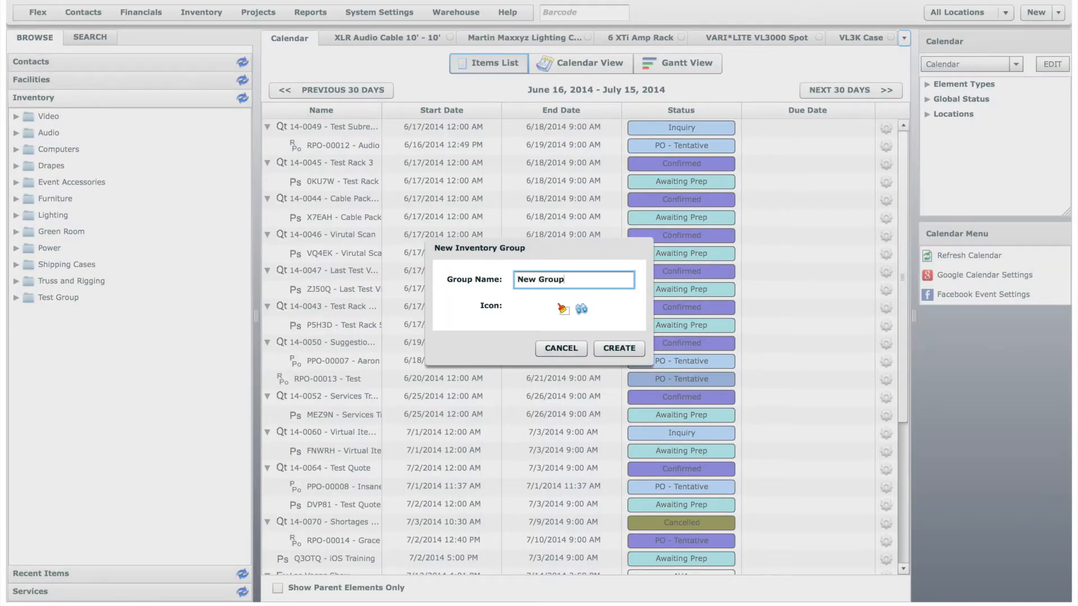
{"action": "left_click", "coordinate": [619, 350]}
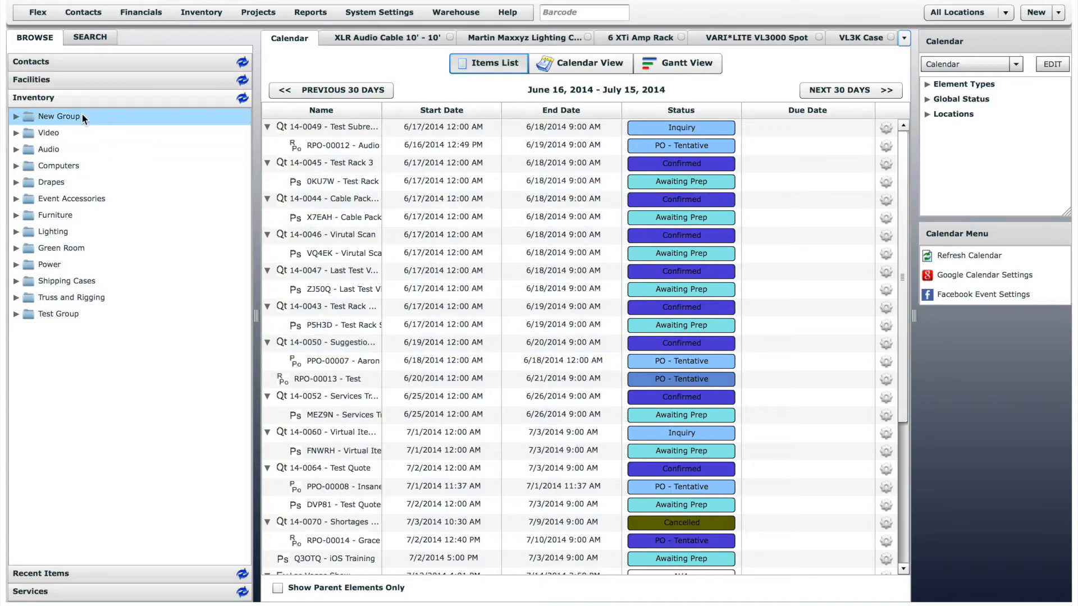
Step: Expand Audio and Mixers in the inventory tree, view the new inventory item form for the Analog group, and cancel it
{"action": "left_click", "coordinate": [16, 149]}
{"action": "left_click", "coordinate": [28, 165]}
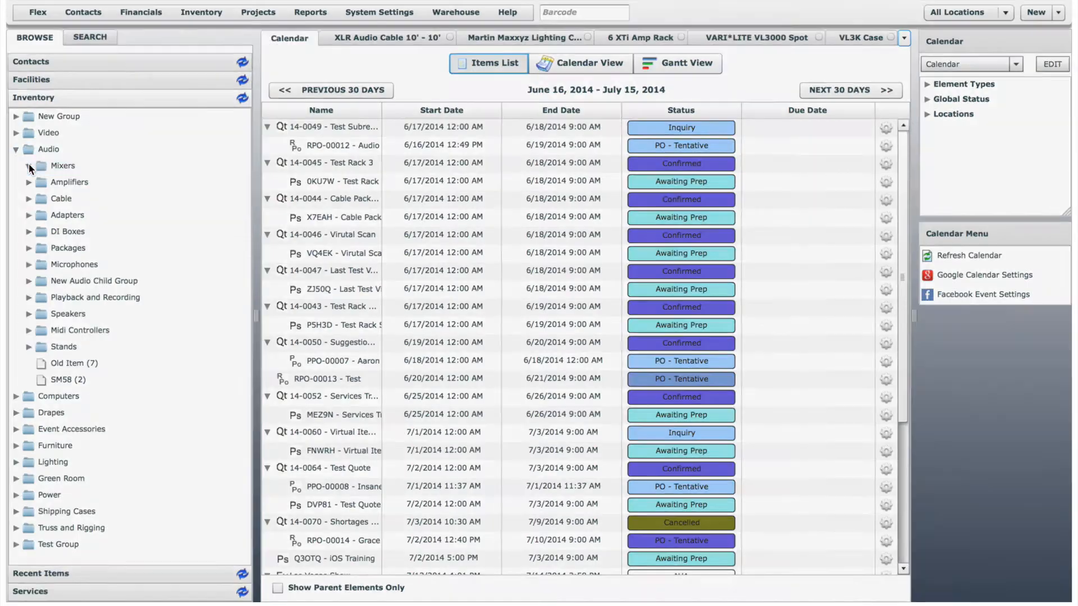
{"action": "right_click", "coordinate": [73, 180]}
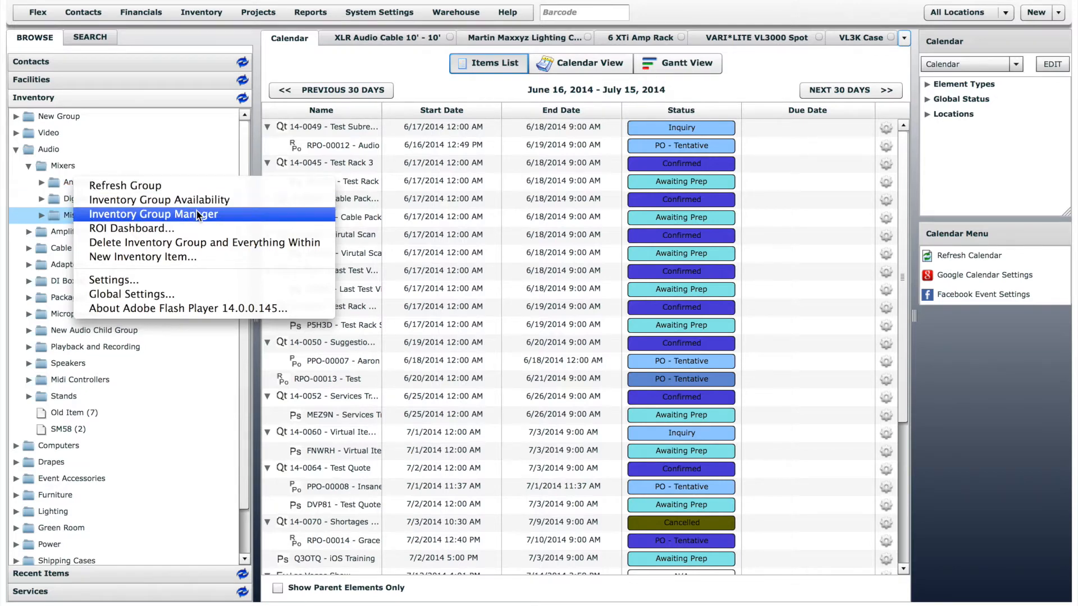
{"action": "left_click", "coordinate": [195, 256]}
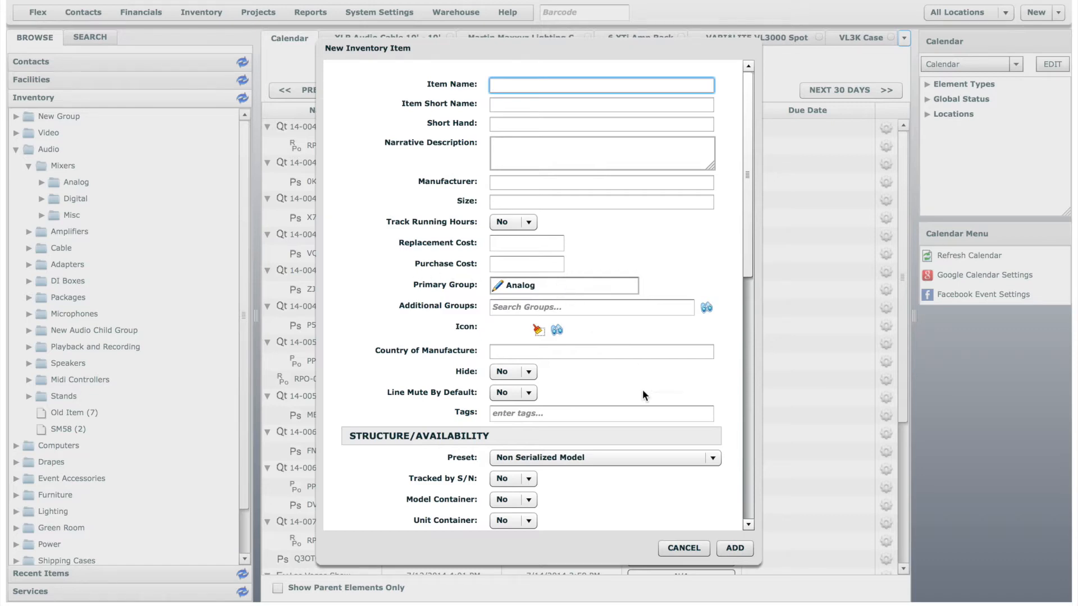
{"action": "left_click", "coordinate": [683, 548]}
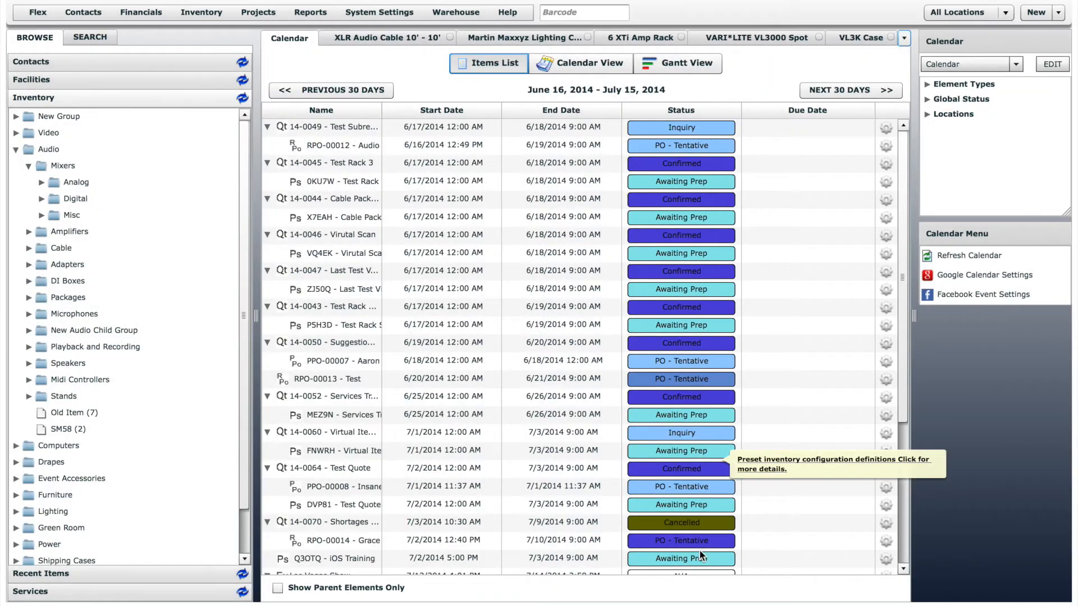
Step: Expand the Analog mixers group and open the 12 Ch Mackie 1202VLZ4 inventory record
{"action": "left_click", "coordinate": [42, 183]}
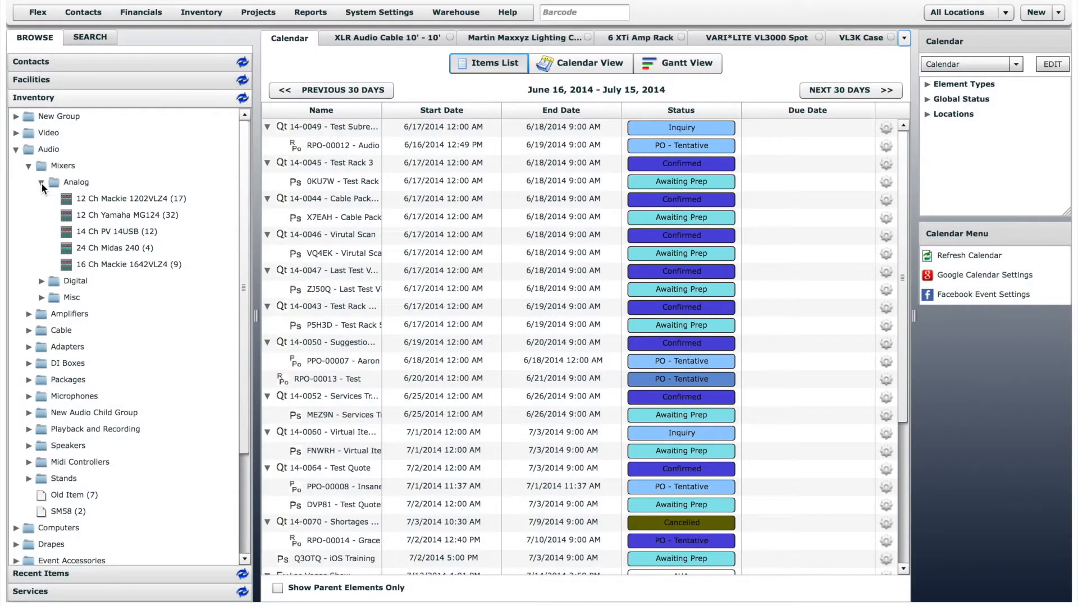
{"action": "right_click", "coordinate": [160, 199]}
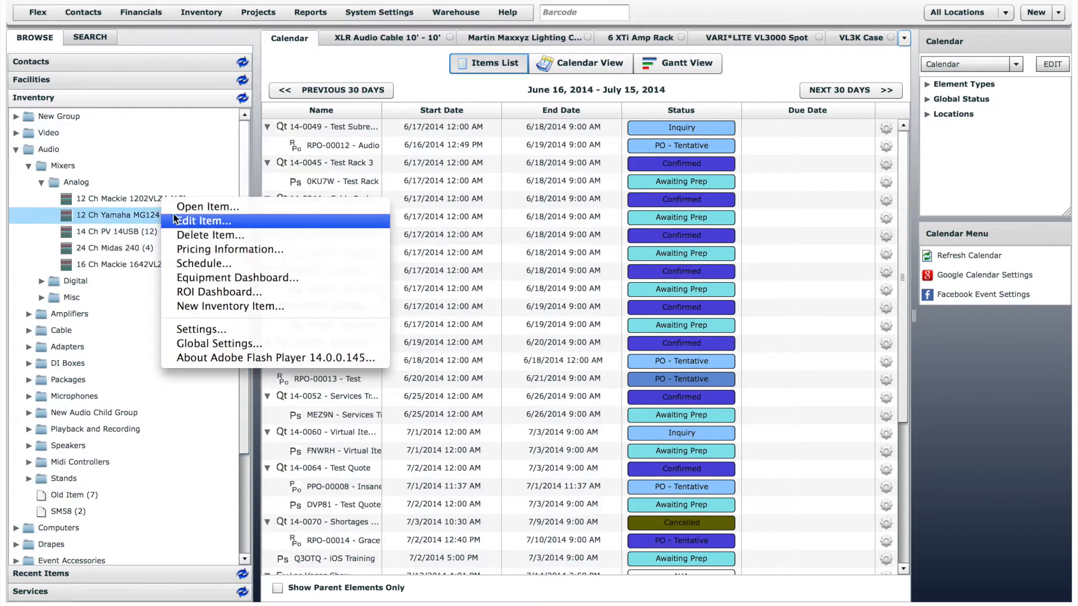
{"action": "left_click", "coordinate": [126, 197]}
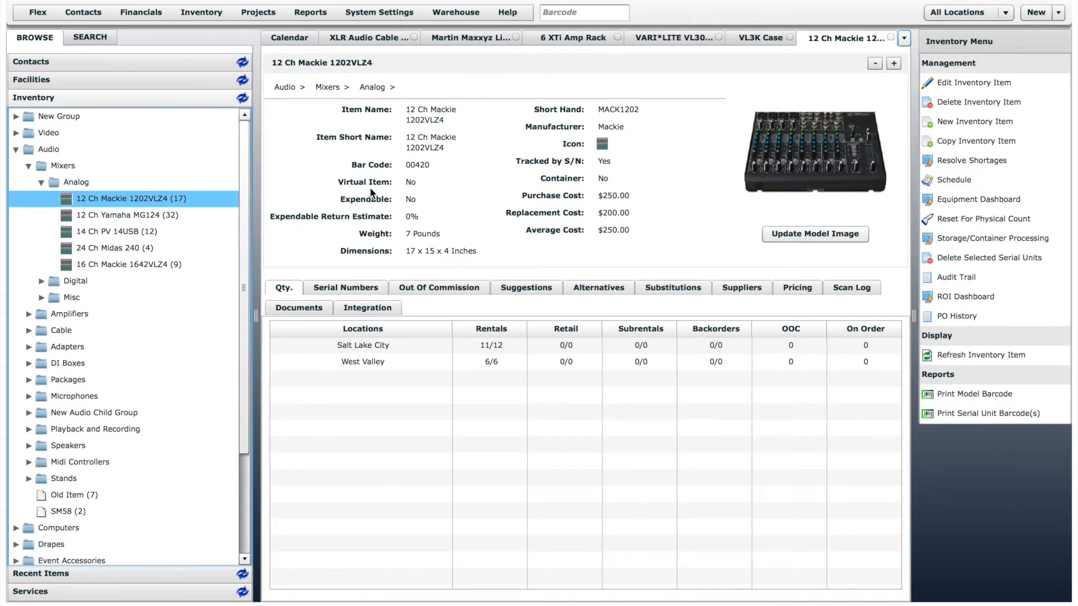
Step: Review the structure presets in the 12 Ch Mackie 1202VLZ4 edit form, cancel the edit, and view the item's serial numbers
{"action": "left_click", "coordinate": [956, 87]}
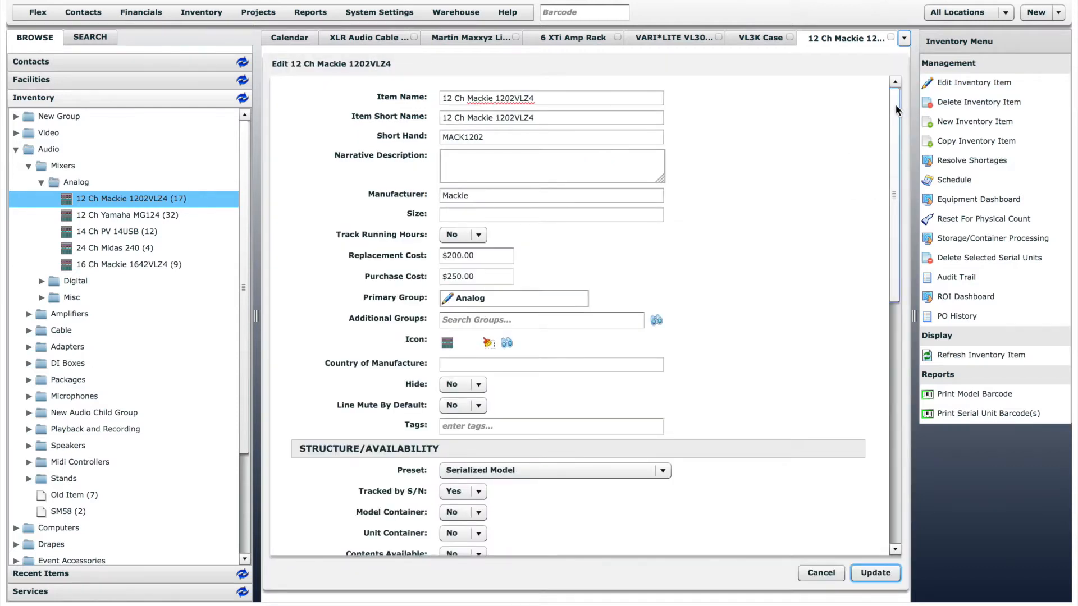
{"action": "left_click_drag", "start_coordinate": [896, 105], "coordinate": [898, 207]}
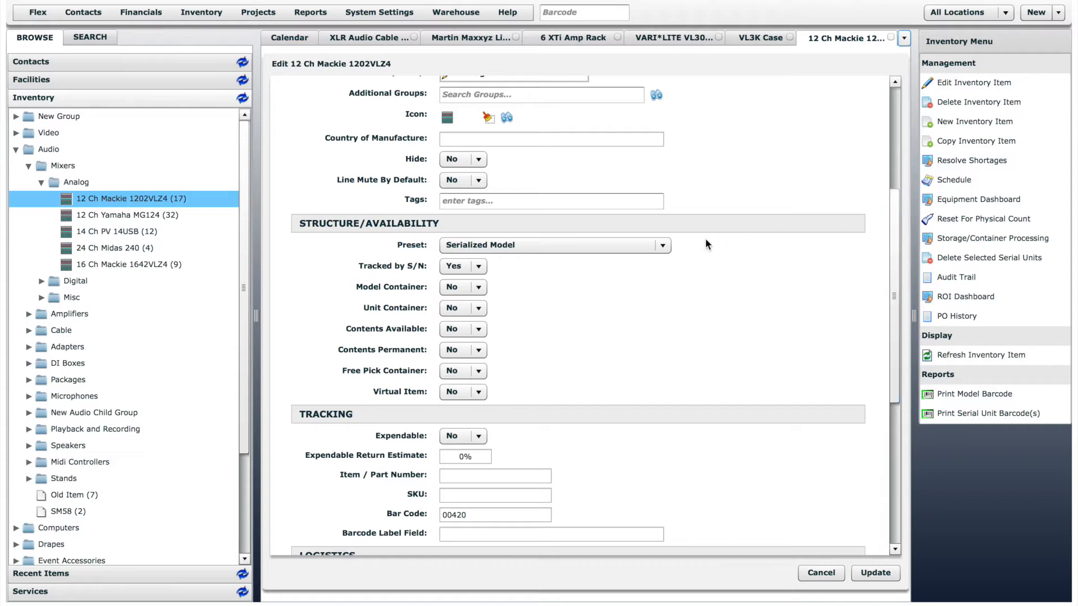
{"action": "left_click", "coordinate": [664, 245]}
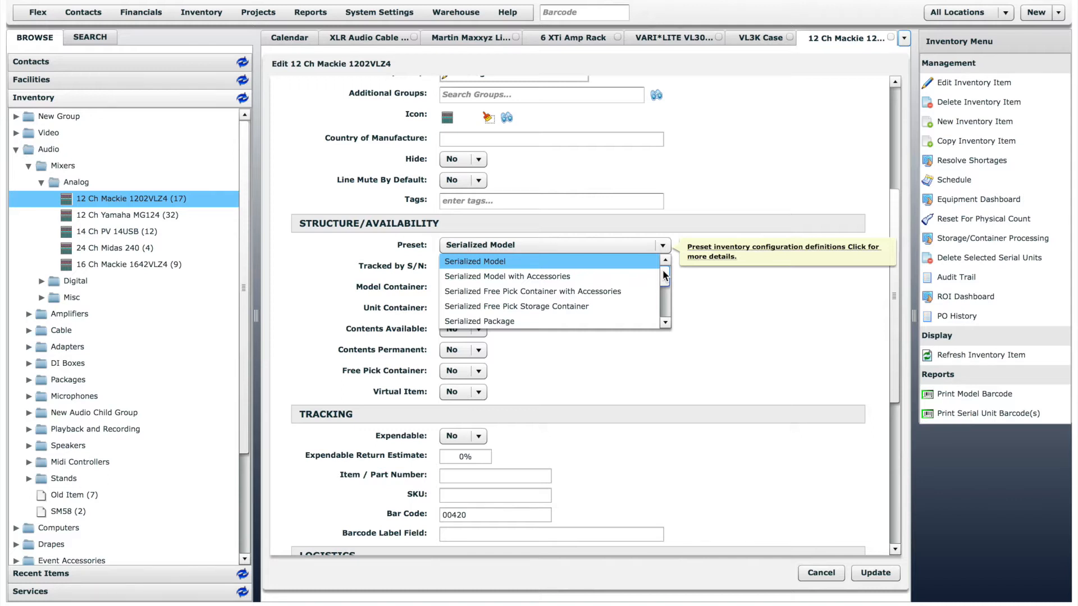
{"action": "mouse_move", "coordinate": [663, 275]}
{"action": "left_mouse_down"}
{"action": "mouse_move", "coordinate": [665, 306]}
{"action": "mouse_move", "coordinate": [670, 273]}
{"action": "left_mouse_up"}
{"action": "left_click", "coordinate": [698, 262]}
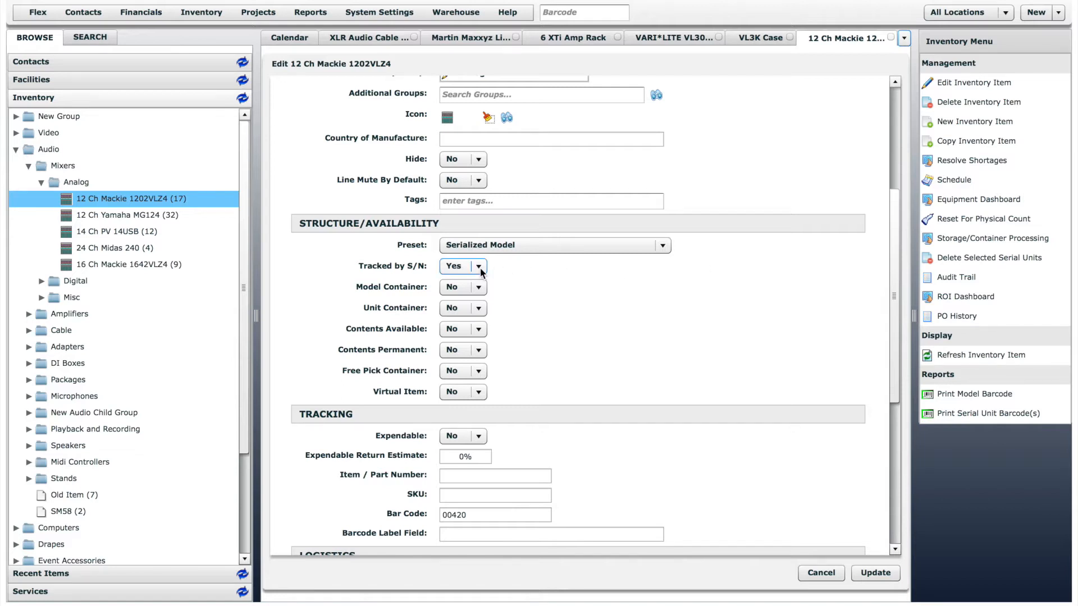
{"action": "left_click", "coordinate": [822, 573]}
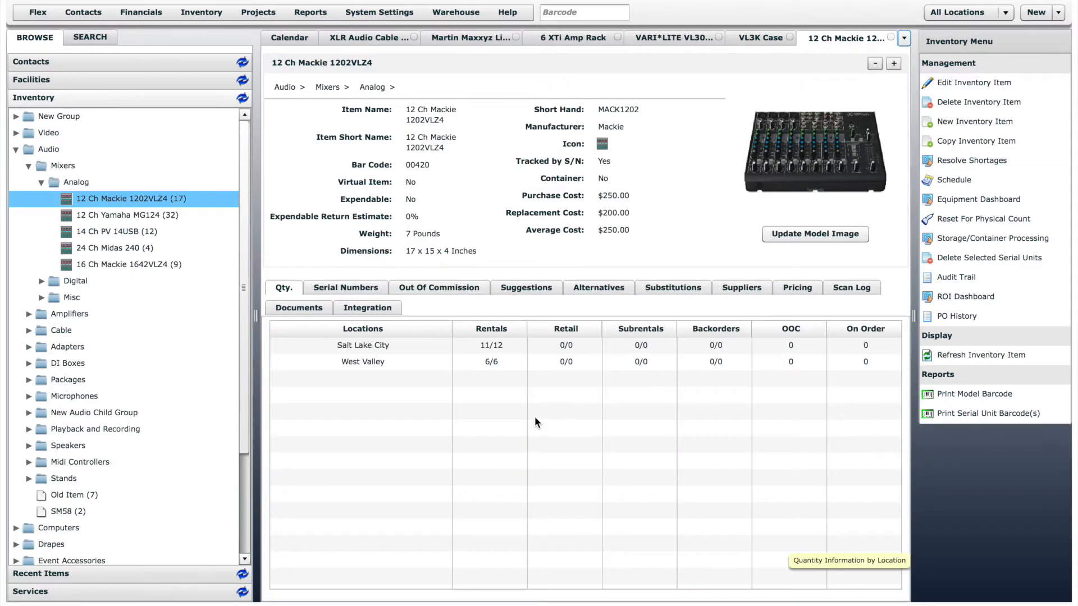
{"action": "left_click", "coordinate": [359, 290]}
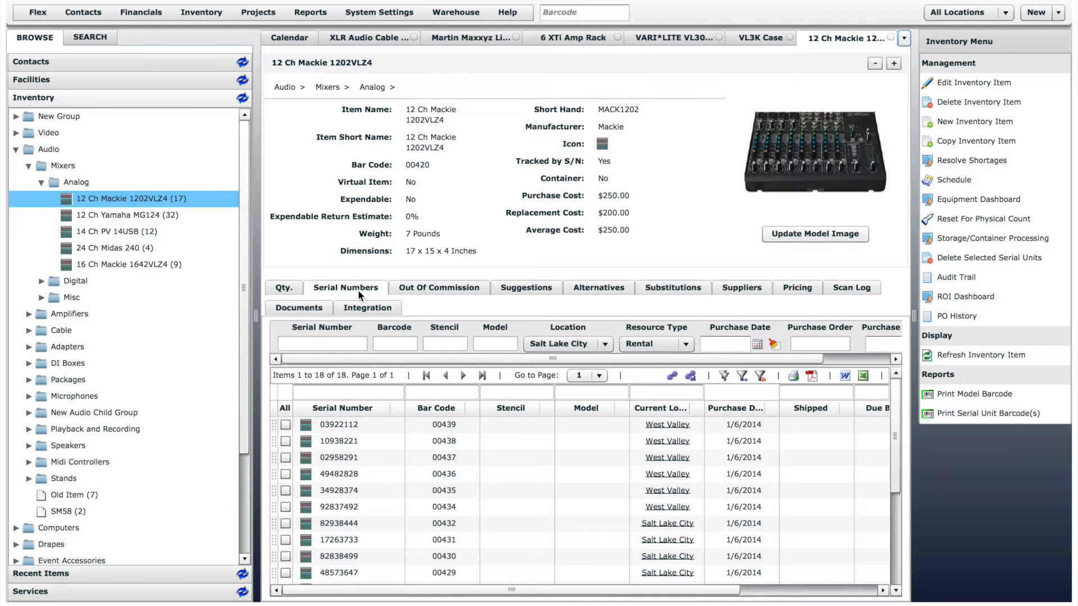
Step: Check the preset of XLR Audio Cable 10' in its edit form and inspect its editable location quantities
{"action": "left_click", "coordinate": [375, 35]}
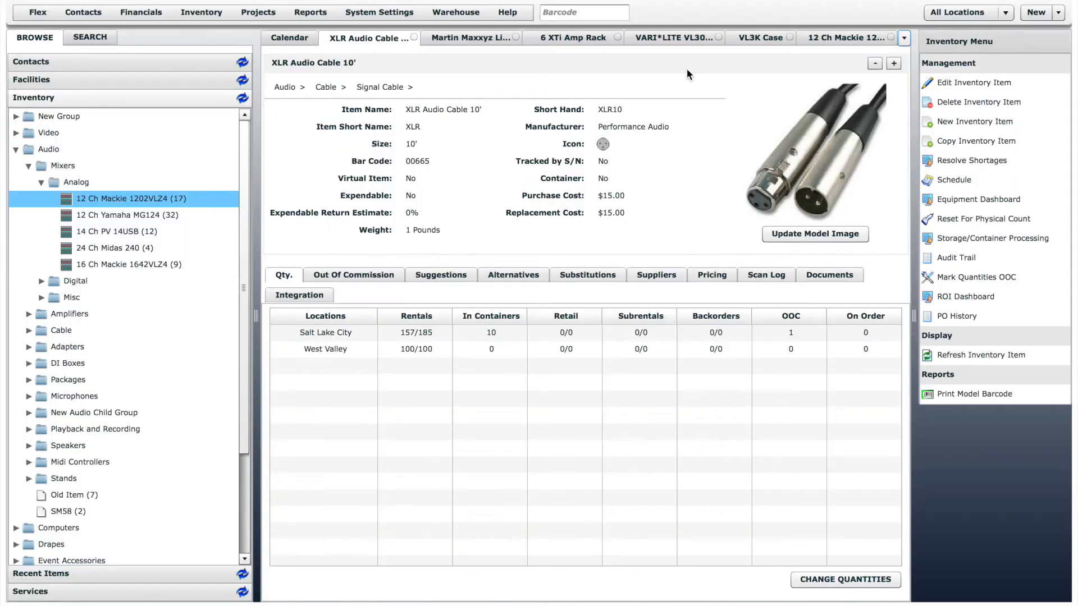
{"action": "left_click", "coordinate": [976, 85]}
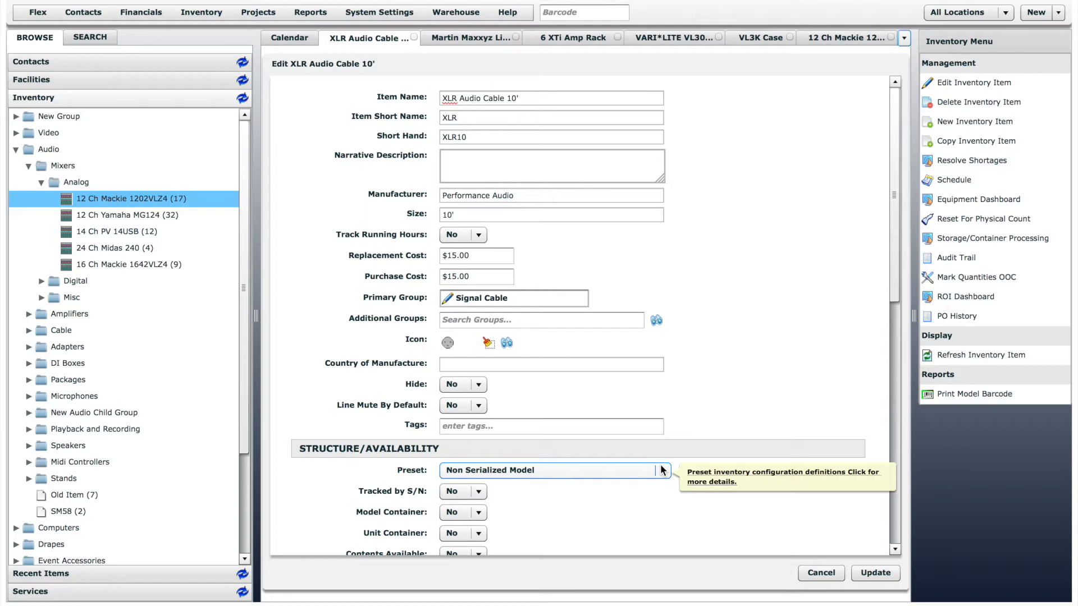
{"action": "left_click", "coordinate": [817, 572]}
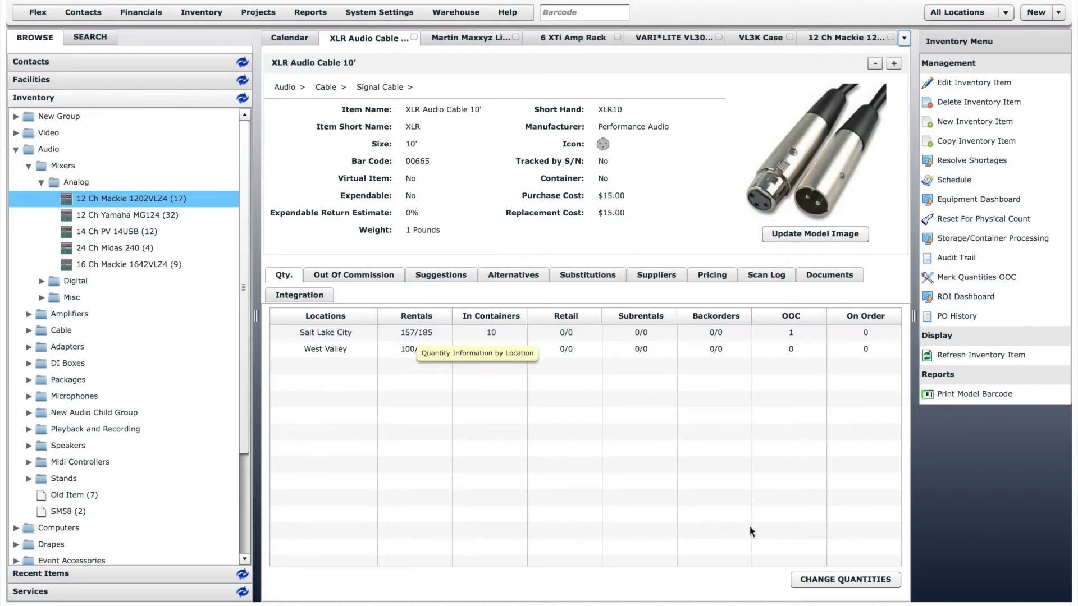
{"action": "left_click", "coordinate": [847, 581]}
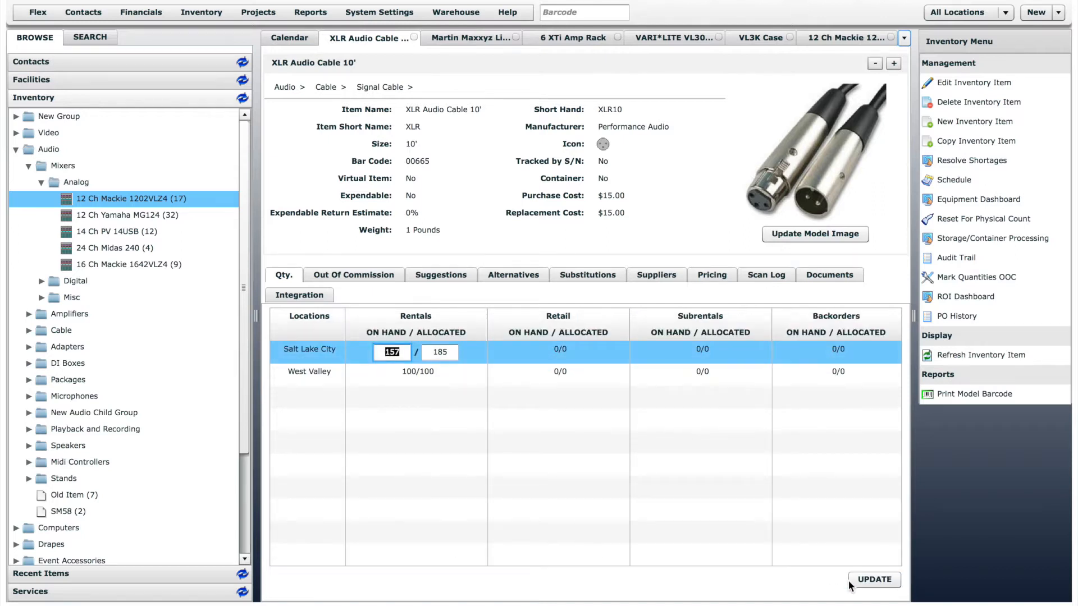
{"action": "left_click", "coordinate": [863, 581]}
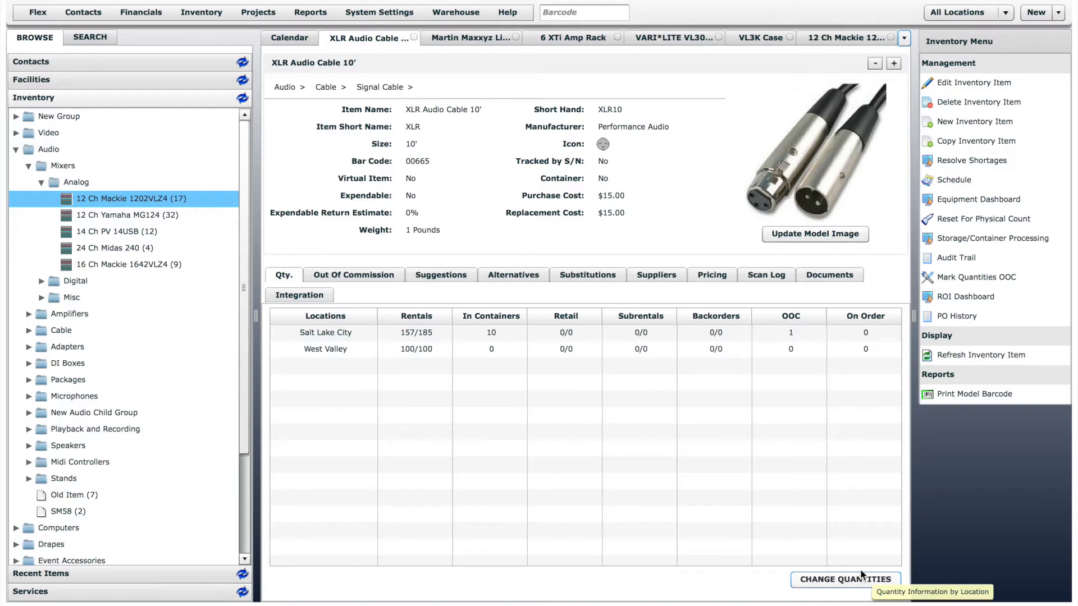
Step: Review the structure and availability settings of the Martin Maxxyz Lighting Console, cancel the edit, and view its contents
{"action": "left_click", "coordinate": [475, 37]}
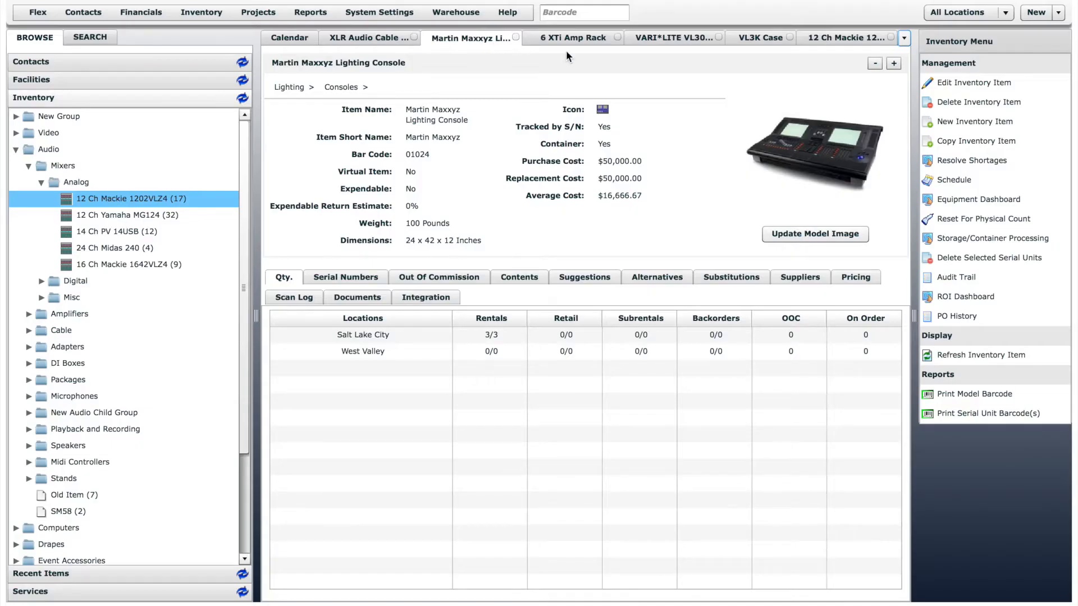
{"action": "left_click", "coordinate": [945, 82]}
{"action": "left_click_drag", "start_coordinate": [895, 160], "coordinate": [895, 247]}
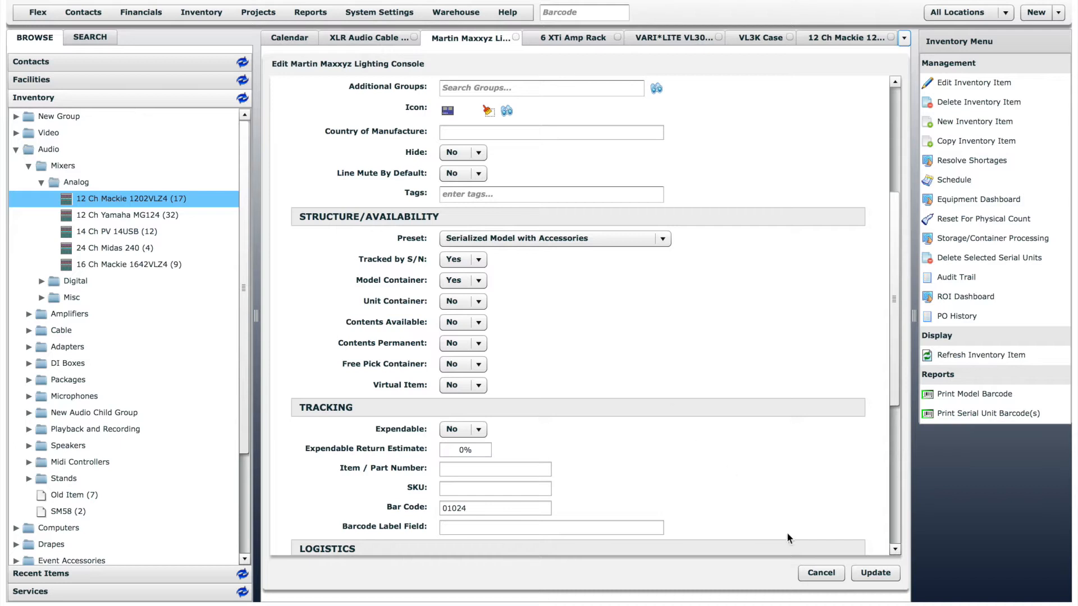
{"action": "left_click", "coordinate": [822, 574]}
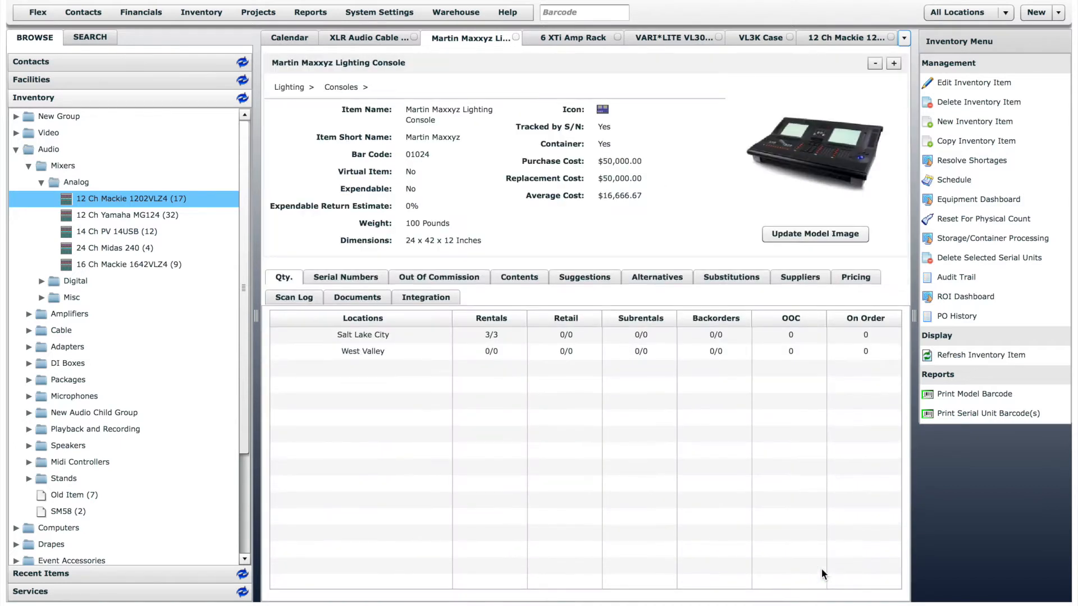
{"action": "left_click", "coordinate": [528, 280]}
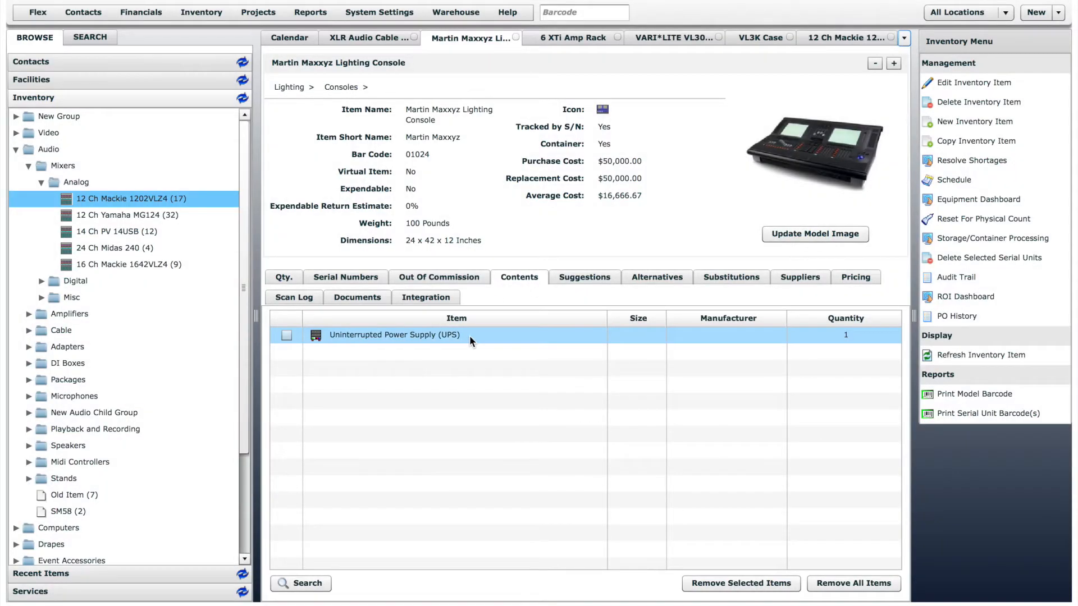
Step: Review the structure and availability settings of the 6 XTi Amp Rack, including Unit Container and Contents Permanent, and cancel the edit
{"action": "left_click", "coordinate": [584, 37]}
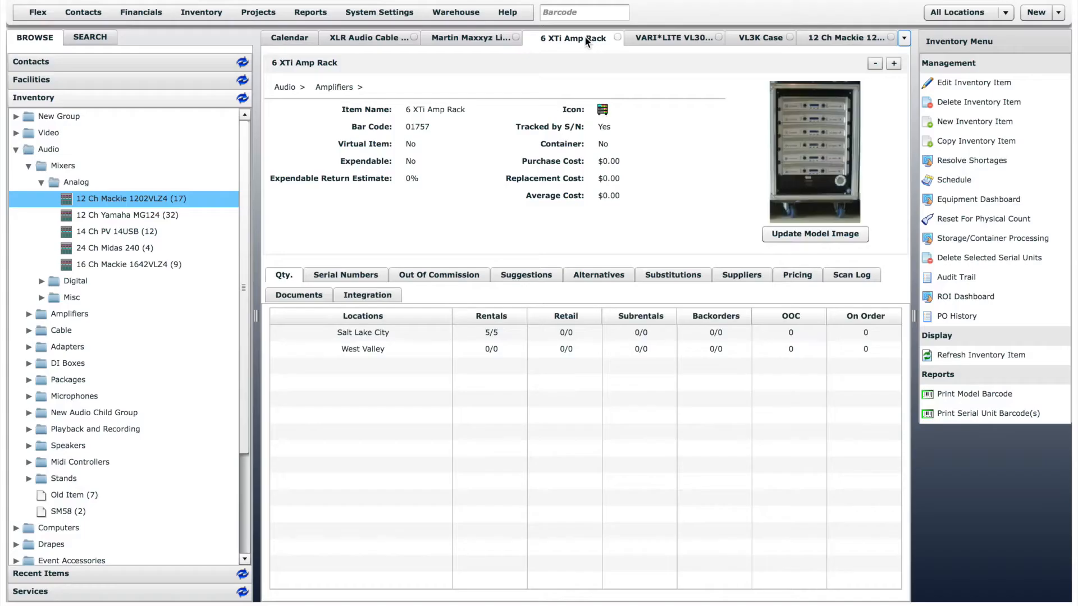
{"action": "left_click", "coordinate": [947, 80]}
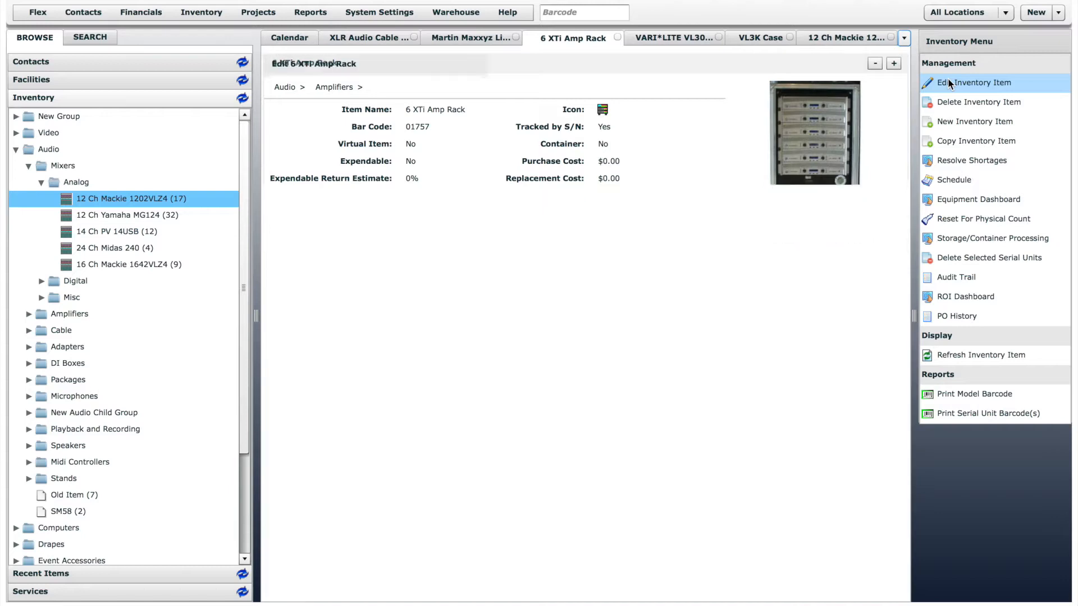
{"action": "left_click_drag", "start_coordinate": [899, 155], "coordinate": [898, 236]}
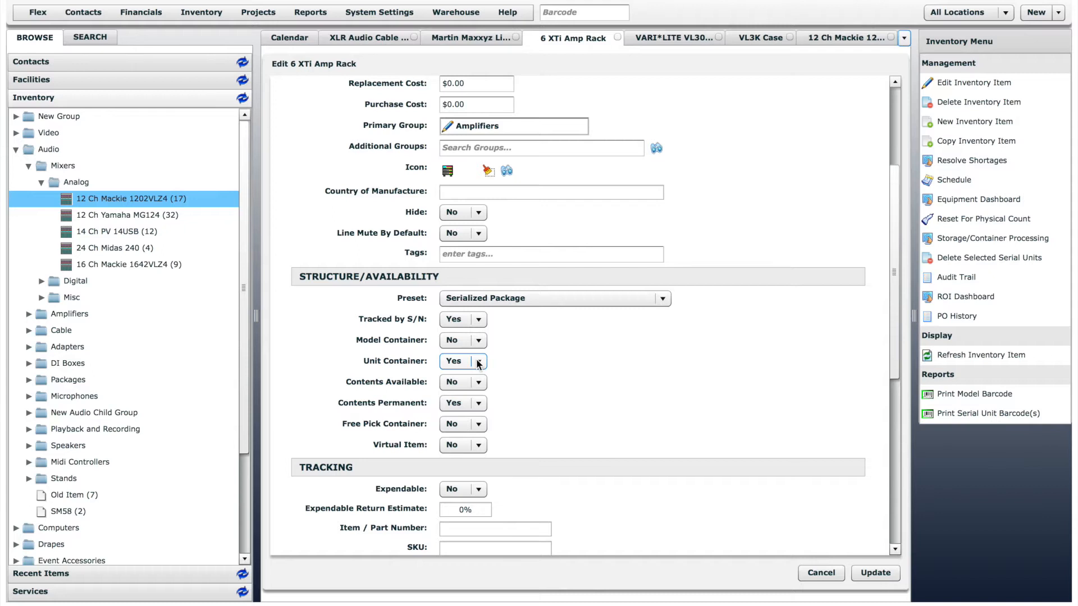
{"action": "left_click", "coordinate": [478, 404]}
{"action": "left_click", "coordinate": [829, 572]}
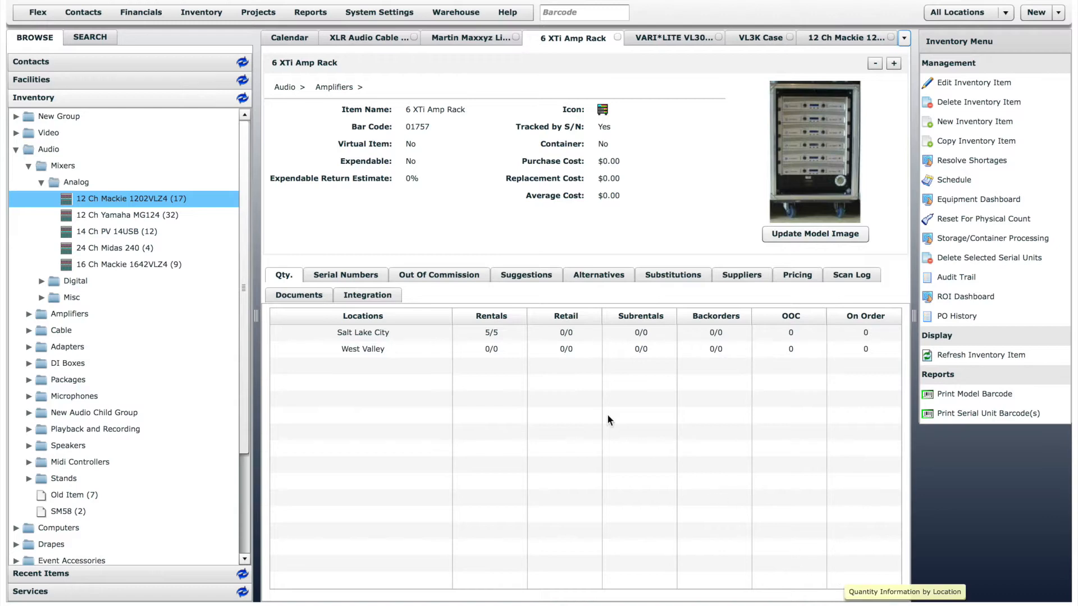
Step: View the contents of serial number 1 of the 6 XTi Amp Rack and close its details
{"action": "left_click", "coordinate": [352, 277]}
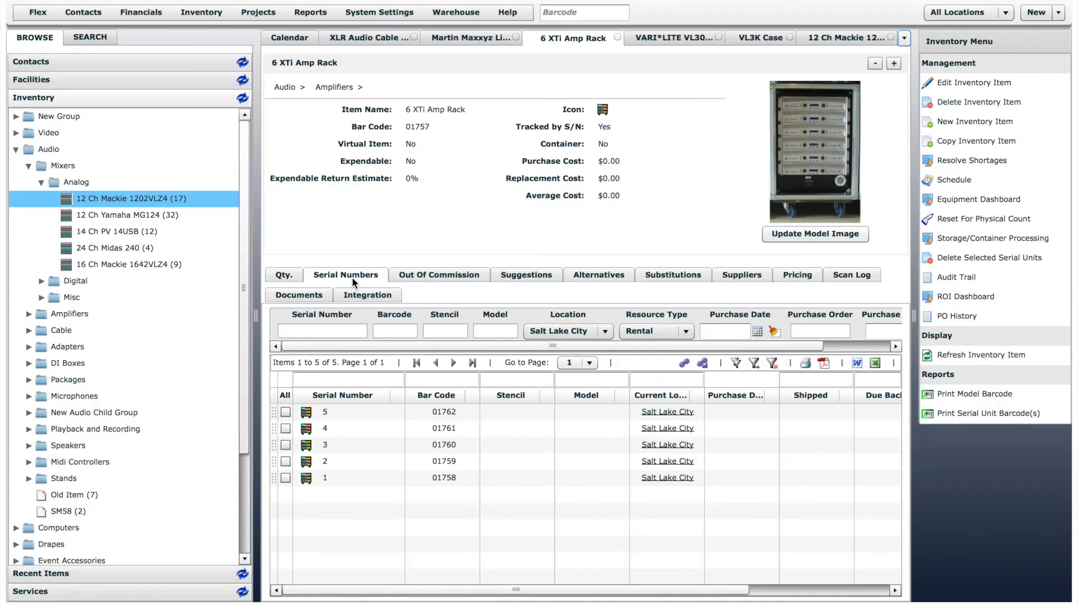
{"action": "left_click", "coordinate": [456, 481]}
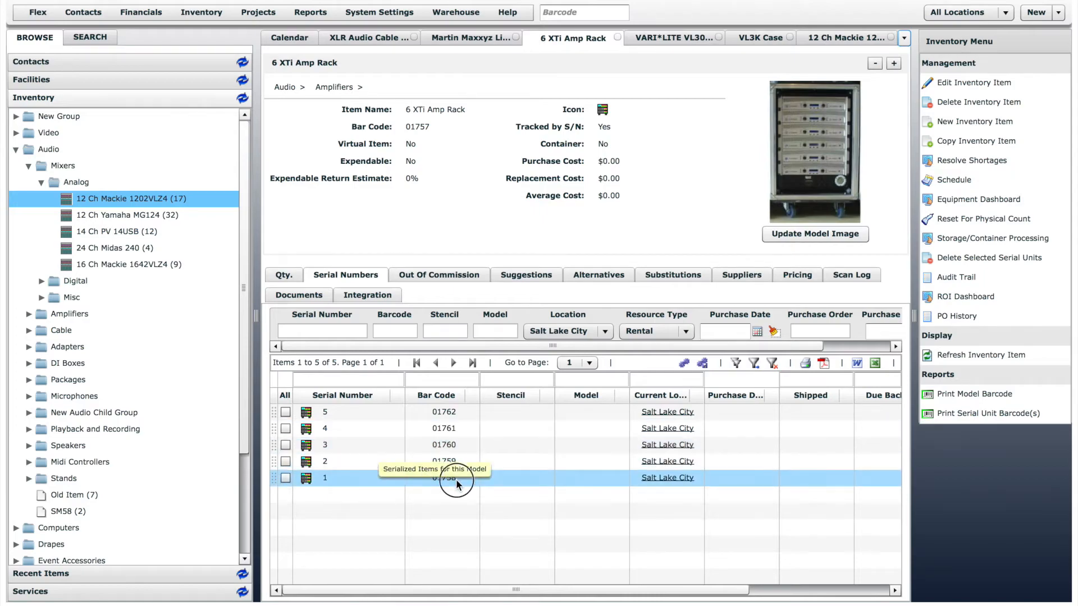
{"action": "double_click", "coordinate": [456, 481]}
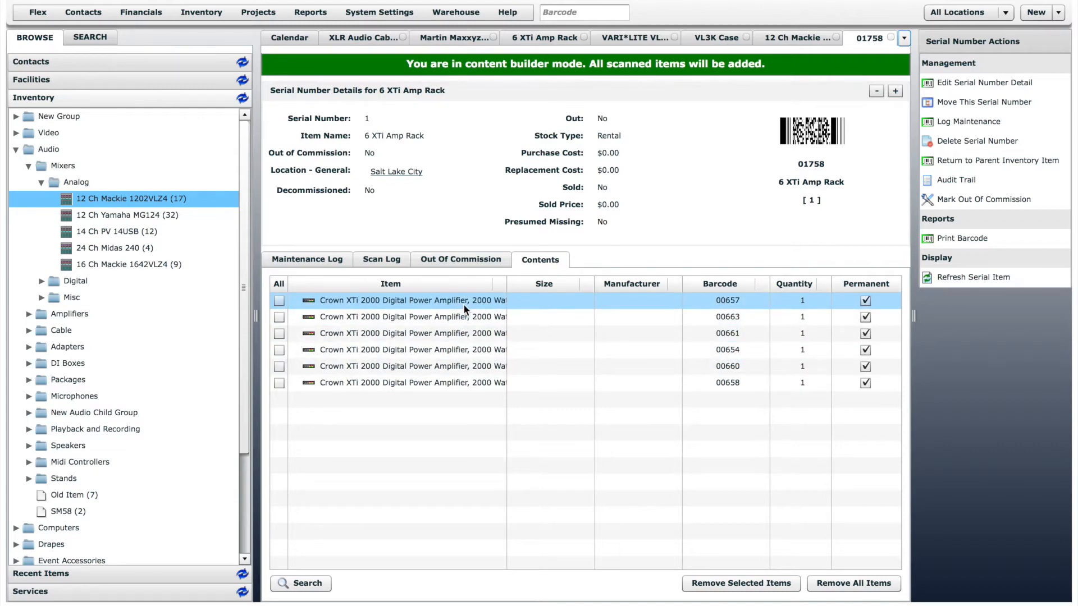
{"action": "left_click", "coordinate": [891, 37]}
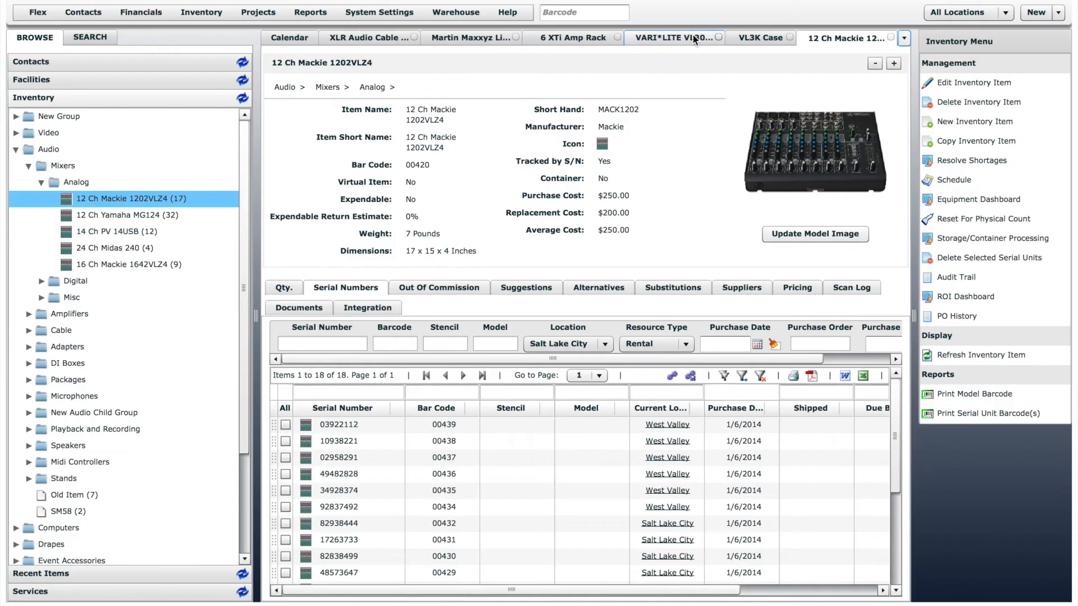
Step: View the VARI*LITE VL3000 Spot record and the contents of VL3K Case serial number 1
{"action": "left_click", "coordinate": [683, 38]}
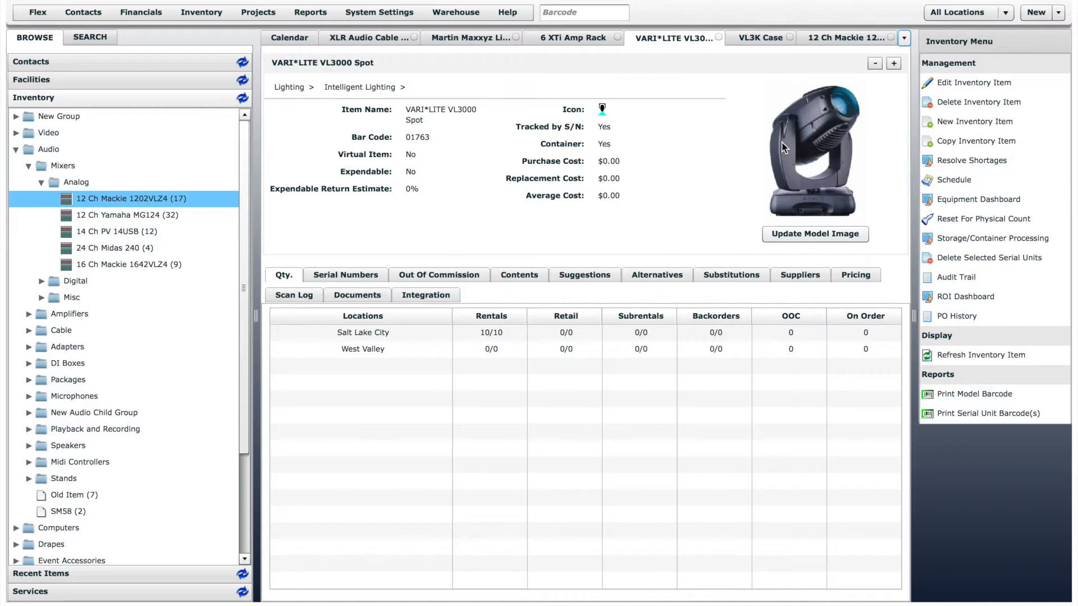
{"action": "left_click", "coordinate": [758, 37]}
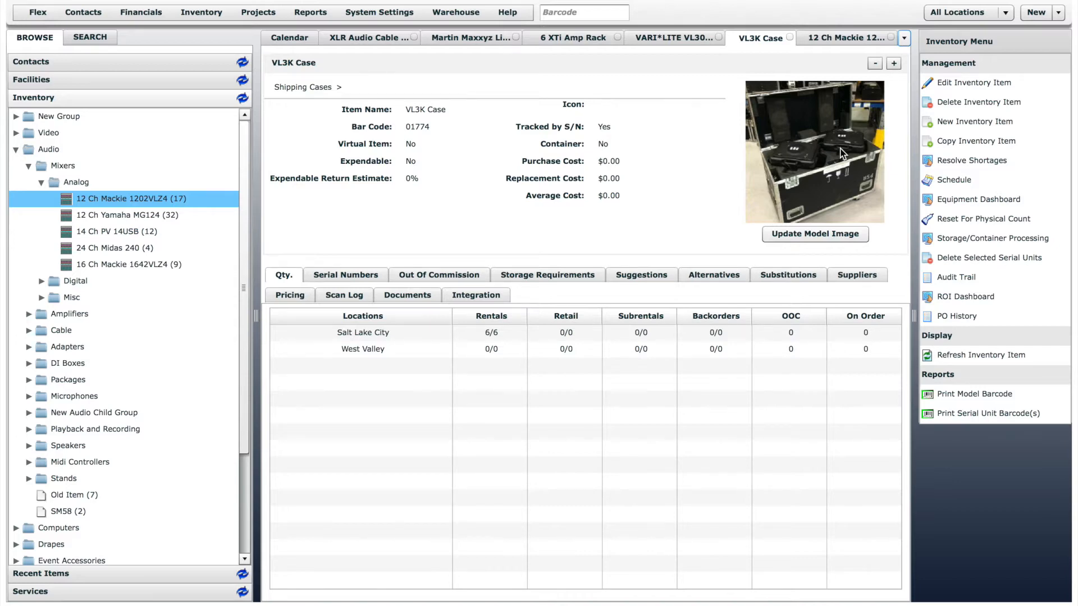
{"action": "left_click", "coordinate": [357, 273]}
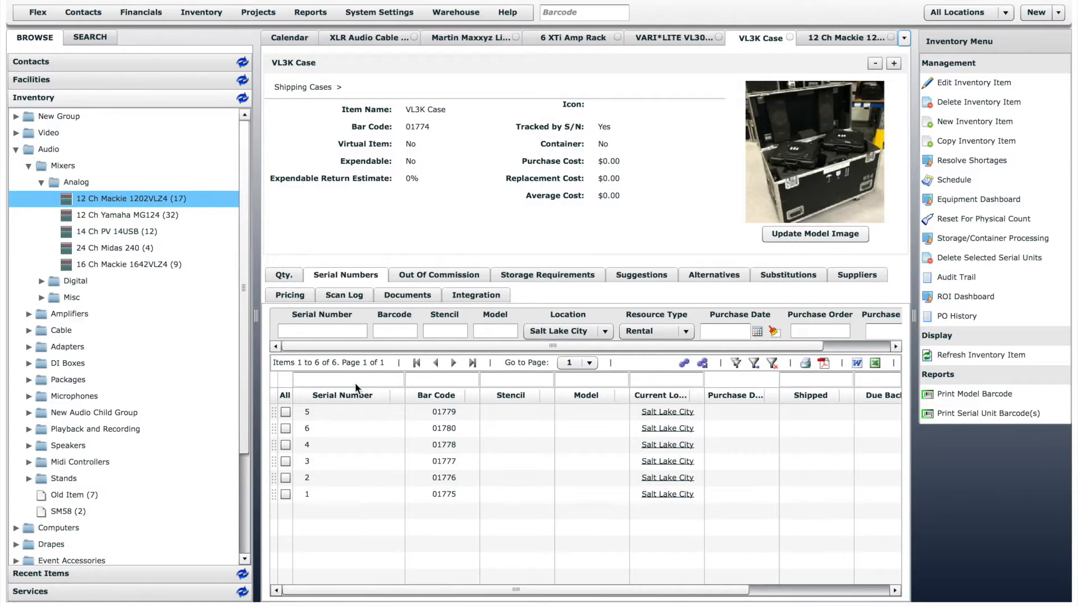
{"action": "double_click", "coordinate": [445, 493]}
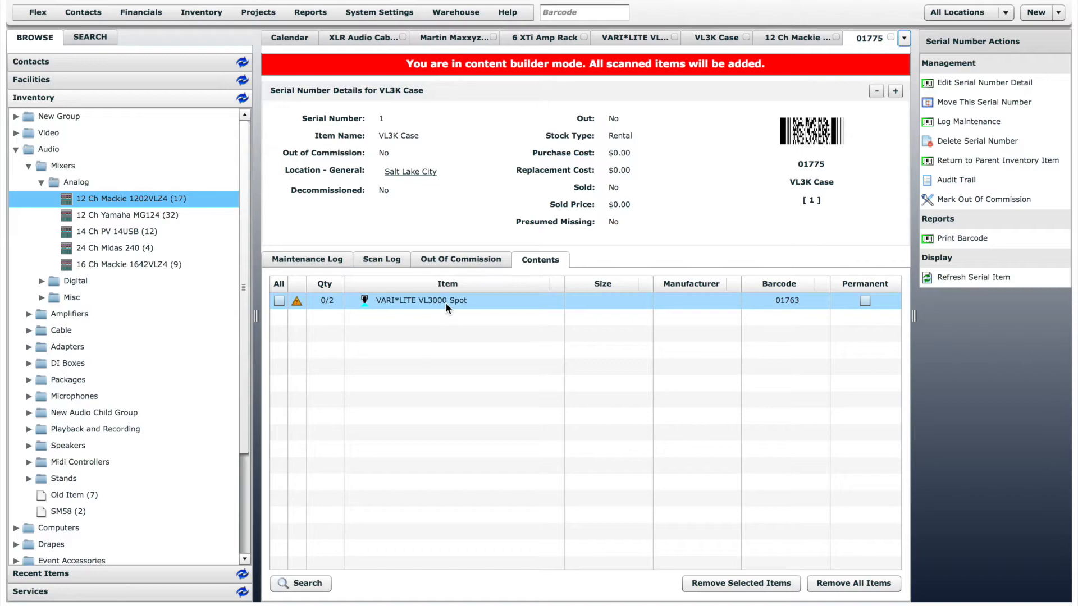
Step: Return to the 12 Ch Mackie 1202VLZ4 inventory record
{"action": "left_click", "coordinate": [803, 39]}
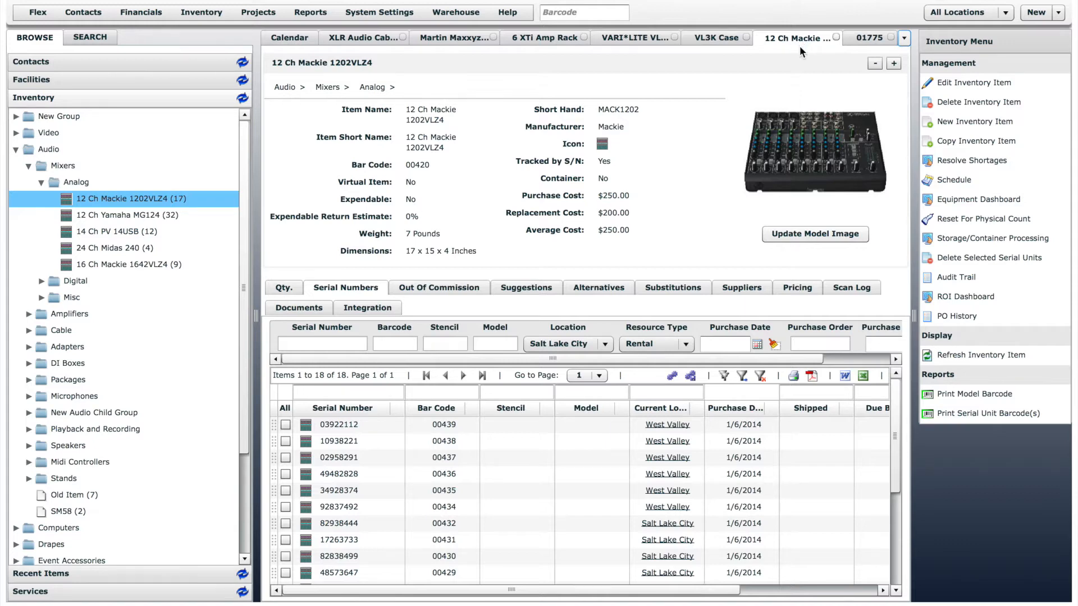
Step: Review the mixer's quantities by location and the entry fields for adding a new serial number
{"action": "left_click", "coordinate": [289, 289]}
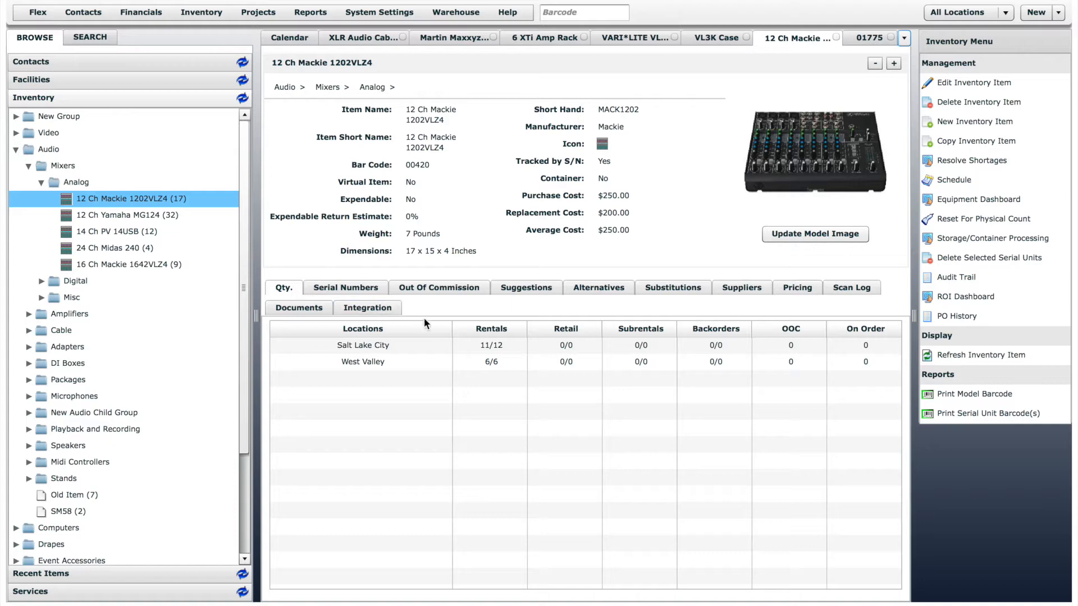
{"action": "left_click", "coordinate": [491, 345]}
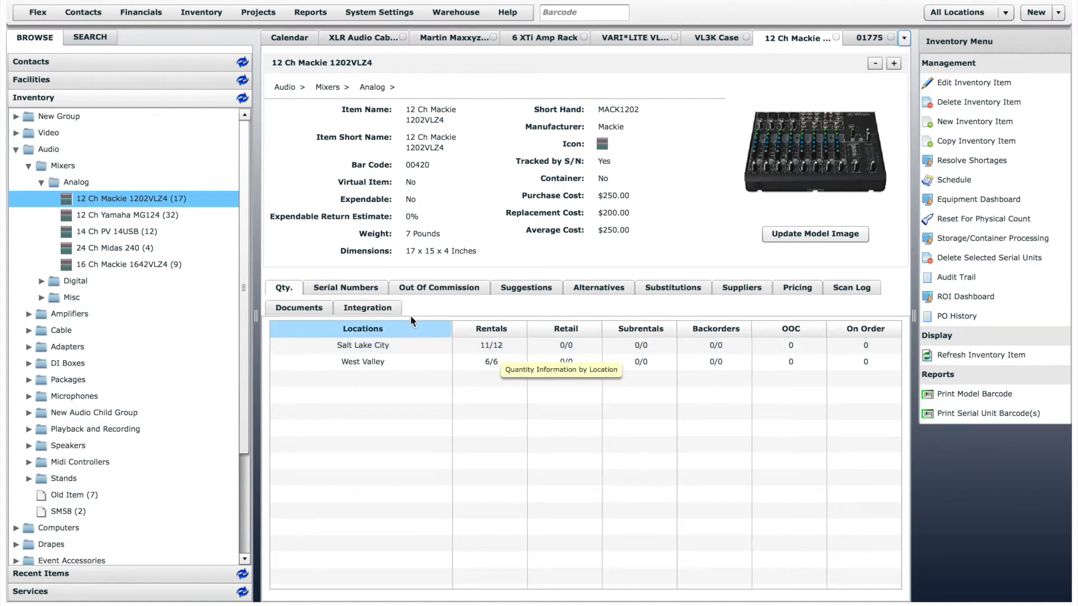
{"action": "left_click", "coordinate": [339, 288]}
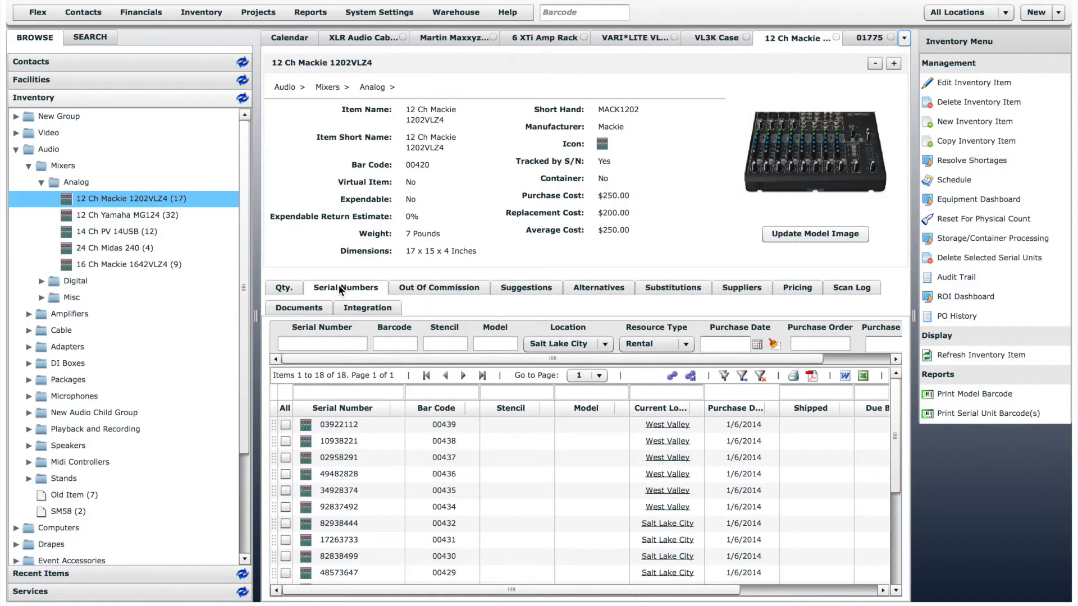
{"action": "left_click_drag", "start_coordinate": [651, 361], "coordinate": [738, 359]}
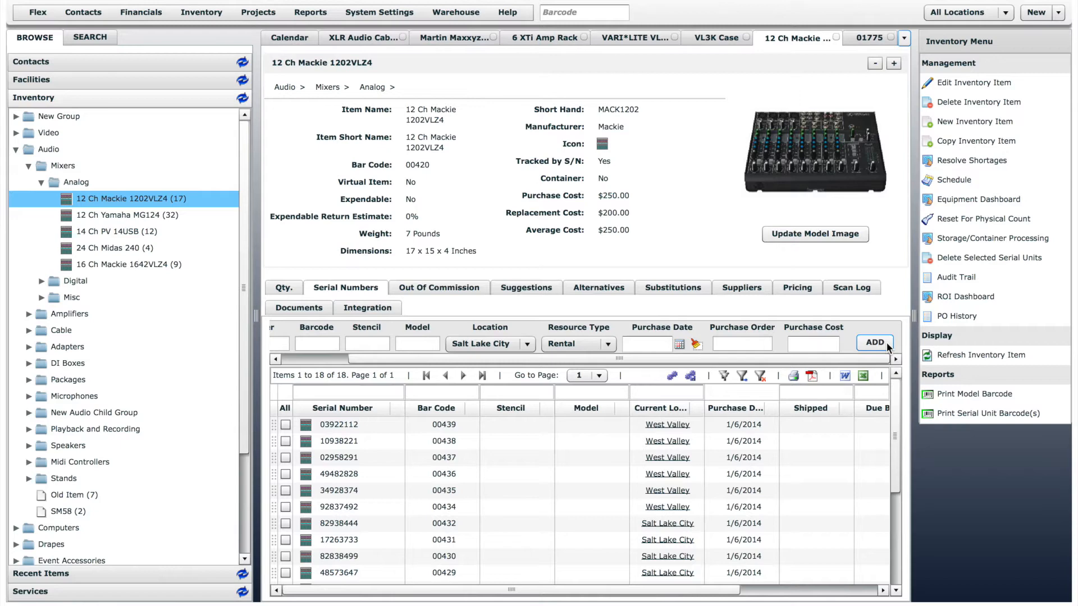
Step: Review the suggested items, alternatives and substitutions set up for the 12 Ch Mackie 1202VLZ4
{"action": "left_click", "coordinate": [544, 291]}
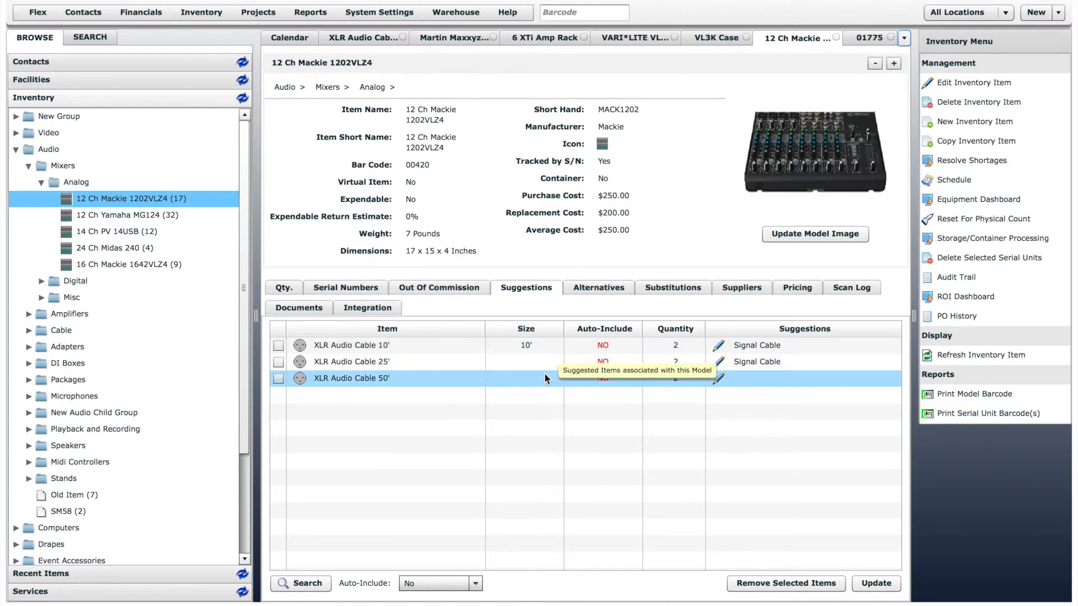
{"action": "left_click", "coordinate": [600, 288]}
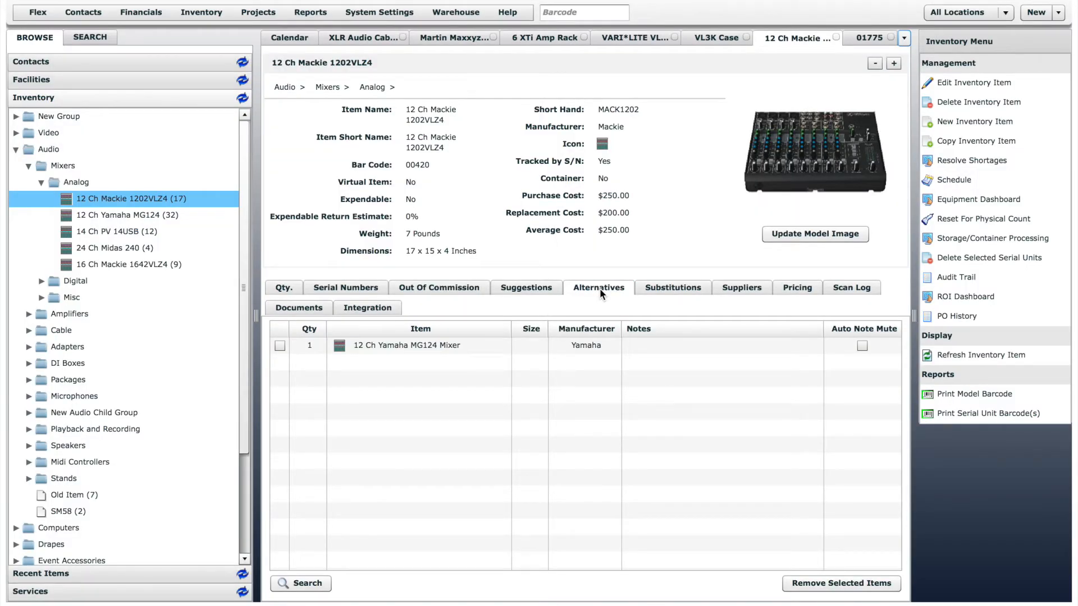
{"action": "left_click", "coordinate": [665, 288]}
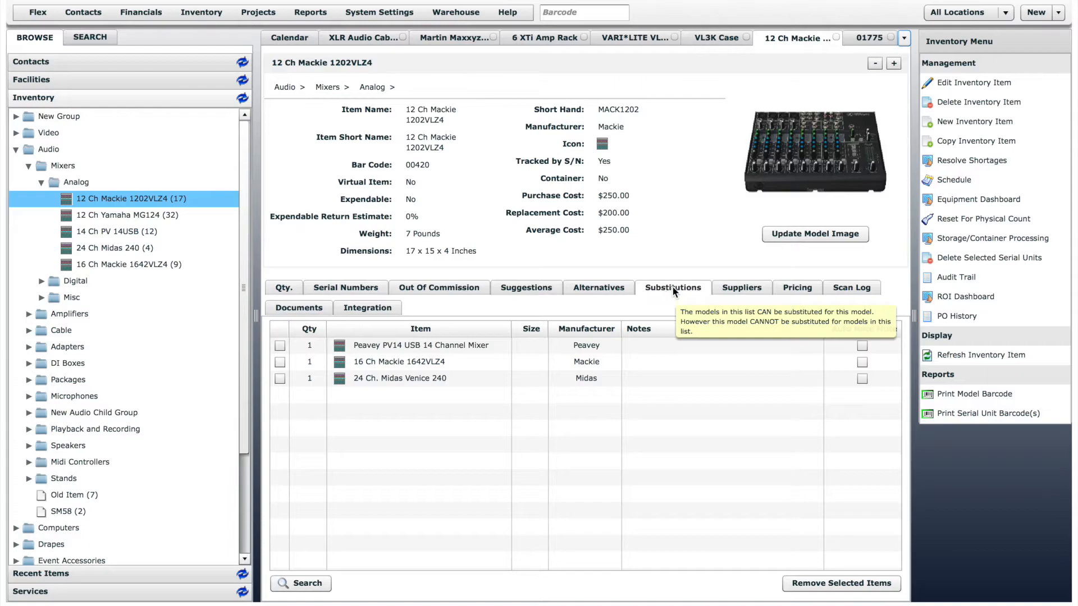
Step: Review the mixer's purchase and subrental supplier preferences and its pricing models
{"action": "left_click", "coordinate": [729, 288]}
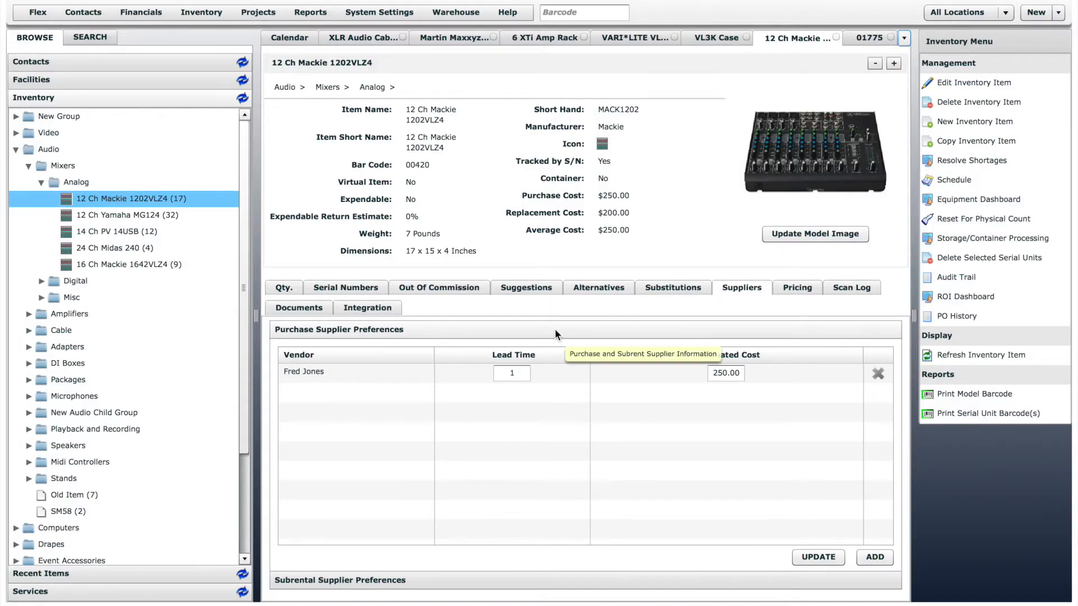
{"action": "left_click", "coordinate": [552, 580]}
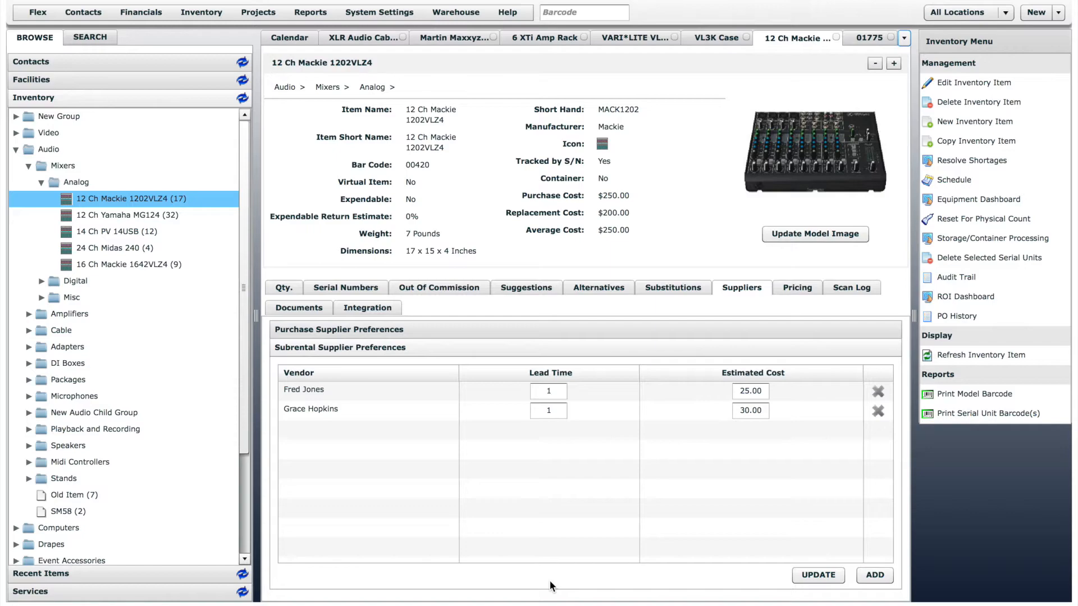
{"action": "left_click", "coordinate": [806, 285]}
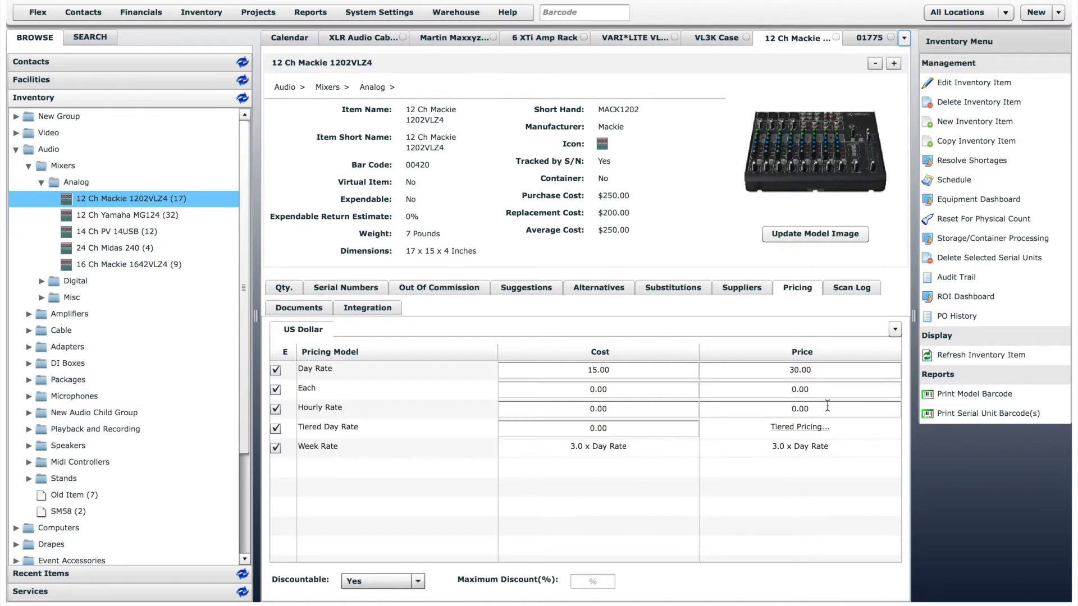
Step: Review the mixer's scan log, attached documents and integration settings
{"action": "left_click", "coordinate": [857, 289]}
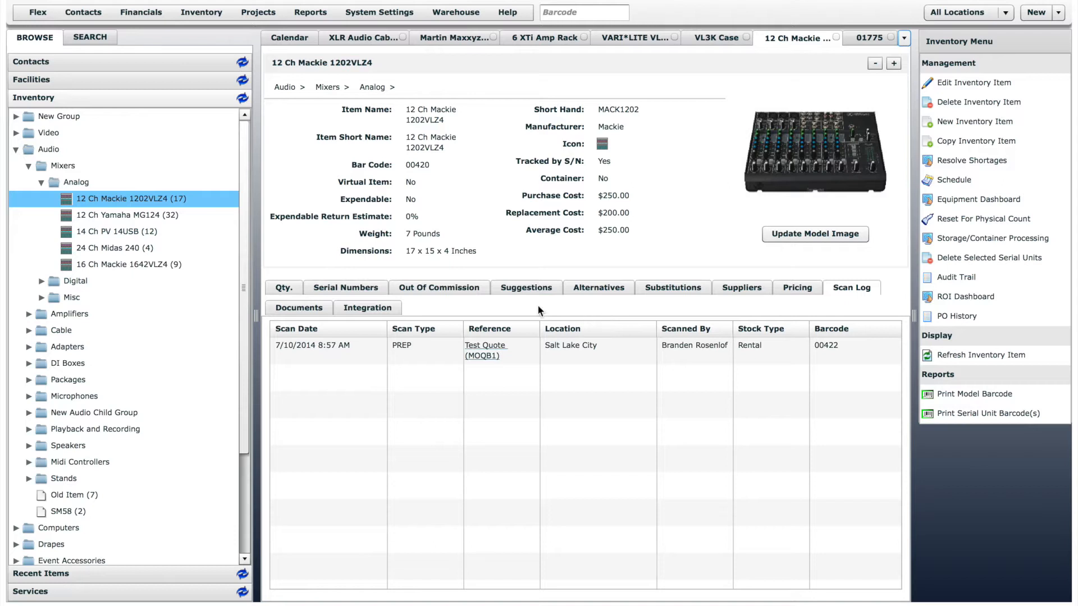
{"action": "left_click", "coordinate": [301, 308]}
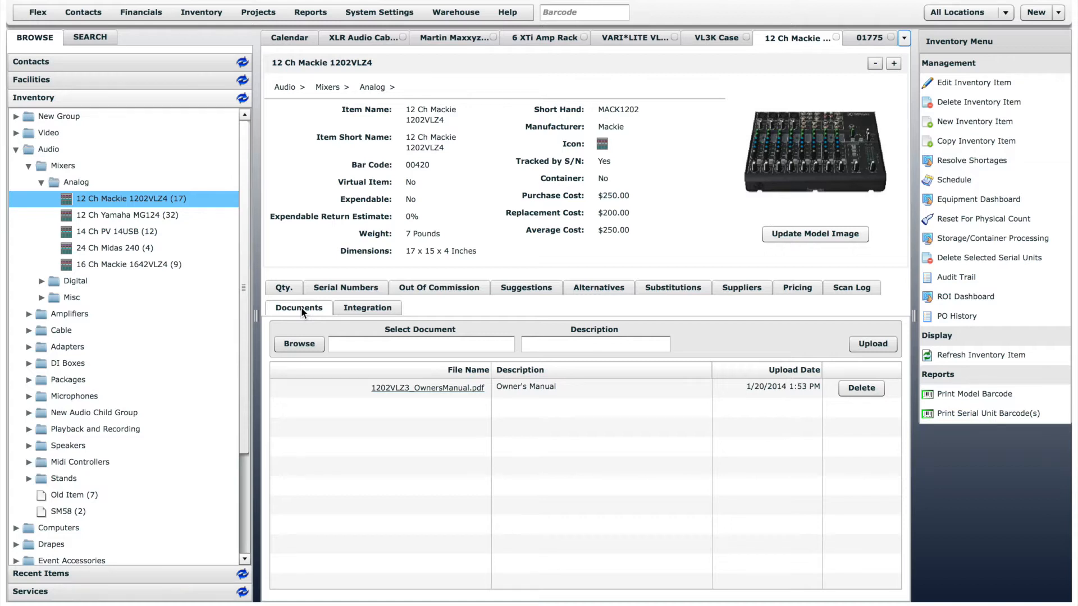
{"action": "left_click", "coordinate": [365, 308]}
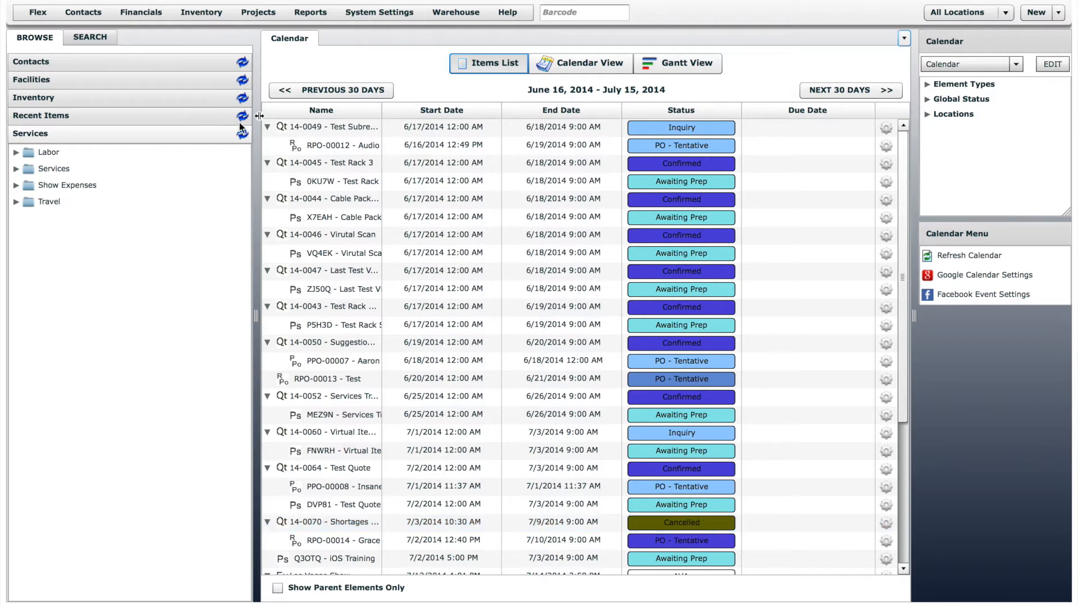
Step: Expand the Labor and Travel service groups, view the general Audio Engineer offering and its pricing, and close it
{"action": "left_click", "coordinate": [17, 152]}
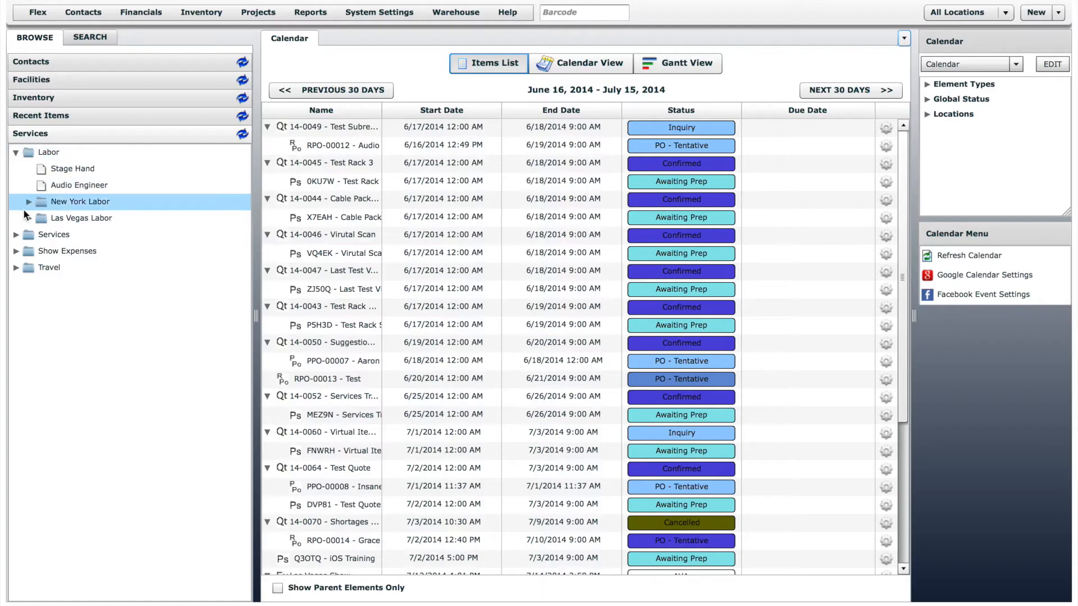
{"action": "left_click", "coordinate": [17, 267]}
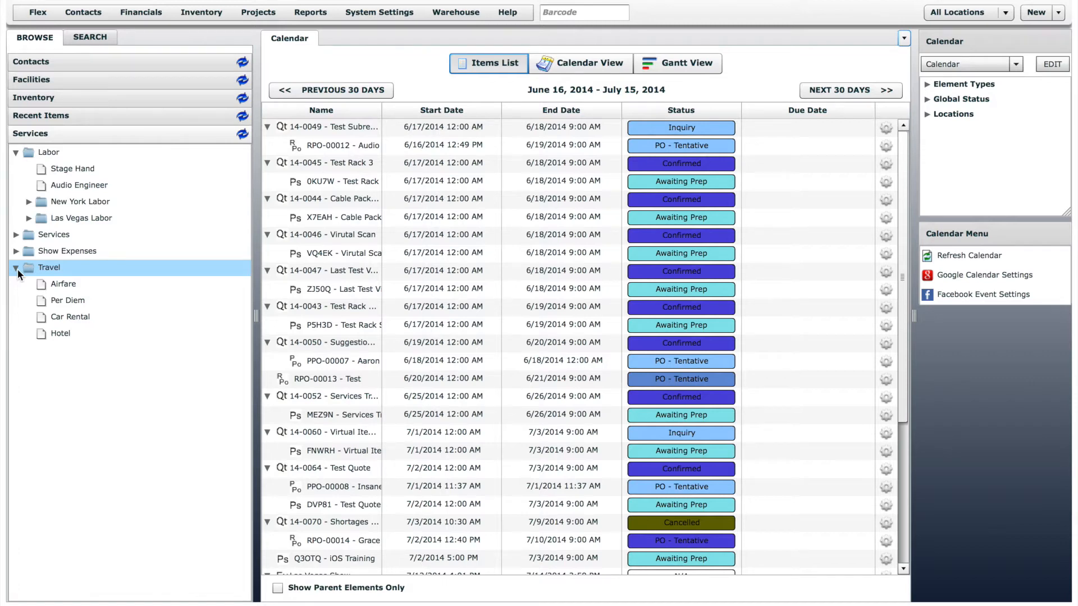
{"action": "left_click", "coordinate": [82, 186]}
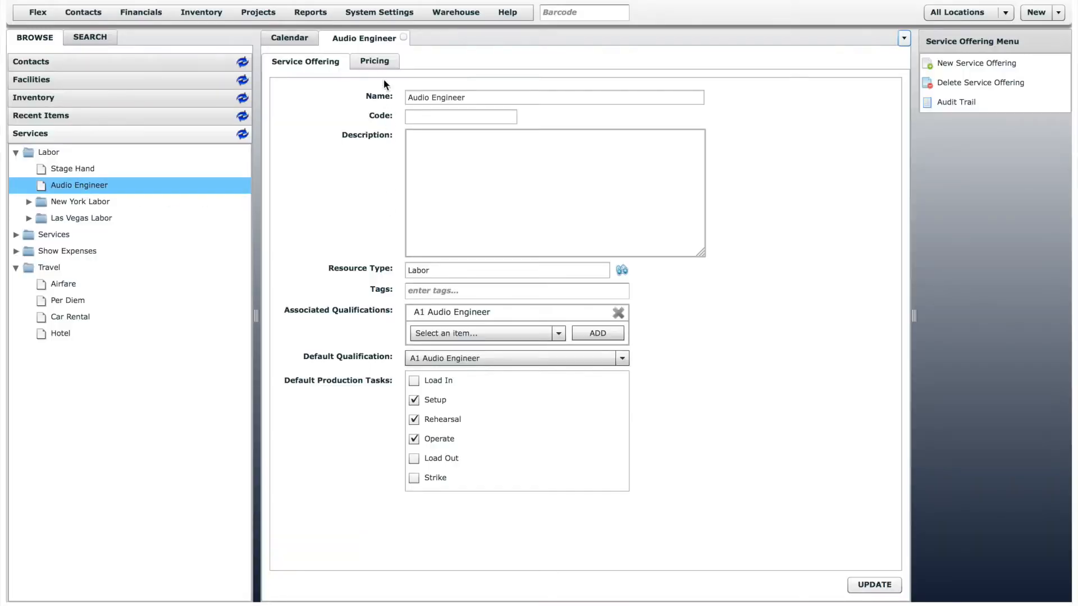
{"action": "left_click", "coordinate": [383, 62]}
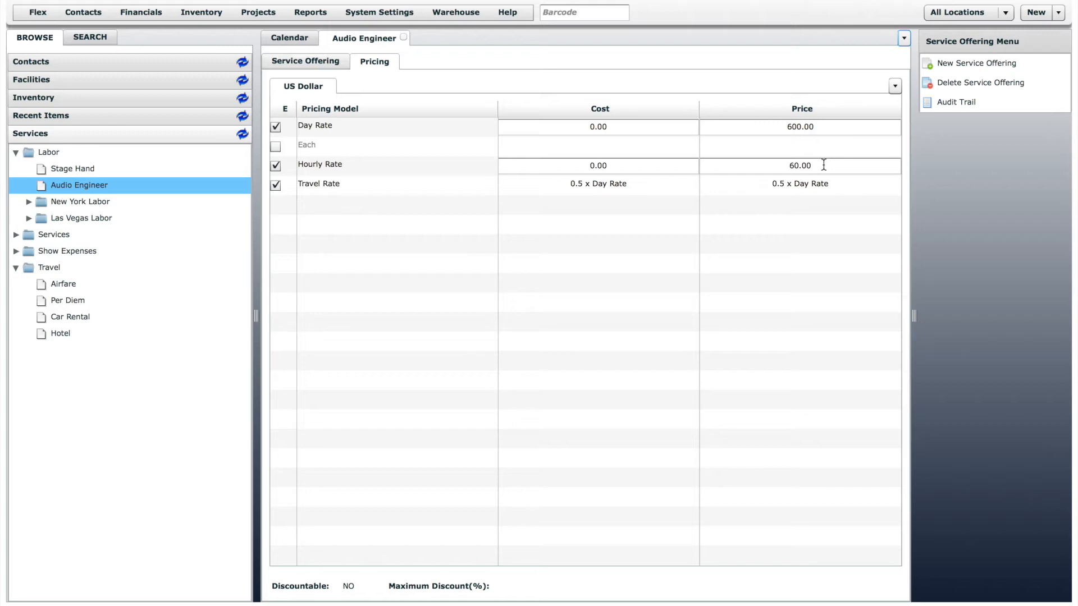
{"action": "left_click", "coordinate": [403, 38]}
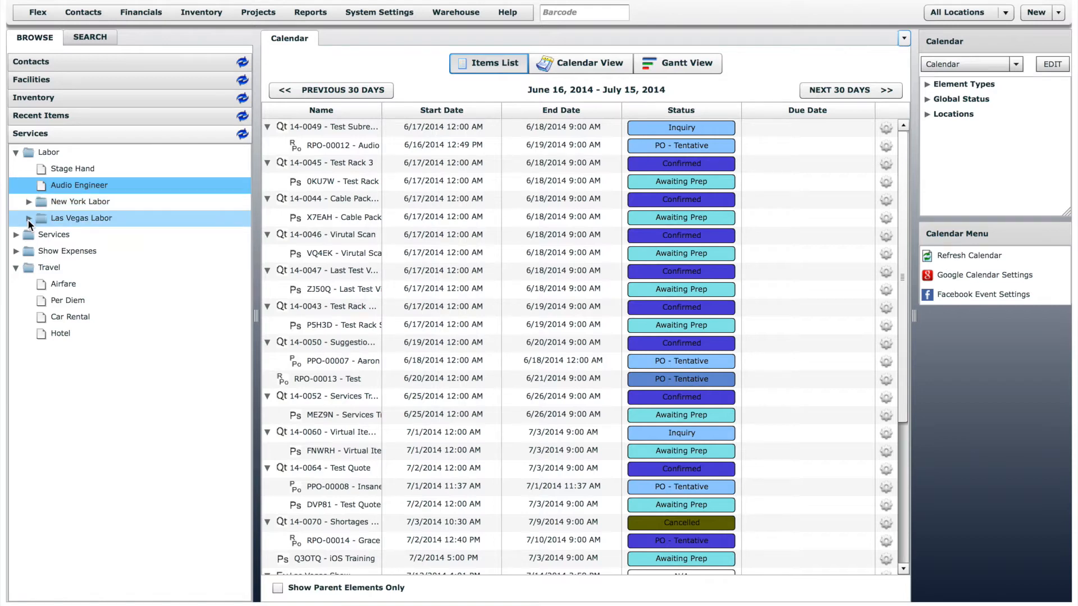
Step: View the Las Vegas Labor Audio Engineer offering with its pricing, and the Airfare travel offering with its pricing
{"action": "left_click", "coordinate": [28, 219]}
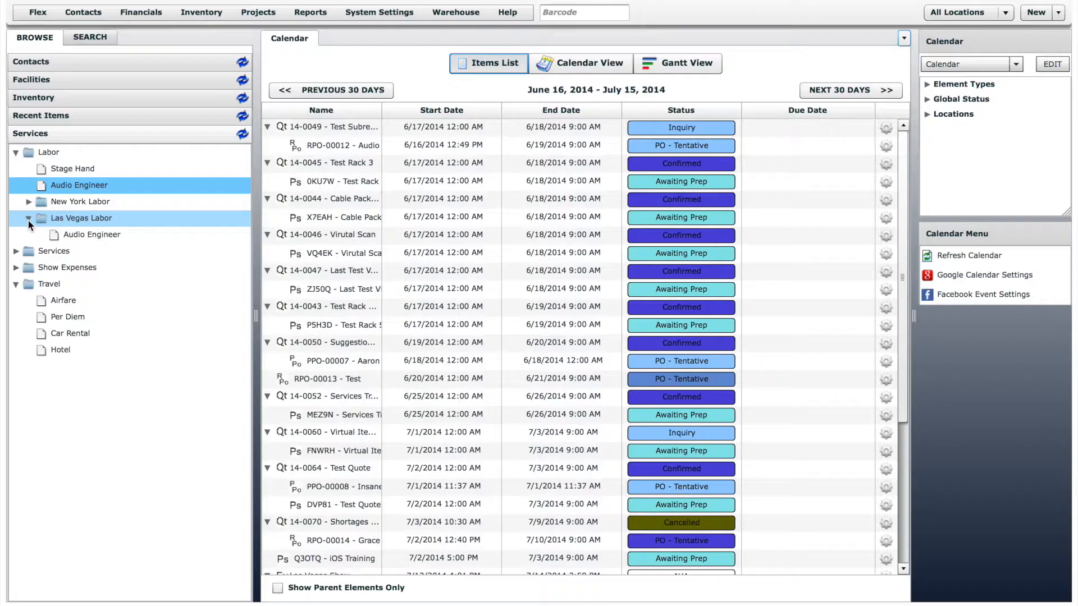
{"action": "left_click", "coordinate": [91, 236]}
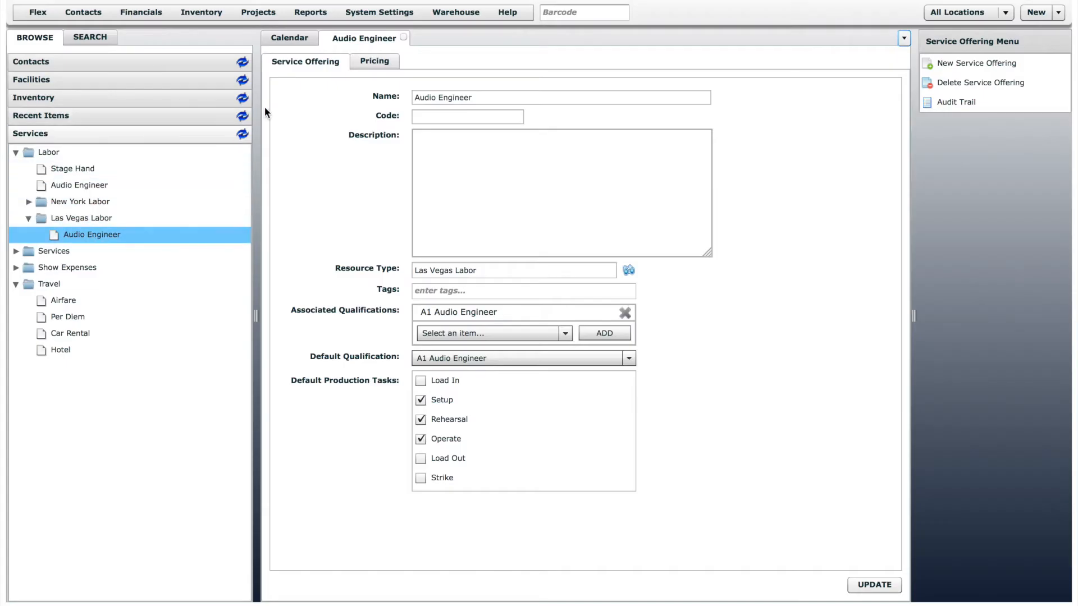
{"action": "left_click", "coordinate": [371, 60]}
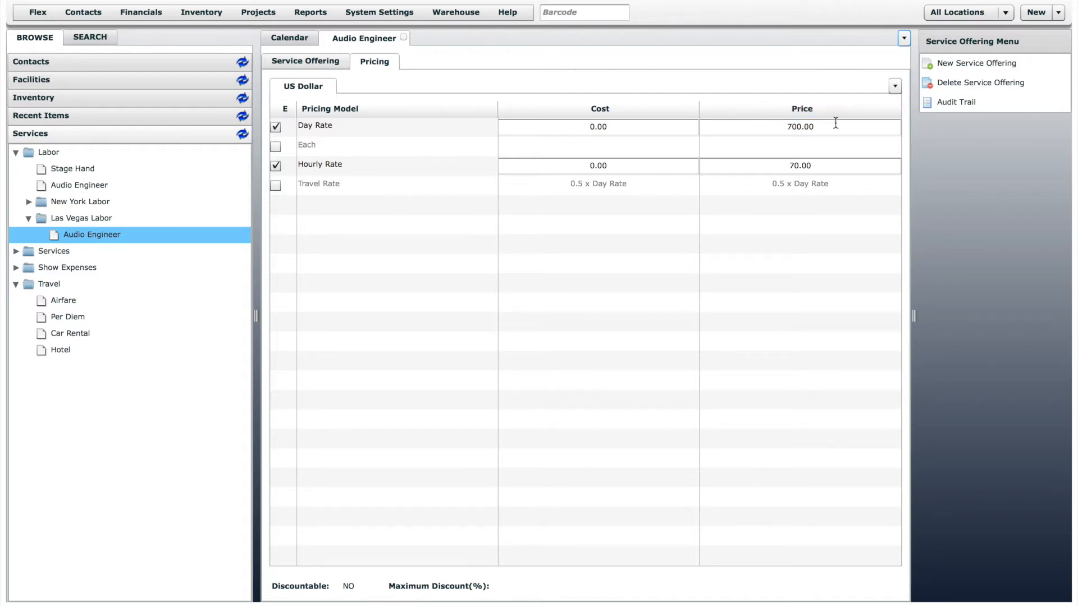
{"action": "left_click", "coordinate": [59, 299]}
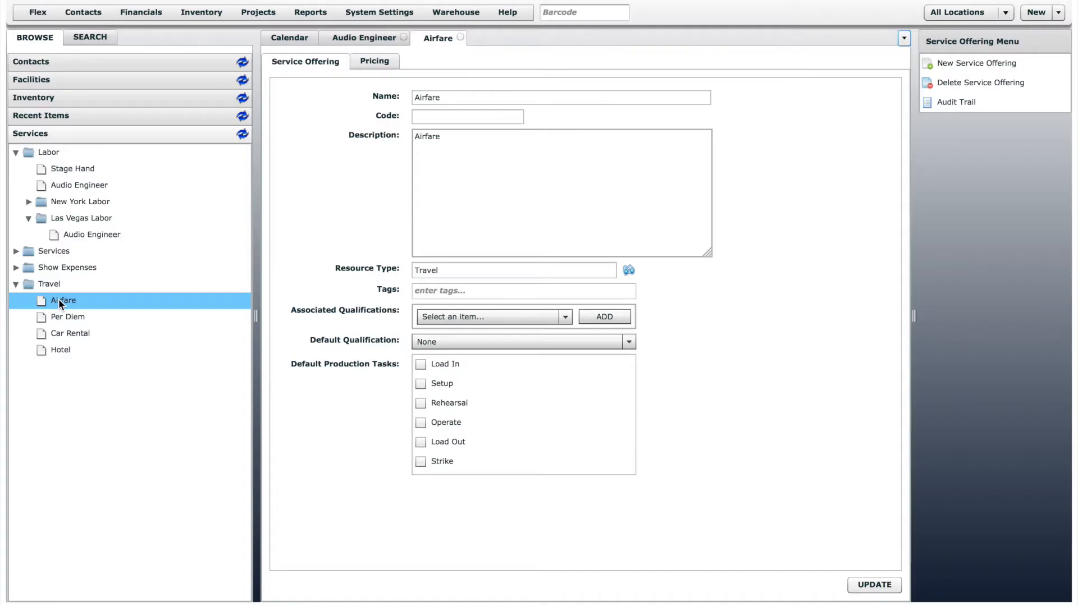
{"action": "left_click", "coordinate": [379, 59]}
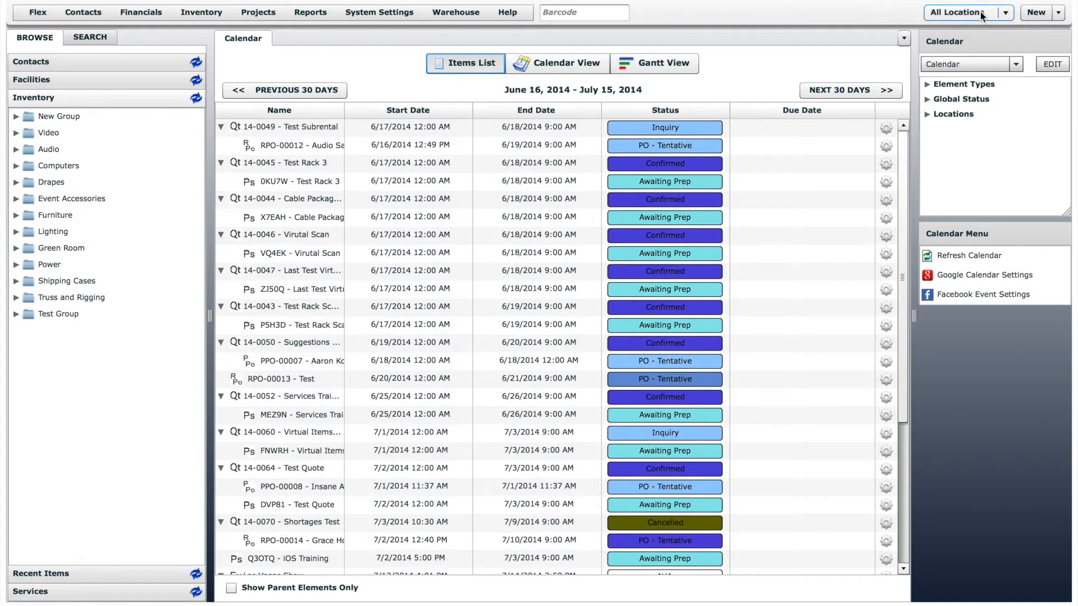
Step: Create a new quote and name it Demo Quote
{"action": "left_click", "coordinate": [1052, 14]}
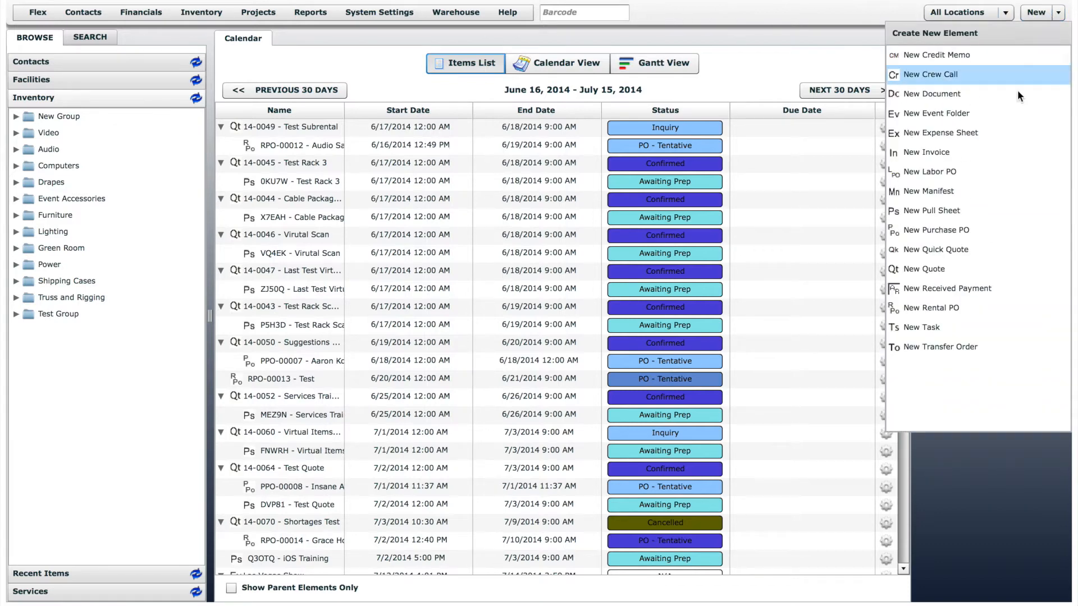
{"action": "left_click", "coordinate": [955, 271]}
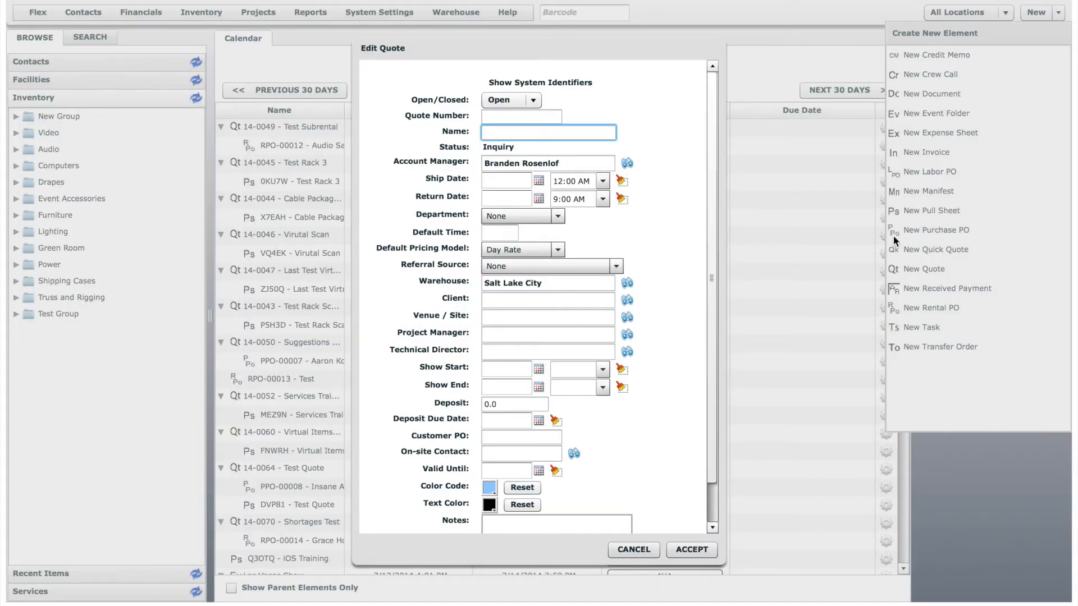
{"action": "left_click", "coordinate": [595, 134]}
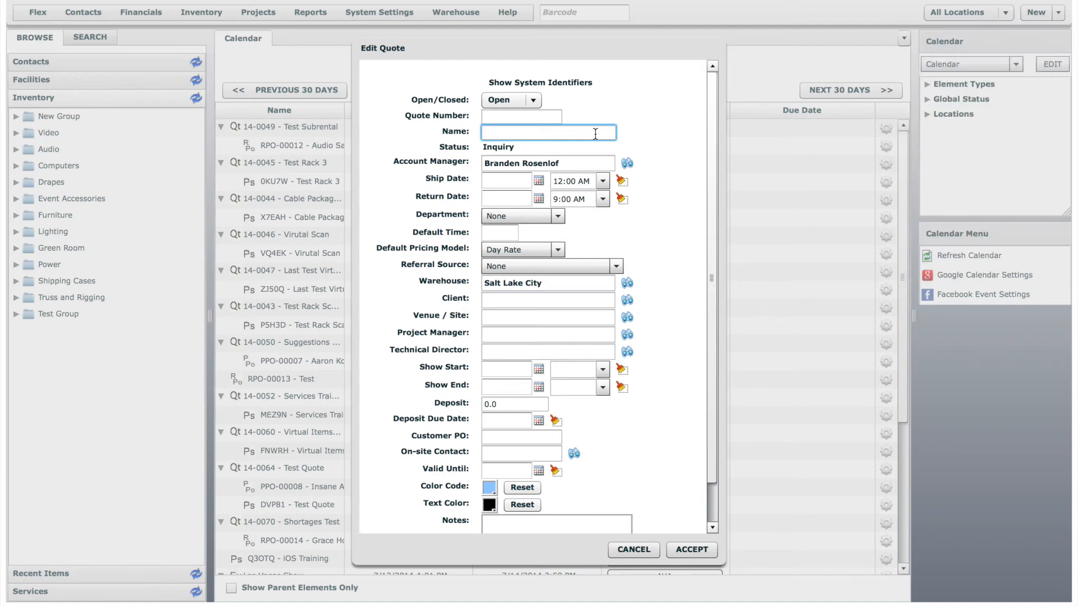
{"action": "type", "text": "Demo Quote"}
Step: Set the quote's ship date to 07/17/2014 at 7:30 AM
{"action": "left_click", "coordinate": [539, 181]}
{"action": "left_click", "coordinate": [621, 248]}
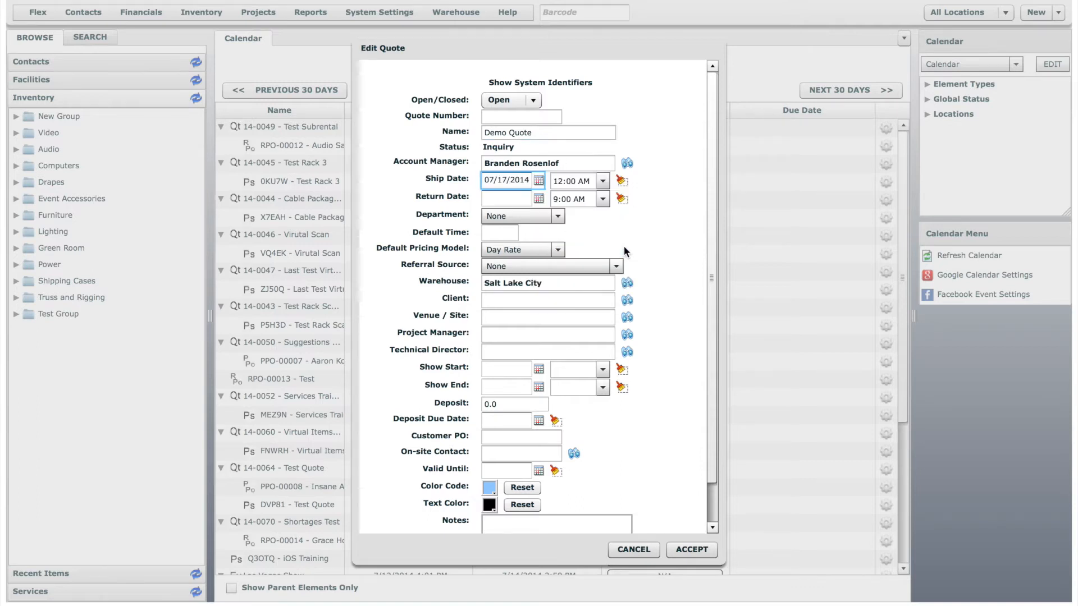
{"action": "left_click", "coordinate": [603, 181]}
{"action": "left_click", "coordinate": [607, 246]}
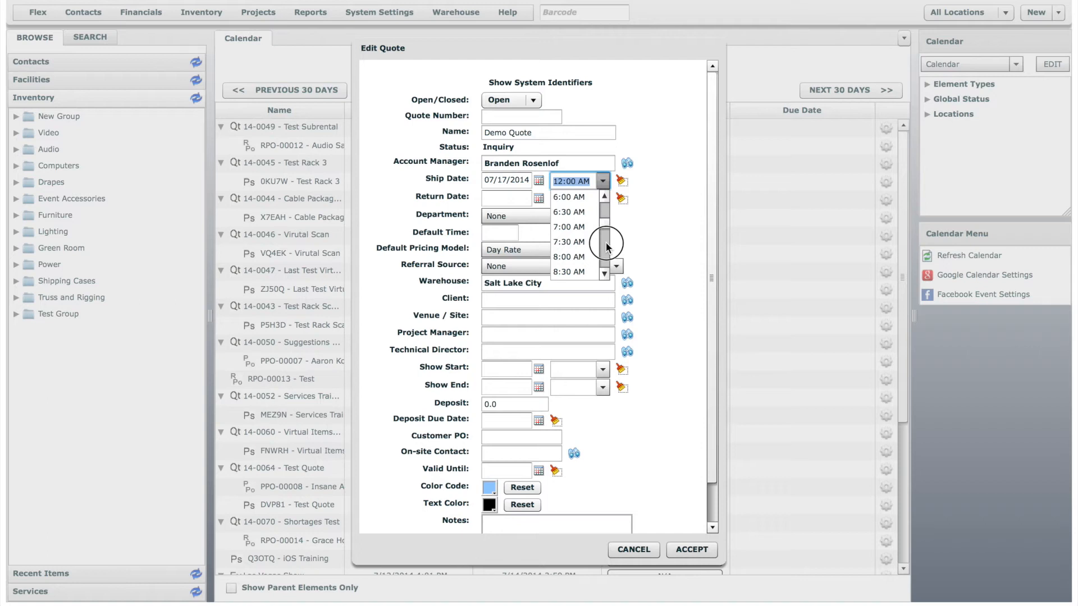
{"action": "left_click", "coordinate": [584, 242]}
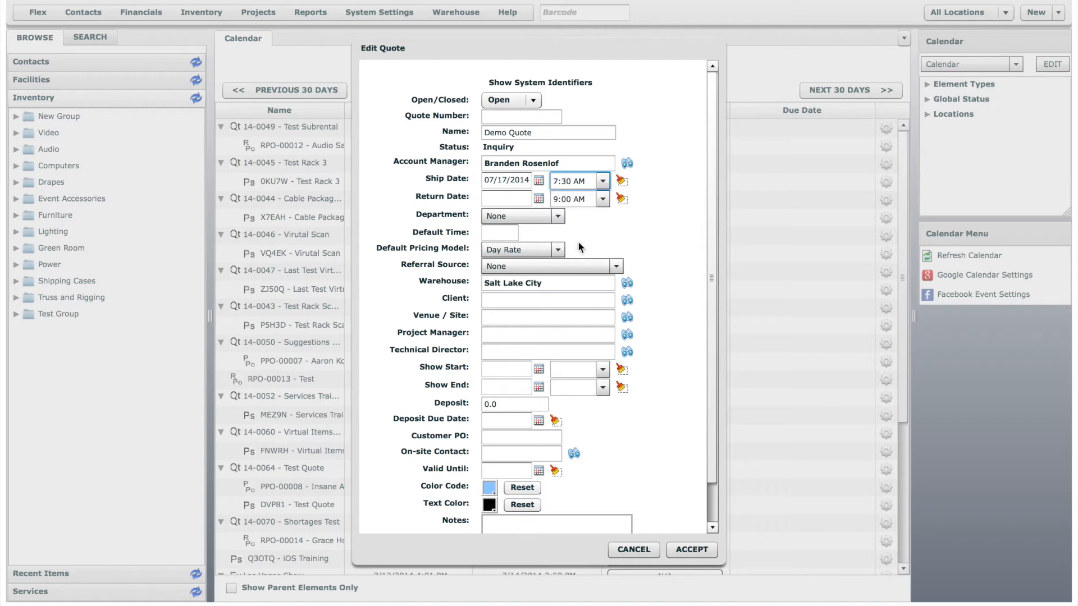
Step: Set the quote's return date to 07/19/2014 at 5:30 PM
{"action": "left_click", "coordinate": [539, 199]}
{"action": "left_click", "coordinate": [650, 267]}
{"action": "left_click", "coordinate": [603, 199]}
{"action": "scroll", "coordinate": [607, 275], "scroll_direction": "down", "scroll_amount": 5}
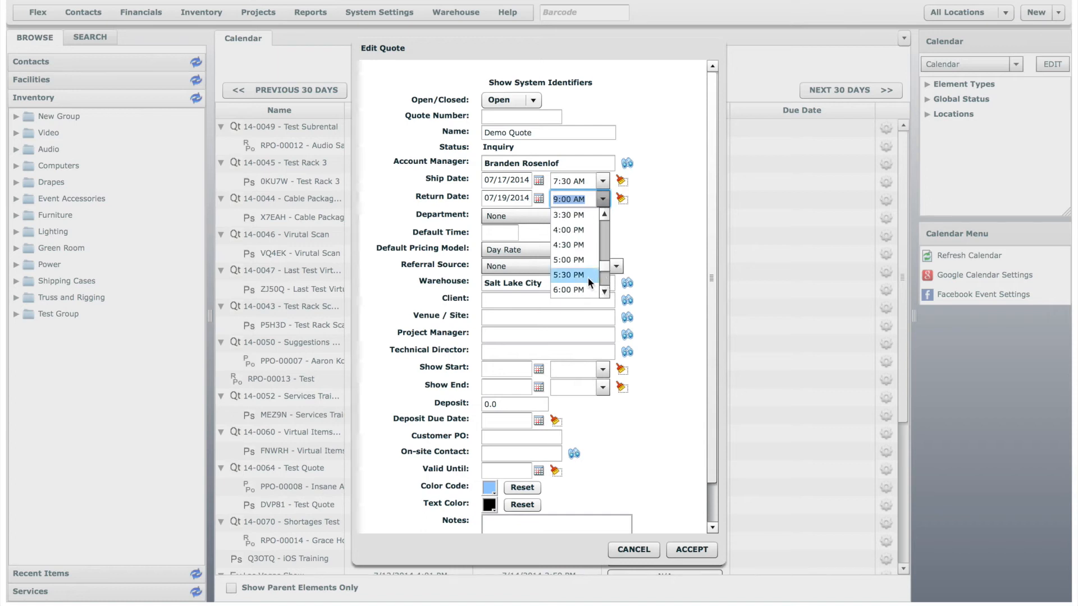
{"action": "left_click", "coordinate": [595, 275]}
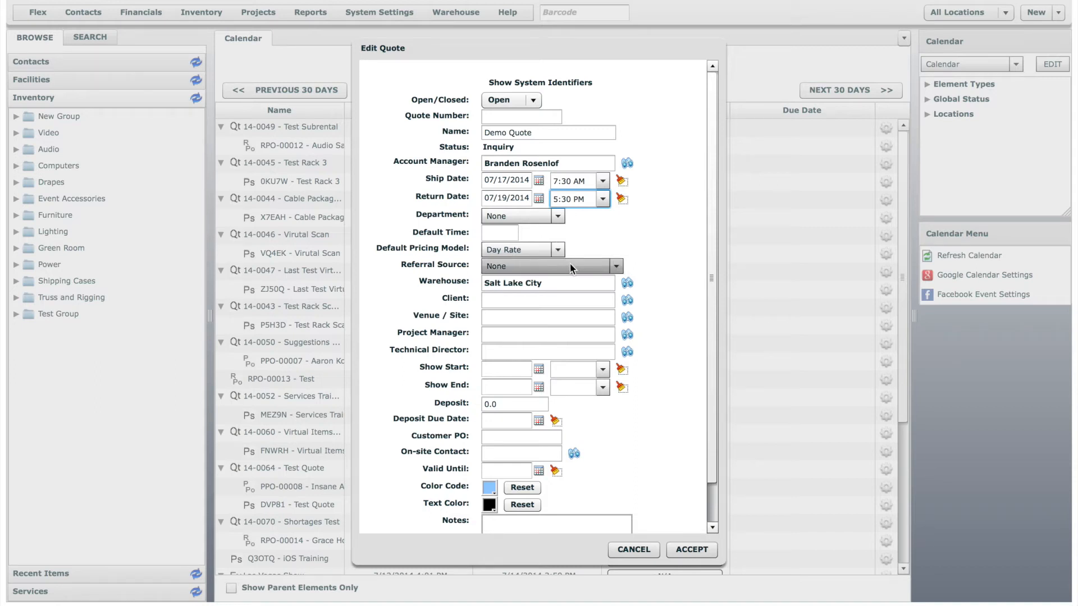
Step: Look up the quote's client by name and choose the first matching contact from Breath Mints Inc
{"action": "left_click", "coordinate": [575, 300]}
{"action": "type", "text": "jon"}
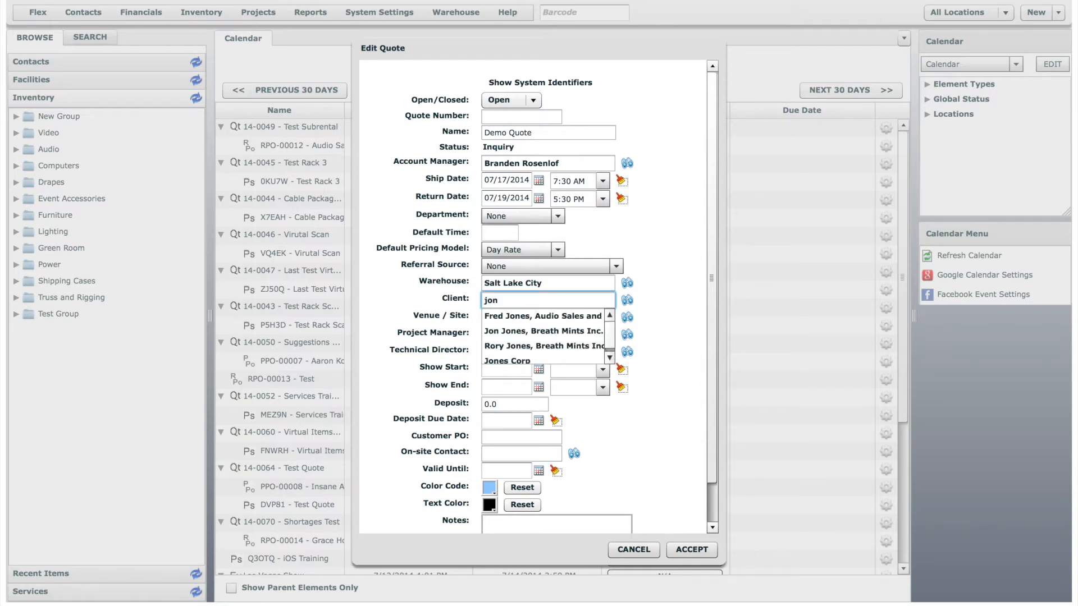
{"action": "left_click", "coordinate": [561, 330]}
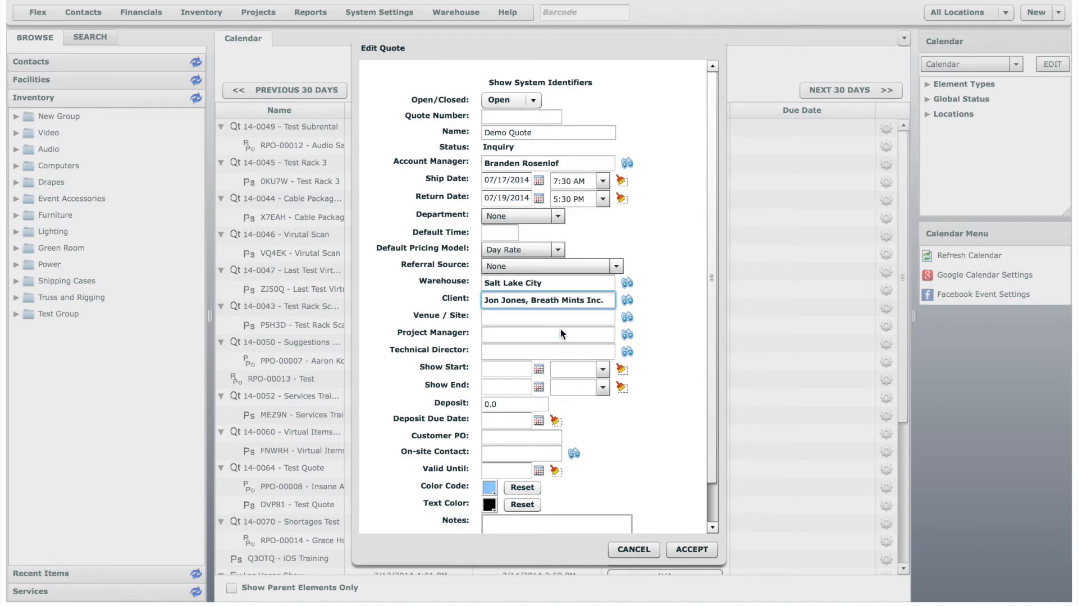
Step: Set the quote's venue to Abravanel Hall, found by searching contacts for "abra", and save the new quote
{"action": "left_click", "coordinate": [627, 318]}
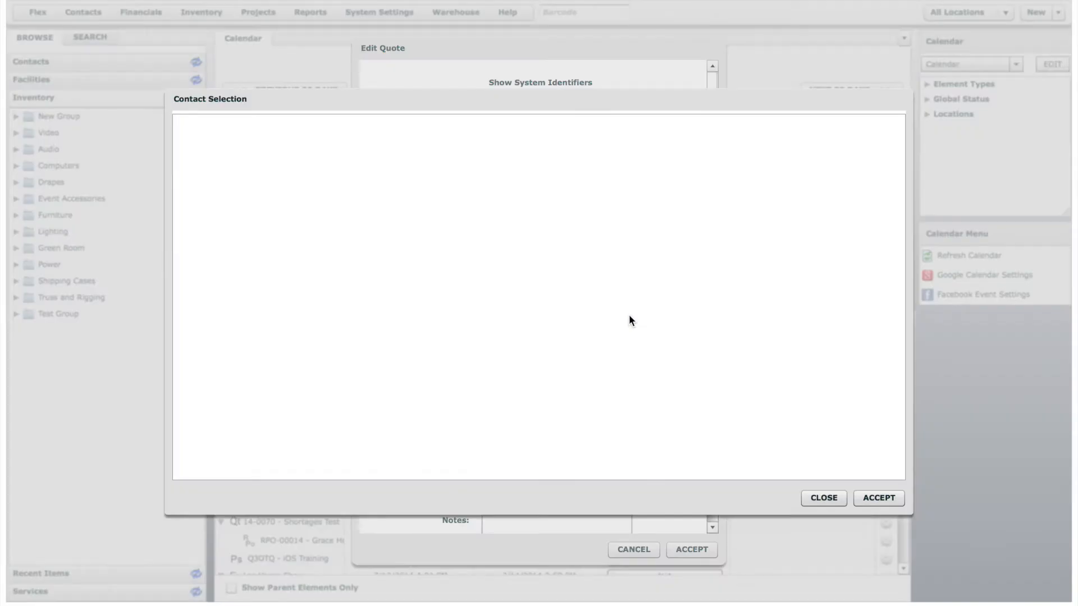
{"action": "type", "text": "abra"}
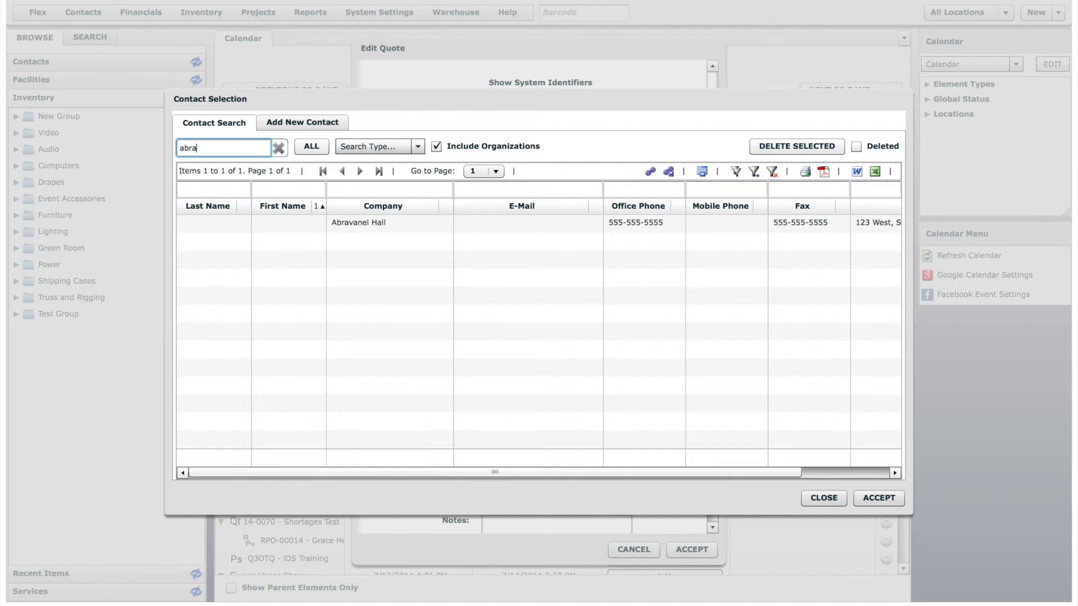
{"action": "double_click", "coordinate": [418, 223]}
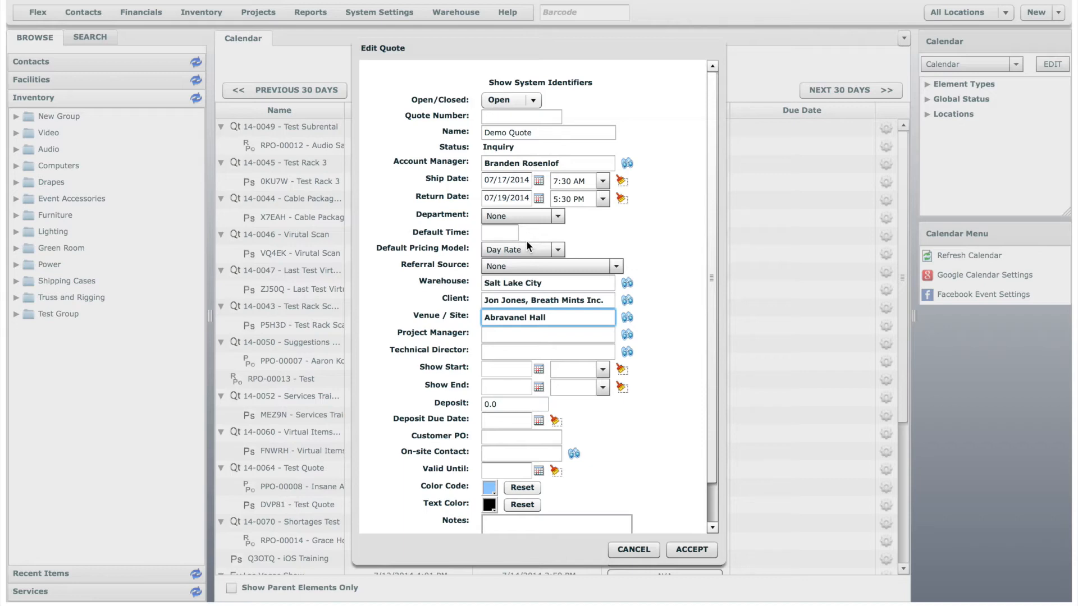
{"action": "left_click_drag", "start_coordinate": [712, 303], "coordinate": [711, 338]}
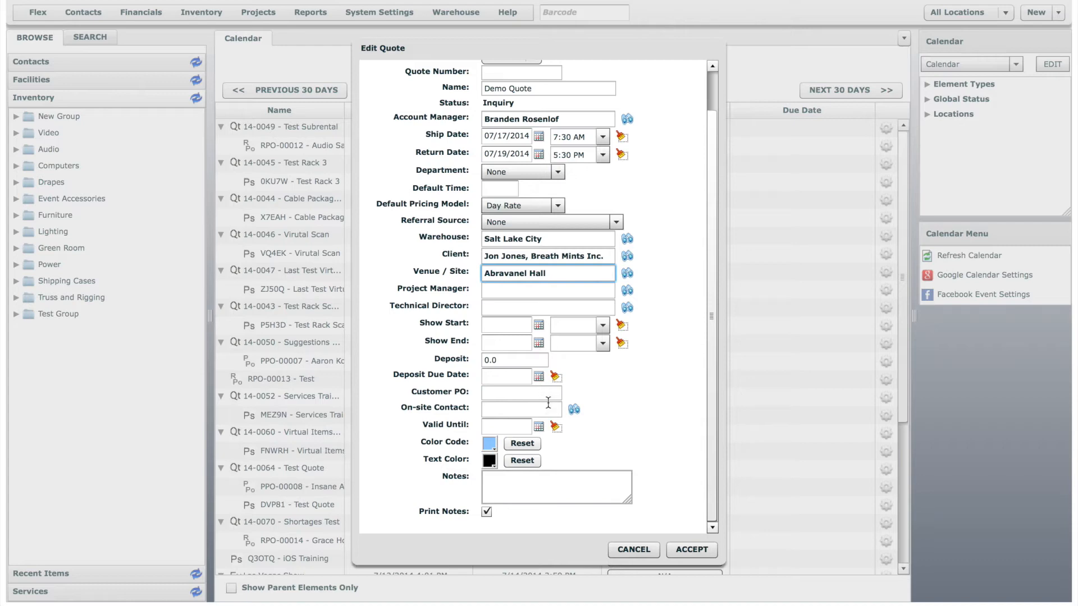
{"action": "left_click", "coordinate": [691, 551]}
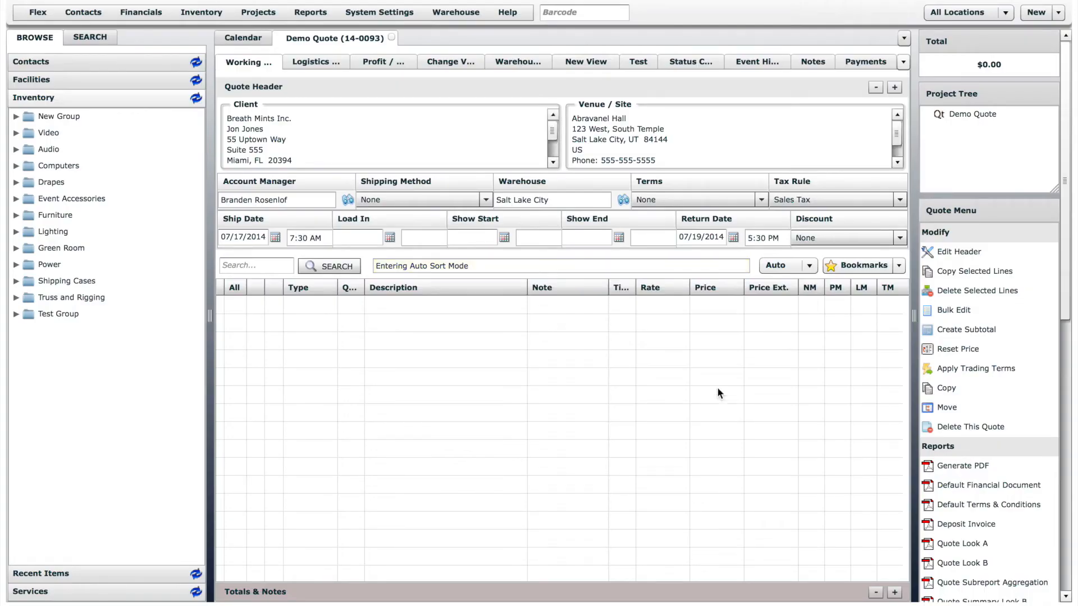
Step: Collapse and re-expand the quote header, and view the contact selection for the client without changing it
{"action": "left_click", "coordinate": [876, 87]}
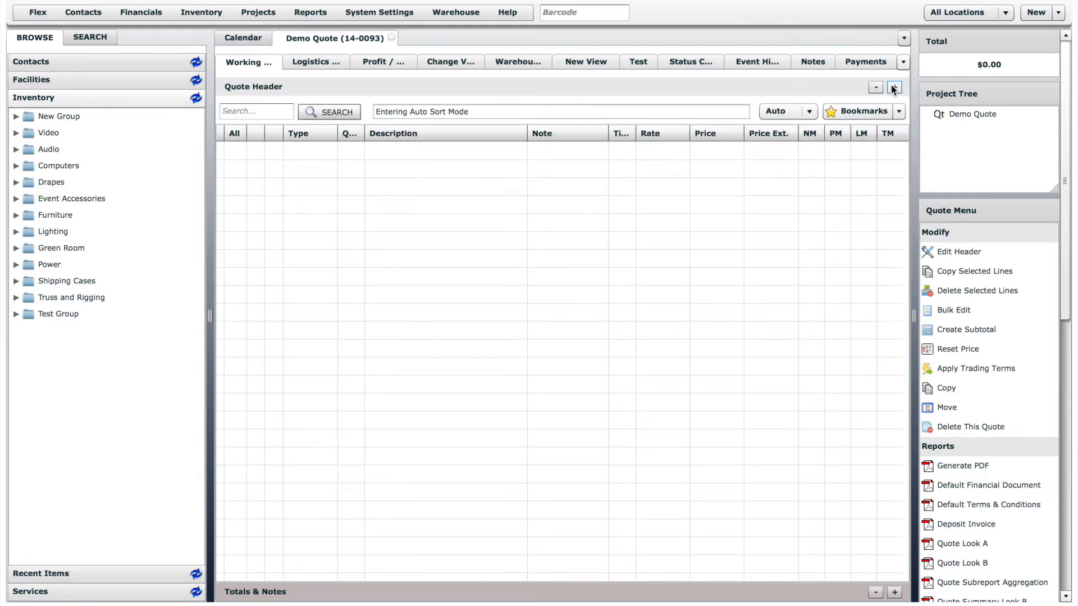
{"action": "left_click", "coordinate": [895, 88]}
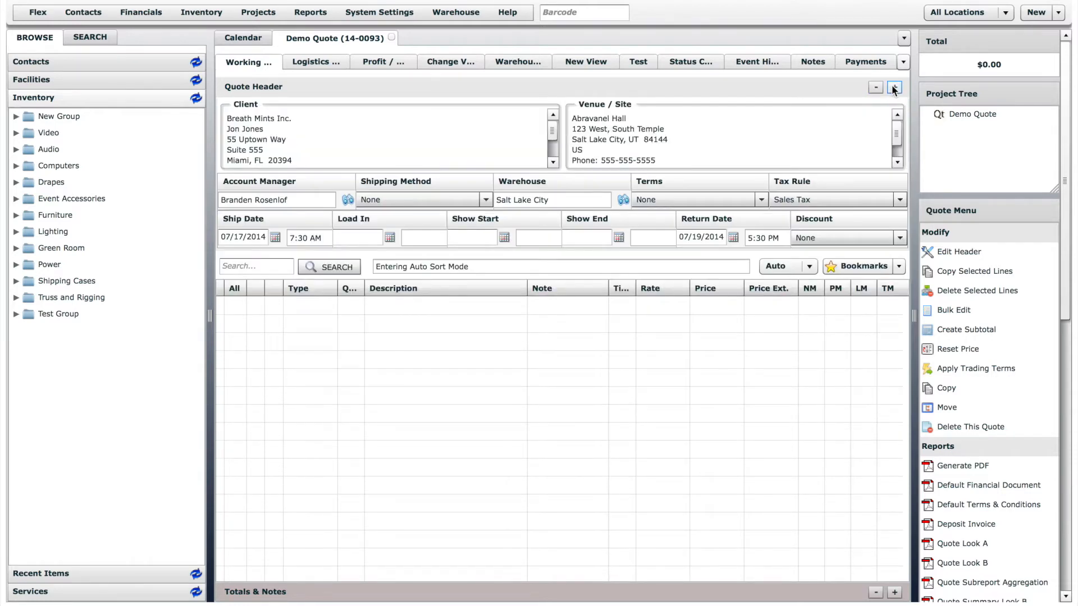
{"action": "left_click", "coordinate": [339, 121]}
{"action": "left_click", "coordinate": [291, 128]}
{"action": "double_click", "coordinate": [291, 128]}
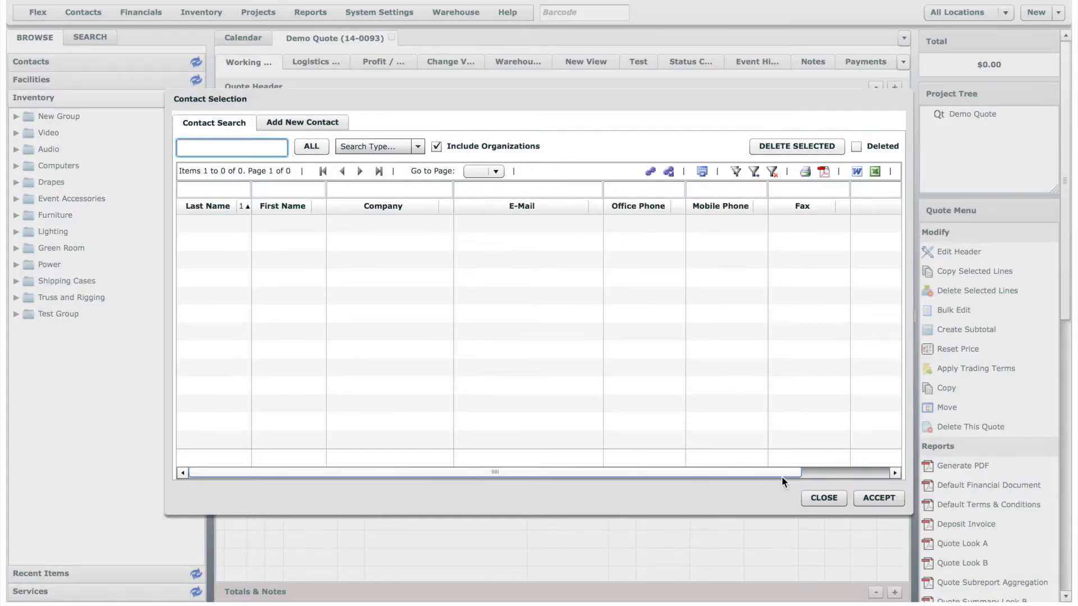
{"action": "left_click", "coordinate": [821, 497]}
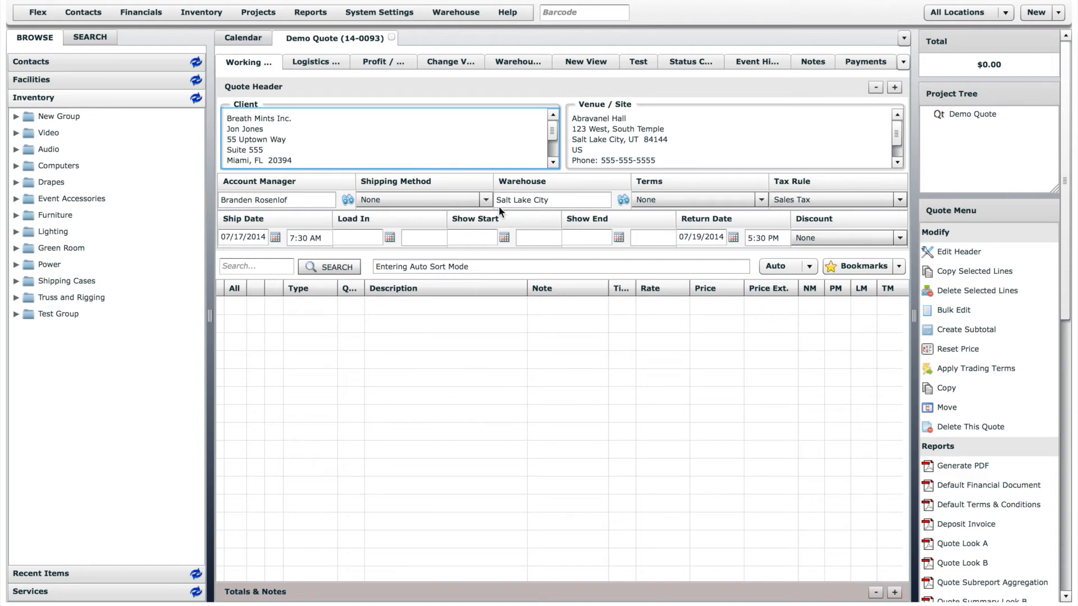
Step: Look at the header's shipping method and warehouse fields and the full quote header form without making changes
{"action": "left_click", "coordinate": [486, 197]}
{"action": "left_click", "coordinate": [486, 197]}
{"action": "left_click", "coordinate": [560, 197]}
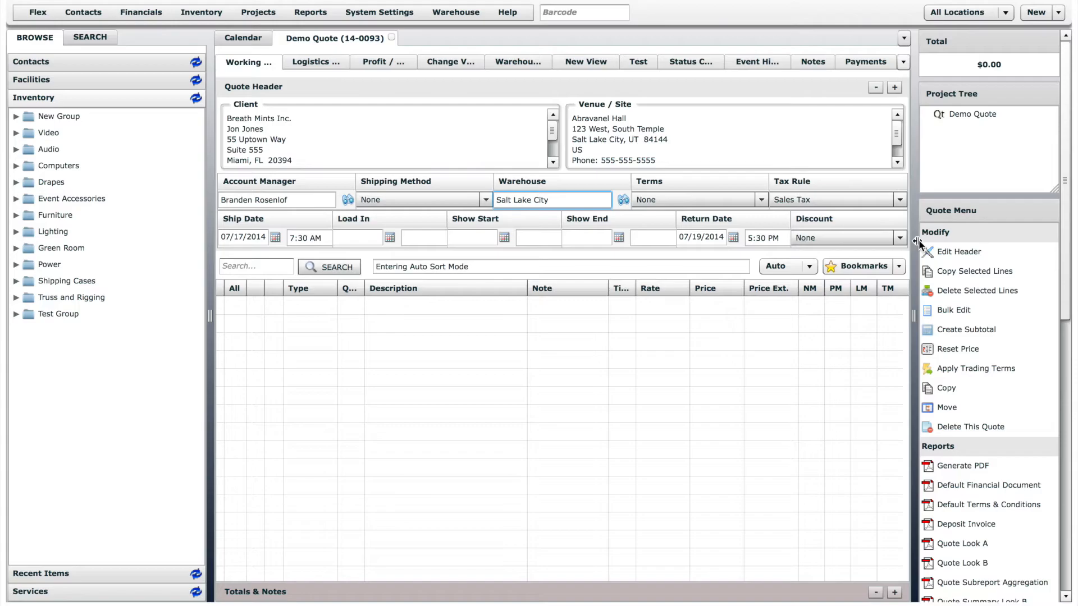
{"action": "left_click", "coordinate": [973, 253]}
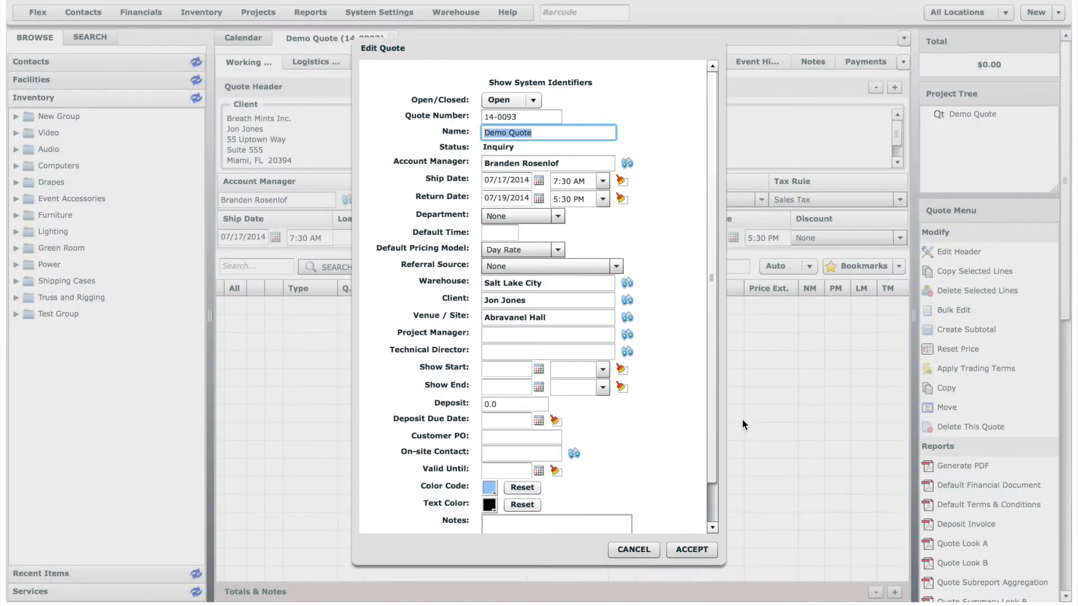
{"action": "left_click", "coordinate": [633, 549]}
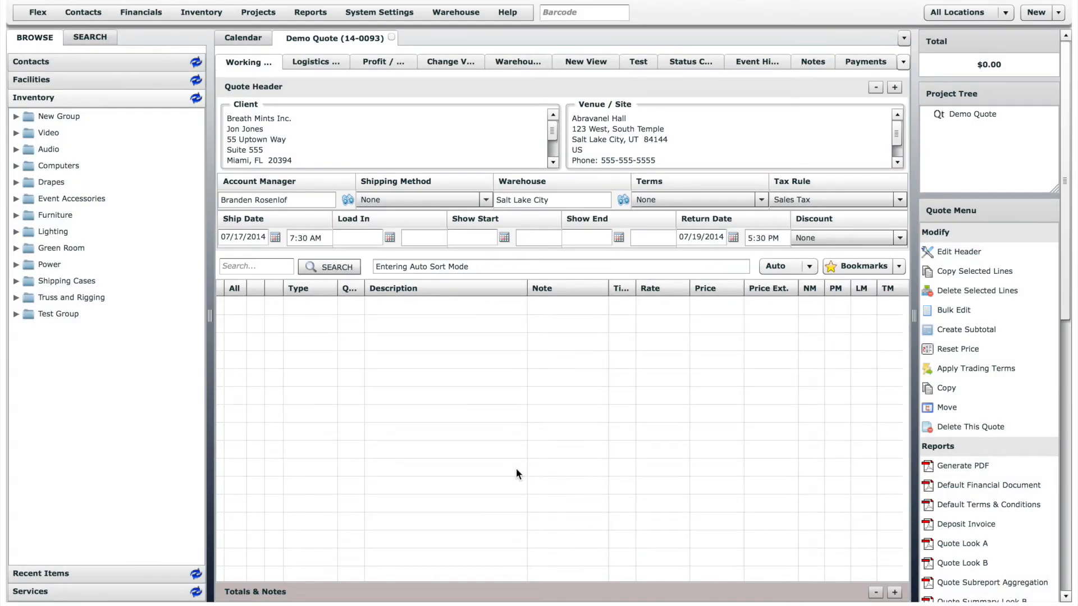
Step: Add one Crown XTi 2000 amplifier from the Audio inventory to the quote
{"action": "left_click", "coordinate": [16, 150]}
{"action": "left_click", "coordinate": [29, 182]}
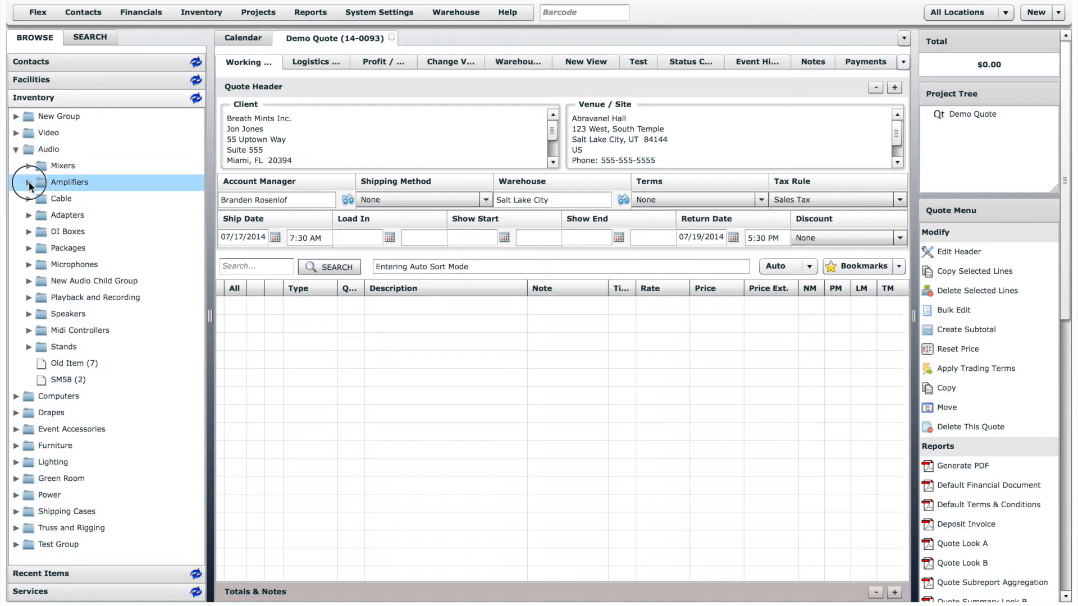
{"action": "left_click", "coordinate": [111, 214]}
{"action": "left_click_drag", "start_coordinate": [110, 214], "coordinate": [291, 330]}
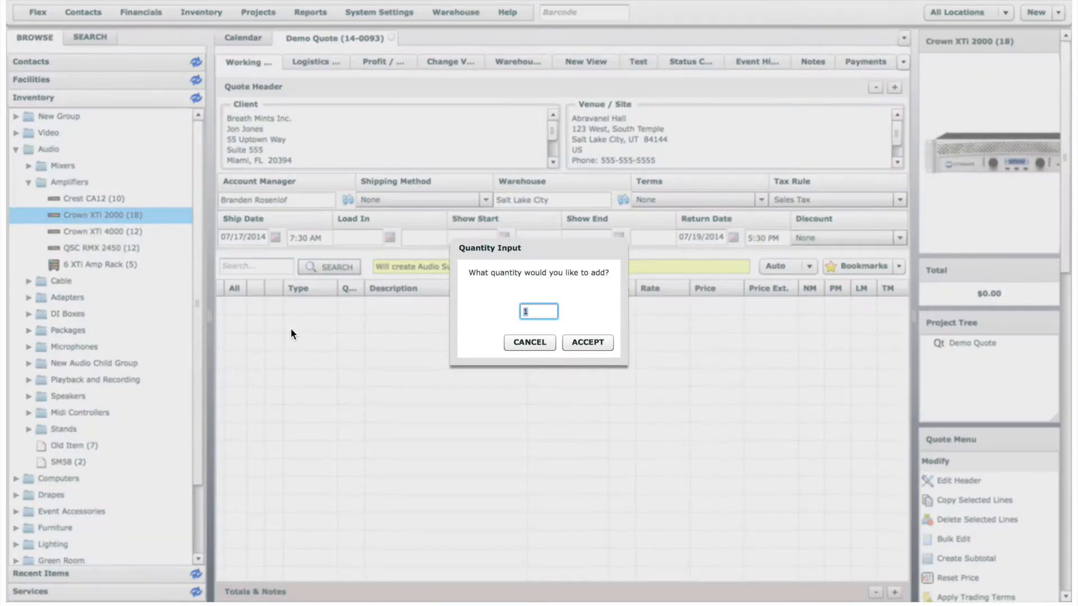
{"action": "left_click", "coordinate": [587, 342]}
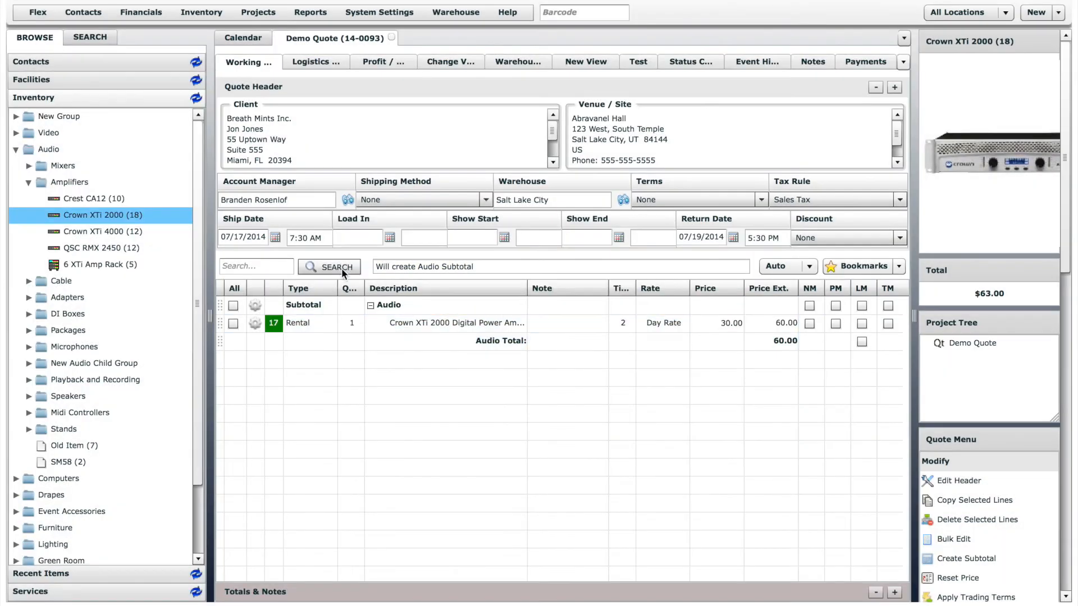
Step: Add two 12 Ch Mackie 1202VLZ4 analog mixers to the quote together with the four suggested XLR Audio Cable 50' units
{"action": "left_click", "coordinate": [25, 165]}
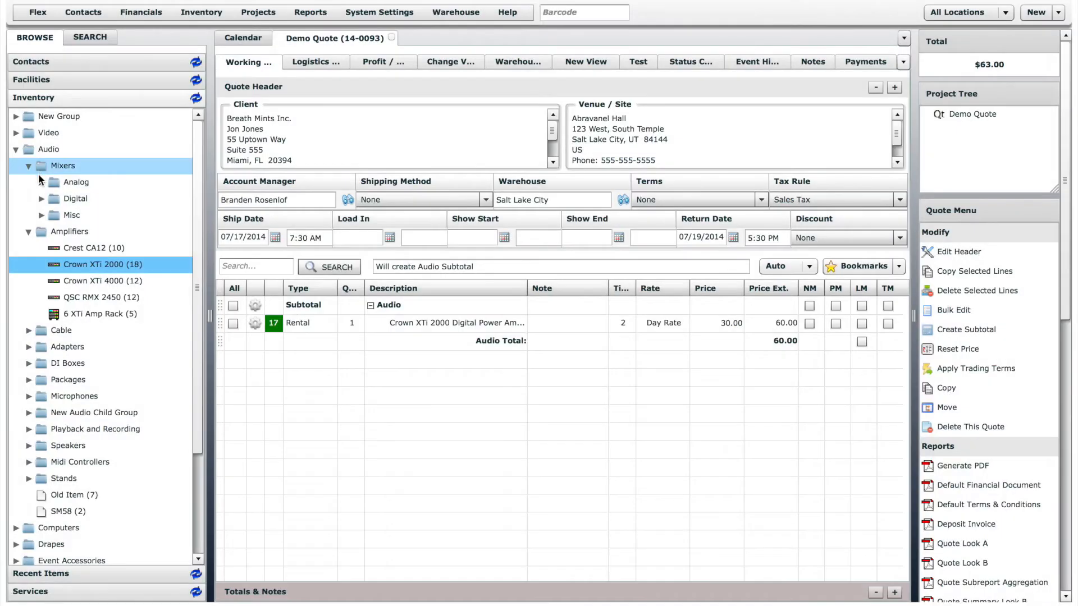
{"action": "left_click", "coordinate": [41, 182]}
{"action": "left_click_drag", "start_coordinate": [95, 198], "coordinate": [323, 372]}
{"action": "left_click_drag", "start_coordinate": [324, 376], "coordinate": [322, 377]}
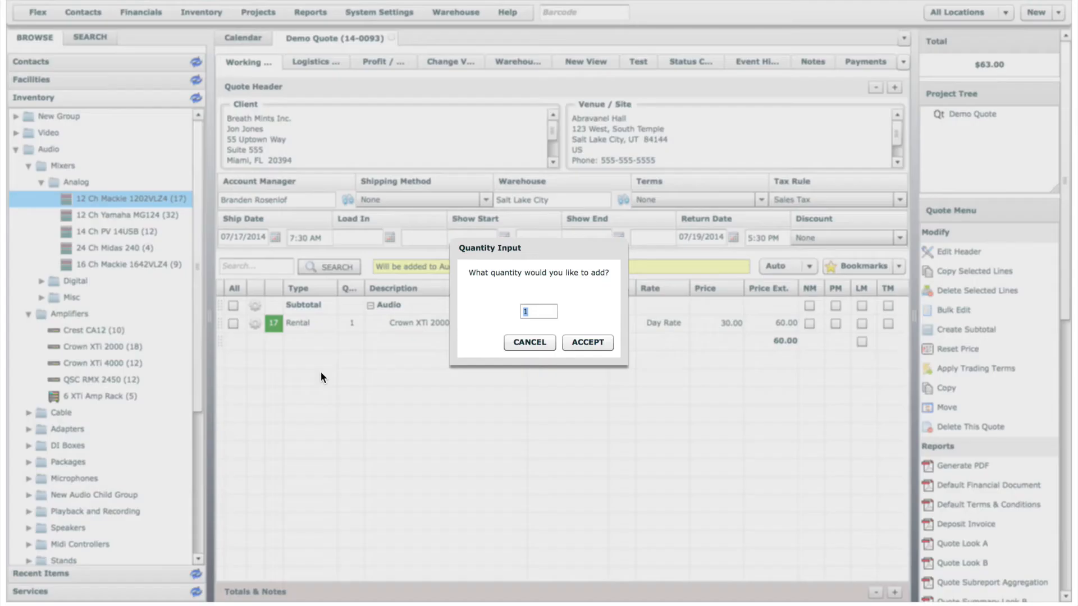
{"action": "type", "text": "2"}
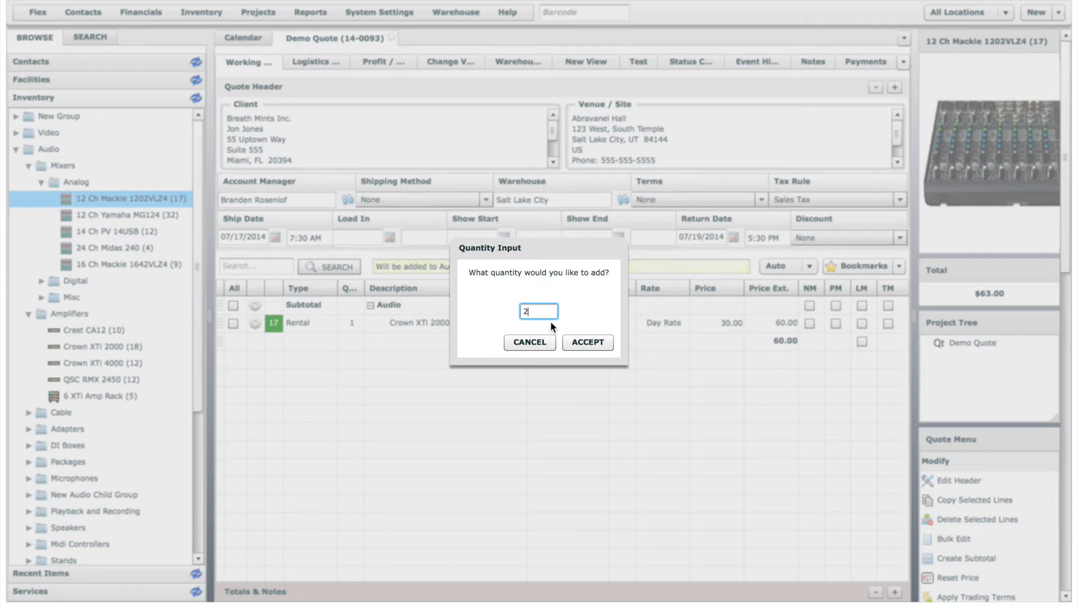
{"action": "left_click", "coordinate": [585, 342]}
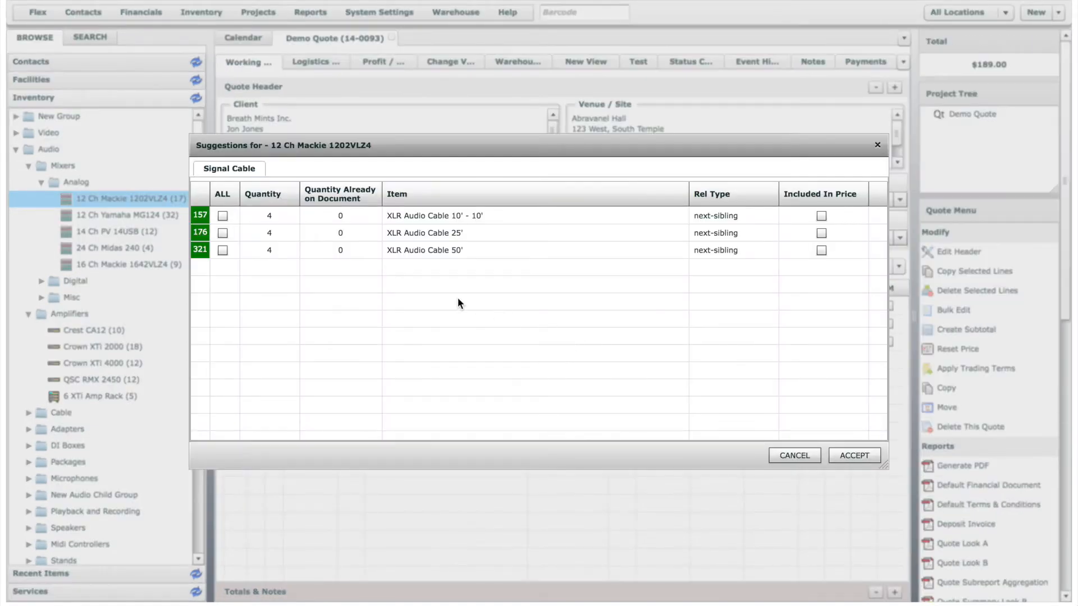
{"action": "left_click", "coordinate": [223, 251]}
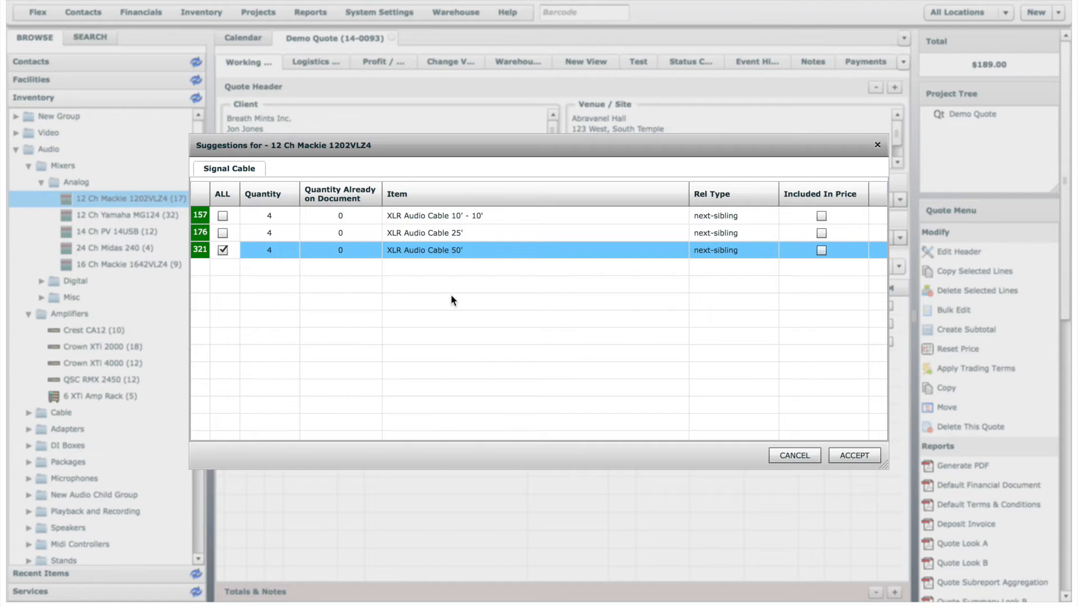
{"action": "left_click", "coordinate": [853, 455]}
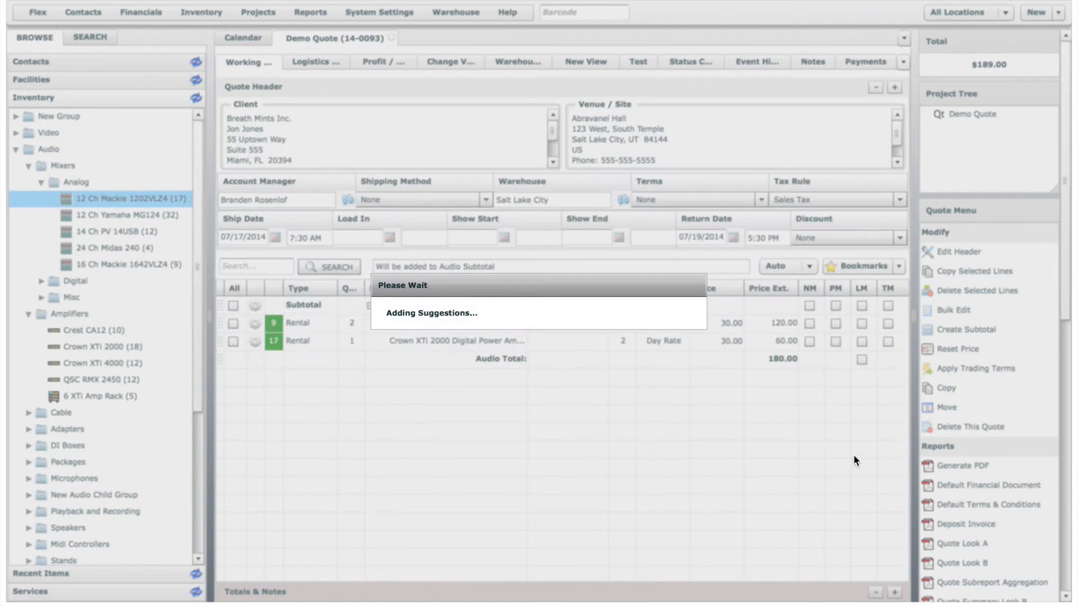
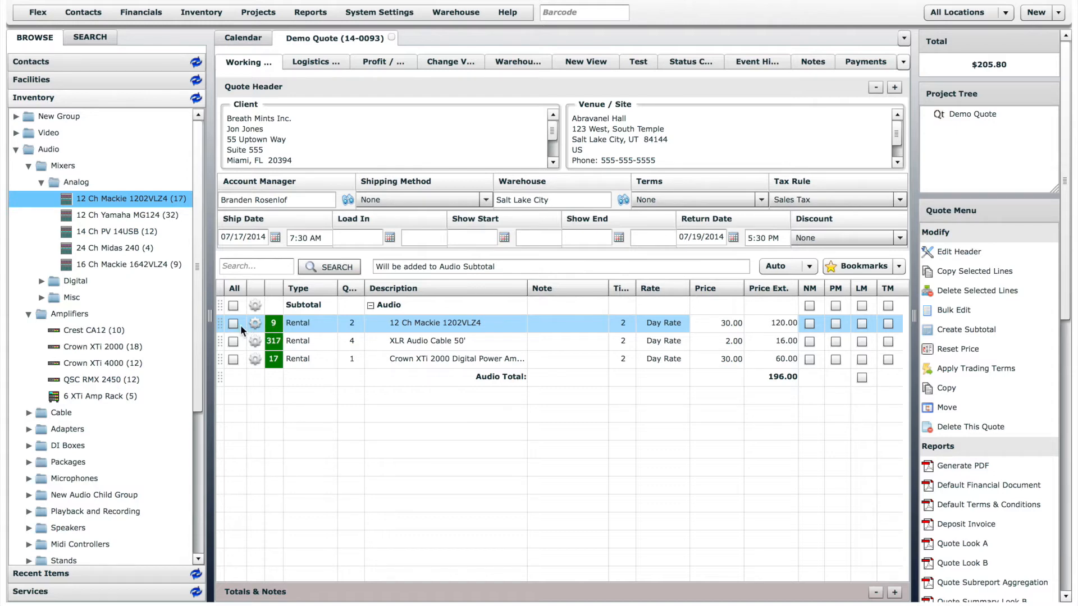
Step: Add six 32 Ch Yamaha LS9 digital mixers from the Audio inventory to the quote
{"action": "left_click", "coordinate": [41, 280]}
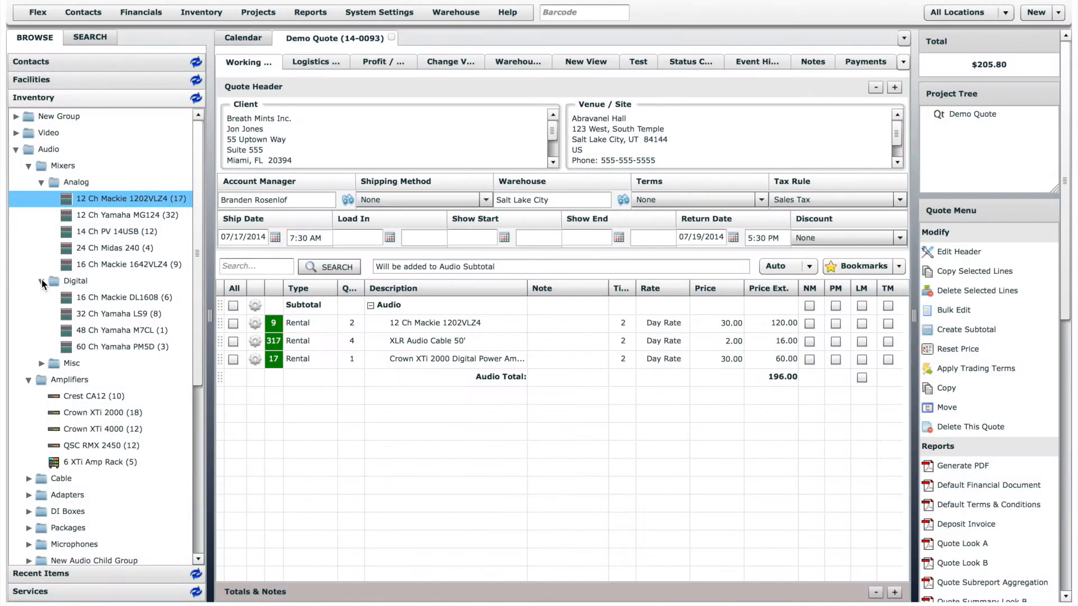
{"action": "left_click_drag", "start_coordinate": [108, 312], "coordinate": [311, 403]}
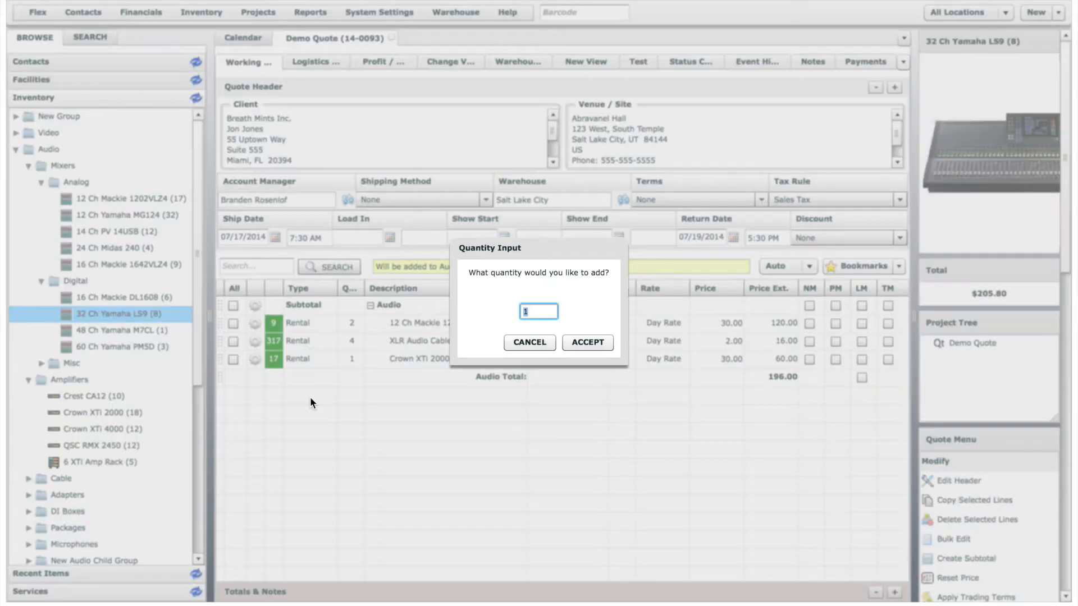
{"action": "type", "text": "6"}
{"action": "key", "text": "Return"}
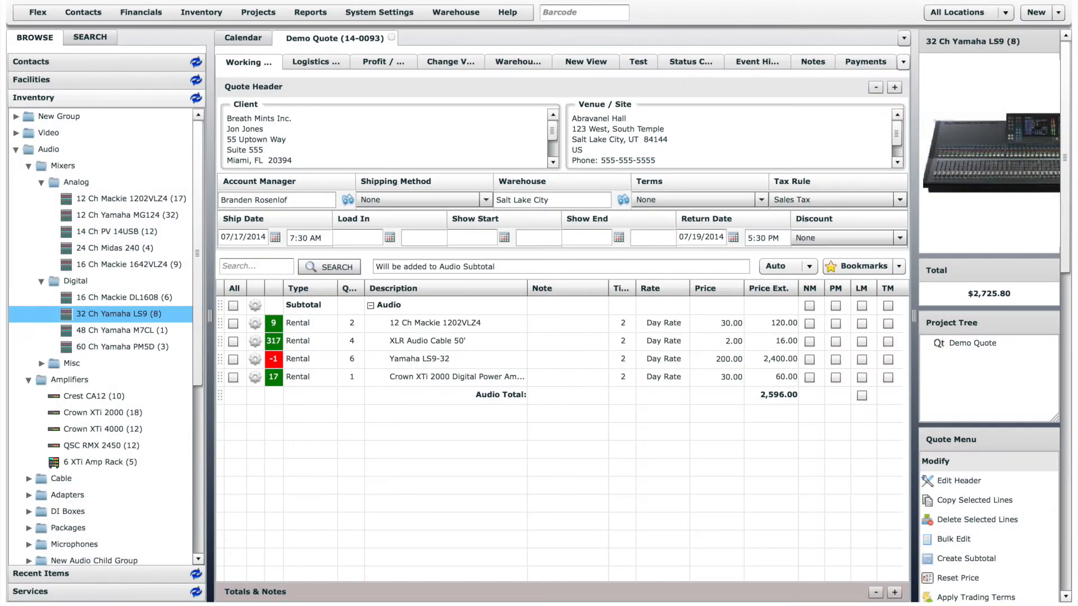
Step: Check the conflicts of the Yamaha LS9-32 line and subrent the shortage from the listed vendor at $150.00 per day
{"action": "left_click", "coordinate": [254, 361]}
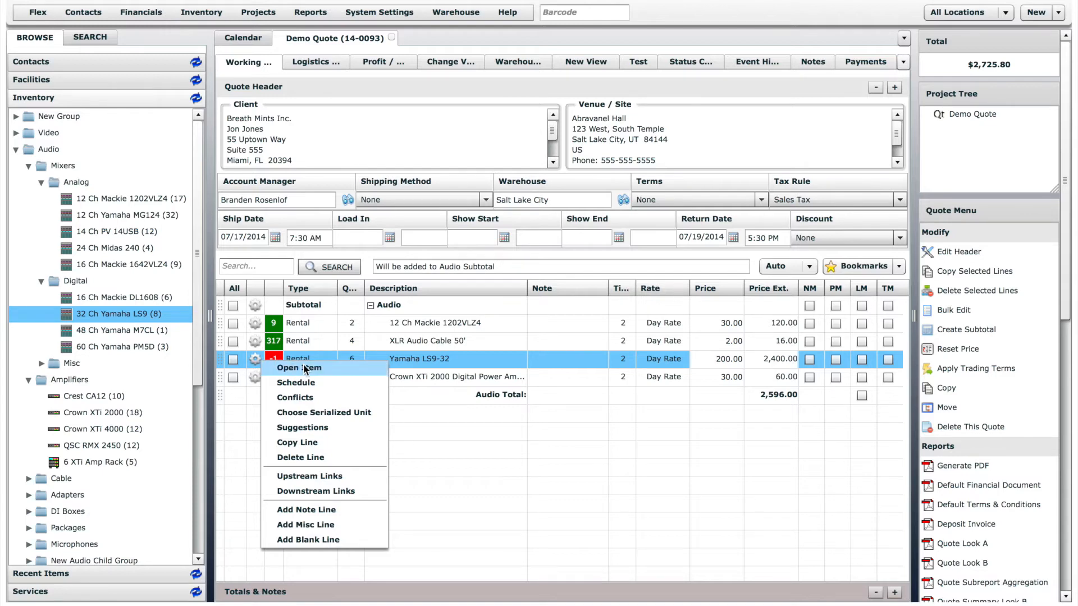
{"action": "left_click", "coordinate": [314, 397]}
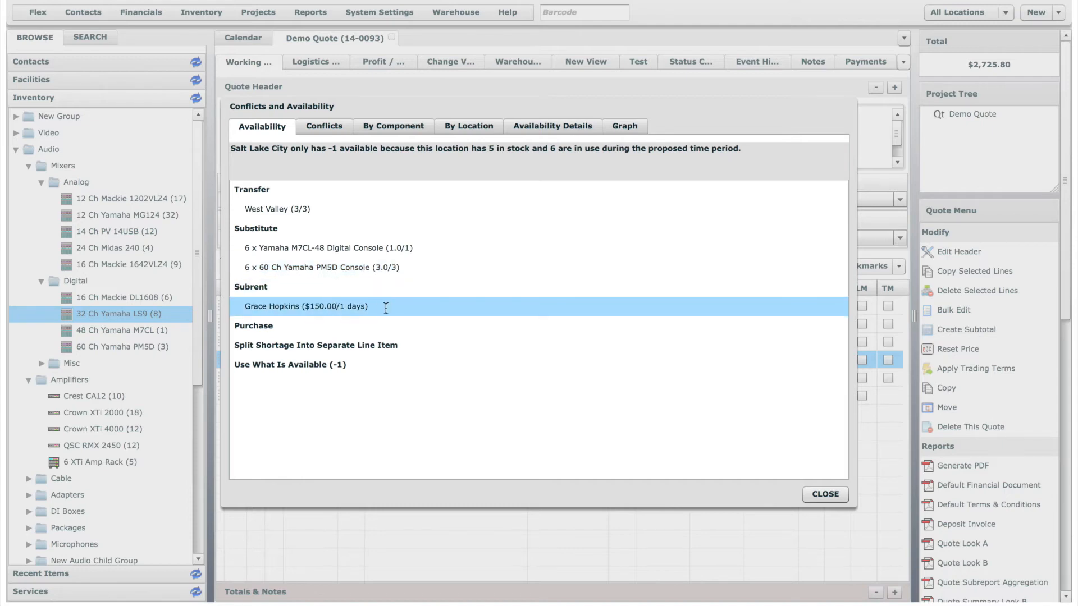
{"action": "left_click", "coordinate": [348, 306]}
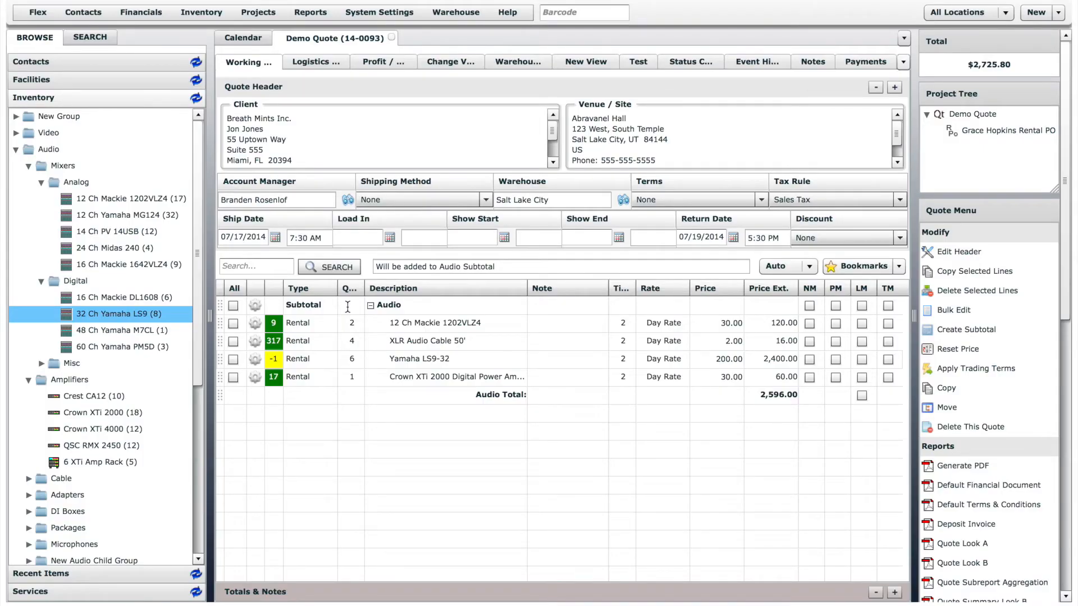
Step: Review the rental PO attached to Demo Quote, and look at the quote's available modes for placing line items
{"action": "double_click", "coordinate": [1000, 133]}
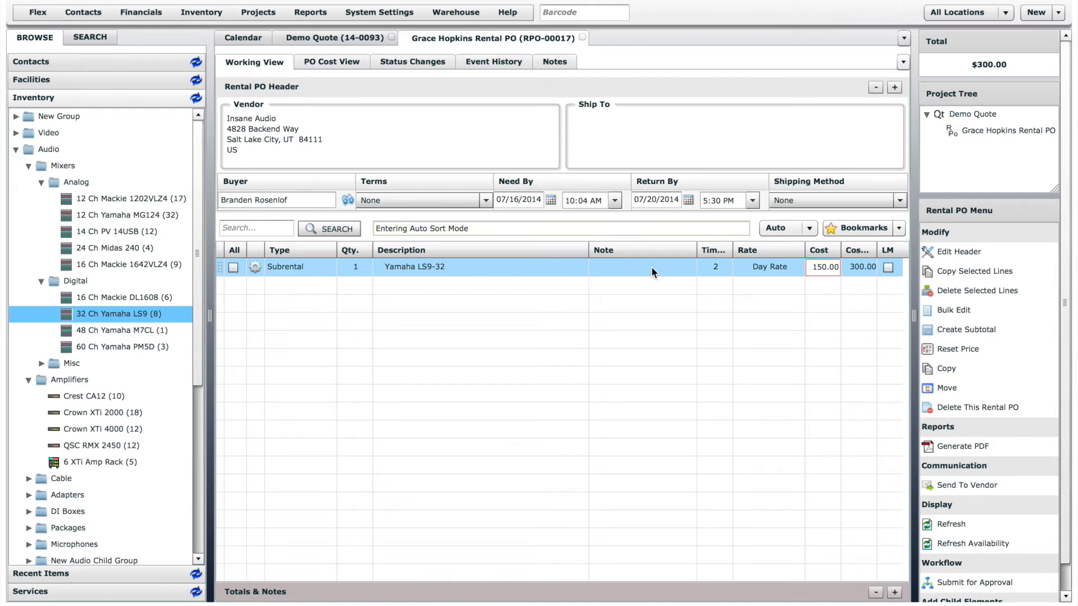
{"action": "left_click", "coordinate": [582, 37]}
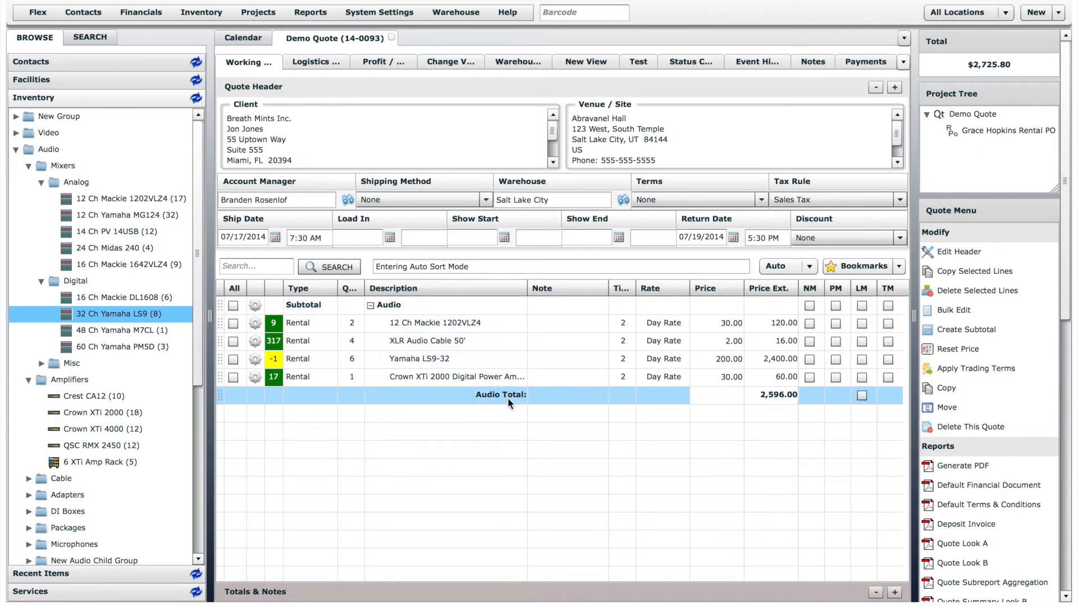
{"action": "left_click", "coordinate": [809, 269]}
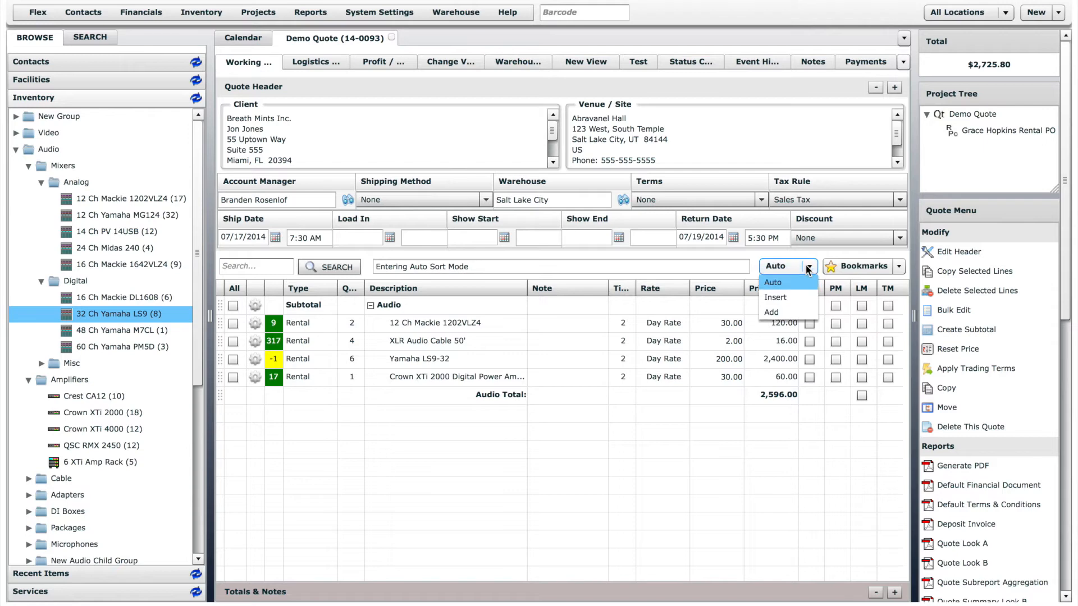
{"action": "left_click", "coordinate": [809, 269]}
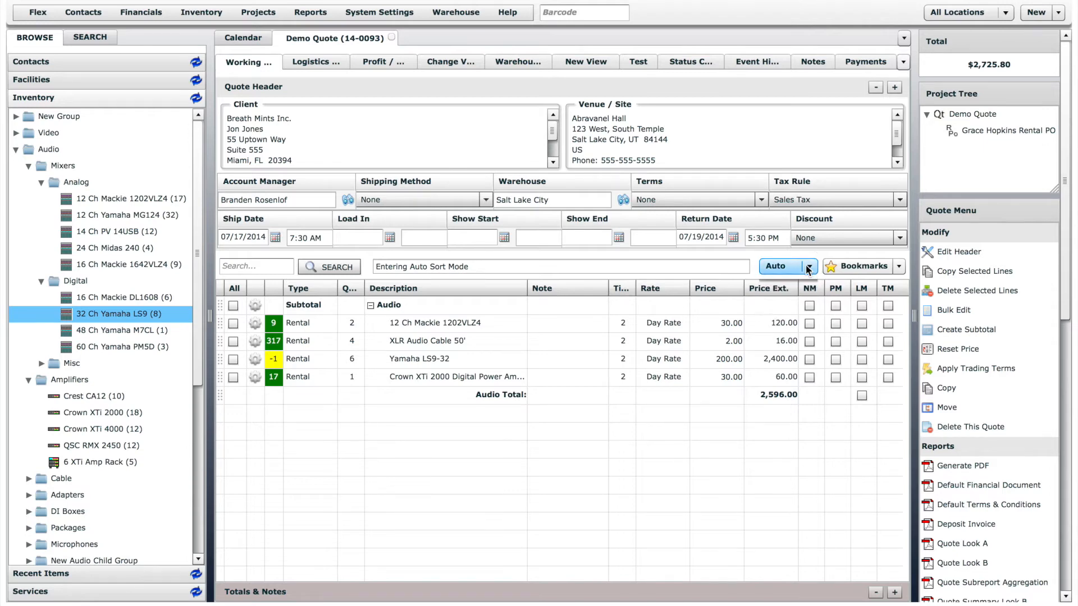
Step: Add one Barco FLM HD18 18K HD Projector from the Video inventory to the quote, with the suggested Barco TLD 2.0 - 2.8 Lens
{"action": "left_click", "coordinate": [16, 133]}
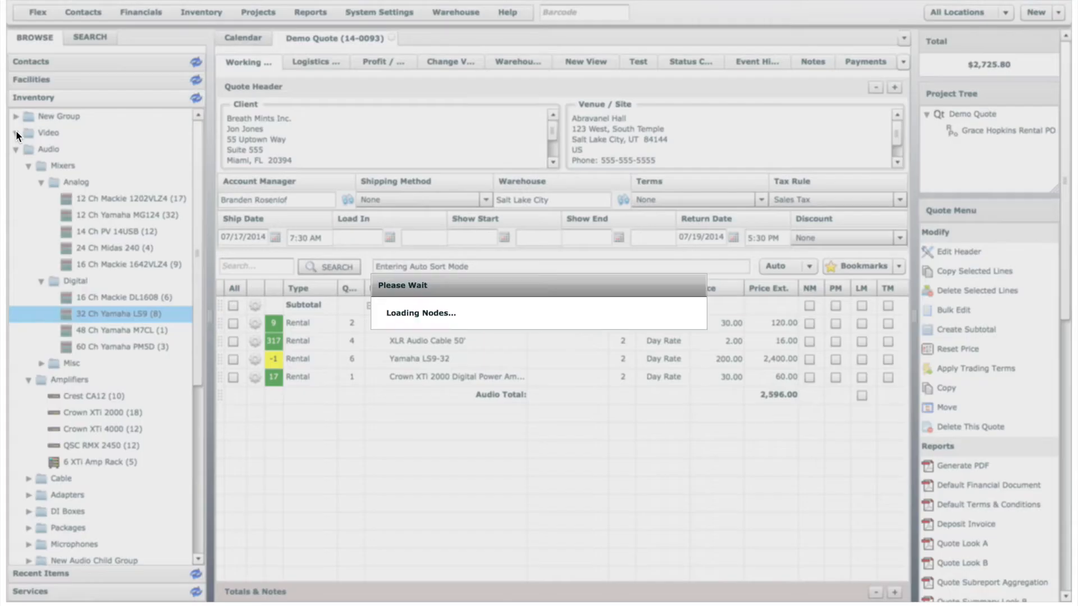
{"action": "left_click", "coordinate": [29, 232]}
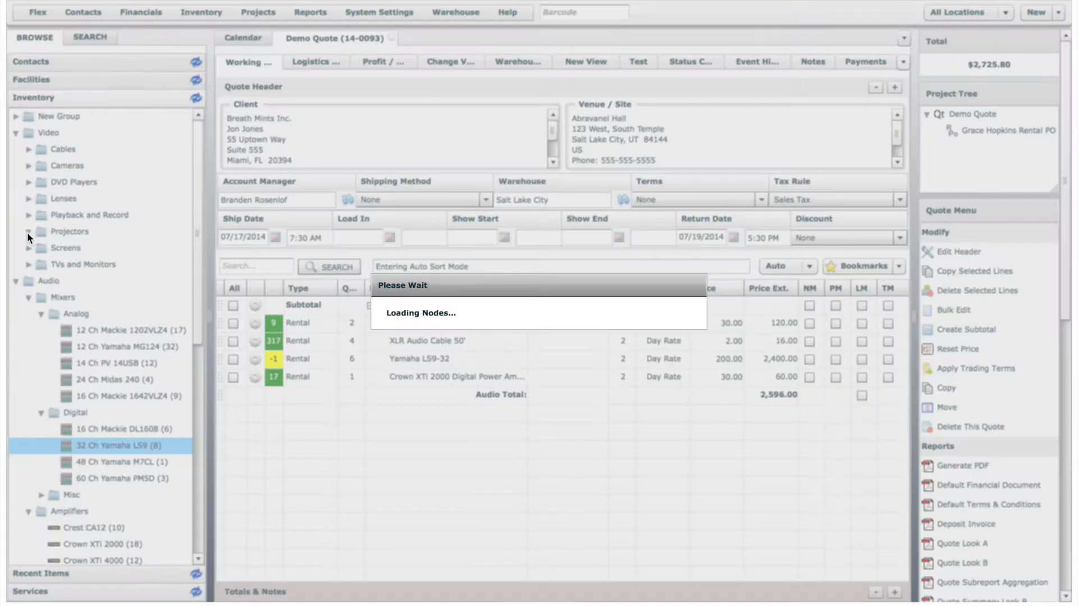
{"action": "left_click_drag", "start_coordinate": [84, 248], "coordinate": [483, 447]}
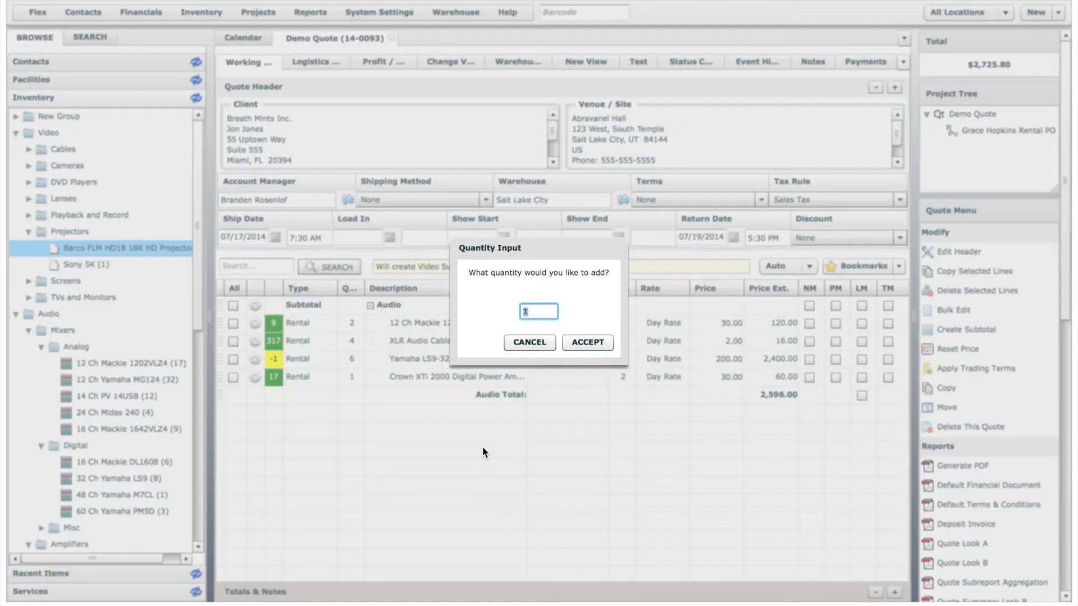
{"action": "left_click", "coordinate": [585, 344]}
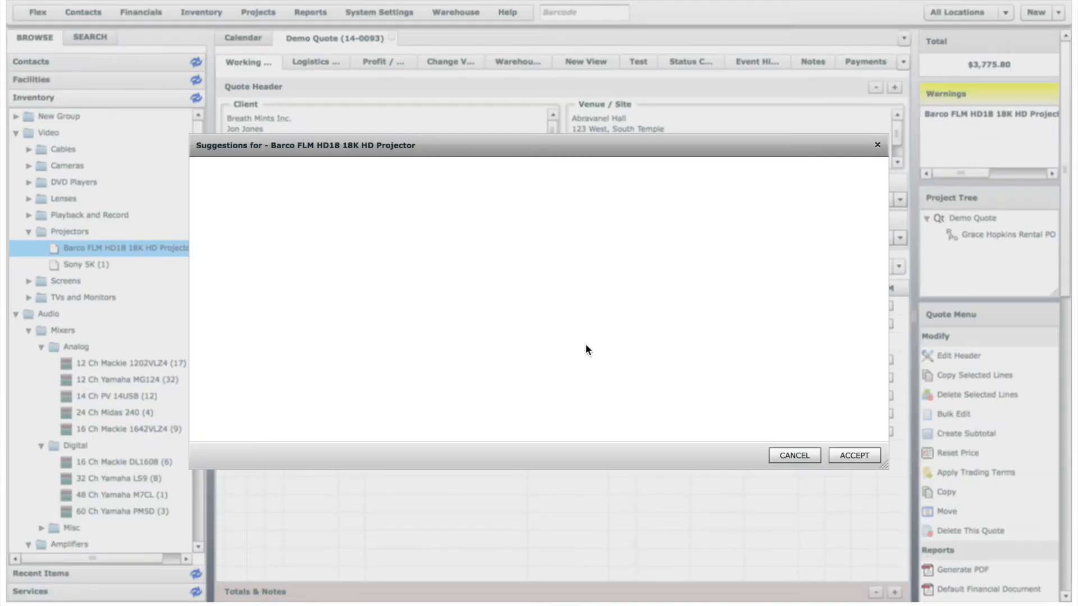
{"action": "left_click", "coordinate": [223, 233]}
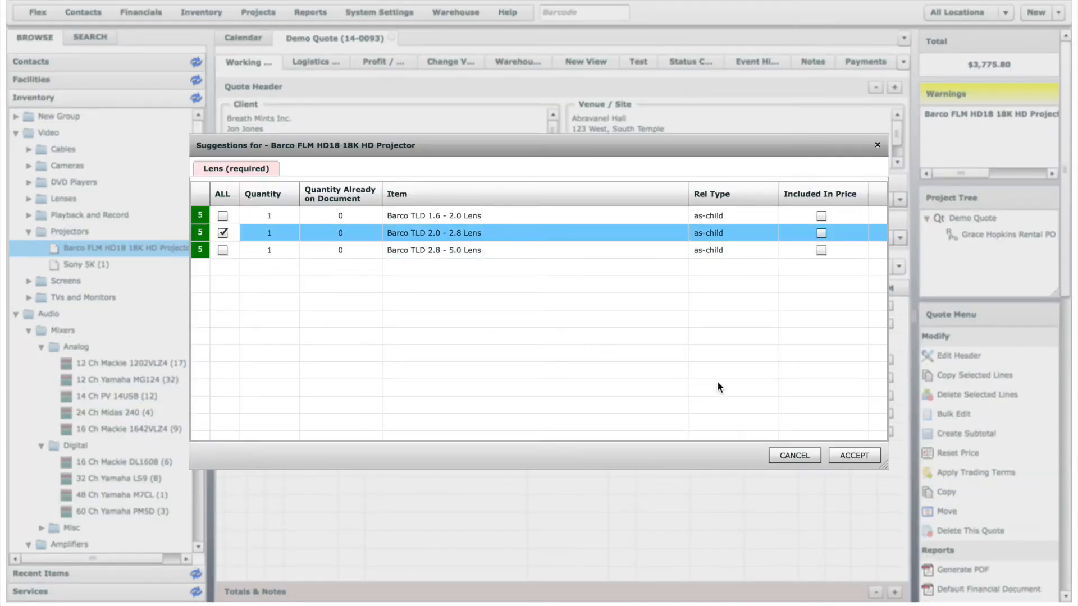
{"action": "left_click", "coordinate": [854, 456]}
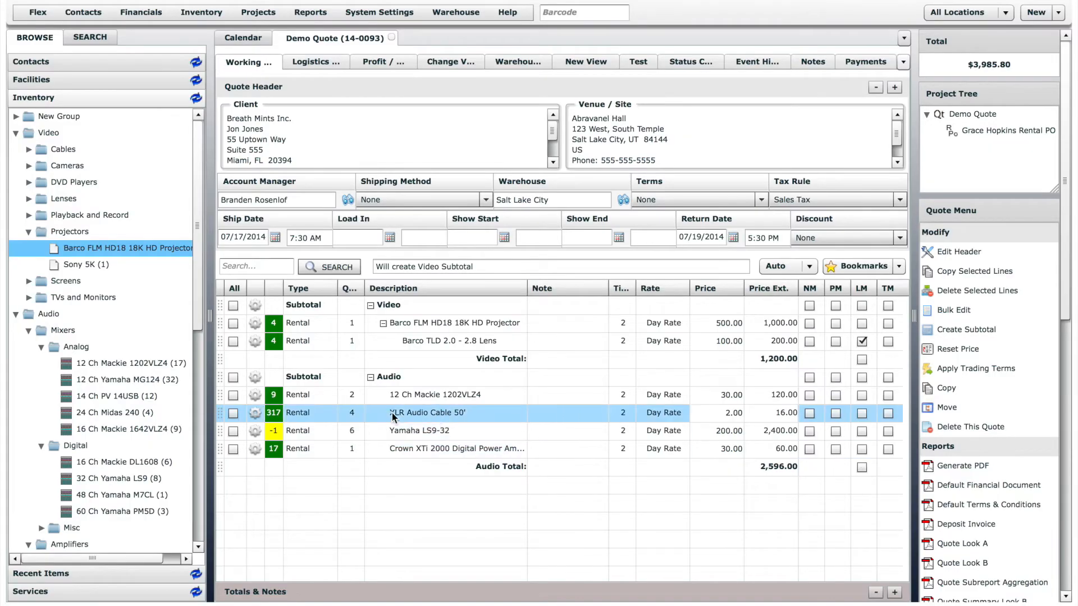
Step: Add four VARI*LITE VL3000 Spot fixtures from the Intelligent Lighting inventory to the quote
{"action": "scroll", "coordinate": [199, 345], "scroll_direction": "down", "scroll_amount": 1}
{"action": "left_click_drag", "start_coordinate": [200, 343], "coordinate": [197, 534]}
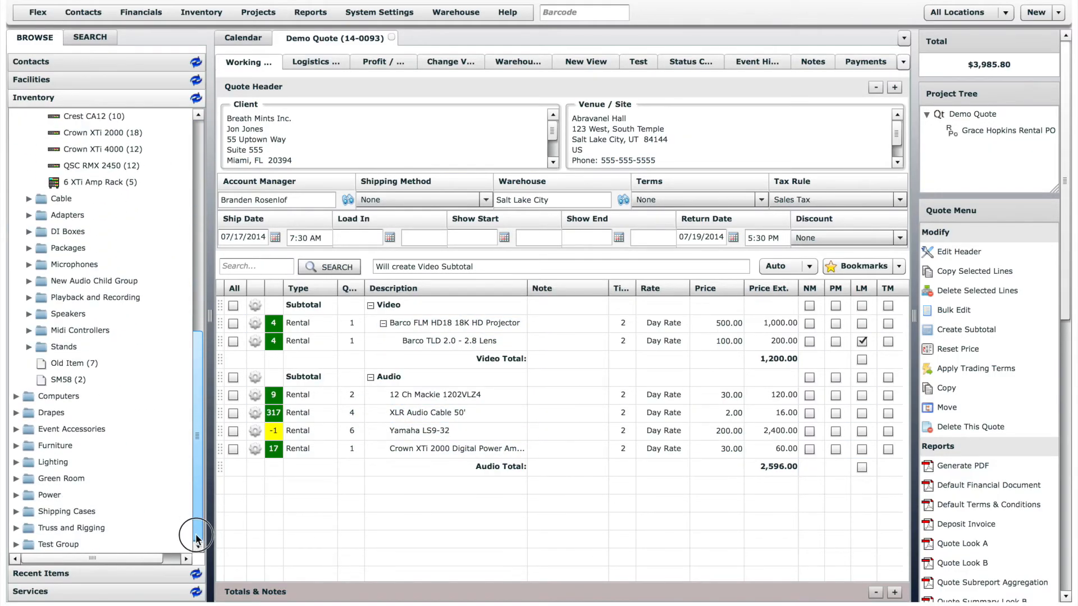
{"action": "left_click", "coordinate": [16, 462]}
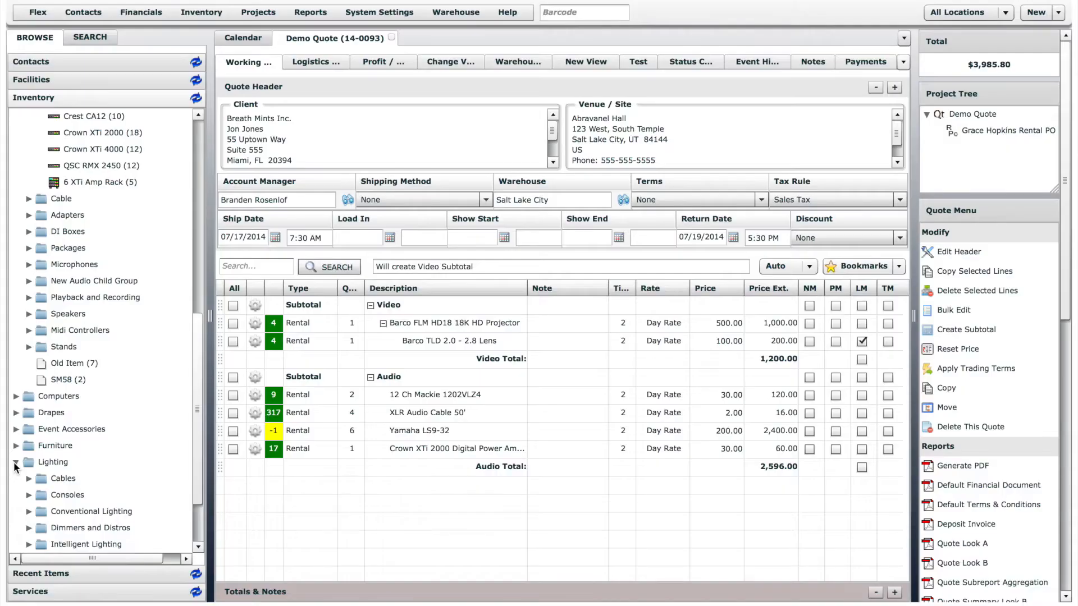
{"action": "left_click_drag", "start_coordinate": [195, 478], "coordinate": [197, 518]}
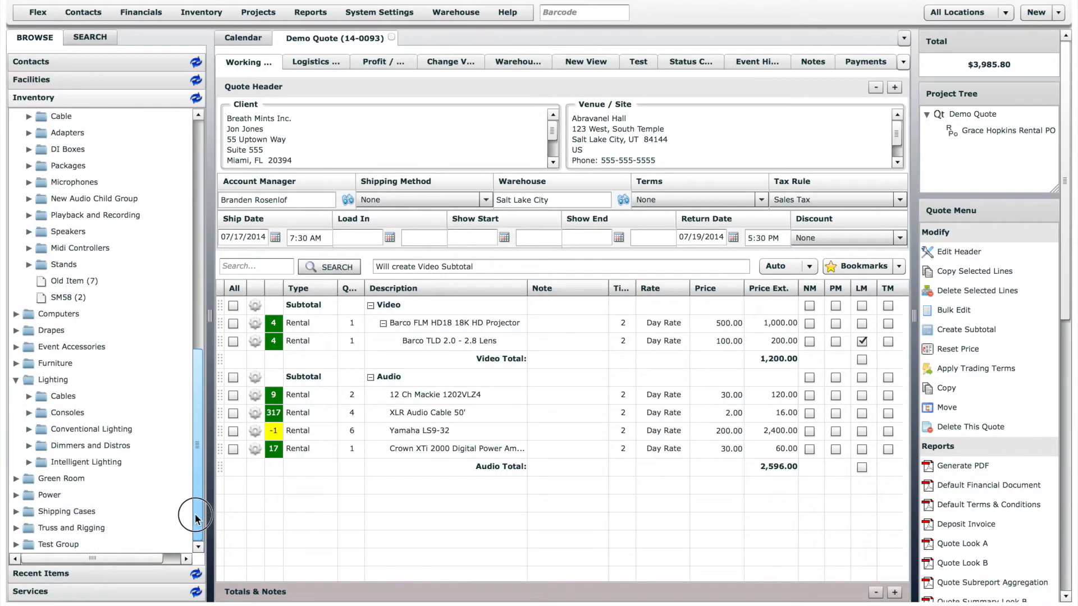
{"action": "left_click", "coordinate": [28, 462]}
{"action": "left_click", "coordinate": [93, 477]}
{"action": "left_click_drag", "start_coordinate": [92, 471], "coordinate": [298, 507]}
{"action": "type", "text": "4"}
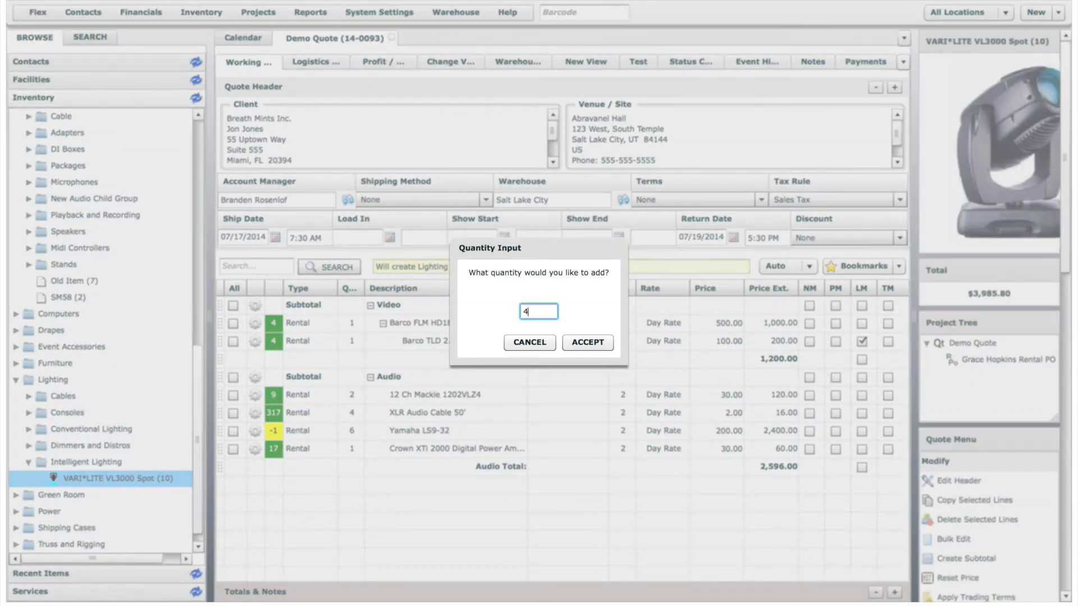
{"action": "key", "text": "Return"}
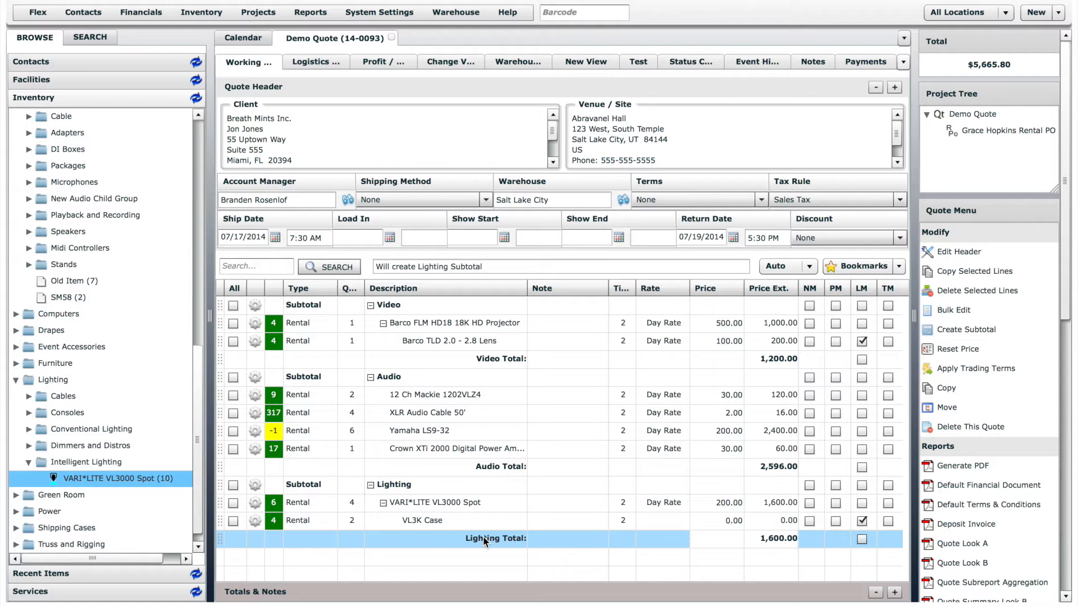
Step: Switch the quote to Insert mode and add one wired Shure SM57 microphone below the Lighting total
{"action": "left_click", "coordinate": [776, 266]}
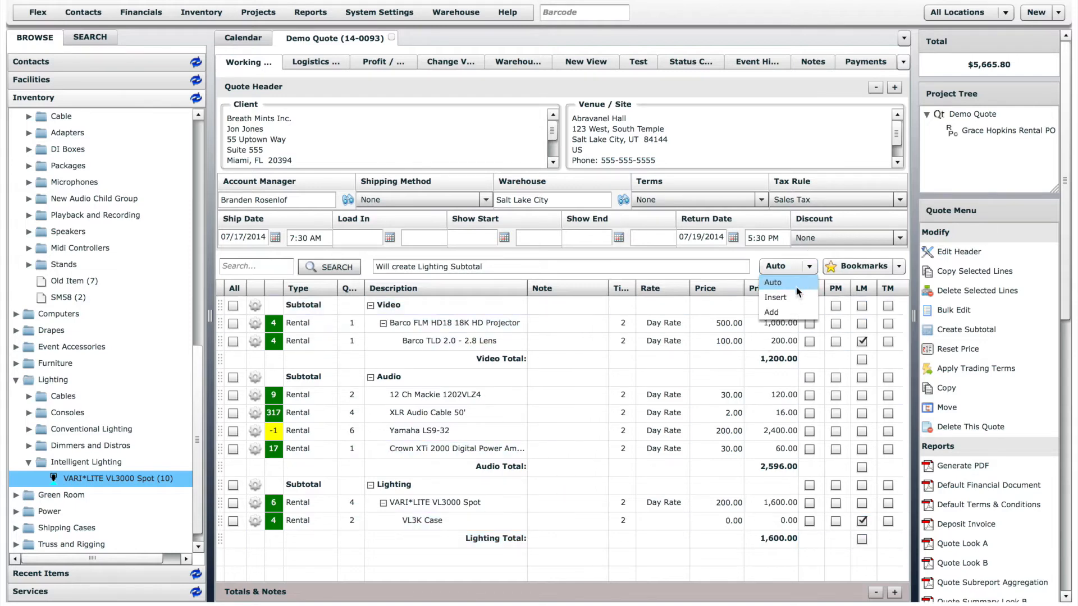
{"action": "left_click", "coordinate": [793, 293]}
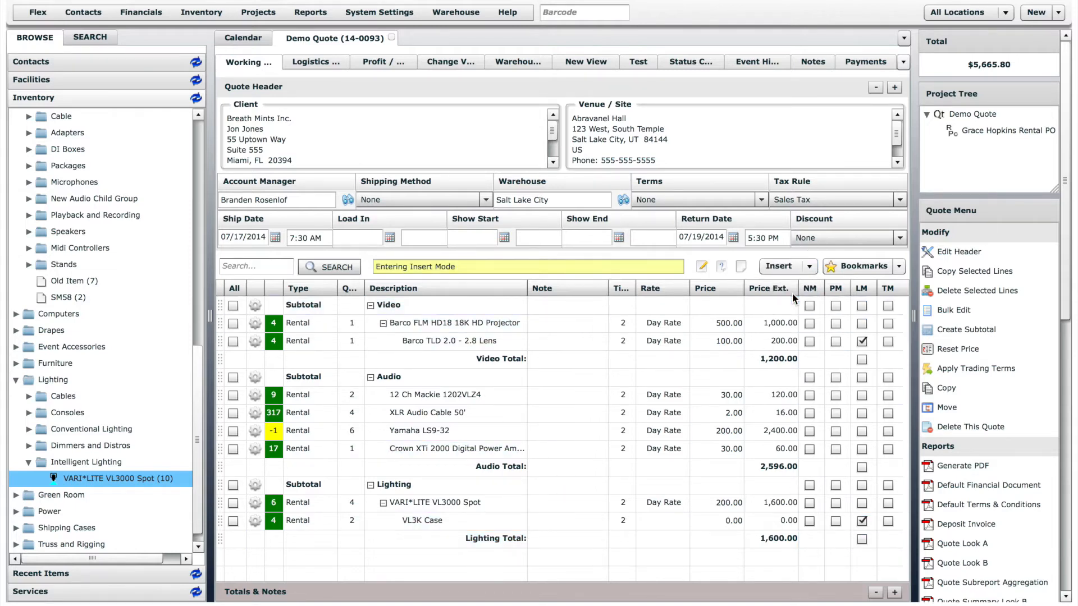
{"action": "left_click_drag", "start_coordinate": [197, 371], "coordinate": [196, 293]}
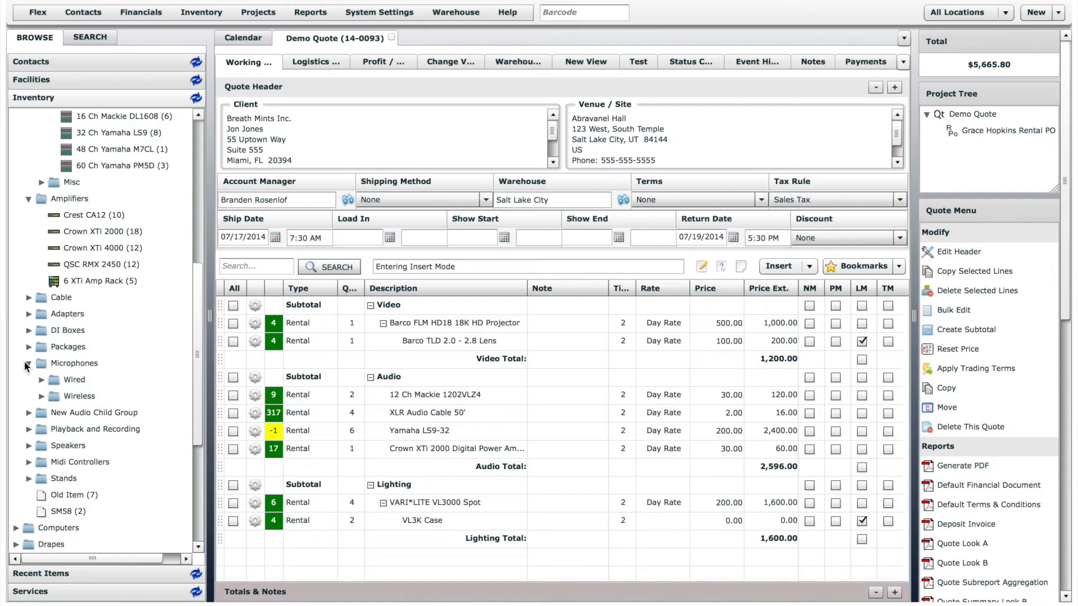
{"action": "left_click", "coordinate": [28, 364]}
{"action": "left_click", "coordinate": [42, 380]}
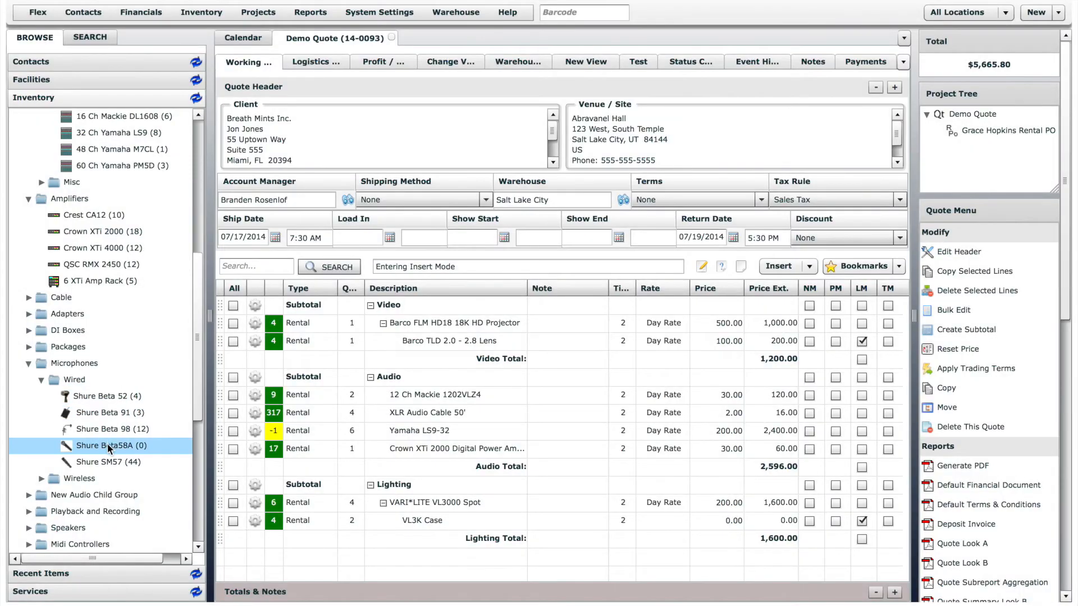
{"action": "left_click_drag", "start_coordinate": [107, 461], "coordinate": [449, 552]}
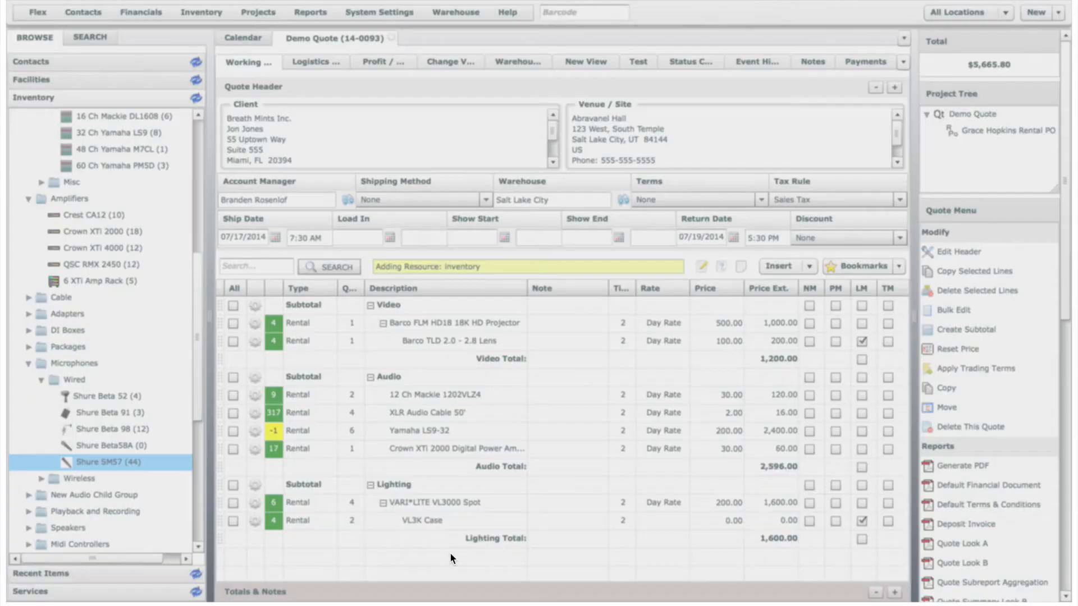
{"action": "left_click", "coordinate": [591, 341]}
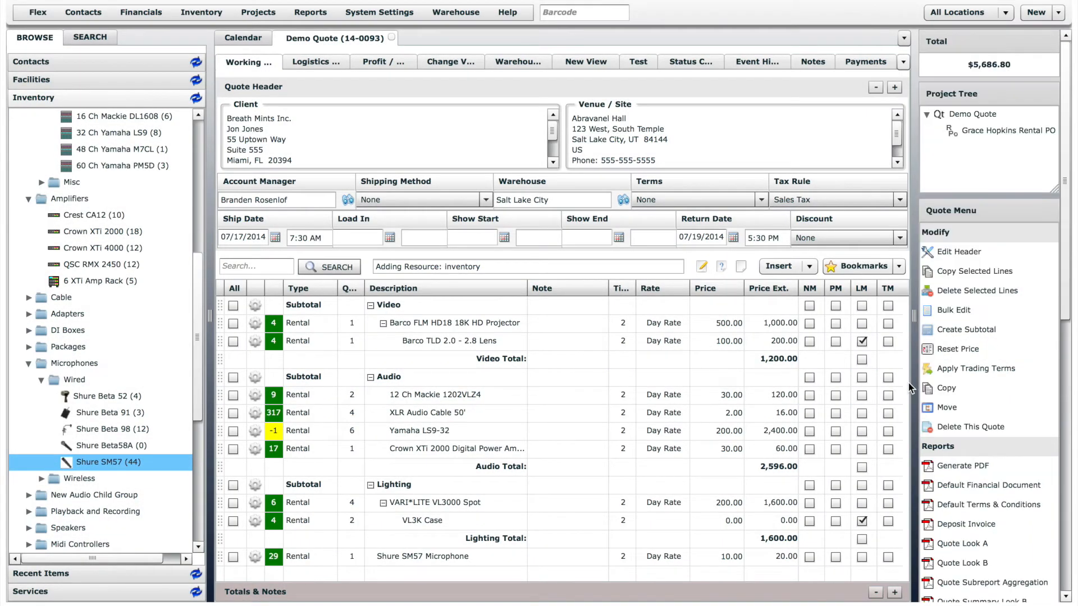
Step: Add one QSC RMX 2450 amplifier to the quote in Add mode, and return the quote to Auto mode
{"action": "left_click", "coordinate": [804, 267]}
{"action": "left_click", "coordinate": [771, 310]}
{"action": "left_click_drag", "start_coordinate": [100, 265], "coordinate": [567, 315]}
{"action": "left_click", "coordinate": [577, 341]}
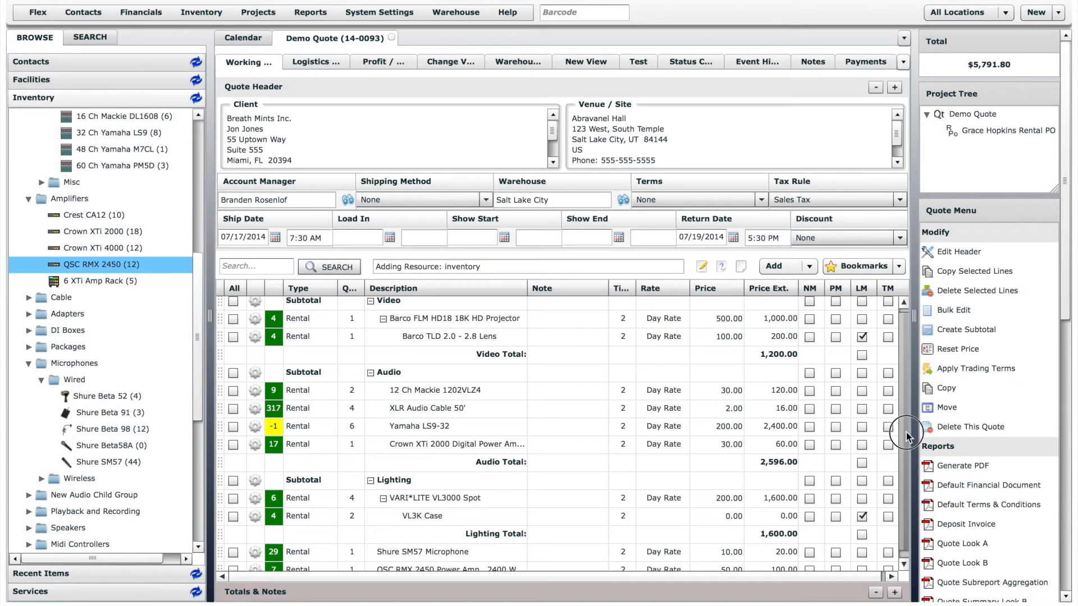
{"action": "left_click", "coordinate": [906, 437]}
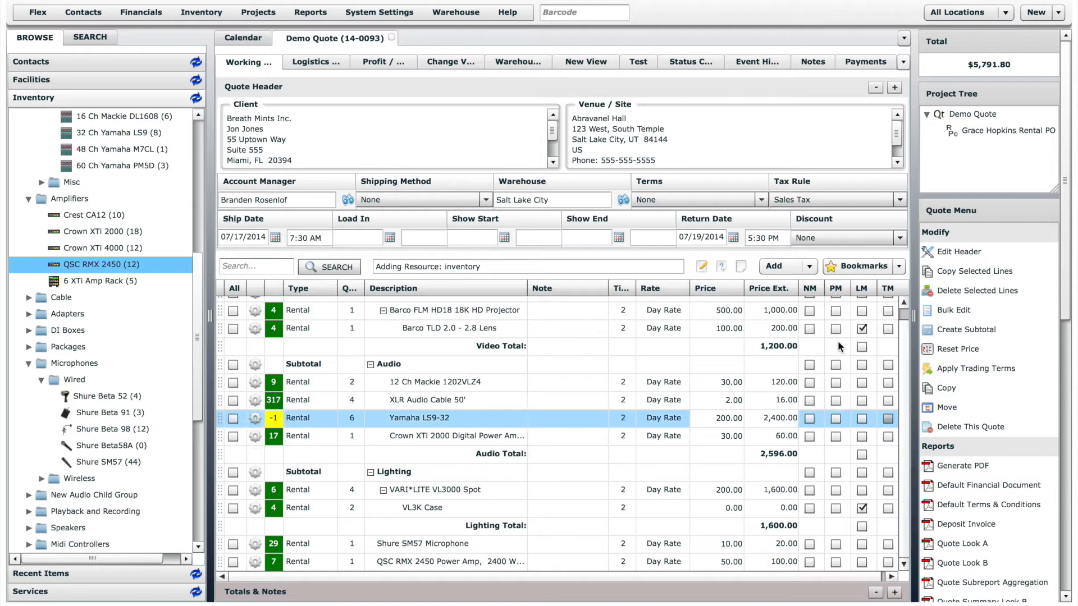
{"action": "left_click", "coordinate": [809, 266]}
{"action": "left_click", "coordinate": [809, 283]}
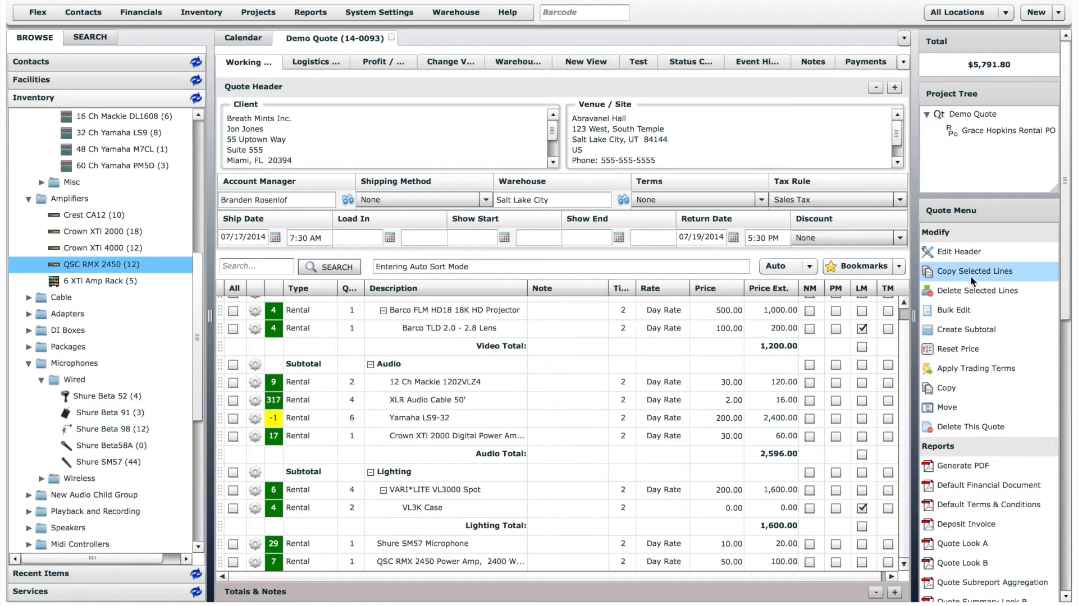
Step: Copy the 12 Ch Mackie 1202VLZ4, XLR Audio Cable 50' and Yamaha LS9-32 lines of the Audio subtotal
{"action": "left_click", "coordinate": [233, 382]}
{"action": "left_click", "coordinate": [233, 400]}
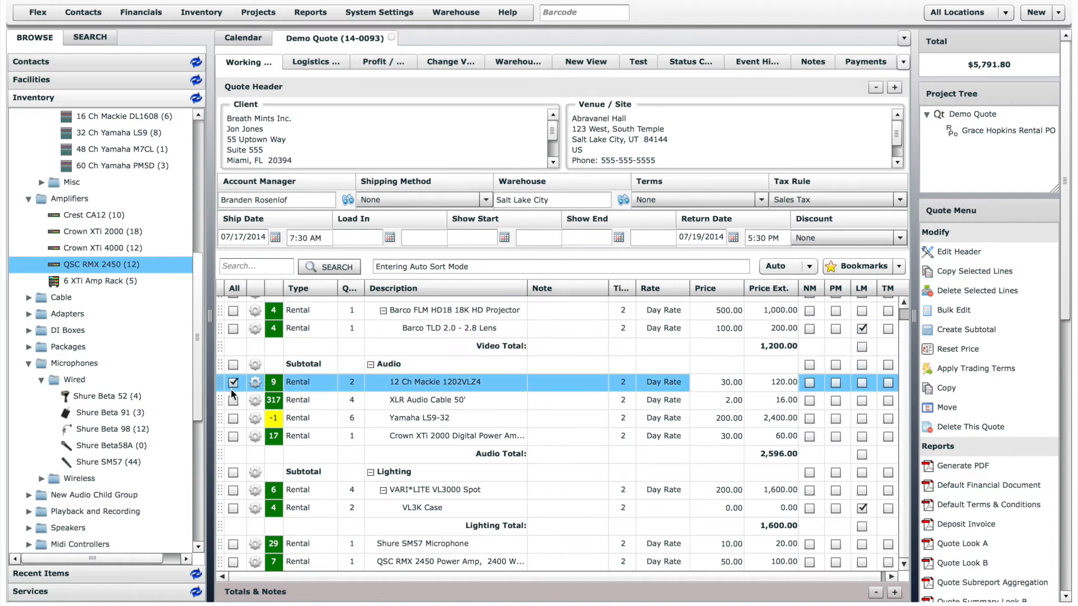
{"action": "left_click", "coordinate": [233, 419]}
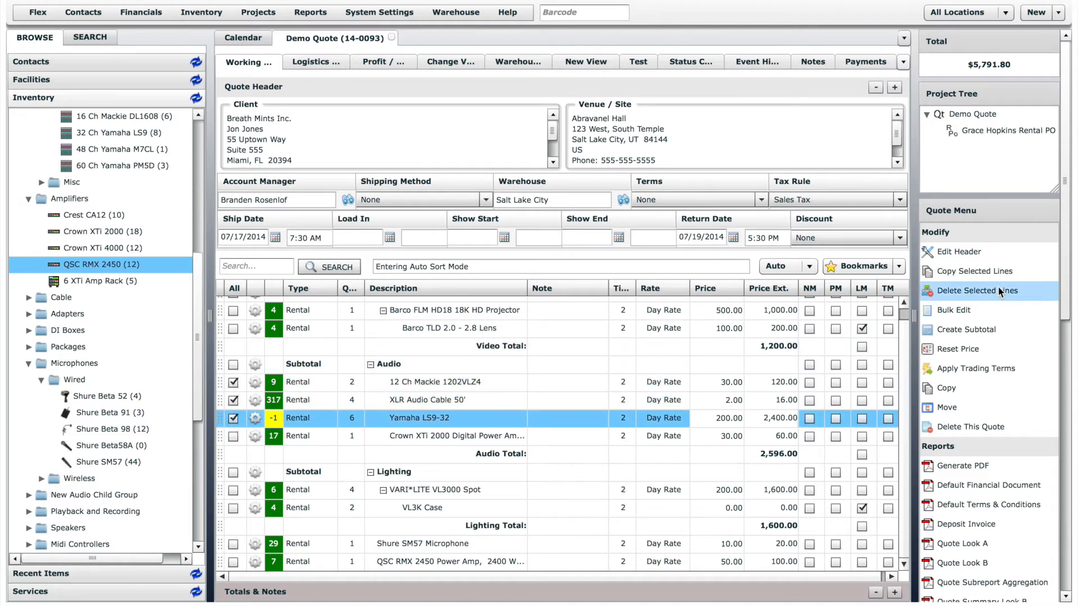
{"action": "left_click", "coordinate": [1014, 274]}
Step: Fill in a bulk edit of the selected lines with quantity 3 and the note "Note", and cancel it
{"action": "left_click", "coordinate": [962, 307]}
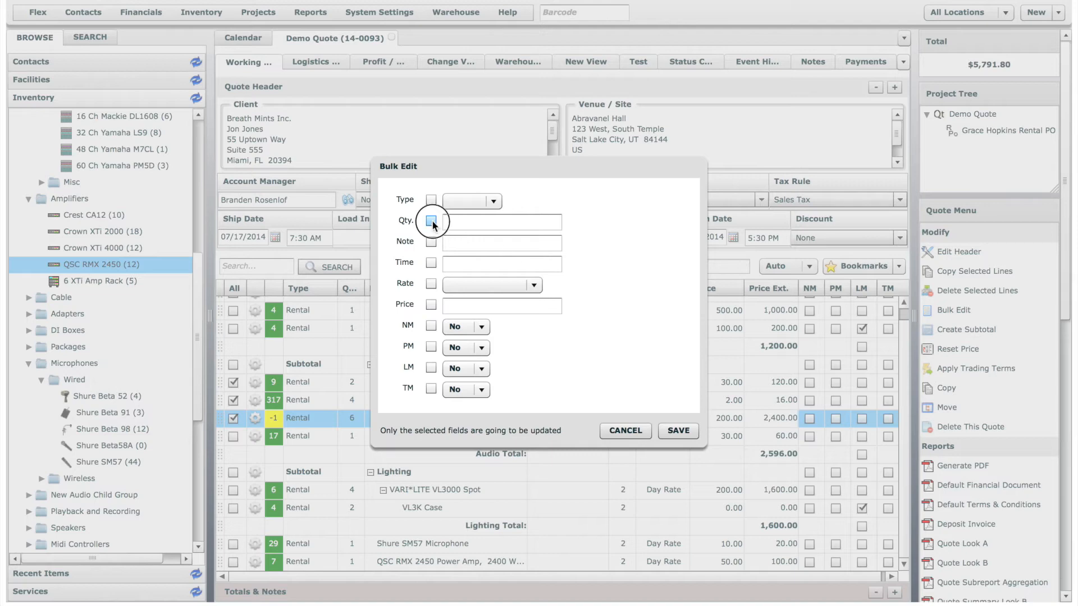
{"action": "left_click", "coordinate": [465, 223]}
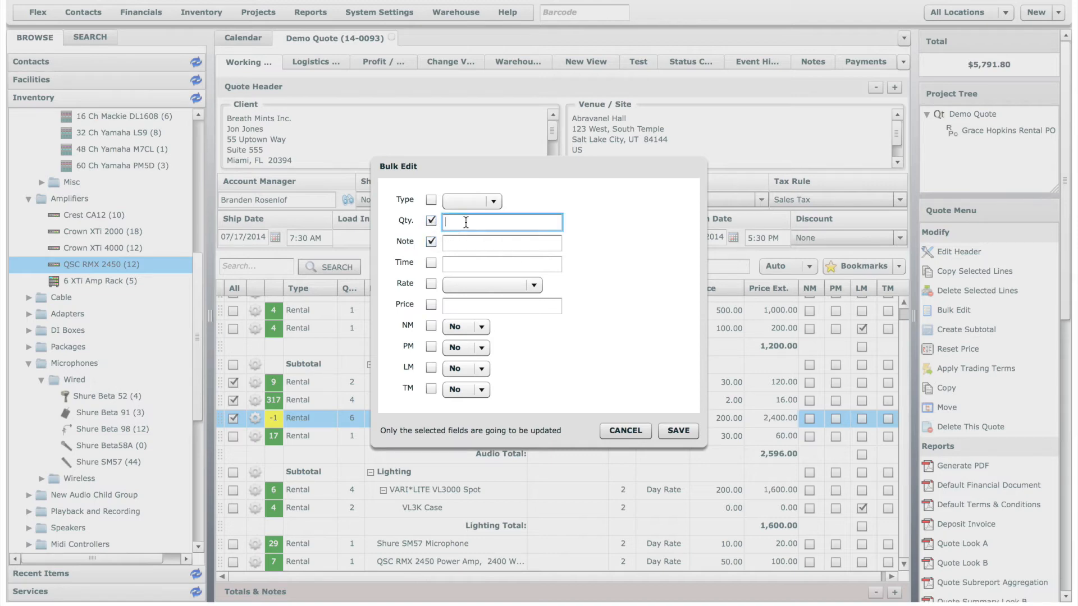
{"action": "type", "text": "3"}
{"action": "left_click", "coordinate": [465, 240]}
{"action": "type", "text": "Note"}
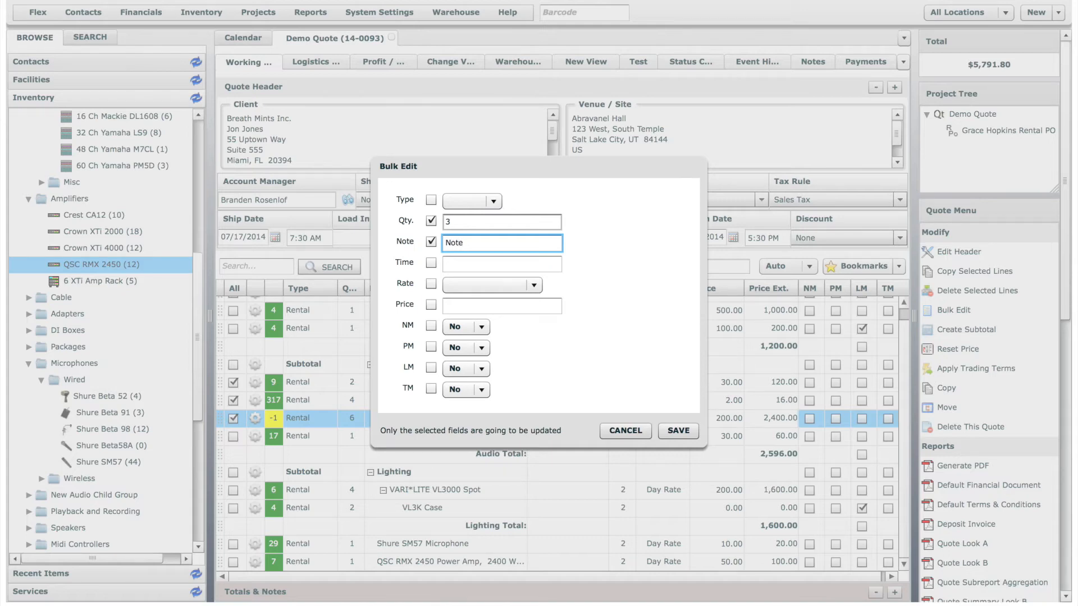
{"action": "left_click", "coordinate": [624, 431]}
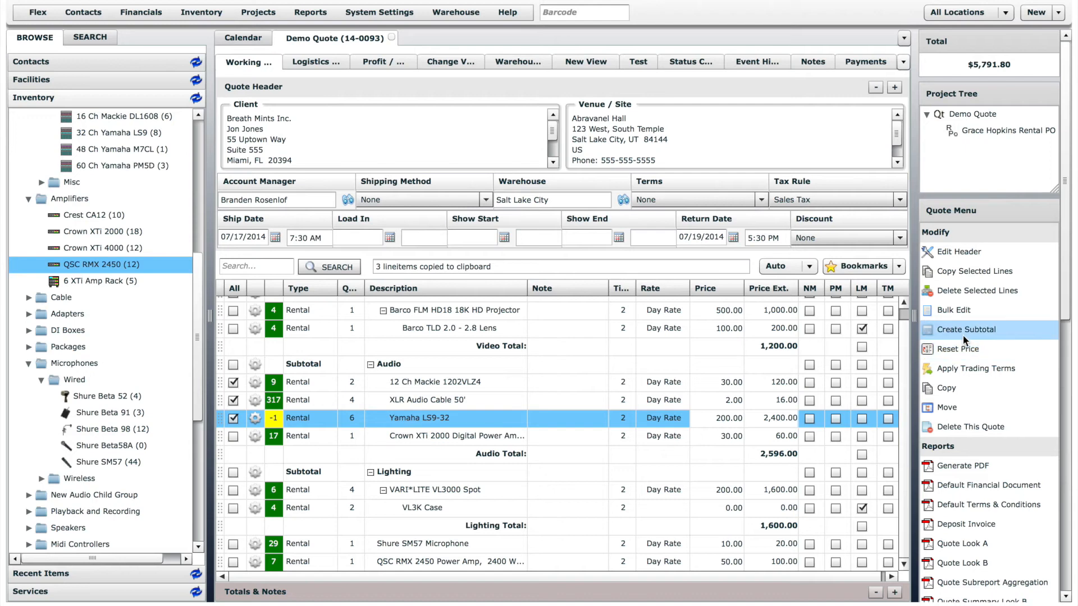
Step: Group only the Shure SM57 Microphone and QSC RMX 2450 lines under a new subtotal described as "Room 100"
{"action": "scroll", "coordinate": [965, 340], "scroll_direction": "down", "scroll_amount": 1}
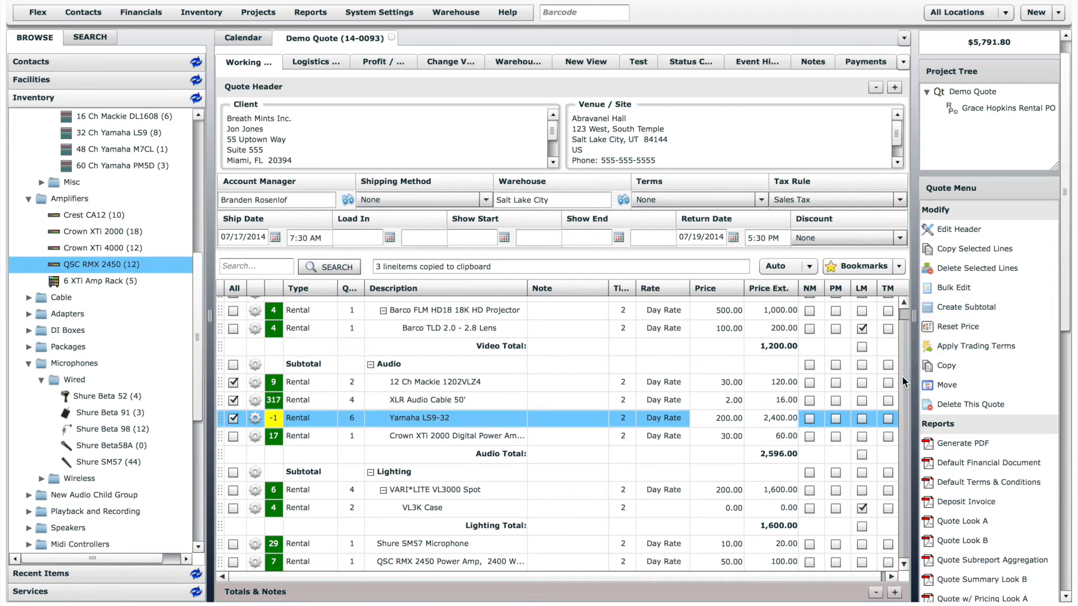
{"action": "left_click", "coordinate": [234, 545]}
{"action": "left_click", "coordinate": [234, 562]}
{"action": "left_click", "coordinate": [234, 383]}
{"action": "left_click", "coordinate": [234, 418]}
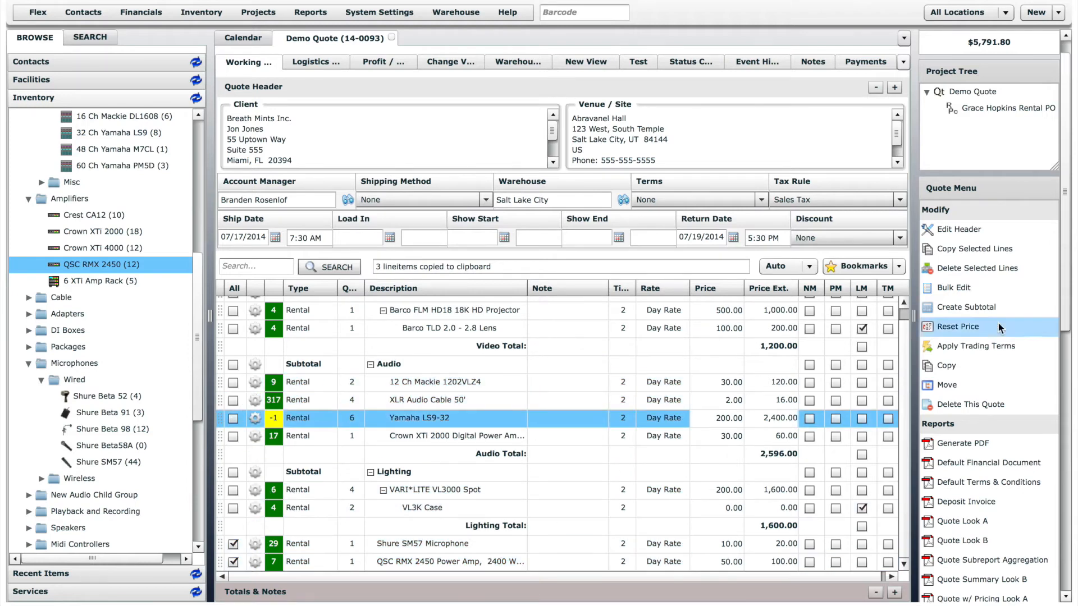
{"action": "left_click", "coordinate": [999, 306]}
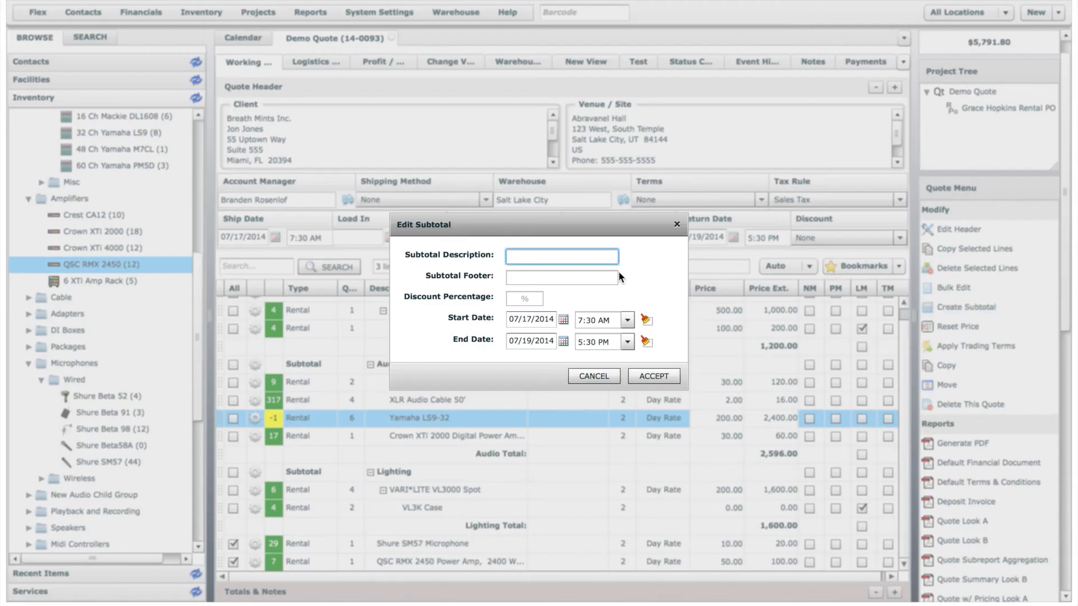
{"action": "type", "text": "oom 100"}
{"action": "left_click", "coordinate": [666, 375]}
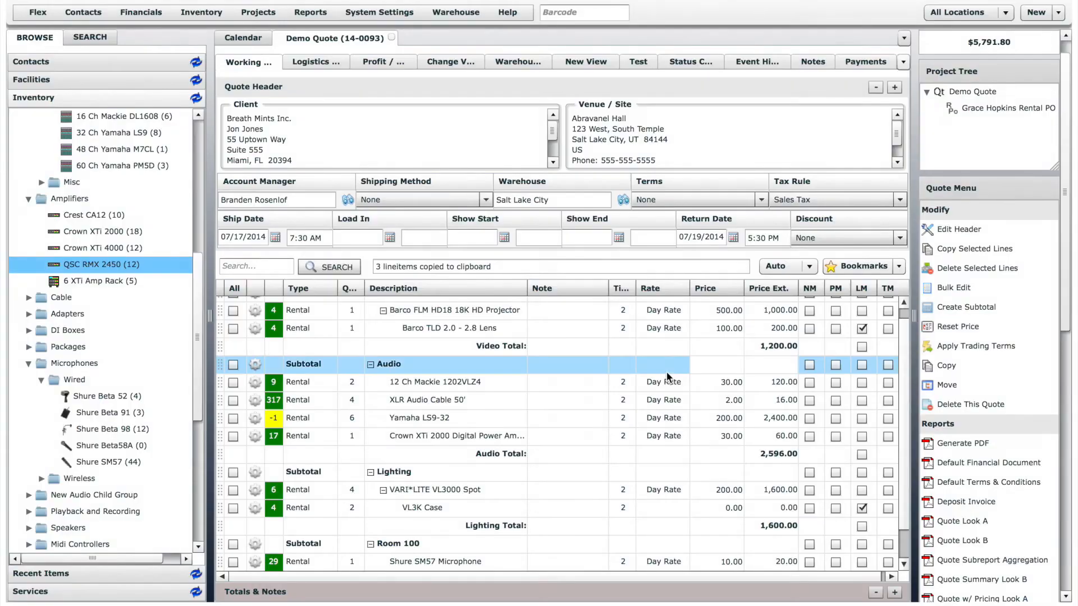
Step: Insert one 48 Ch Yamaha M7CL mixer above the Shure SM57 Microphone in the Room 100 subtotal, using Insert mode
{"action": "scroll", "coordinate": [897, 473], "scroll_direction": "down", "scroll_amount": 2}
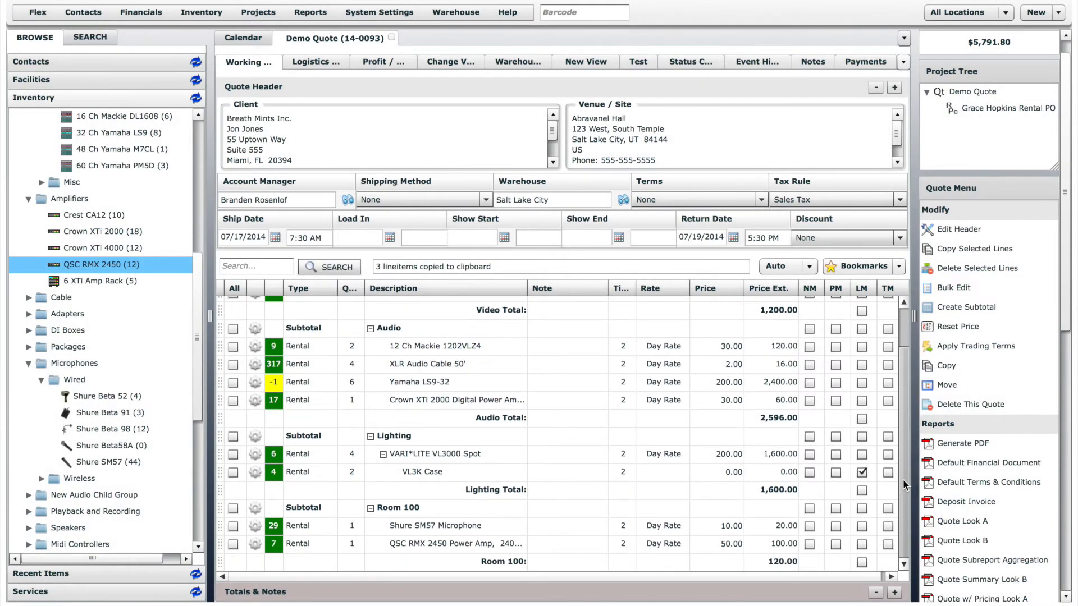
{"action": "left_click", "coordinate": [801, 271]}
{"action": "left_click", "coordinate": [778, 293]}
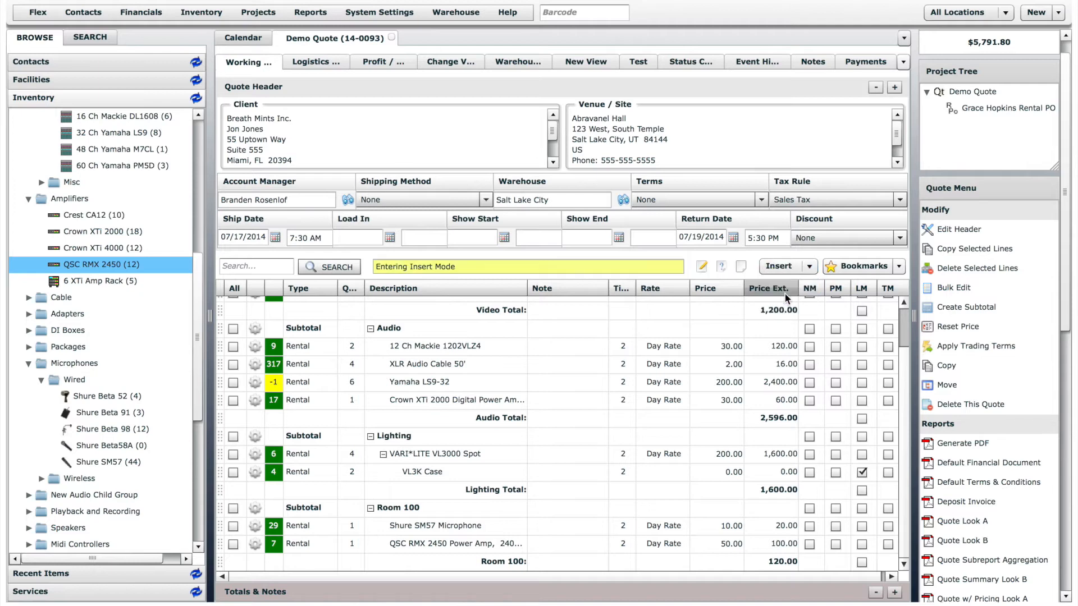
{"action": "left_click_drag", "start_coordinate": [125, 150], "coordinate": [447, 555]}
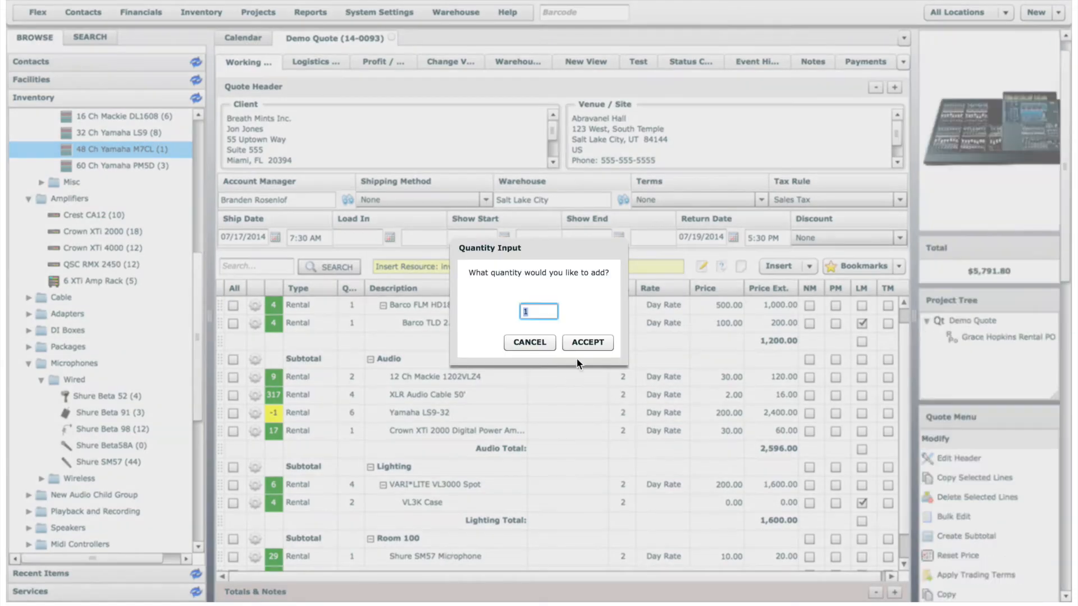
{"action": "left_click", "coordinate": [585, 340]}
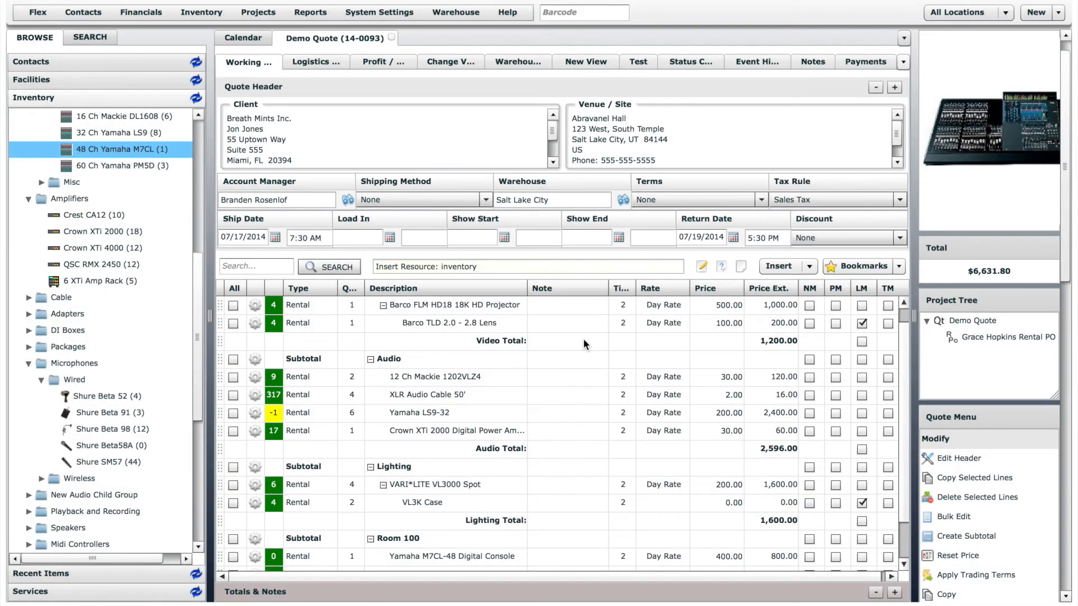
{"action": "left_click_drag", "start_coordinate": [906, 409], "coordinate": [907, 468]}
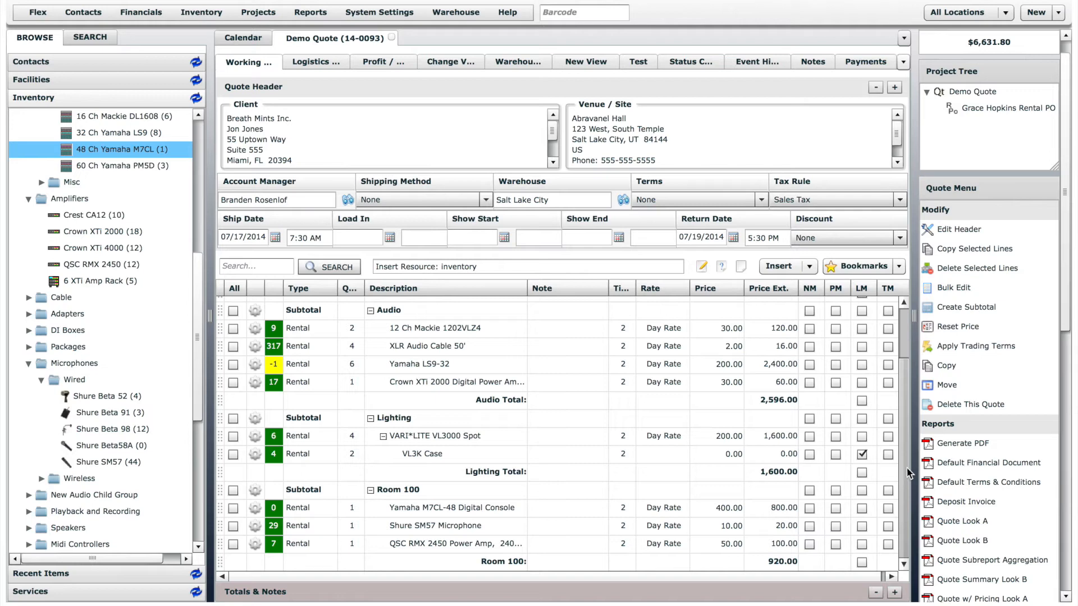
Step: View the quote's copy options, search the move form's parent elements for "las vegas", and cancel both forms
{"action": "left_click", "coordinate": [955, 369]}
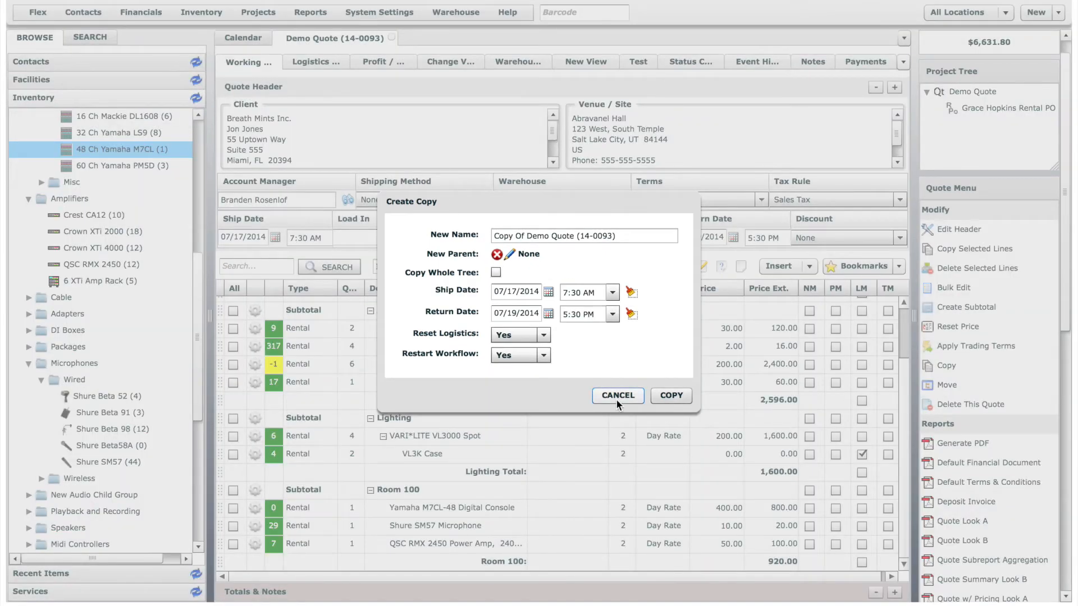
{"action": "left_click", "coordinate": [617, 395]}
{"action": "left_click", "coordinate": [949, 385]}
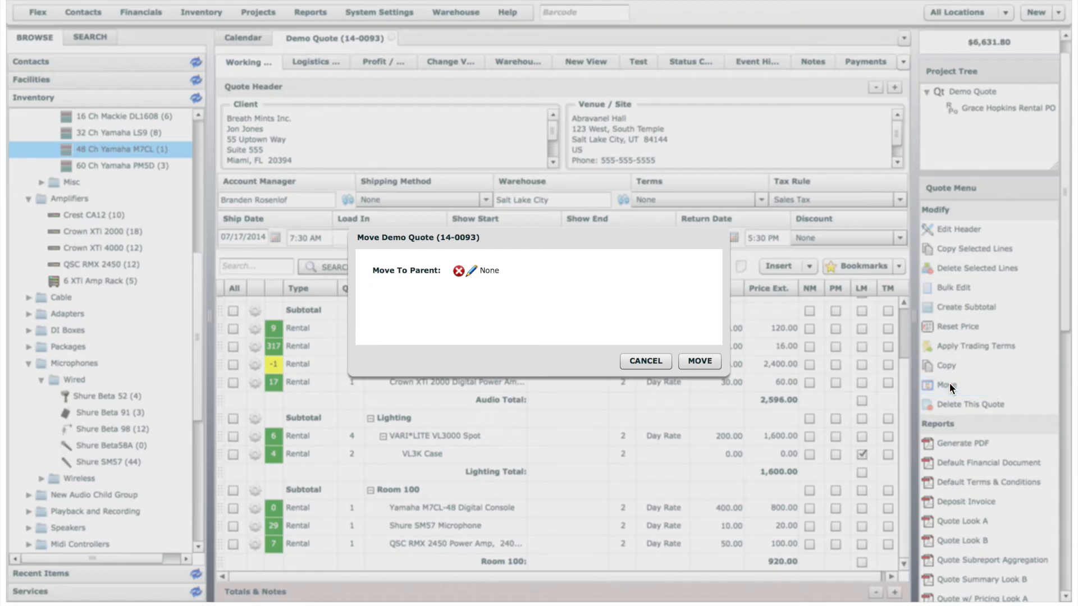
{"action": "left_click", "coordinate": [470, 270]}
{"action": "left_click", "coordinate": [396, 131]}
{"action": "type", "text": "las vegas"}
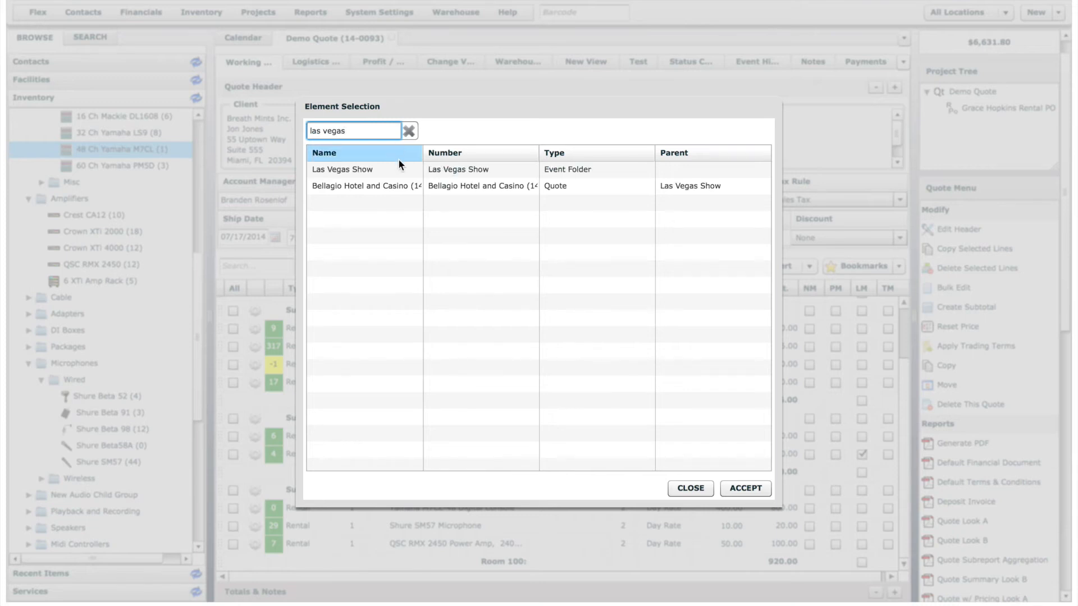
{"action": "left_click", "coordinate": [396, 168]}
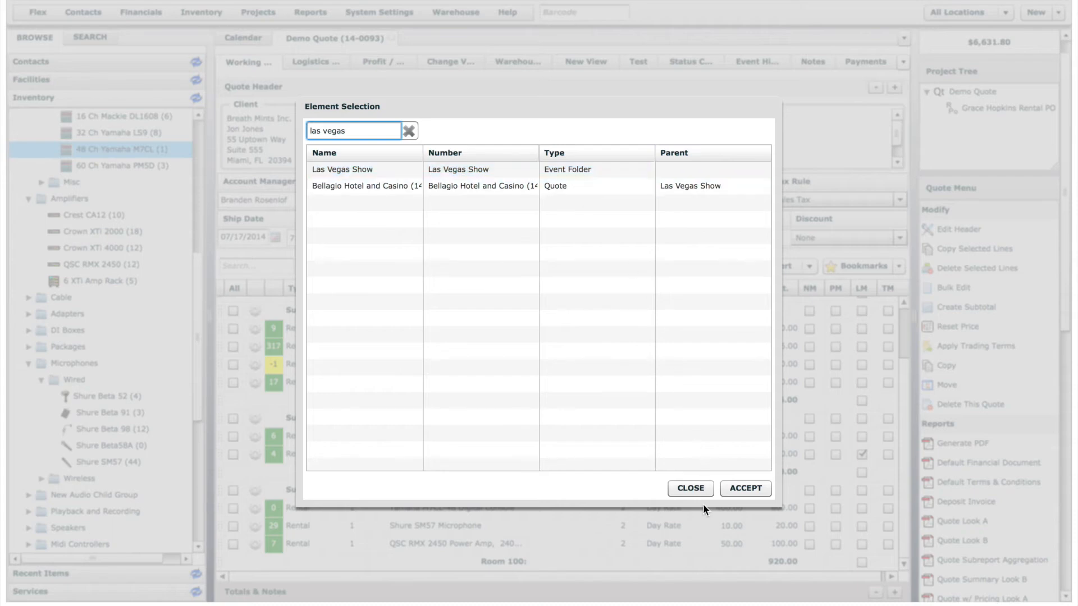
{"action": "left_click", "coordinate": [697, 489]}
{"action": "left_click", "coordinate": [646, 360]}
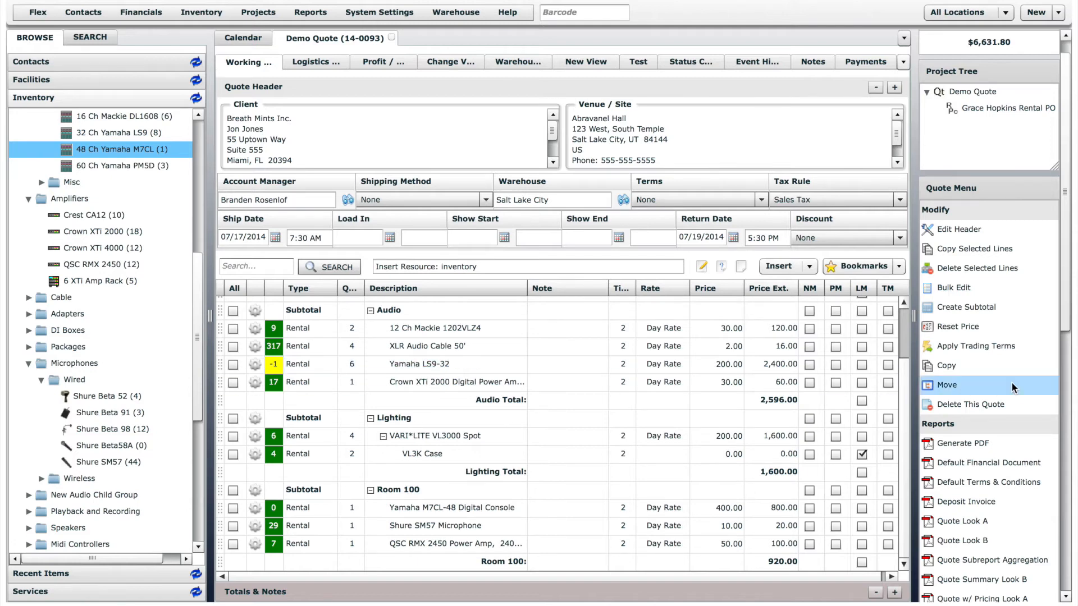
Step: Preview the message that sends the quote to the client as a PDF, and cancel without sending it
{"action": "left_click_drag", "start_coordinate": [1071, 328], "coordinate": [1068, 441]}
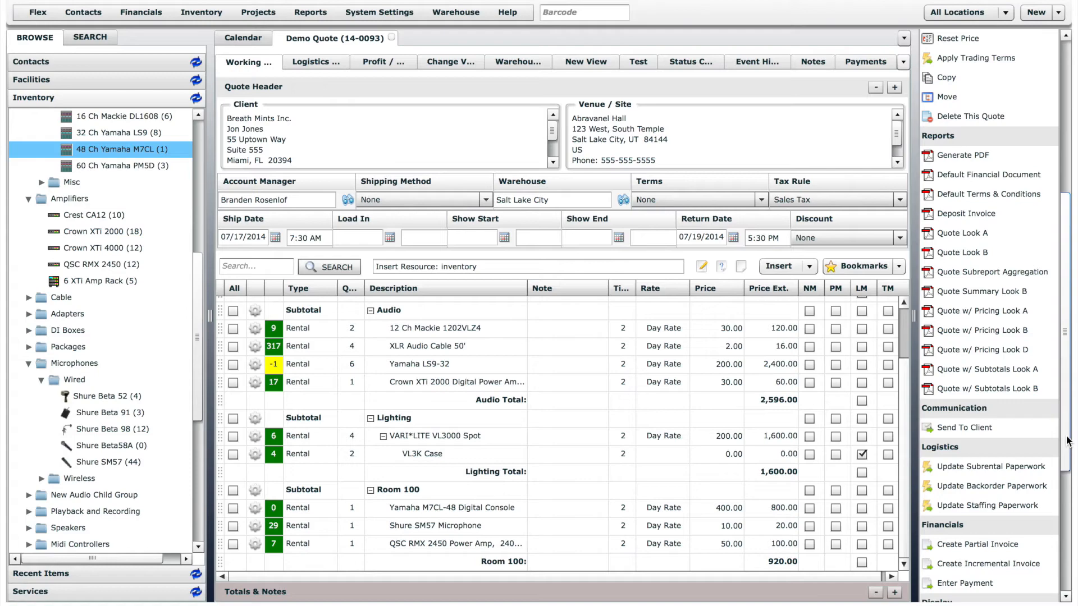
{"action": "left_click", "coordinate": [964, 426]}
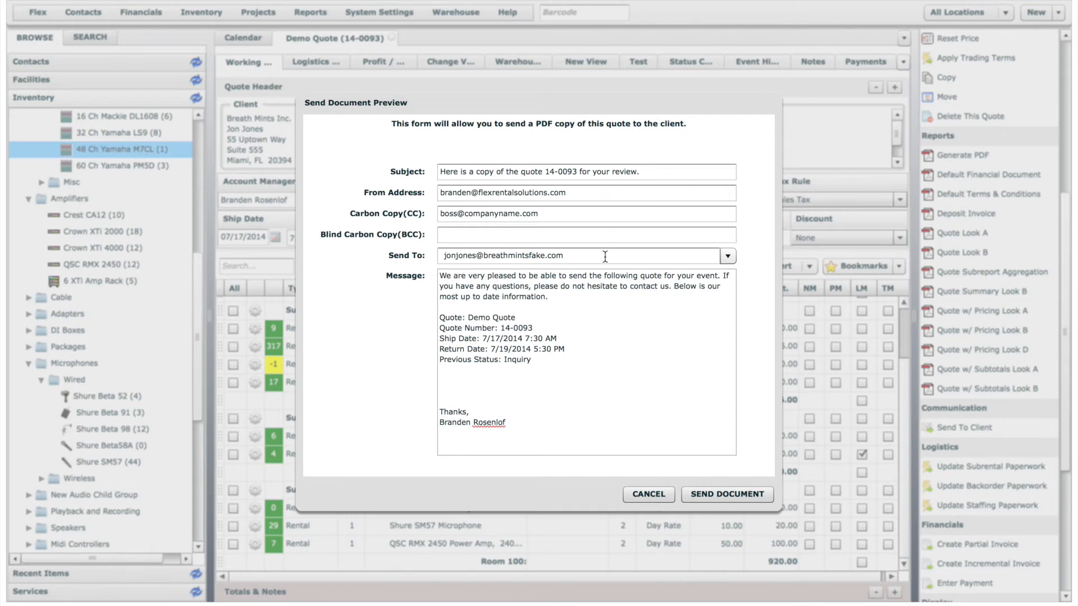
{"action": "left_click", "coordinate": [648, 494]}
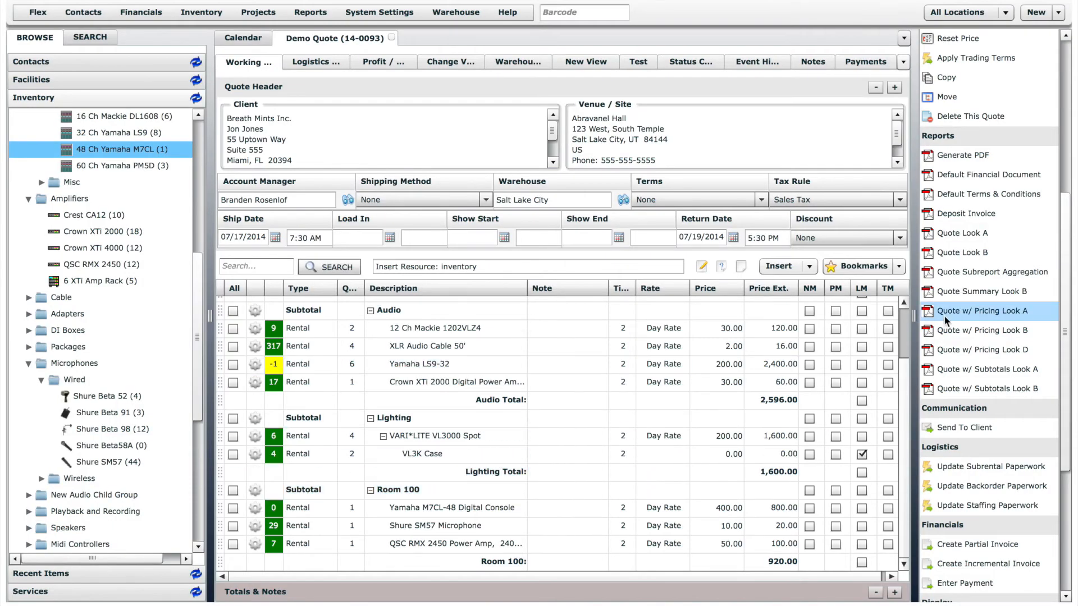
Step: Generate the quote's PDF report, look through it from header to totals, and close it
{"action": "left_click", "coordinate": [985, 157]}
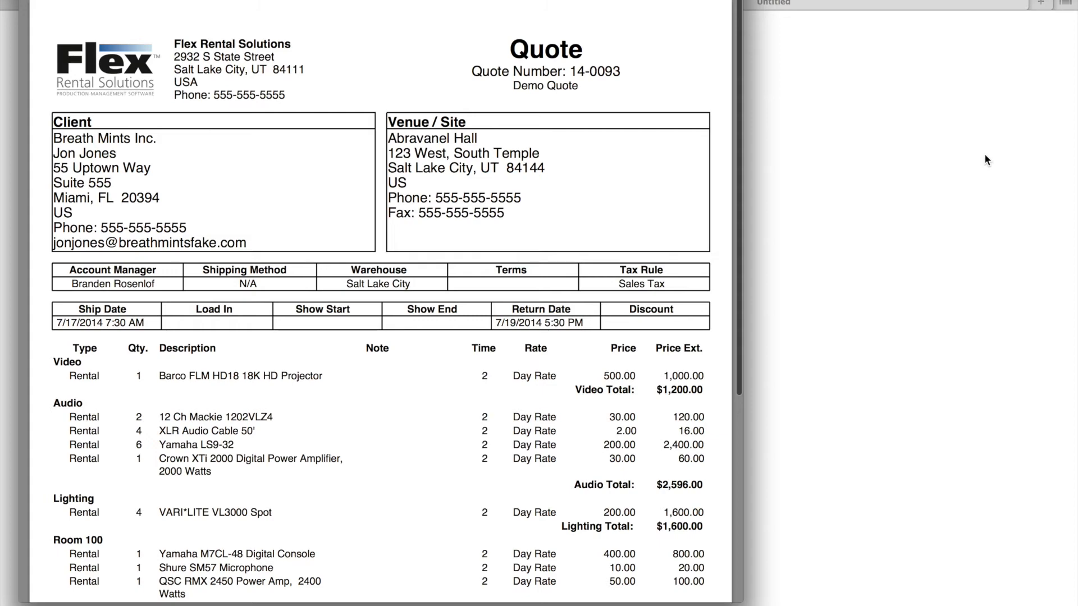
{"action": "scroll", "coordinate": [724, 174], "scroll_direction": "down", "scroll_amount": 5}
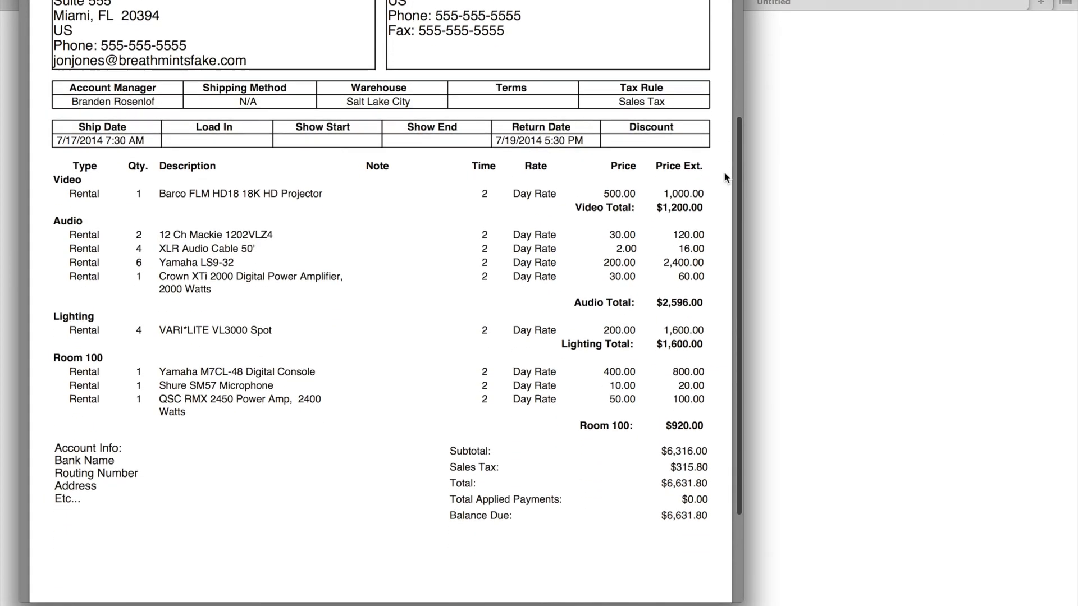
{"action": "scroll", "coordinate": [724, 174], "scroll_direction": "up", "scroll_amount": 5}
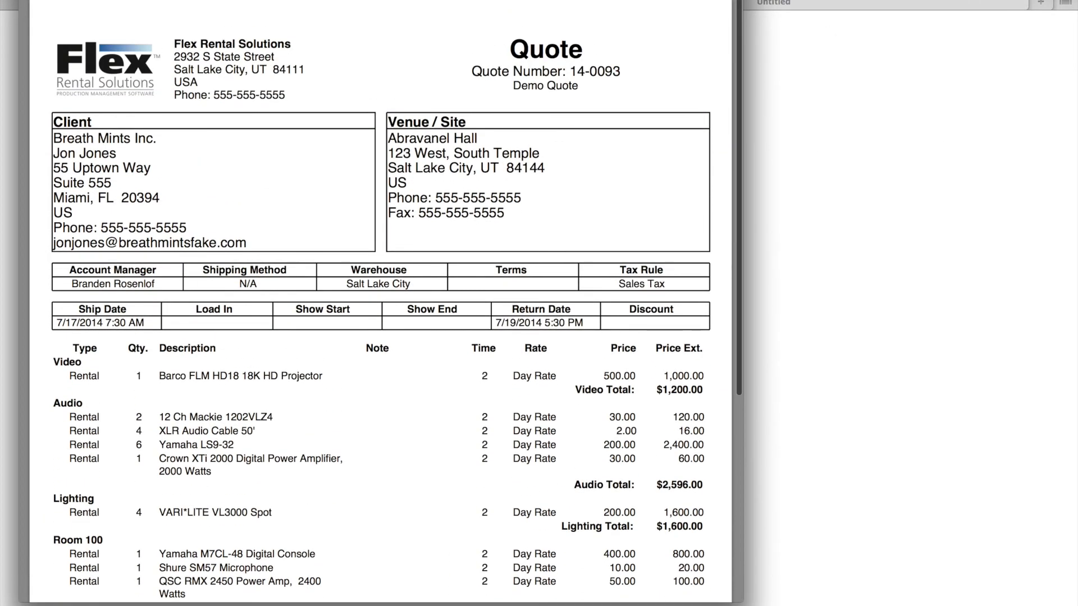
{"action": "key", "text": "super+w"}
{"action": "left_click", "coordinate": [529, 5]}
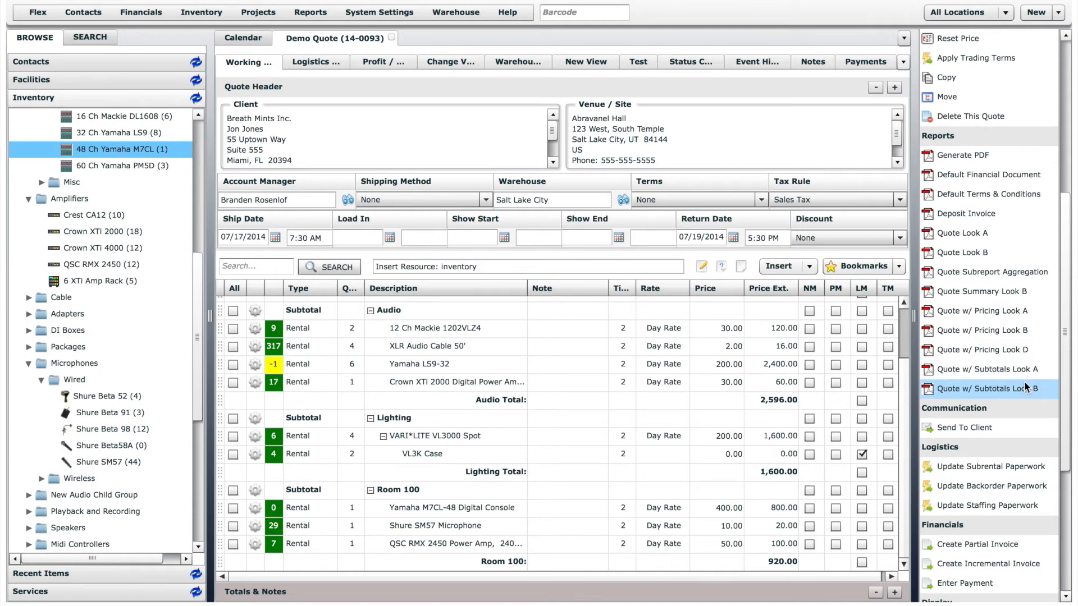
Step: Confirm the quote with both recipients removed from the notification's distribution list, and check the workflow actions offered for it
{"action": "left_click_drag", "start_coordinate": [1066, 380], "coordinate": [1063, 507]}
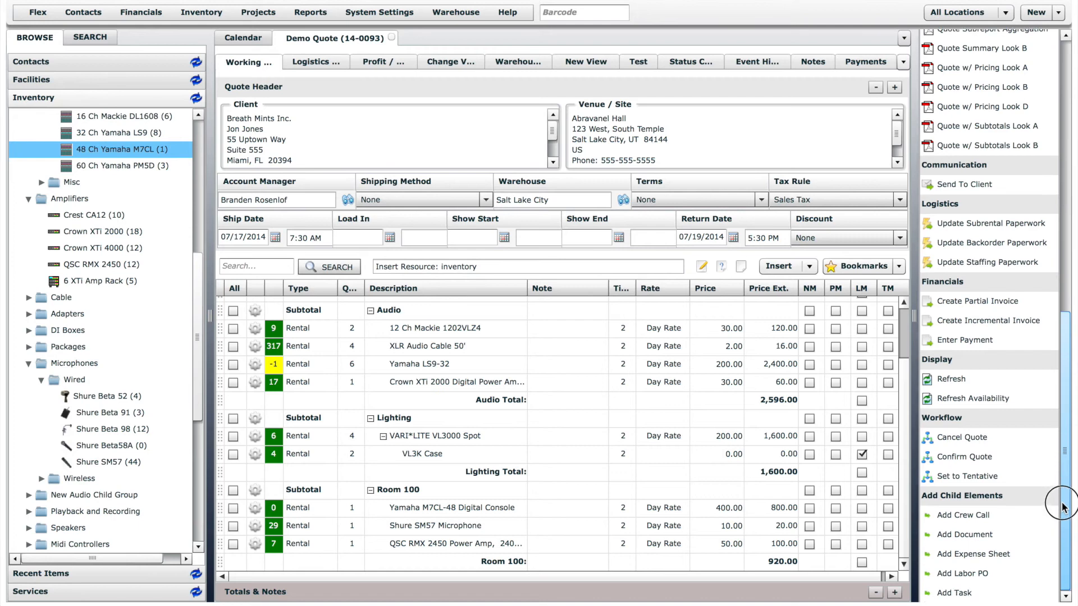
{"action": "left_click", "coordinate": [970, 457]}
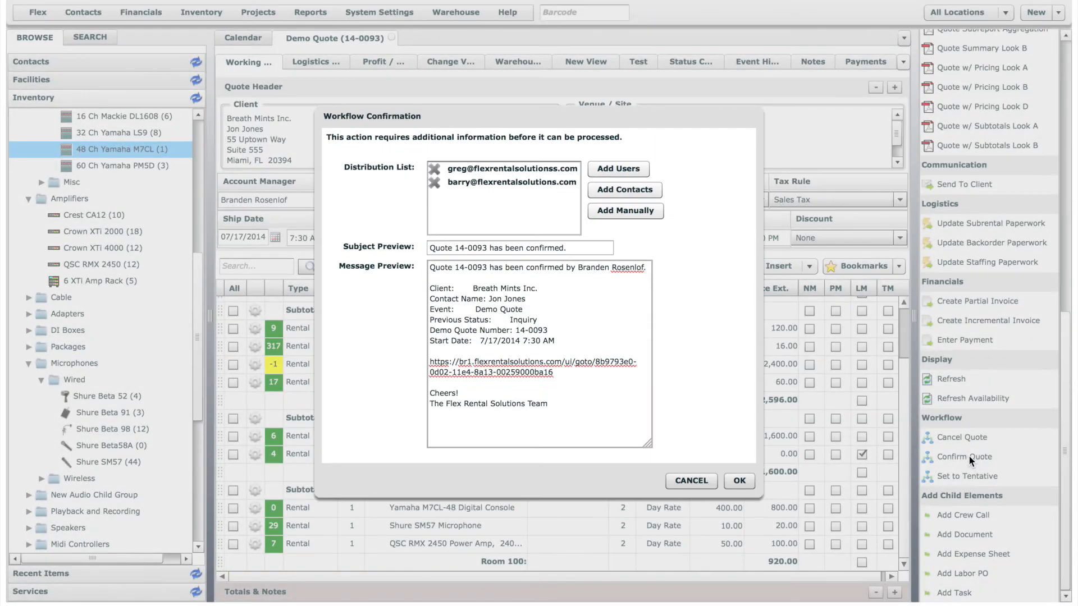
{"action": "left_click", "coordinate": [434, 169]}
{"action": "left_click", "coordinate": [434, 169]}
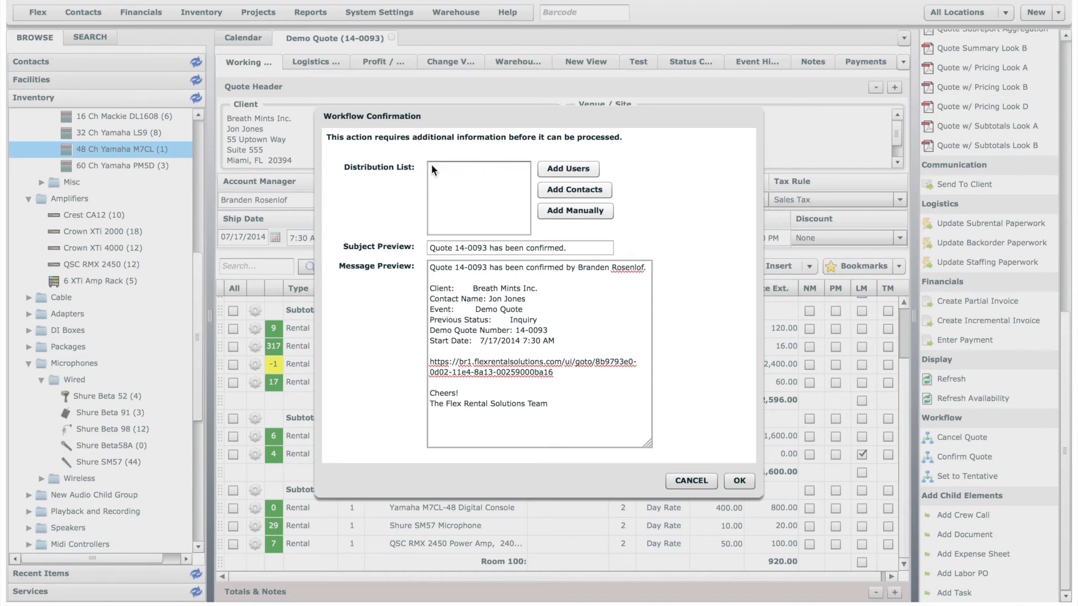
{"action": "left_click", "coordinate": [743, 482]}
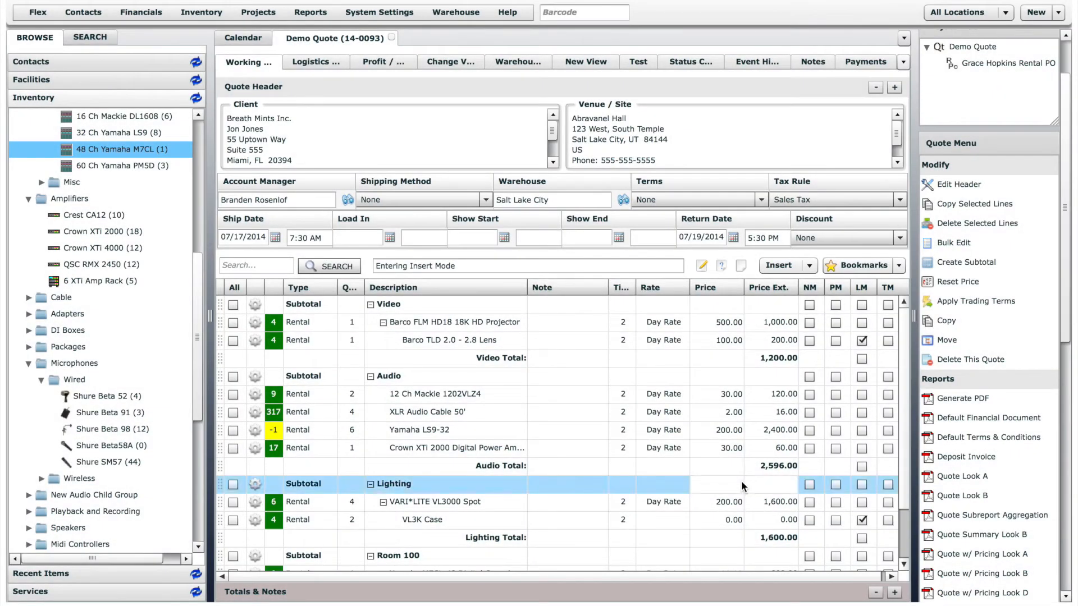
{"action": "left_click", "coordinate": [1065, 331]}
{"action": "left_click_drag", "start_coordinate": [1065, 330], "coordinate": [1071, 592]}
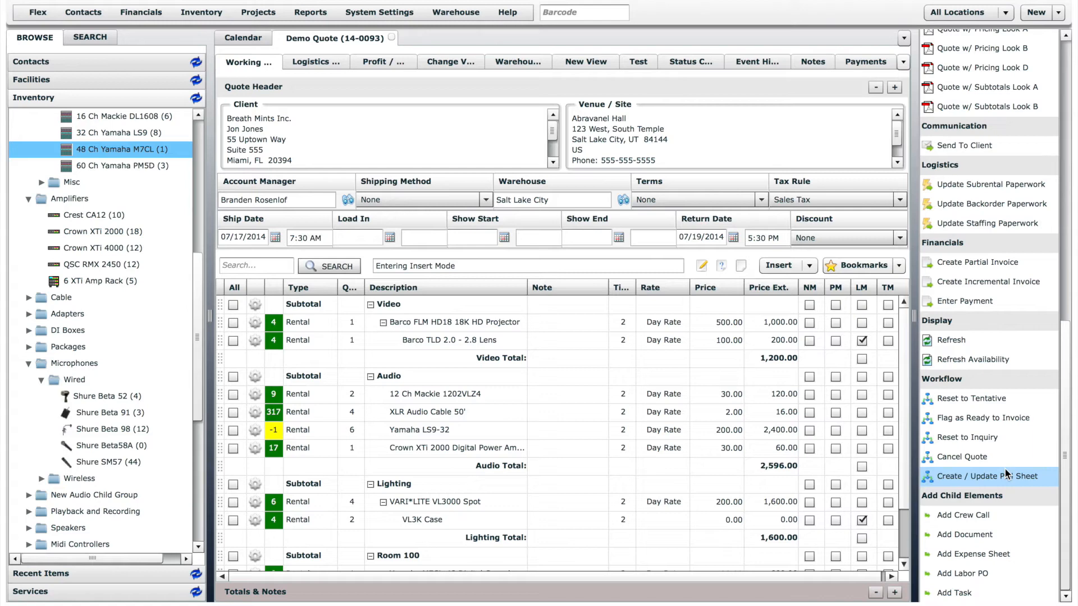
Step: Insert the Stage Hand labor service below the QSC RMX 2450 line in the Room 100 subtotal, using Insert mode
{"action": "left_click_drag", "start_coordinate": [908, 421], "coordinate": [906, 498]}
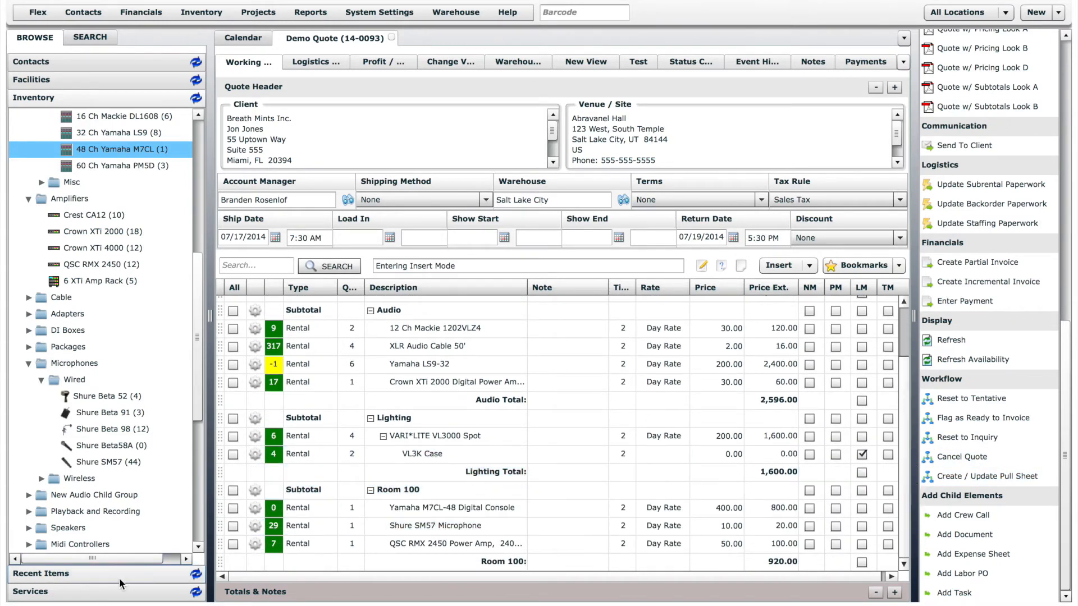
{"action": "left_click", "coordinate": [87, 592]}
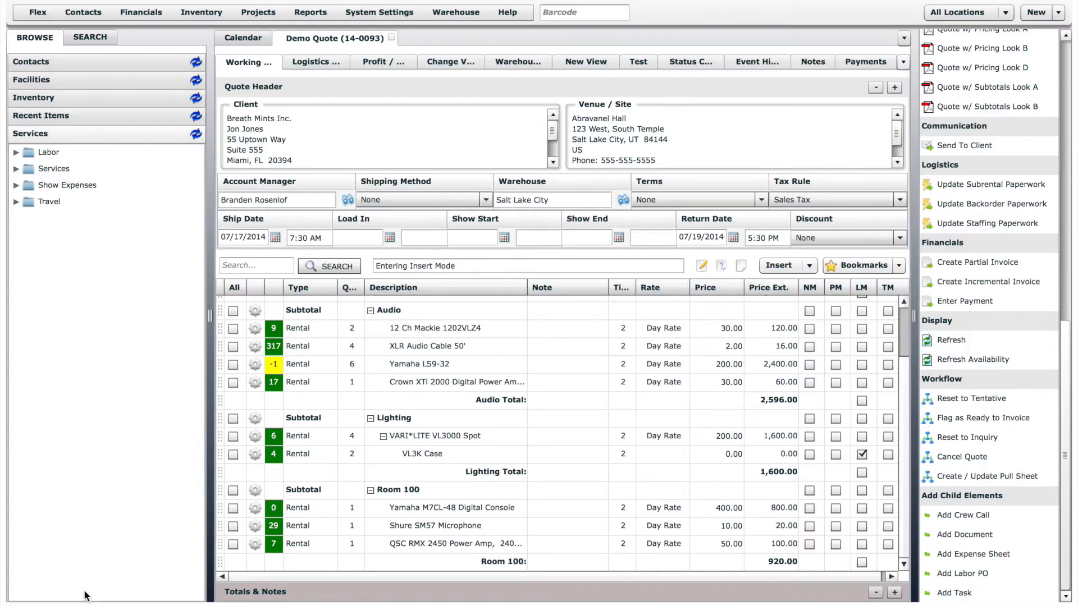
{"action": "left_click", "coordinate": [15, 152]}
{"action": "left_click", "coordinate": [60, 170]}
{"action": "left_click_drag", "start_coordinate": [60, 170], "coordinate": [519, 555]}
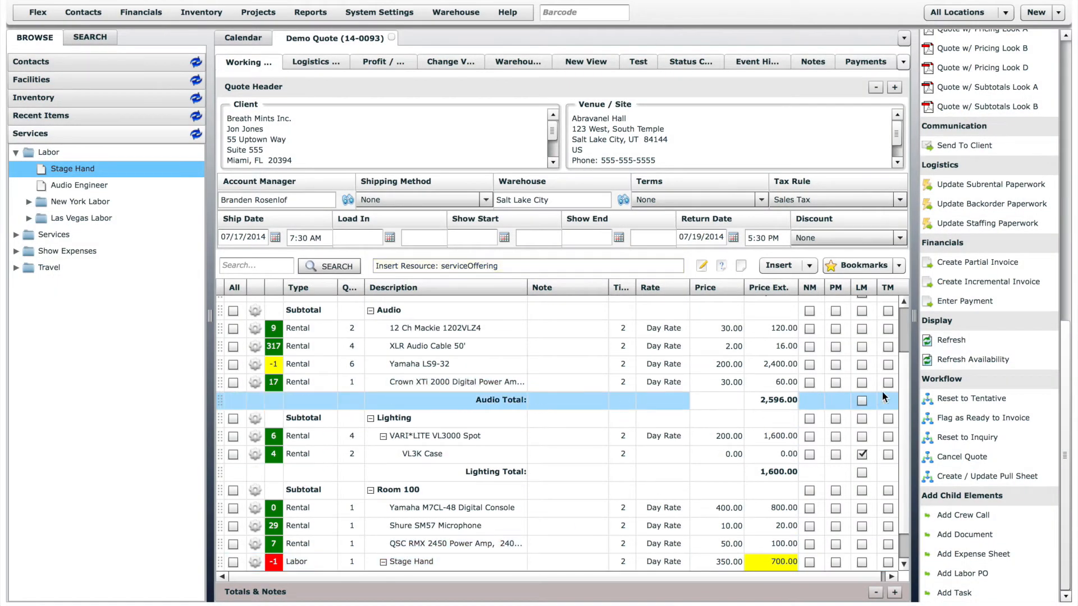
{"action": "left_click", "coordinate": [900, 427]}
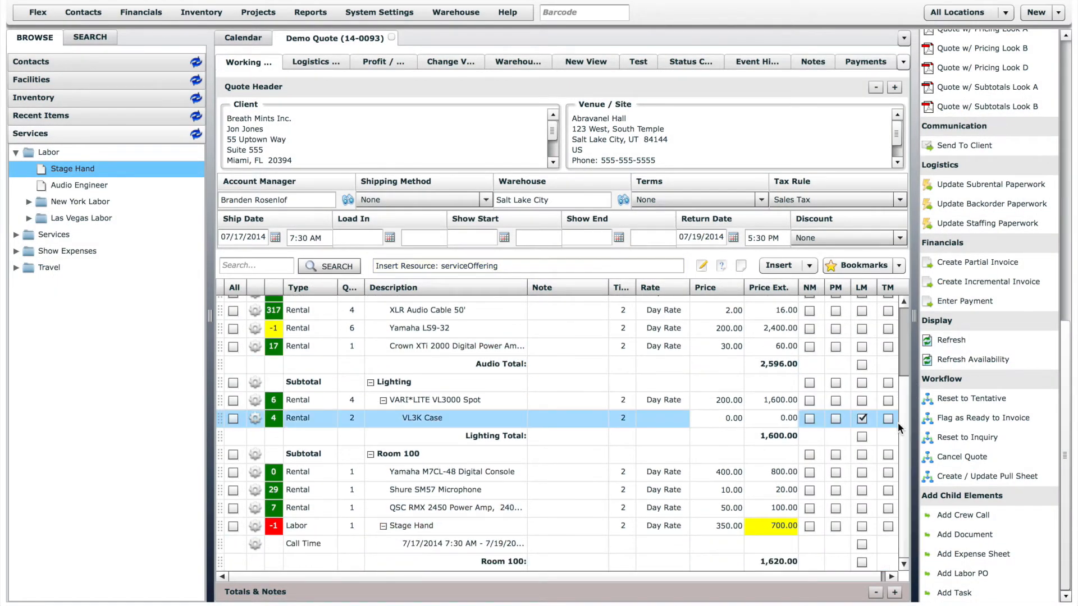
Step: Switch the quote to Auto mode and add the Audio Engineer service under an automatically created Labor subtotal
{"action": "left_click", "coordinate": [801, 267]}
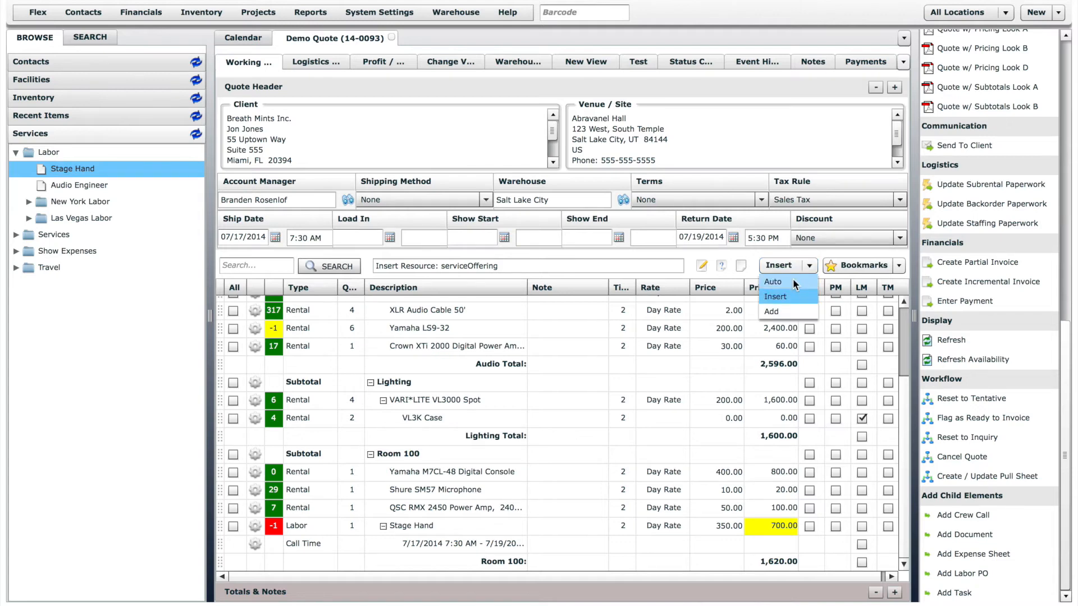
{"action": "left_click", "coordinate": [793, 279]}
{"action": "left_click_drag", "start_coordinate": [76, 185], "coordinate": [423, 422]}
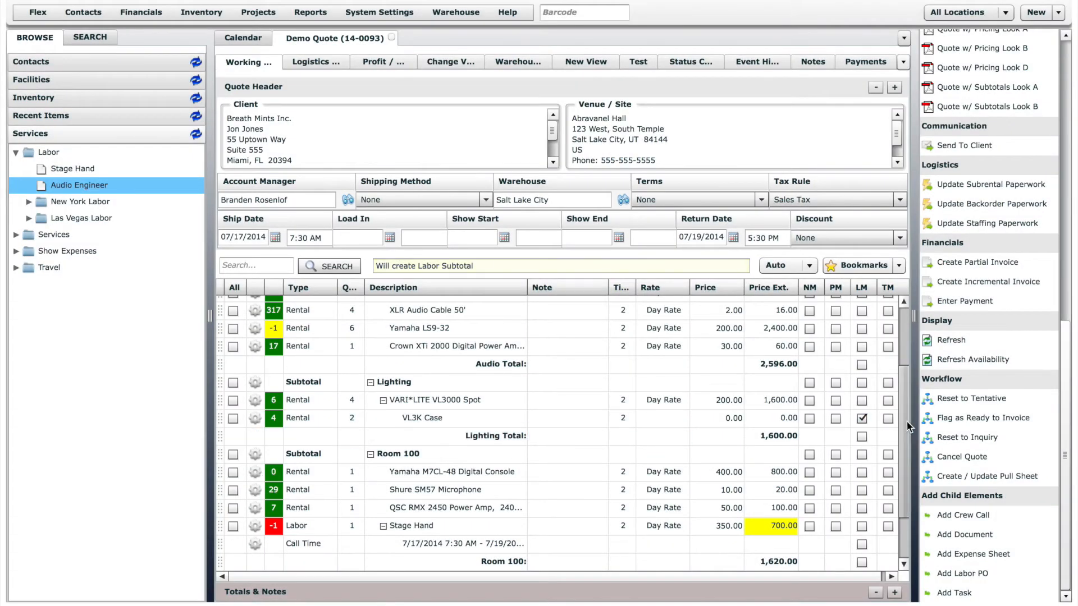
{"action": "left_click_drag", "start_coordinate": [904, 419], "coordinate": [902, 478]}
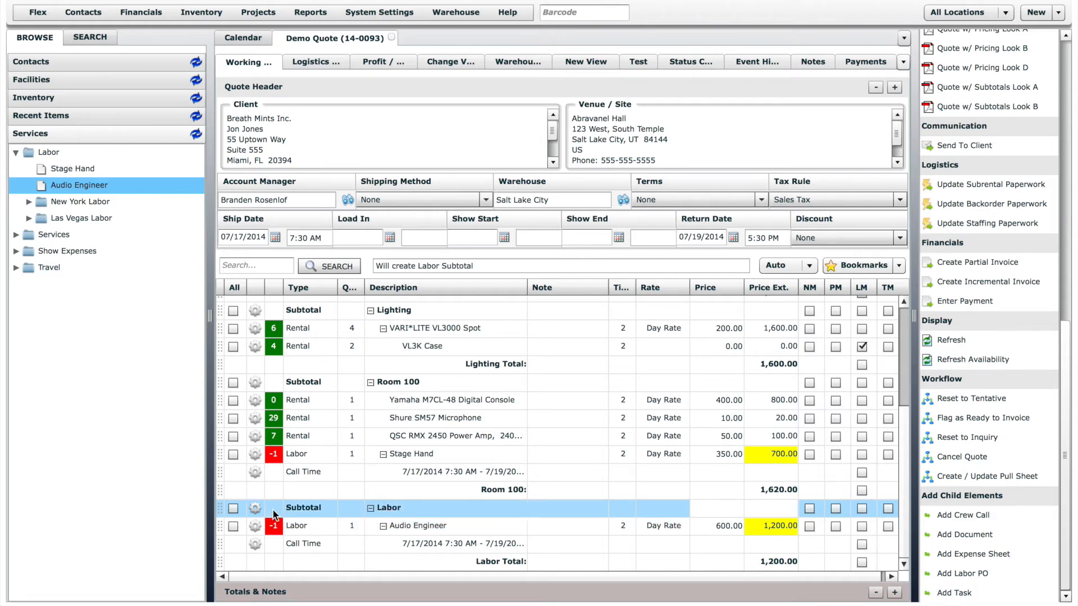
Step: Assign the quote's account manager to the Stage Hand line with the Staffing Assistant, and check the crew call in the project tree
{"action": "mouse_move", "coordinate": [278, 454]}
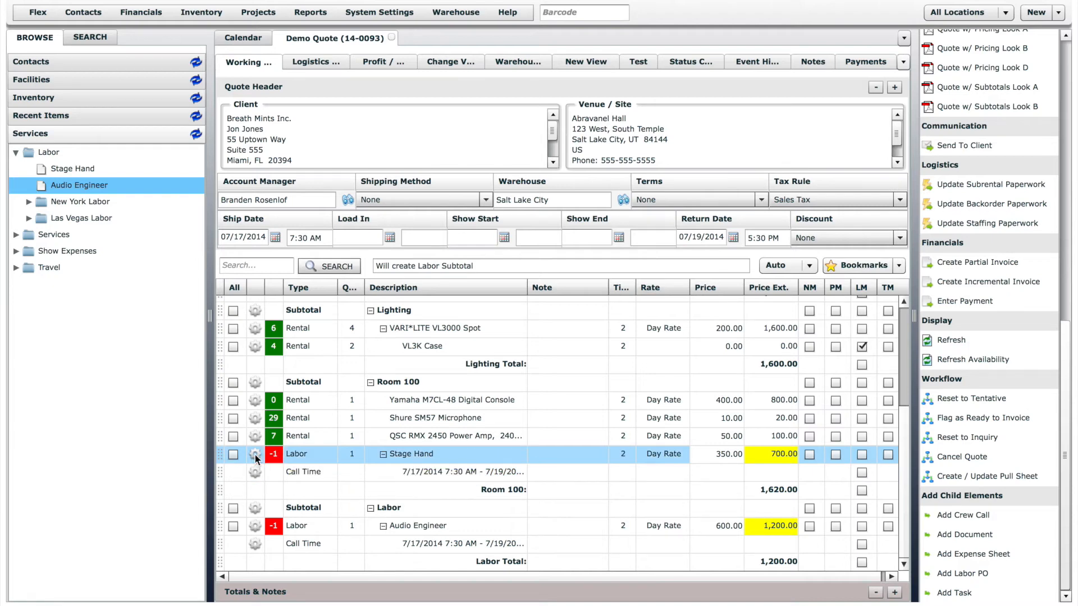
{"action": "left_click", "coordinate": [254, 456]}
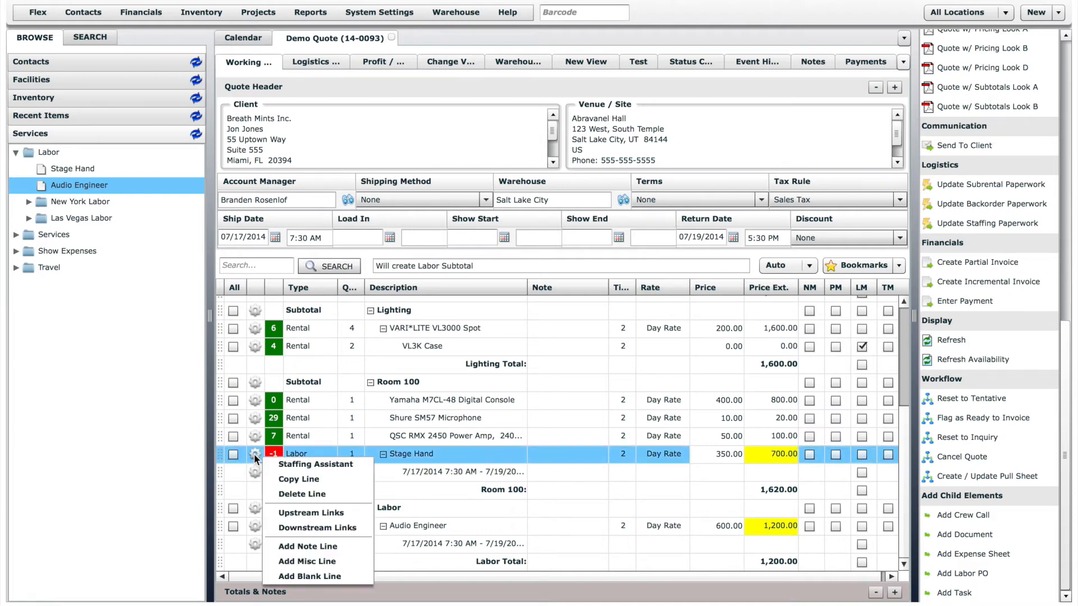
{"action": "left_click", "coordinate": [287, 463]}
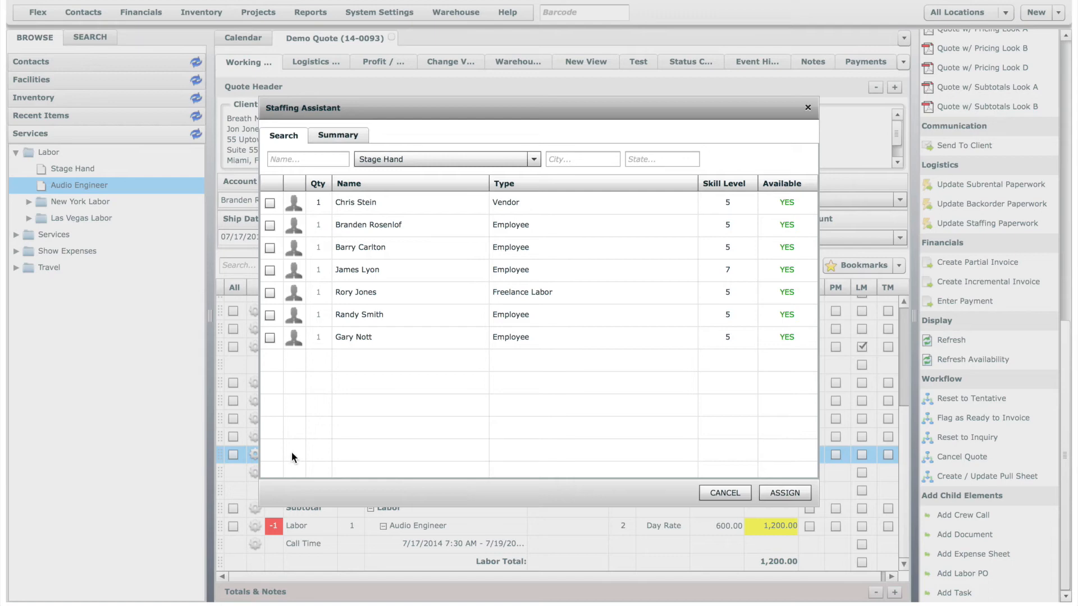
{"action": "left_click", "coordinate": [269, 227]}
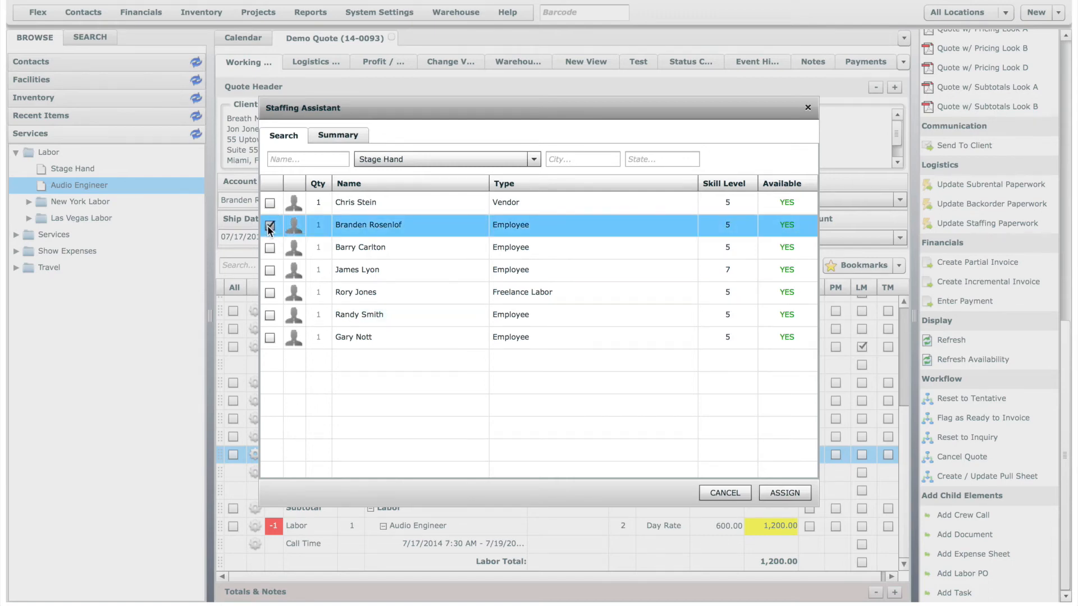
{"action": "left_click", "coordinate": [785, 493]}
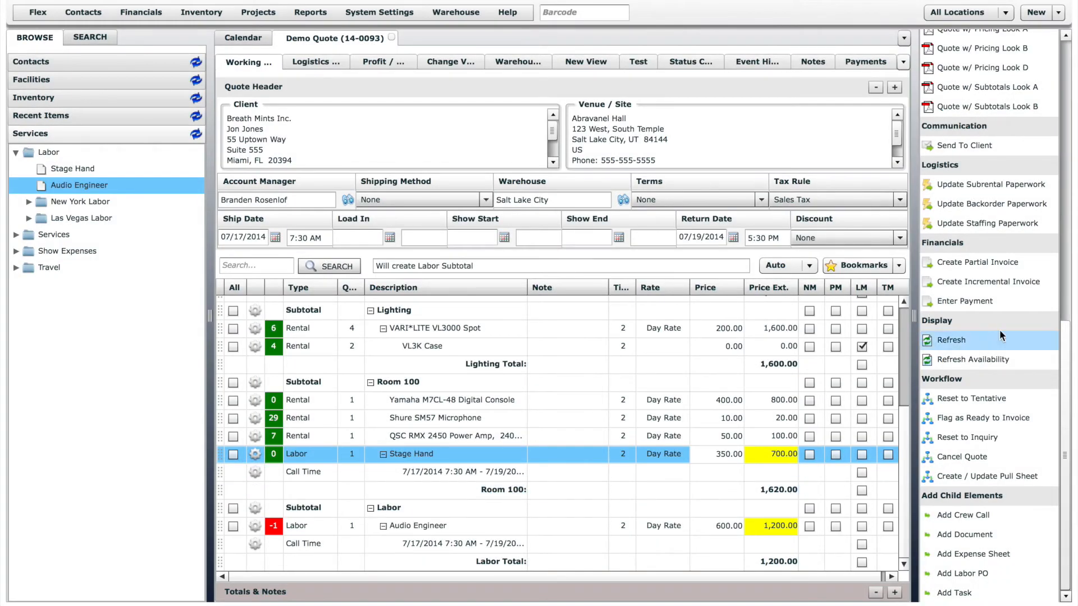
{"action": "left_click_drag", "start_coordinate": [1065, 336], "coordinate": [1074, 50]}
{"action": "left_click", "coordinate": [988, 134]}
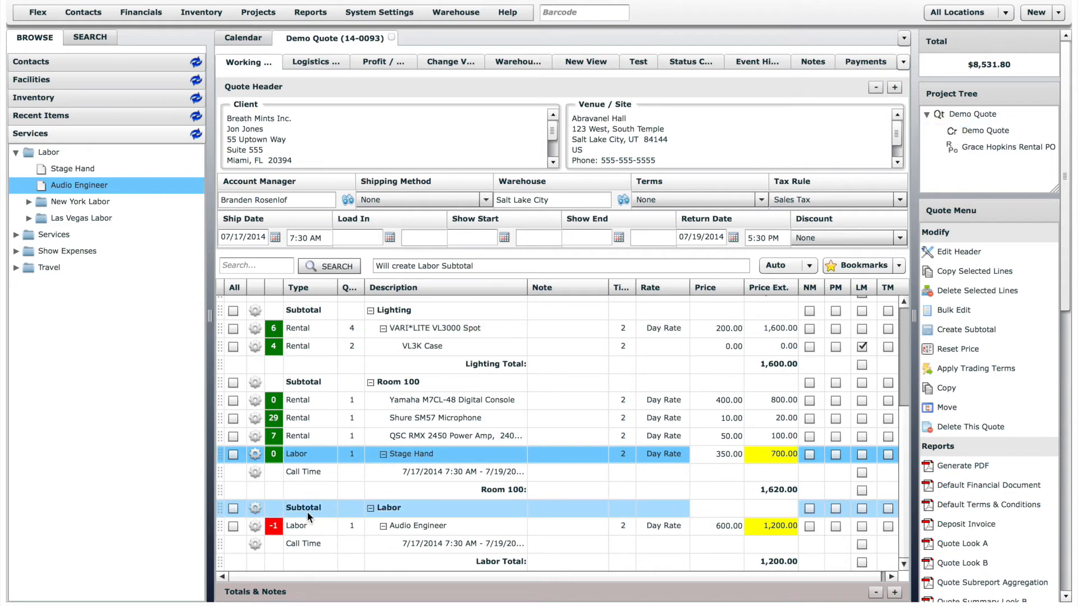
Step: Assign the available freelance labor contact to the Audio Engineer line with the Staffing Assistant
{"action": "left_click", "coordinate": [256, 526]}
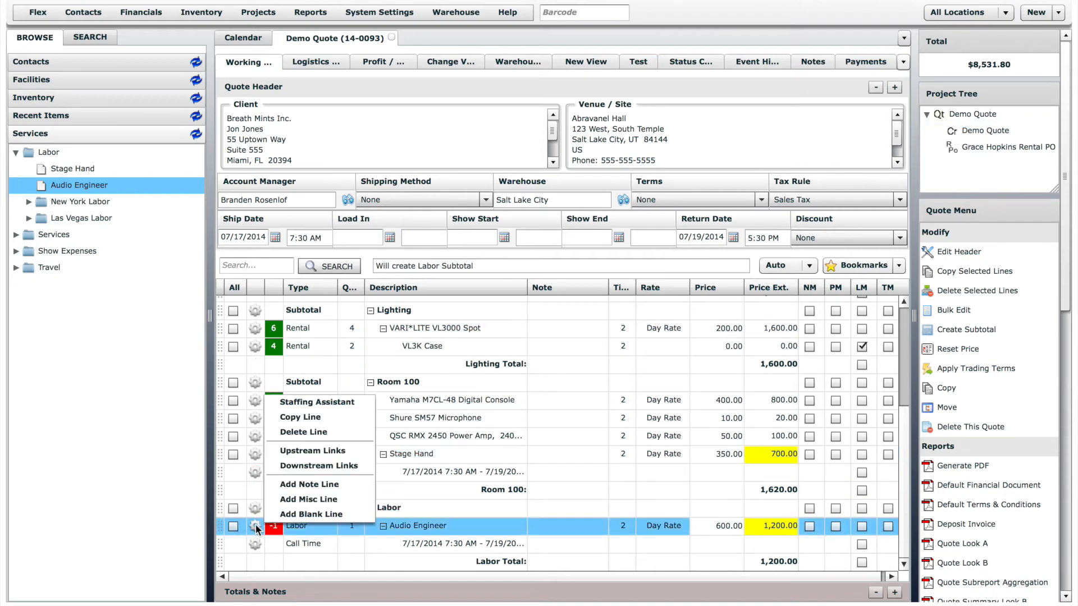
{"action": "left_click", "coordinate": [330, 403]}
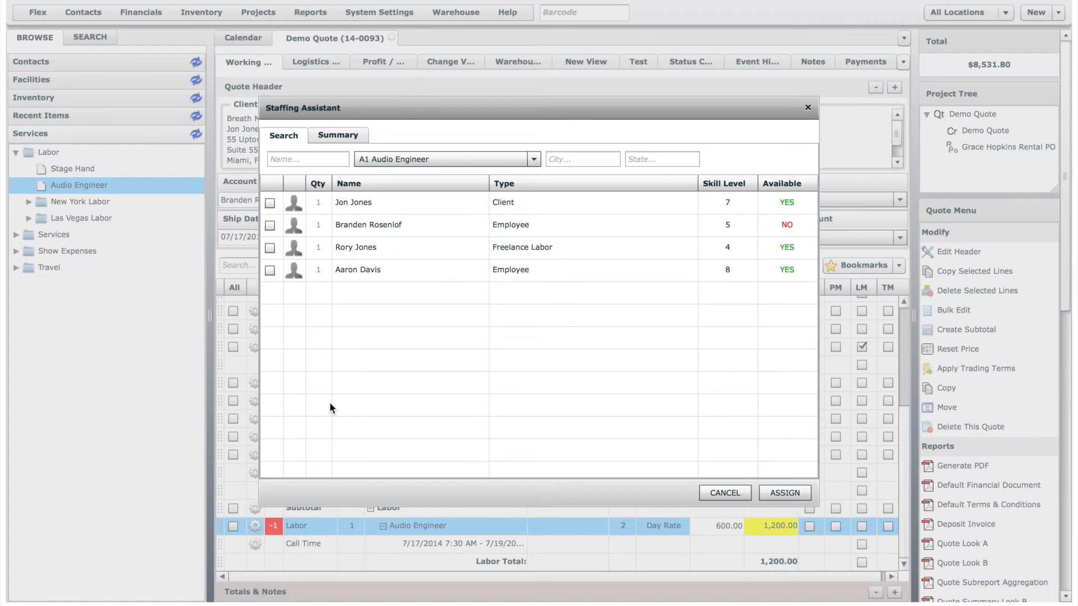
{"action": "left_click", "coordinate": [270, 248]}
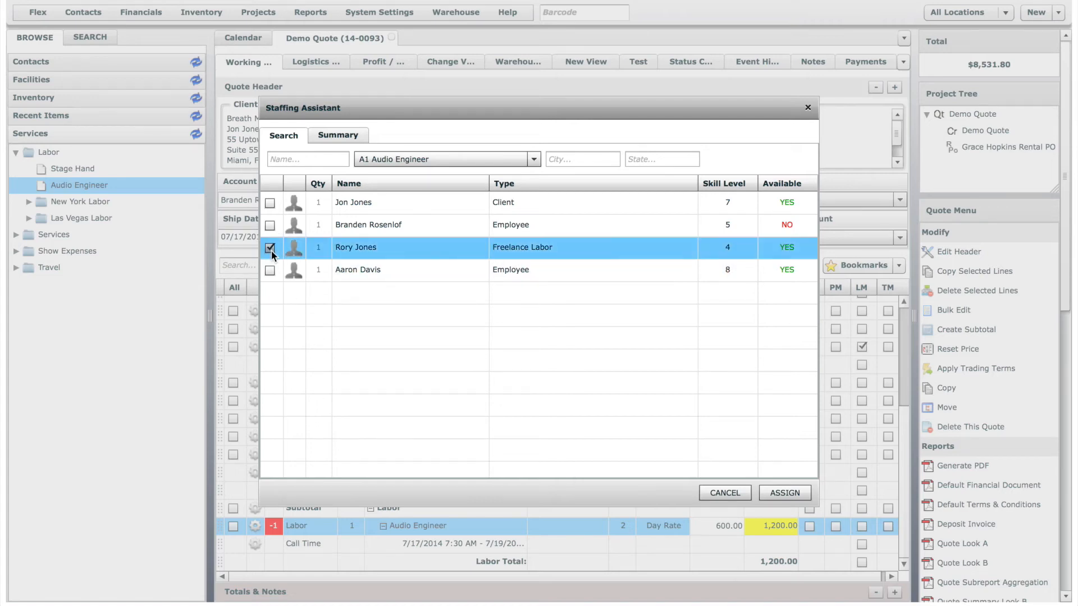
{"action": "left_click", "coordinate": [786, 493]}
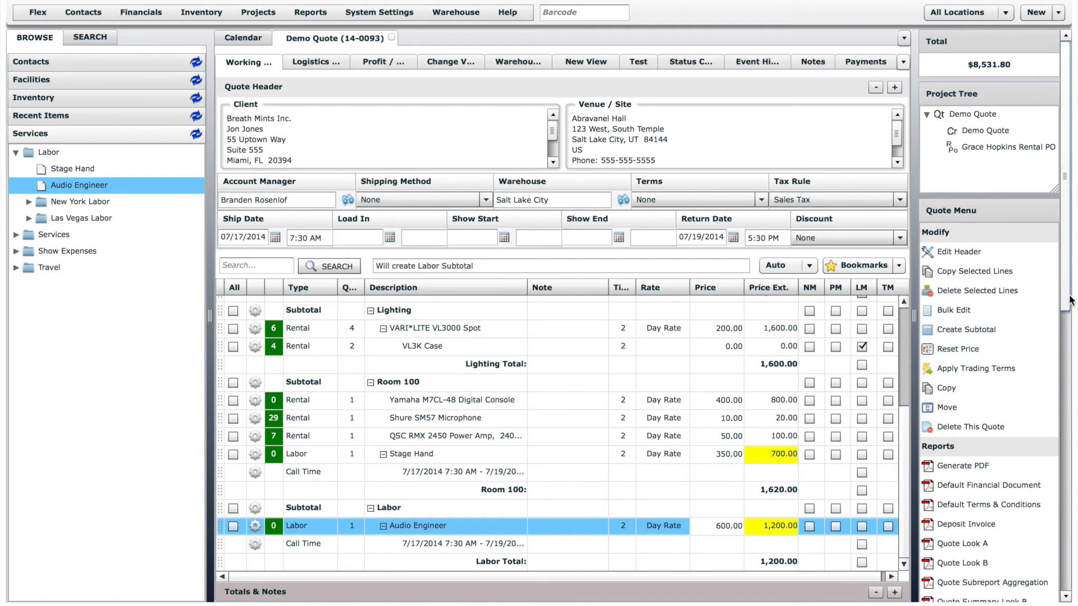
{"action": "left_click_drag", "start_coordinate": [1069, 297], "coordinate": [1069, 499]}
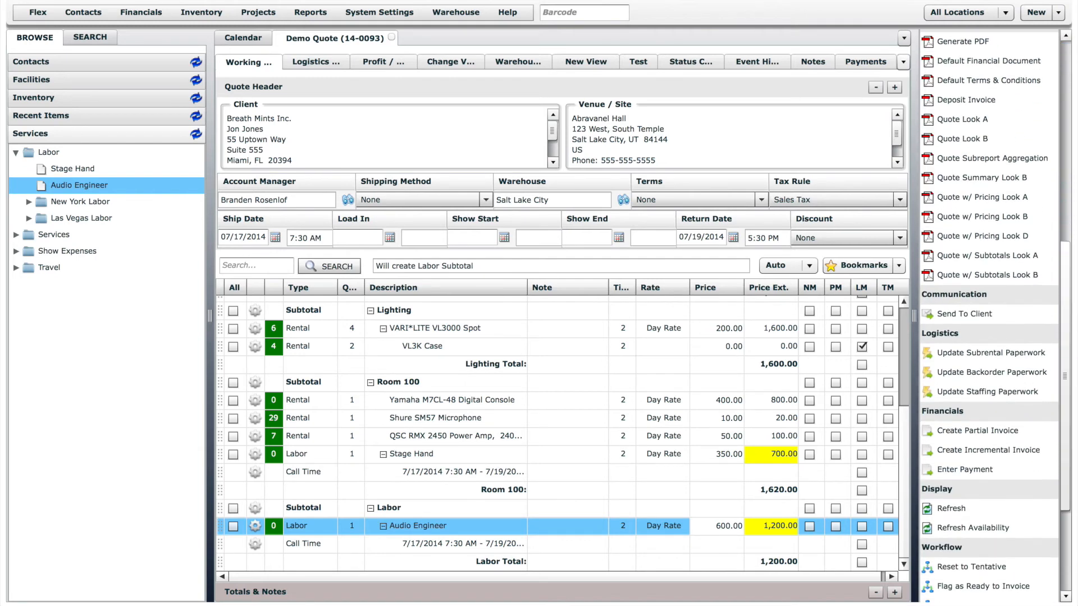
Step: Preview the message used to send the quote to the client, and cancel it without sending
{"action": "left_click", "coordinate": [976, 316]}
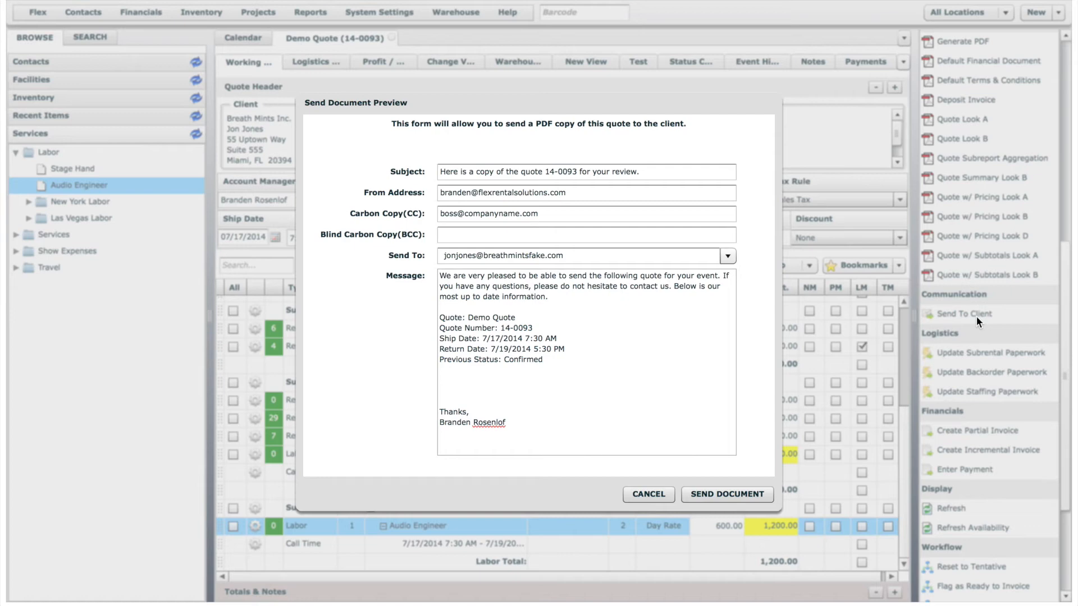
{"action": "left_click", "coordinate": [647, 494]}
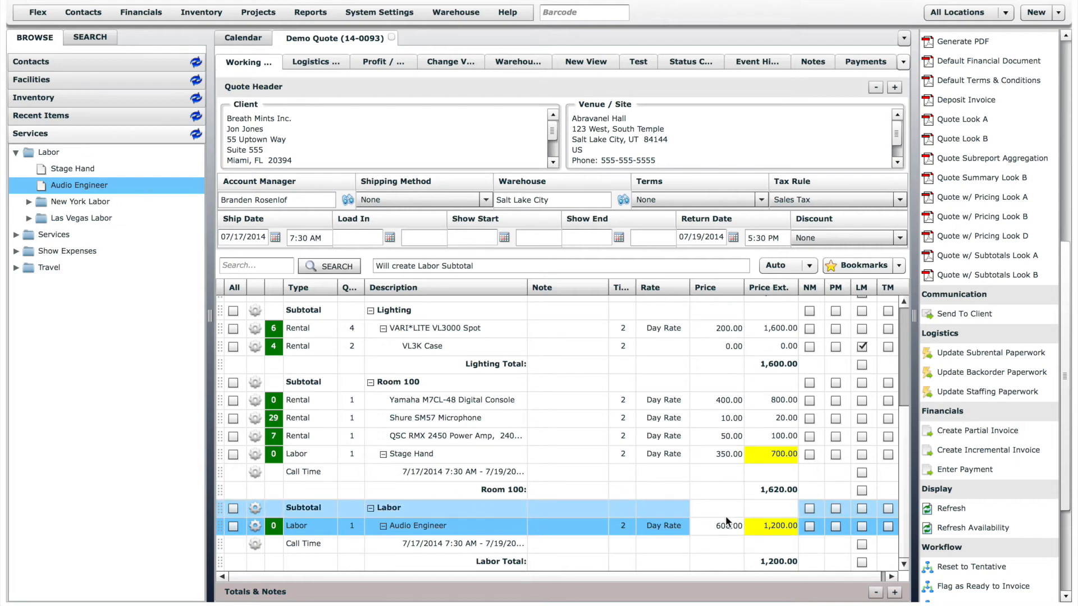
Step: Create the quote's pull sheet with Create / Update Pull Sheet, leaving the notification's distribution list empty
{"action": "left_click_drag", "start_coordinate": [1063, 509], "coordinate": [1068, 590]}
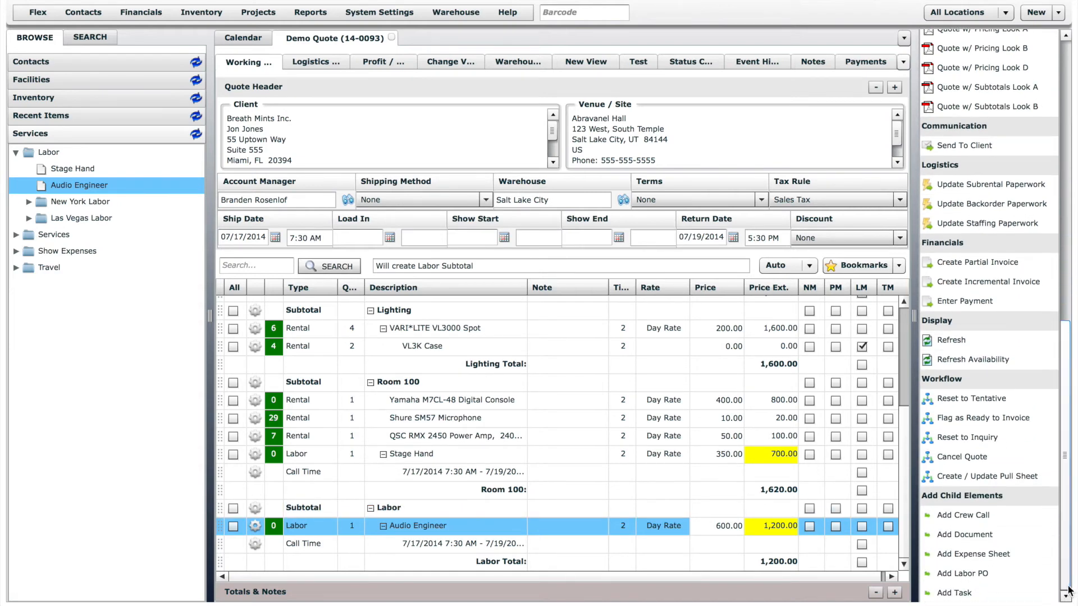
{"action": "left_click", "coordinate": [1002, 475]}
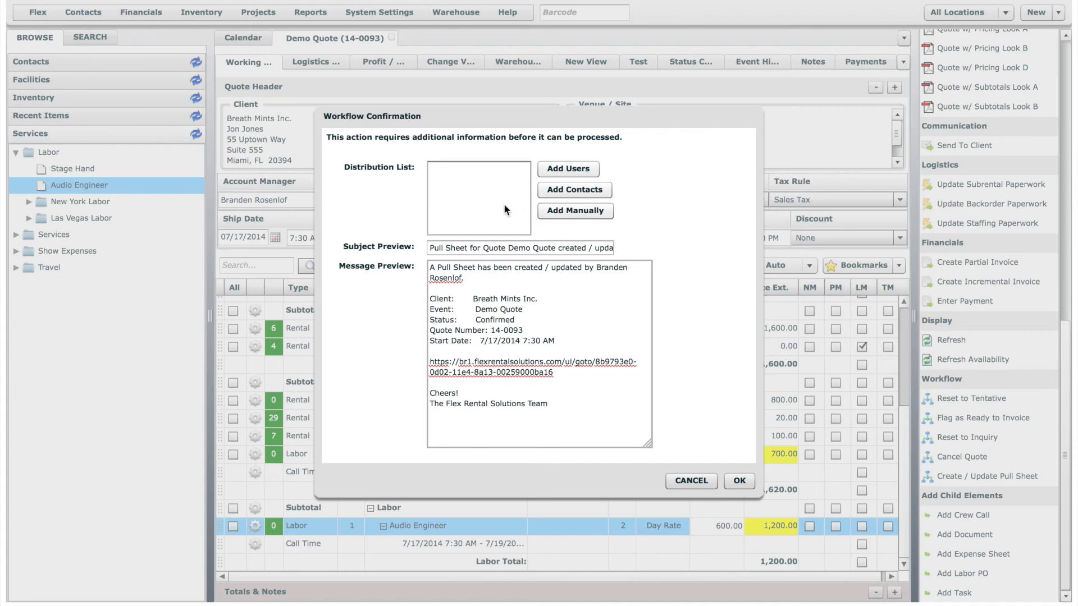
{"action": "left_click", "coordinate": [740, 480]}
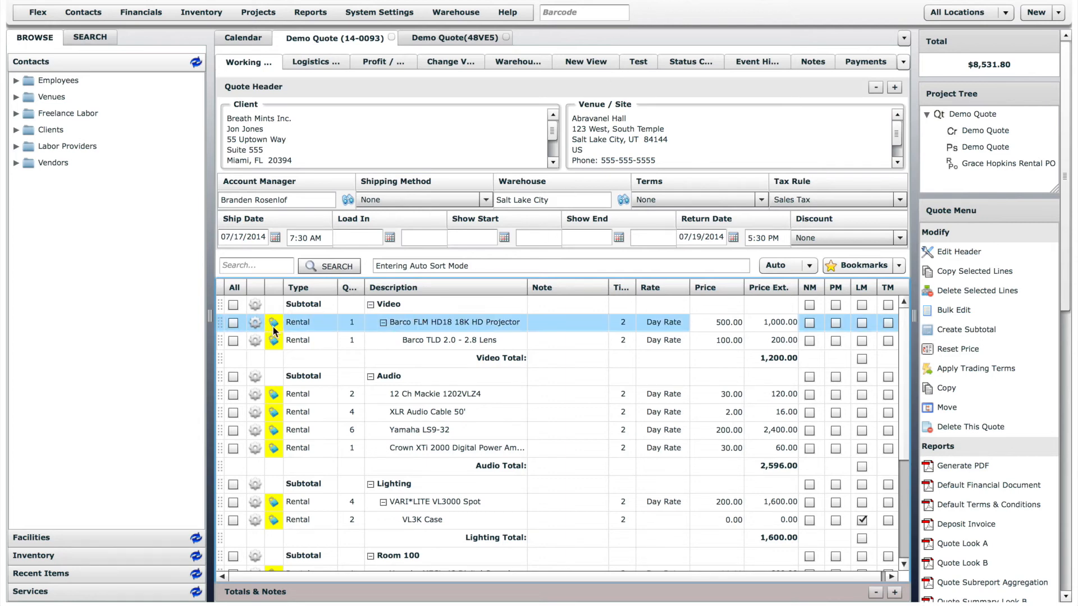
{"action": "mouse_move", "coordinate": [278, 342]}
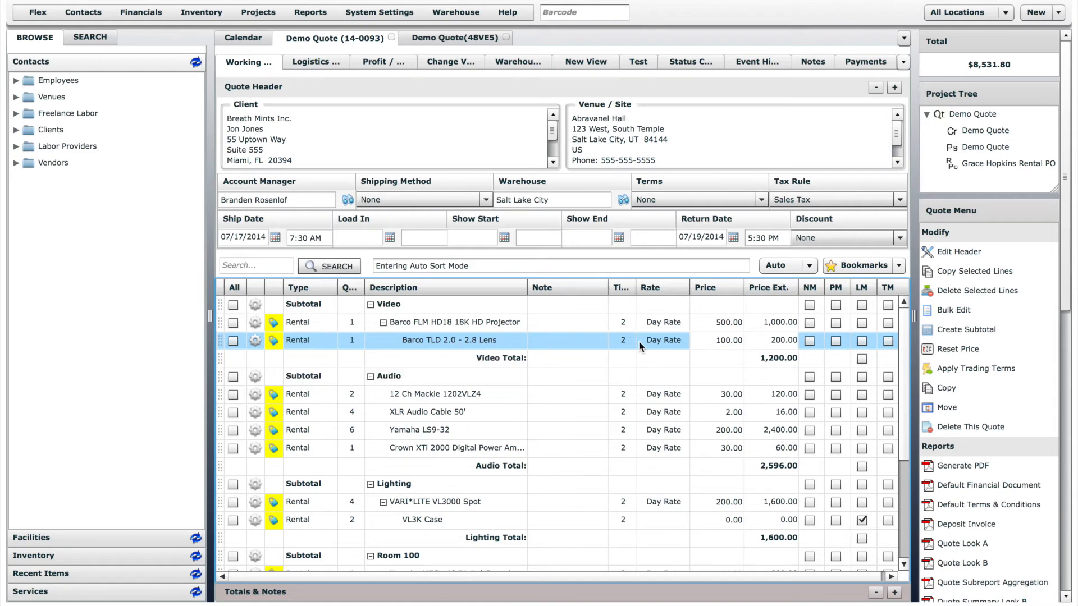
Step: Enable NM on the Barco FLM HD18 projector and its TLD lens, and add the note "This is a note." to the projector
{"action": "left_click", "coordinate": [809, 323]}
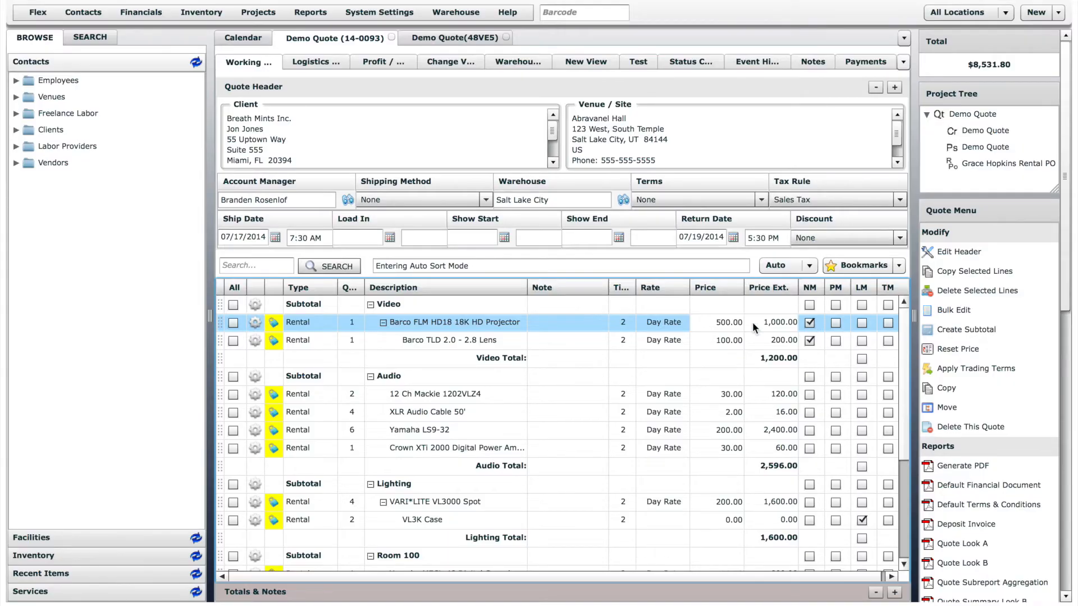
{"action": "left_click", "coordinate": [569, 324]}
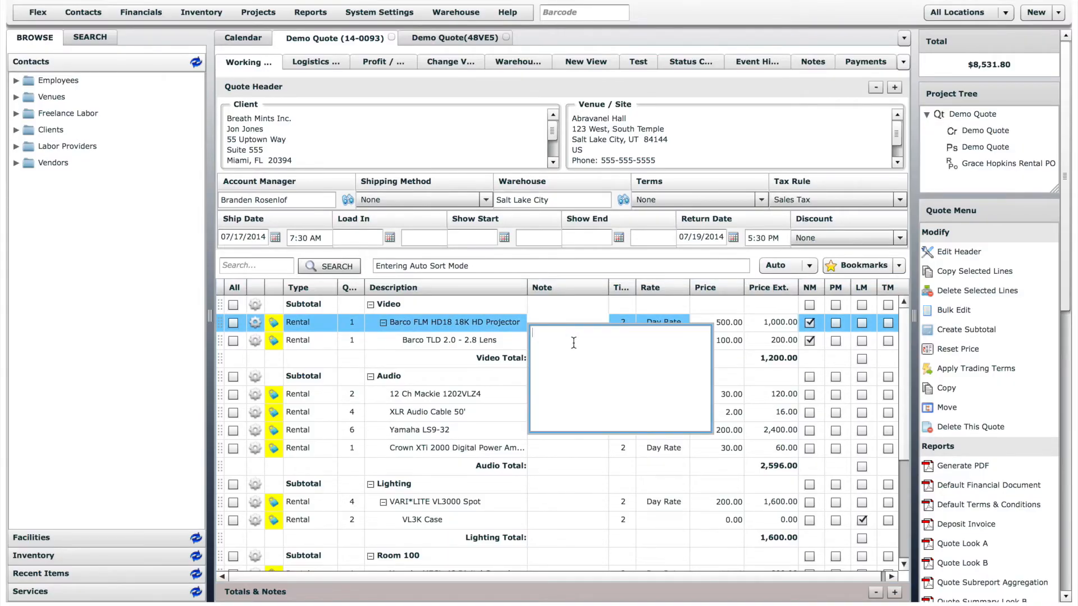
{"action": "type", "text": "This is a note"}
{"action": "left_click", "coordinate": [584, 305]}
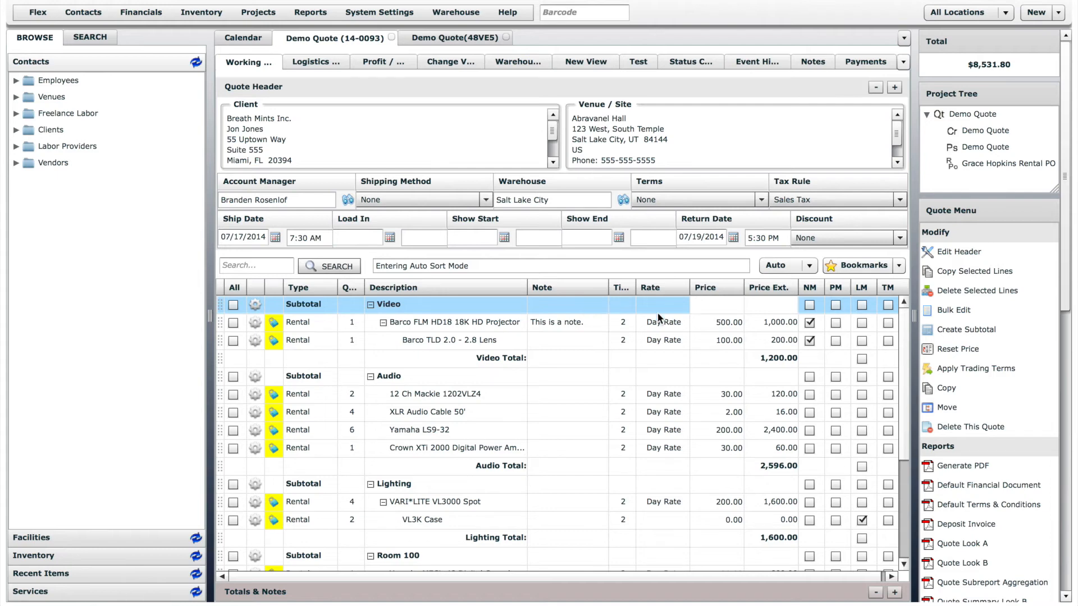
{"action": "left_click", "coordinate": [618, 322]}
{"action": "left_click", "coordinate": [809, 340]}
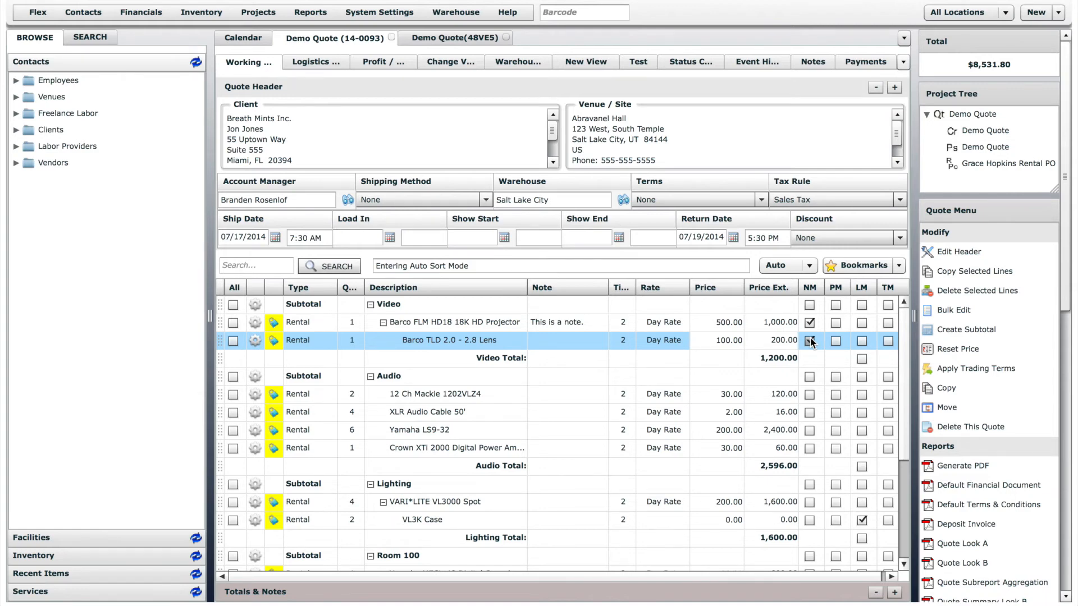
Step: Enable PM on the four Audio lines: 12 Ch Mackie 1202VLZ4, XLR Audio Cable 50', Yamaha LS9-32 and Crown XTi 2000
{"action": "left_click", "coordinate": [836, 394]}
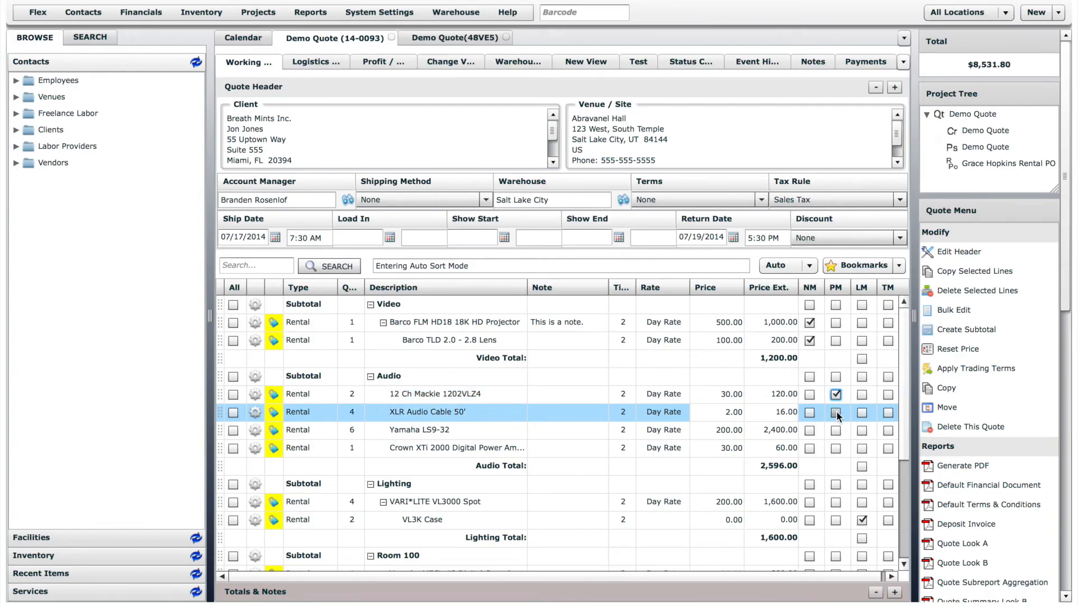
{"action": "left_click", "coordinate": [837, 412]}
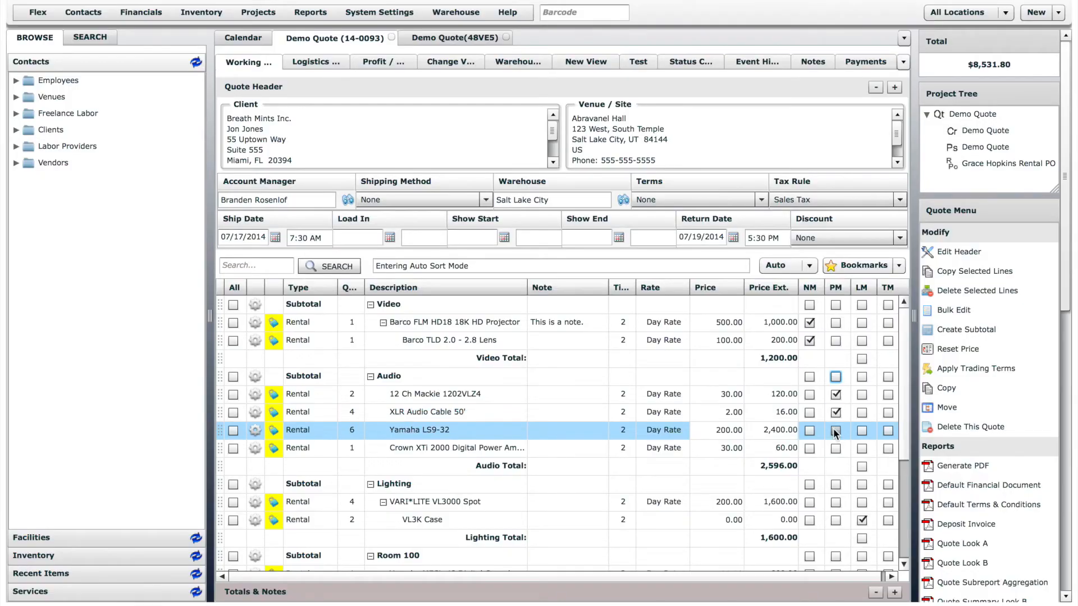
{"action": "left_click", "coordinate": [835, 430]}
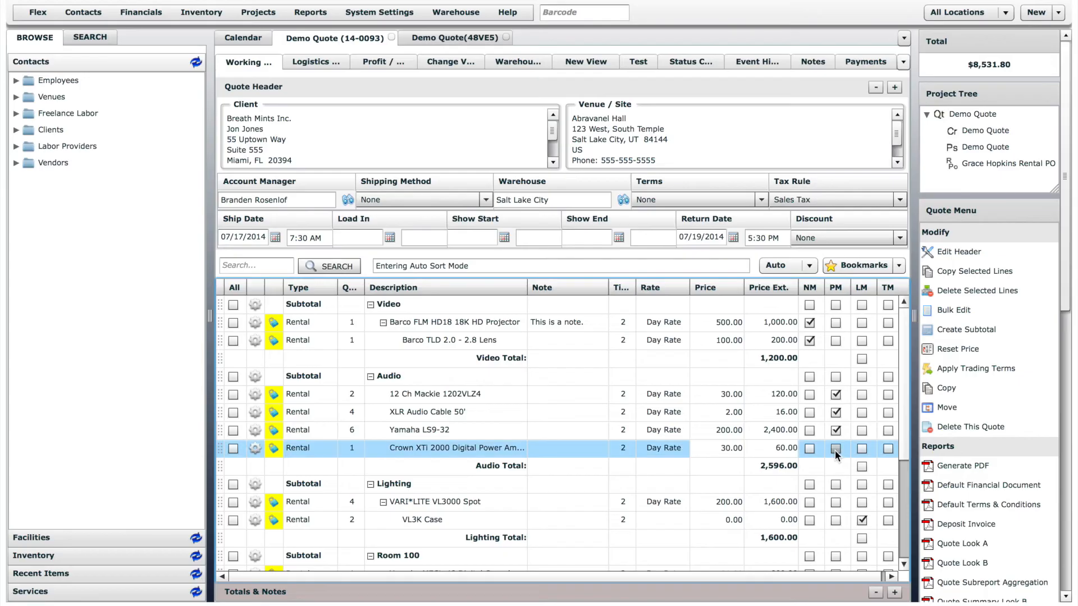
{"action": "left_click", "coordinate": [835, 449]}
Step: Enable TM on the Shure SM57 Microphone and QSC RMX 2450 Power Amp lines in the Room 100 subtotal
{"action": "left_click_drag", "start_coordinate": [909, 454], "coordinate": [898, 464]}
{"action": "left_click", "coordinate": [863, 405]}
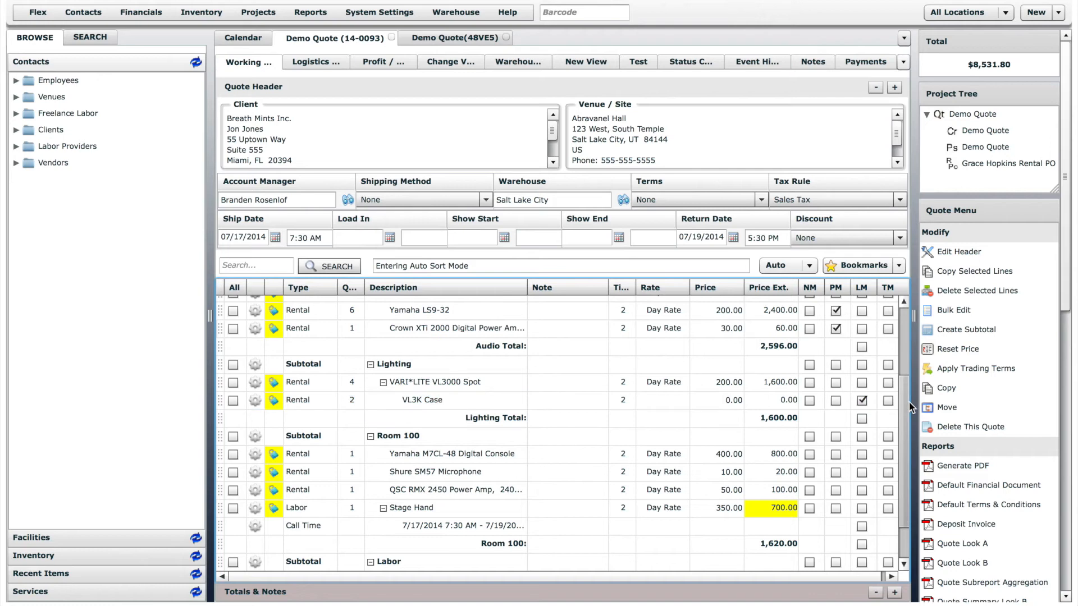
{"action": "left_click_drag", "start_coordinate": [905, 403], "coordinate": [903, 449]}
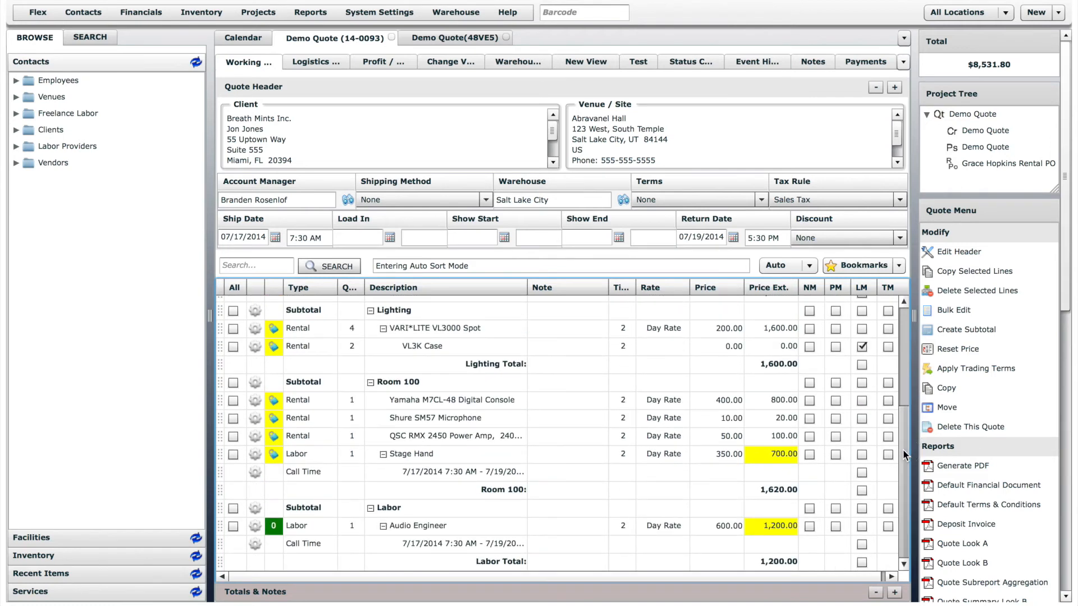
{"action": "left_click", "coordinate": [887, 419]}
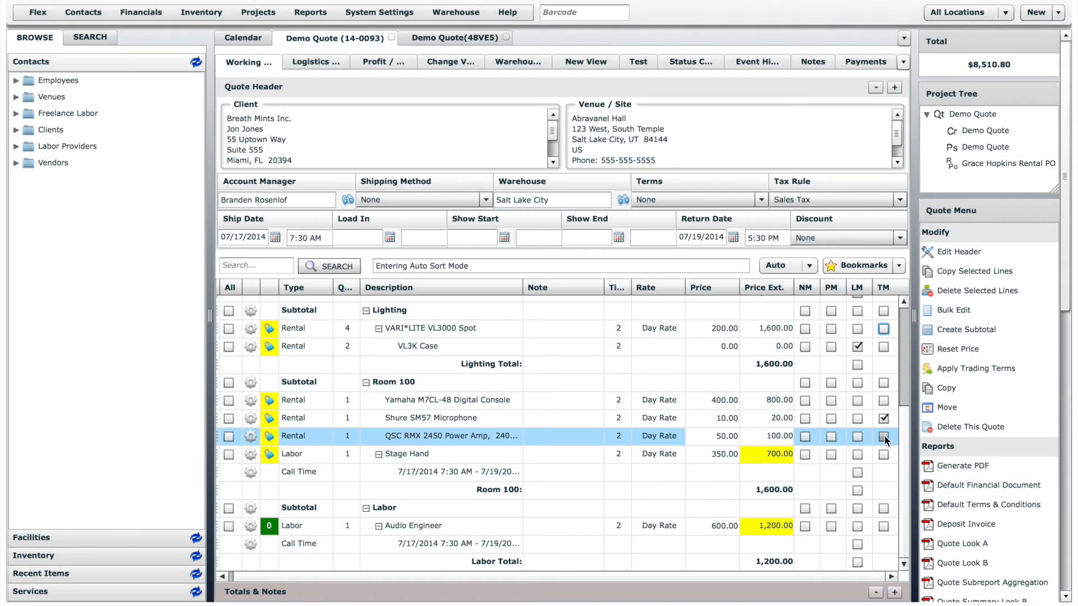
{"action": "left_click", "coordinate": [884, 436]}
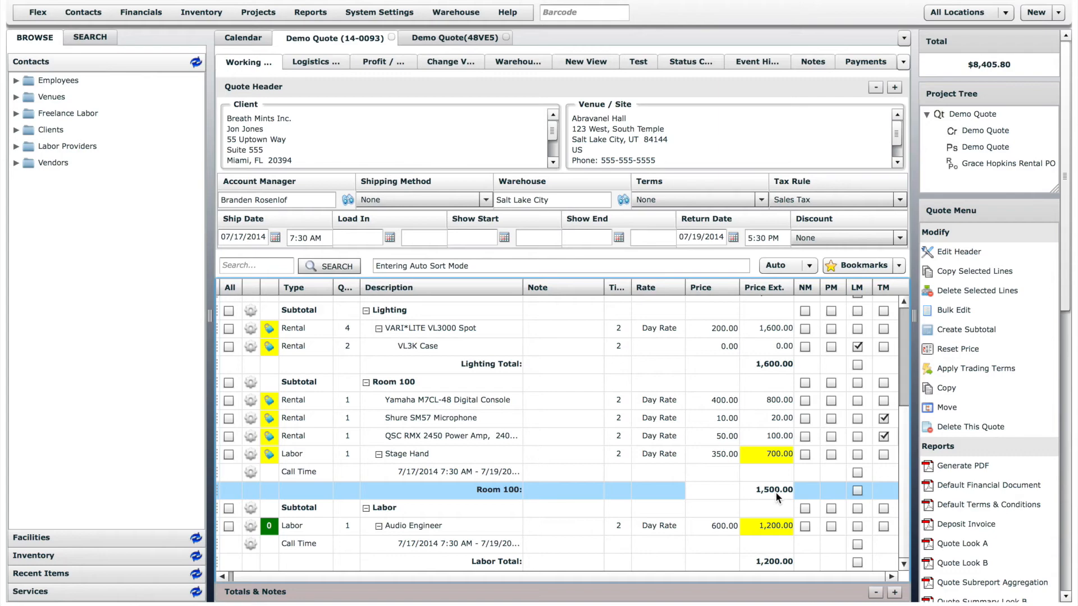
Step: Generate the quote PDF and examine how the lines with NM, PM, LM and TM set are printed
{"action": "left_click", "coordinate": [967, 466]}
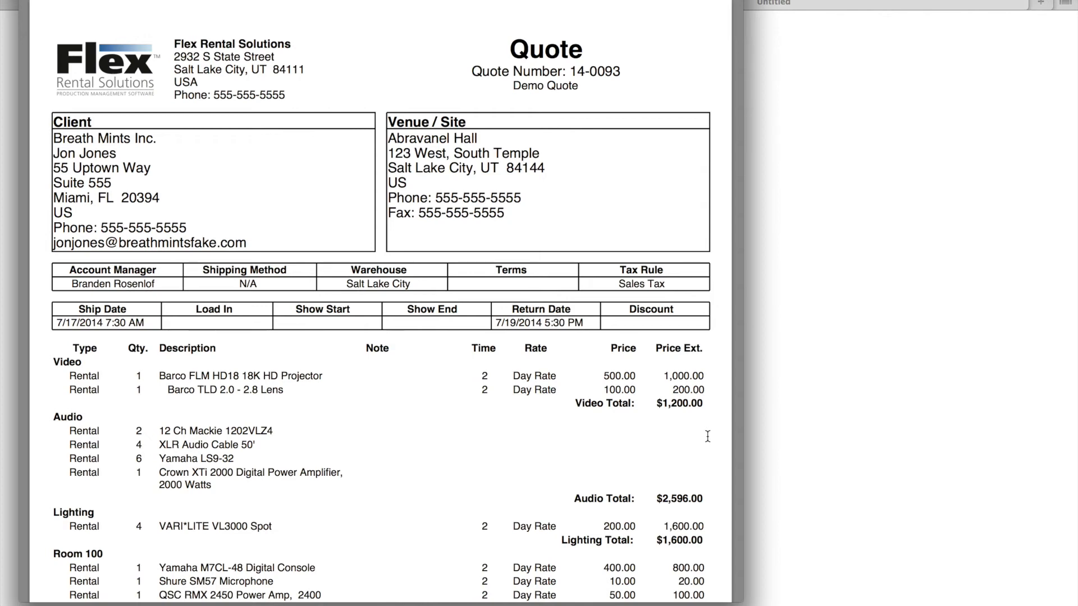
{"action": "scroll", "coordinate": [707, 436], "scroll_direction": "down", "scroll_amount": 6}
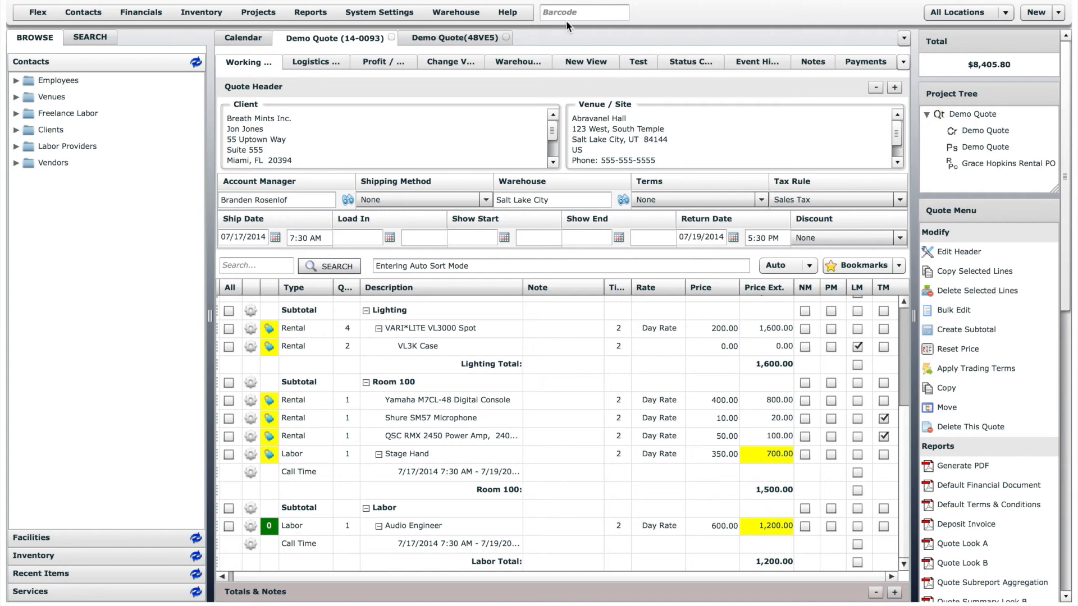
Step: Review the quote's Logistics, Profit, Change and Warehouse views, and generate a PDF from the Logistics view
{"action": "left_click", "coordinate": [323, 65]}
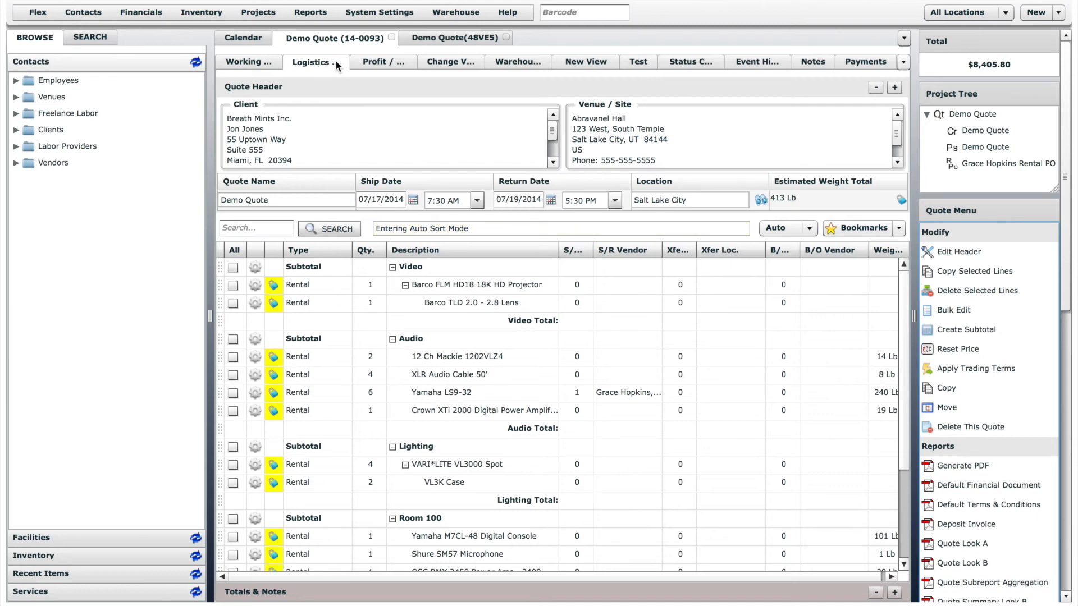
{"action": "left_click", "coordinate": [375, 63]}
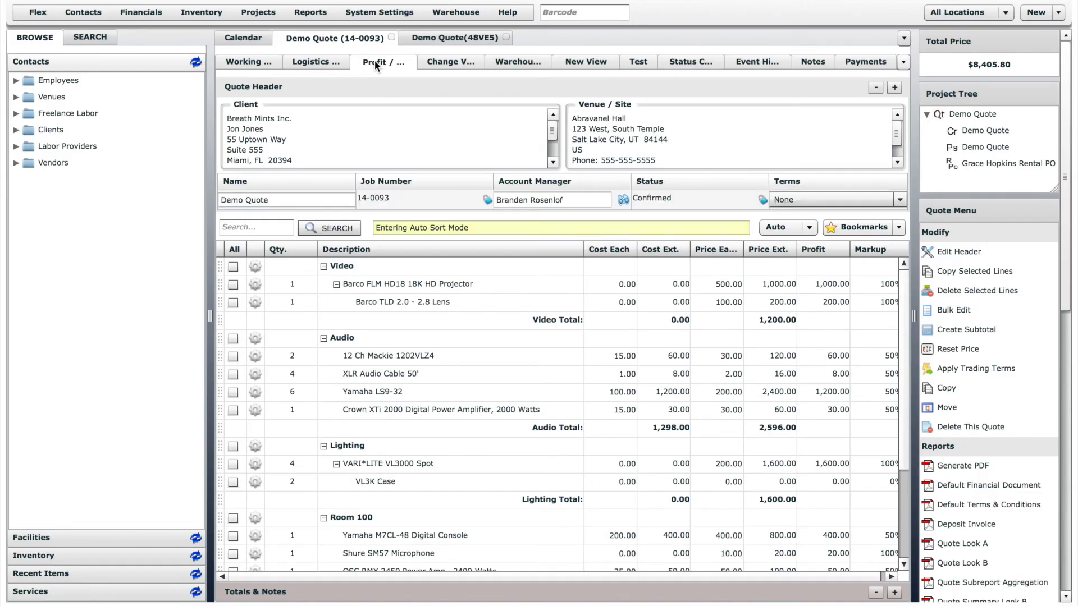
{"action": "left_click", "coordinate": [429, 61]}
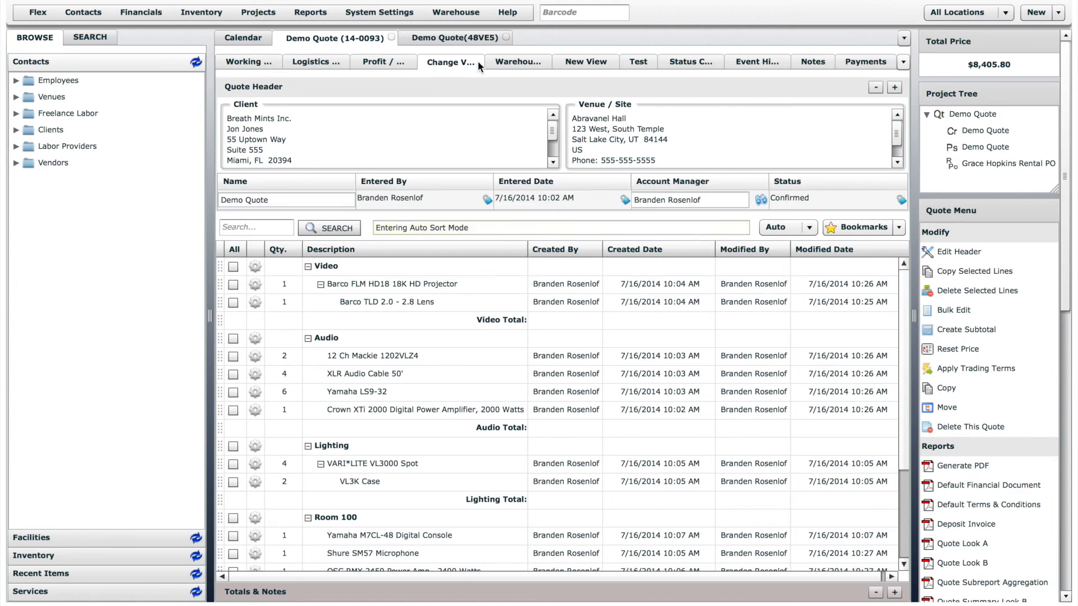
{"action": "left_click", "coordinate": [497, 61]}
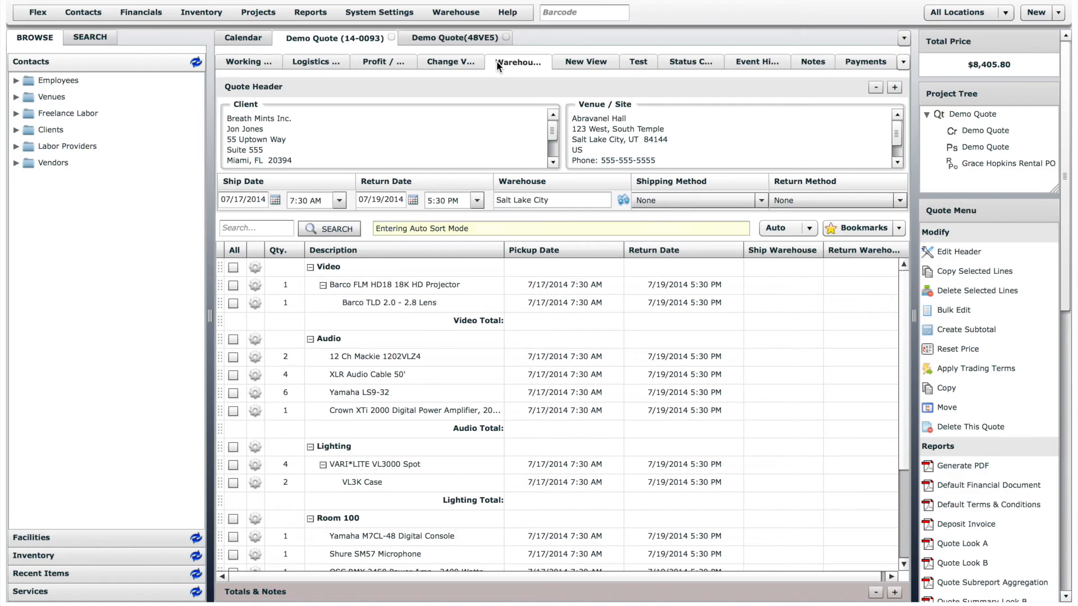
{"action": "left_click", "coordinate": [316, 61]}
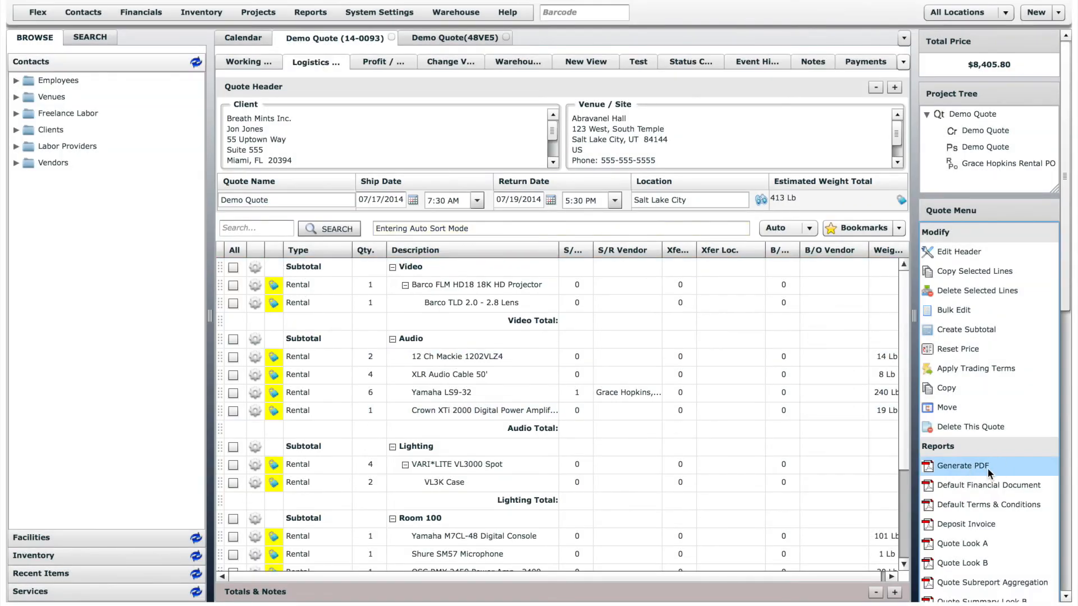
{"action": "left_click", "coordinate": [988, 468]}
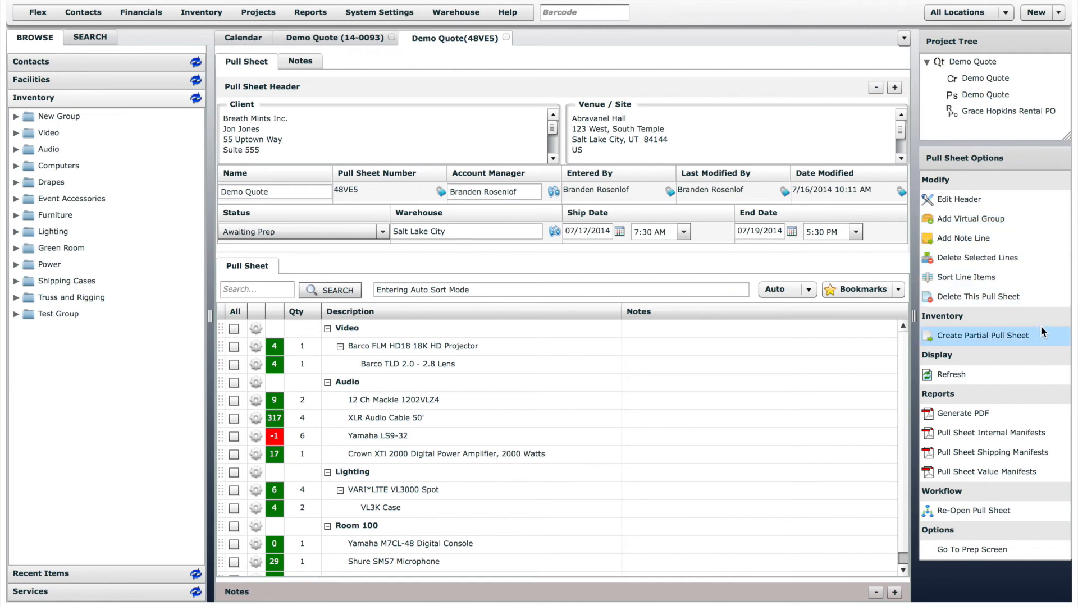
Step: Open the Demo Quote pull sheet's prep screen, and widen the pull sheet list and its Description column
{"action": "left_click", "coordinate": [1025, 553]}
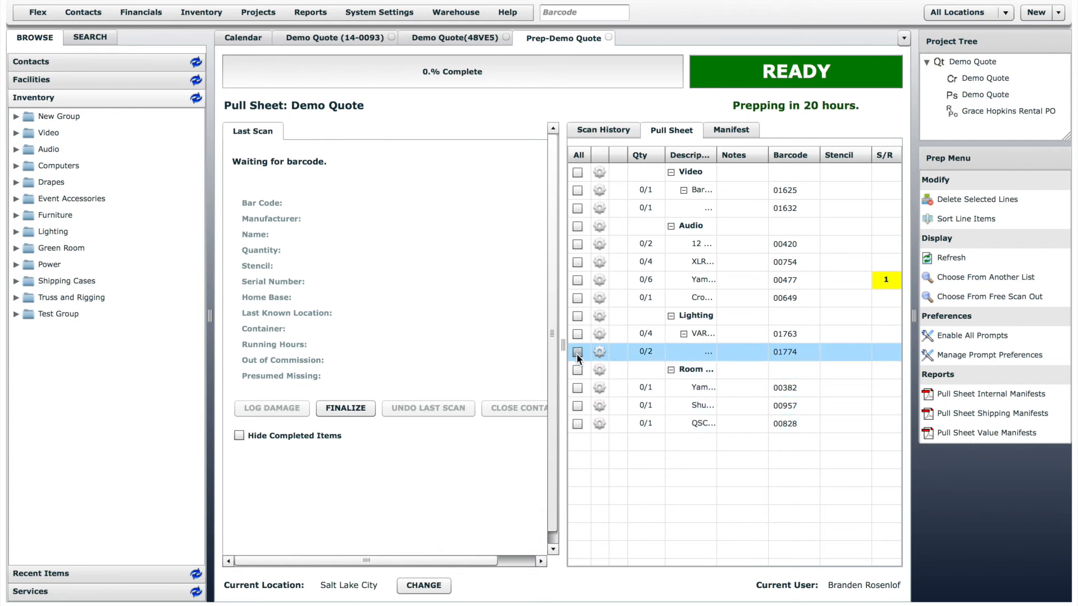
{"action": "left_click_drag", "start_coordinate": [564, 346], "coordinate": [495, 346]}
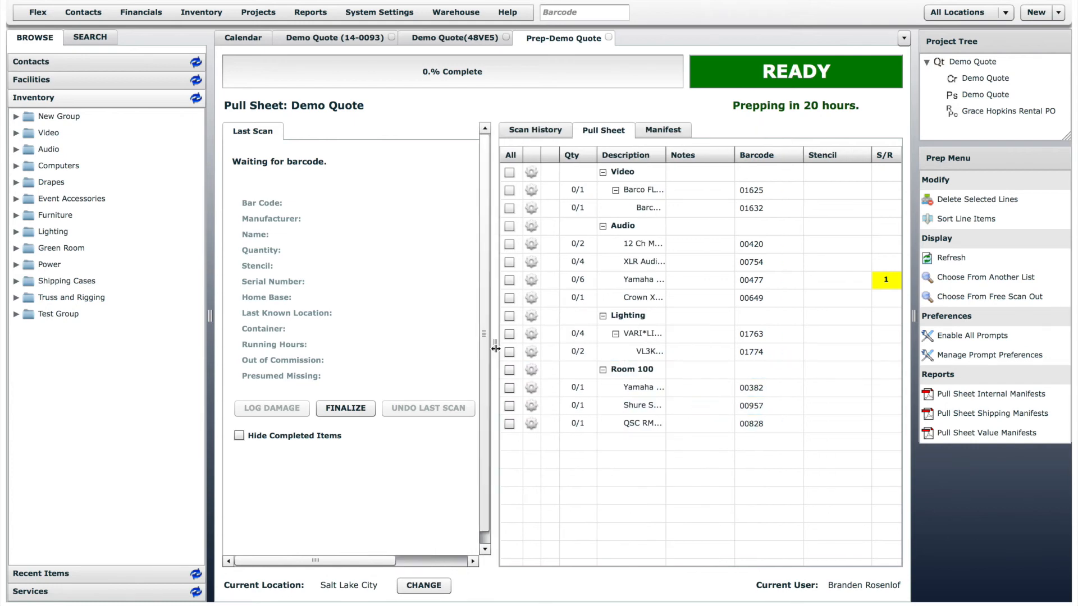
{"action": "left_click_drag", "start_coordinate": [668, 158], "coordinate": [739, 159]}
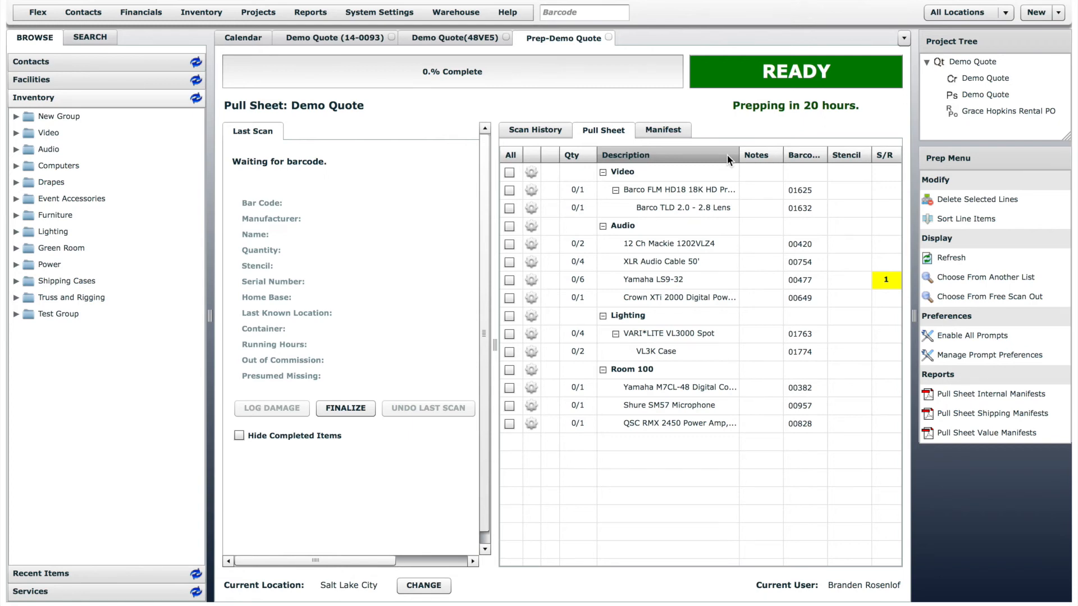
Step: Scan barcode 01626 for the Barco projector and barcode 01632 for its lens with quantity 1
{"action": "type", "text": "01626"}
{"action": "key", "text": "Return"}
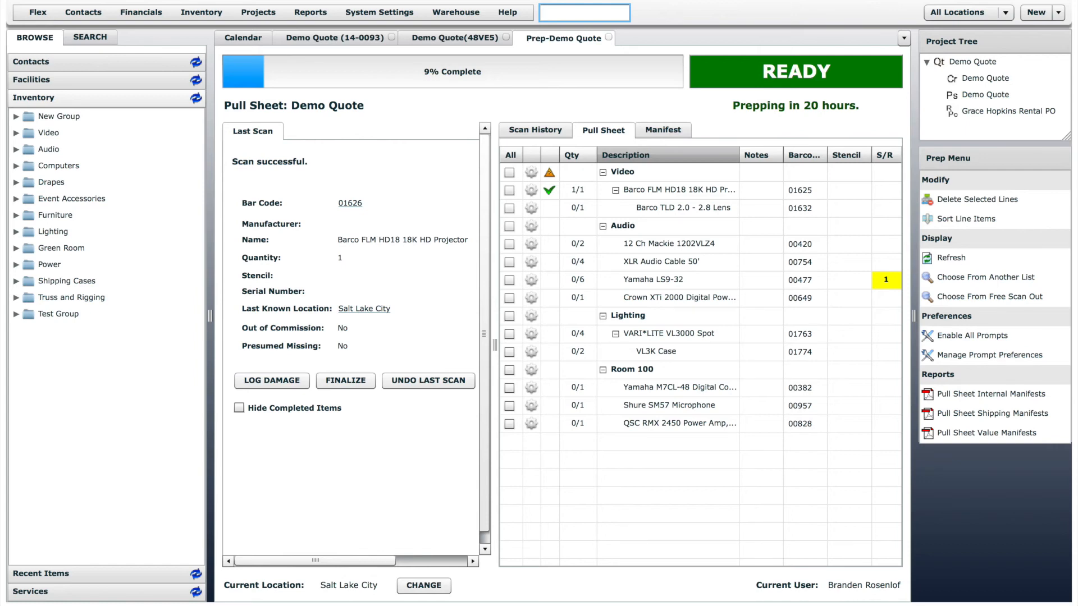
{"action": "type", "text": "01632"}
{"action": "key", "text": "Return"}
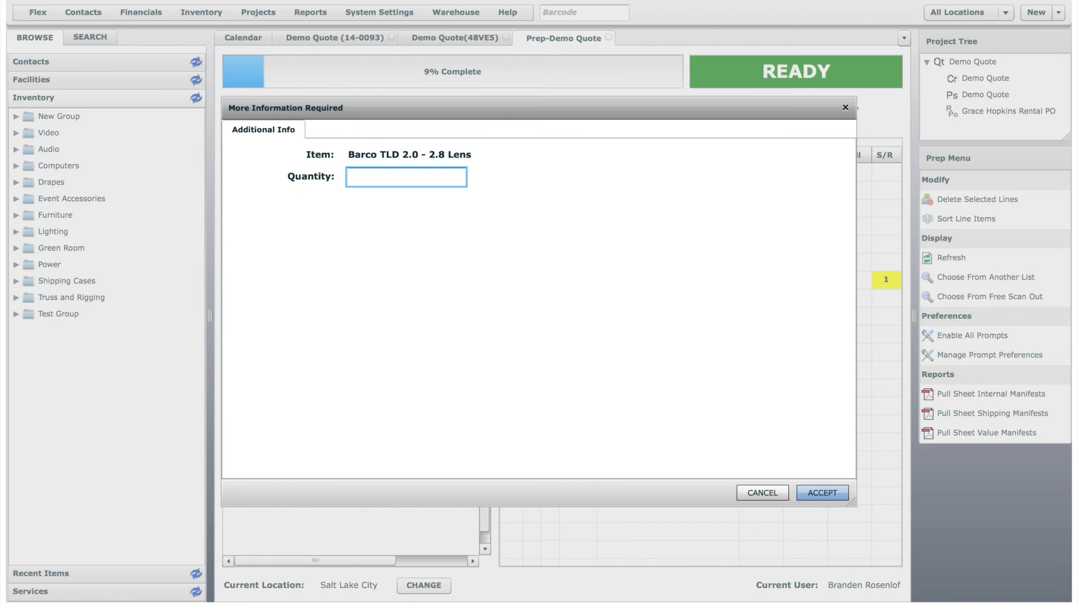
{"action": "type", "text": "1"}
{"action": "key", "text": "Return"}
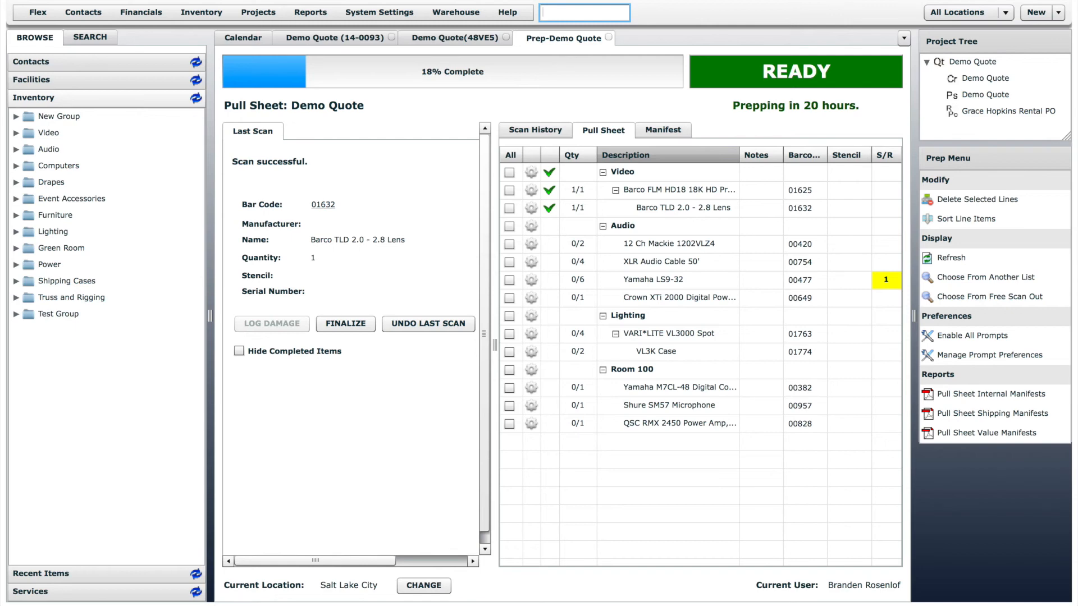
Step: Assign the serialized units with barcodes 00429 and 00423 to the pull sheet's 12 Ch Mackie 1202VLZ4 line
{"action": "double_click", "coordinate": [652, 242]}
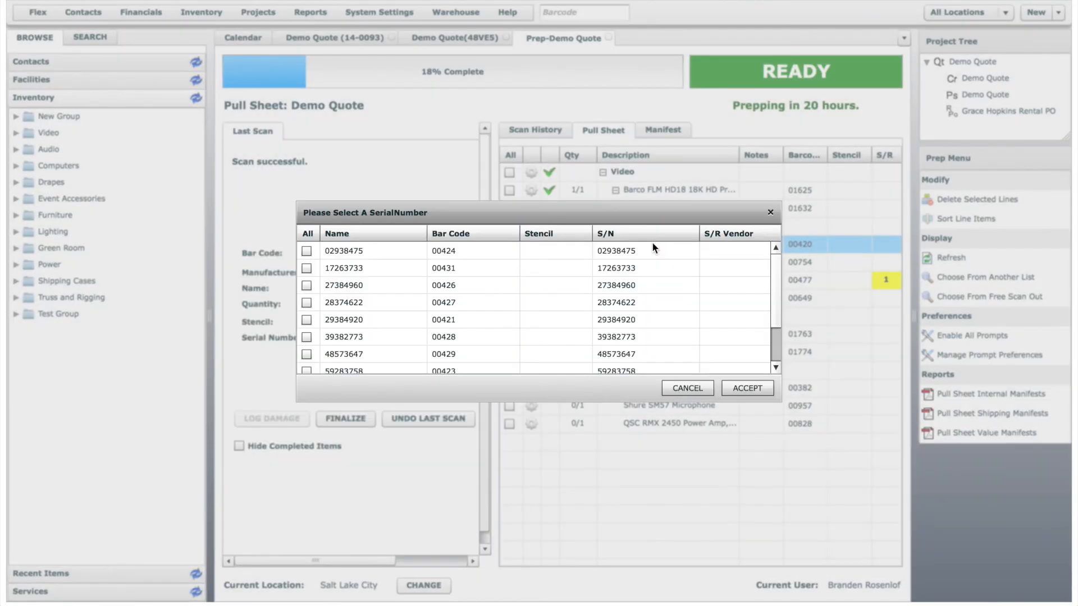
{"action": "left_click_drag", "start_coordinate": [780, 267], "coordinate": [771, 308]}
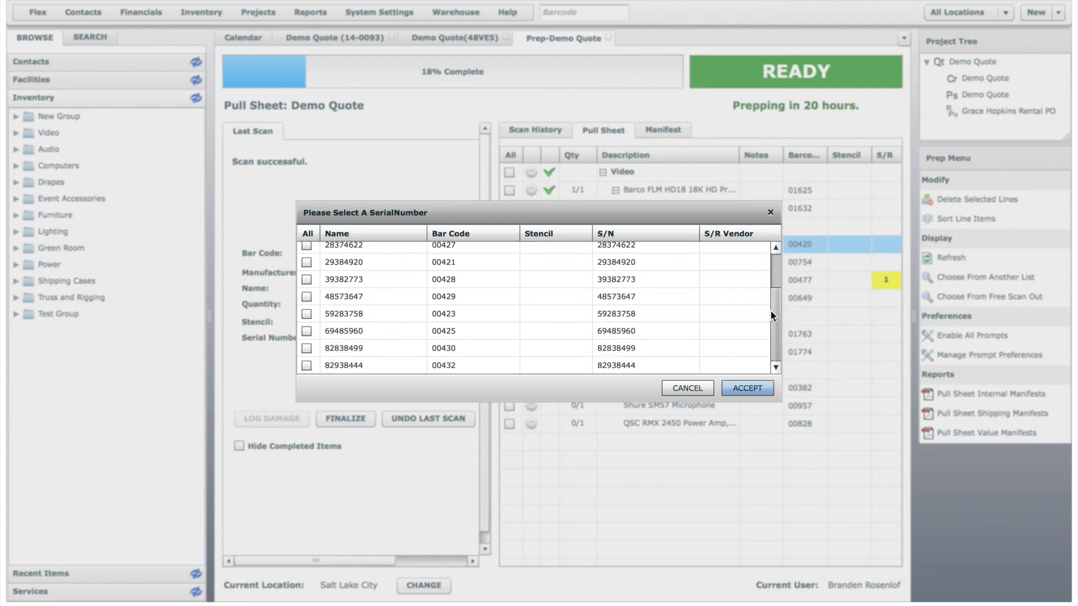
{"action": "left_click", "coordinate": [307, 296]}
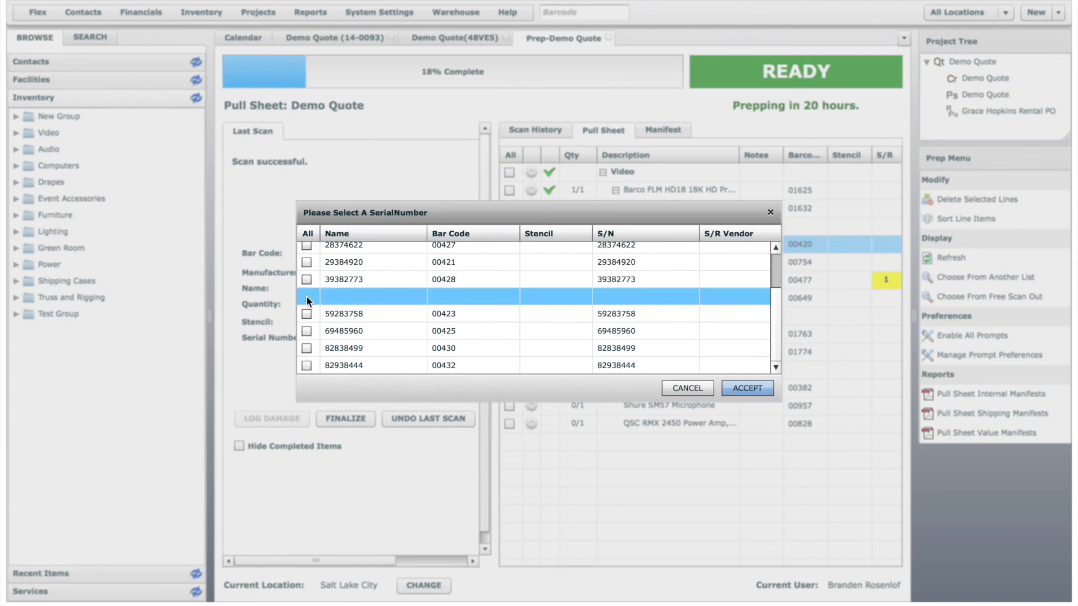
{"action": "left_click", "coordinate": [306, 314]}
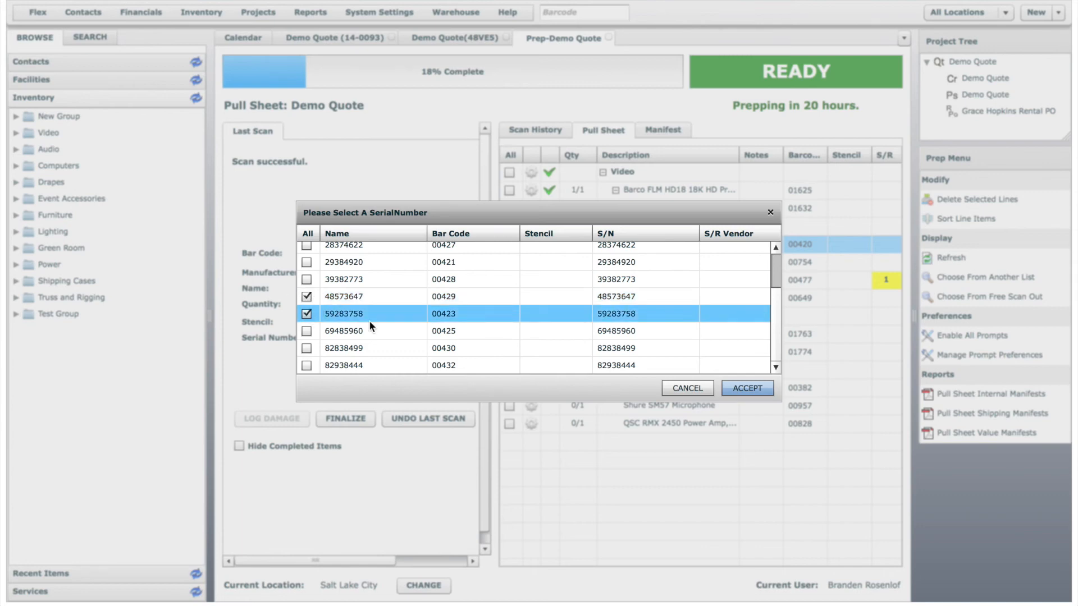
{"action": "left_click", "coordinate": [752, 386]}
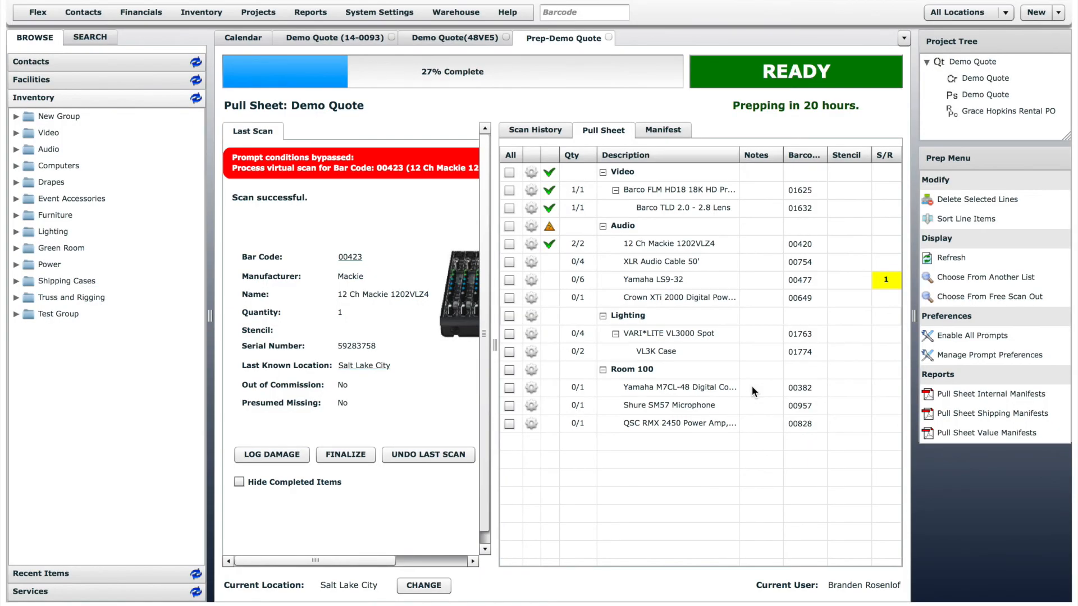
Step: Scan barcode 00754 for the XLR Audio Cable 50' with quantity 4
{"action": "type", "text": "00754"}
{"action": "key", "text": "Return"}
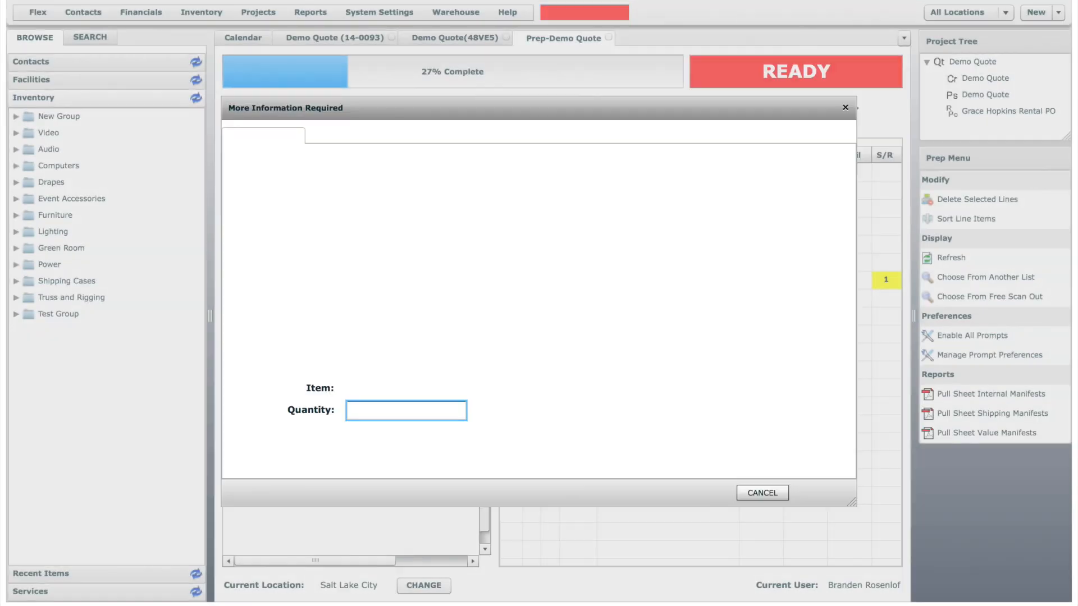
{"action": "type", "text": "4"}
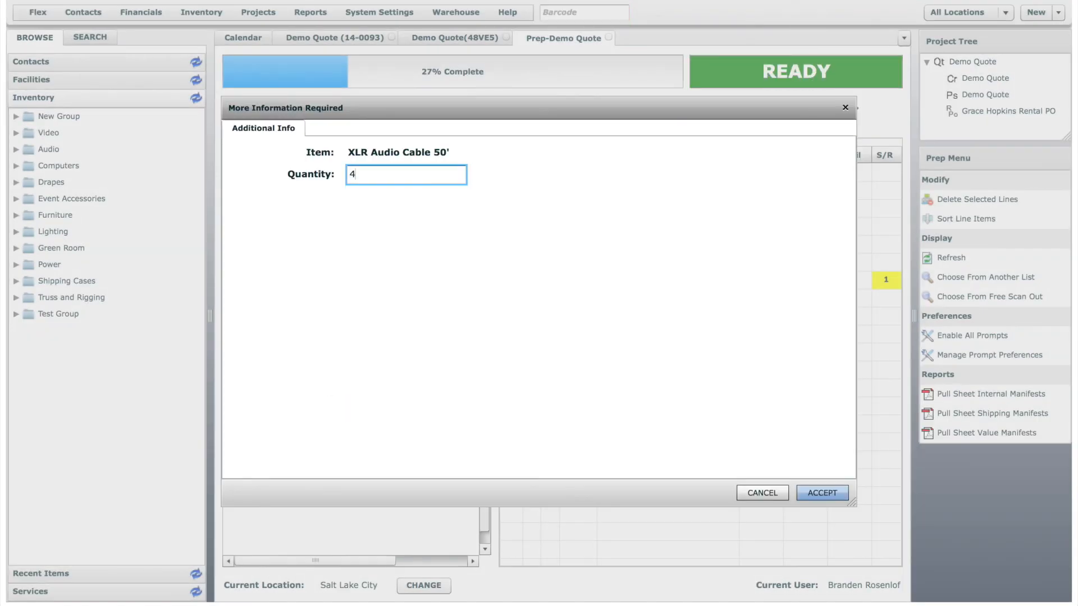
{"action": "key", "text": "Return"}
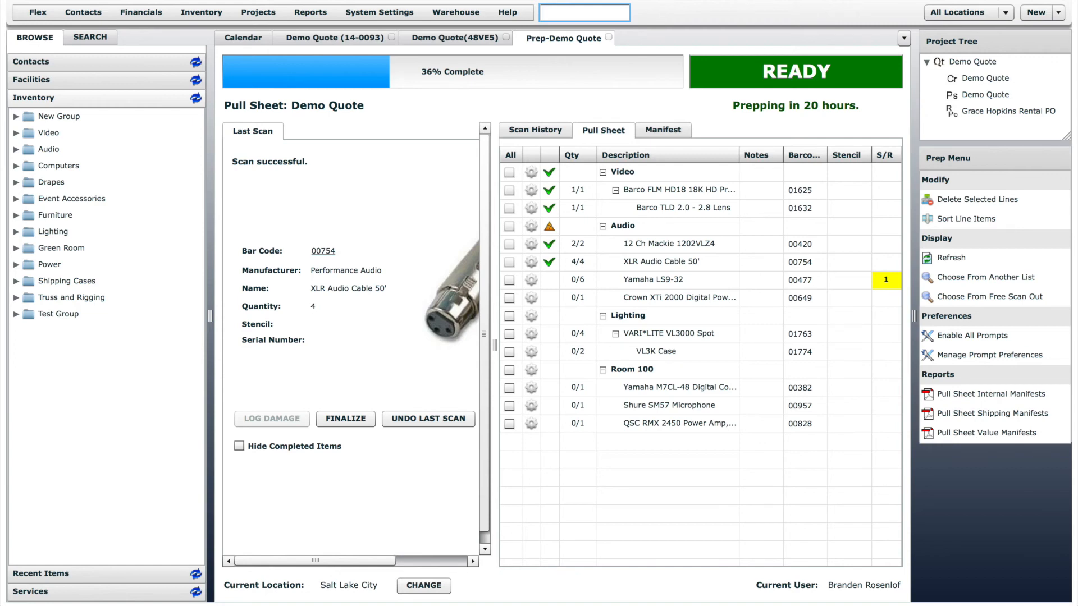
Step: Scan five in-house Yamaha LS9-32 consoles one after another, starting with barcode 00577 and ending with 00481
{"action": "type", "text": "00577"}
{"action": "key", "text": "Return"}
{"action": "type", "text": "00578"}
{"action": "key", "text": "Return"}
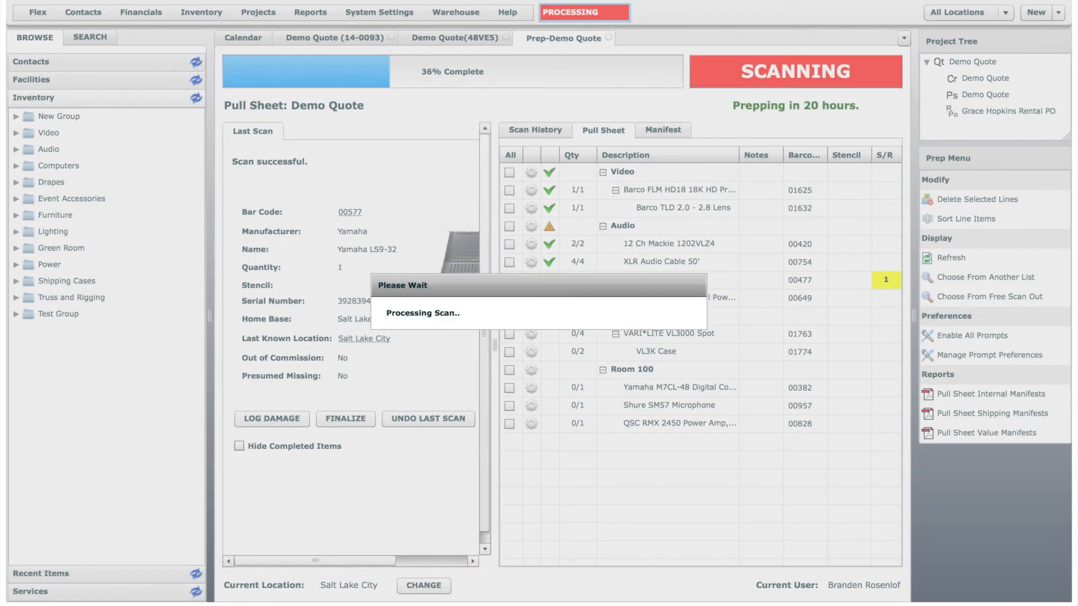
{"action": "type", "text": "00478"}
{"action": "key", "text": "Return"}
{"action": "type", "text": "00479"}
{"action": "key", "text": "Return"}
{"action": "type", "text": "00480"}
{"action": "key", "text": "Return"}
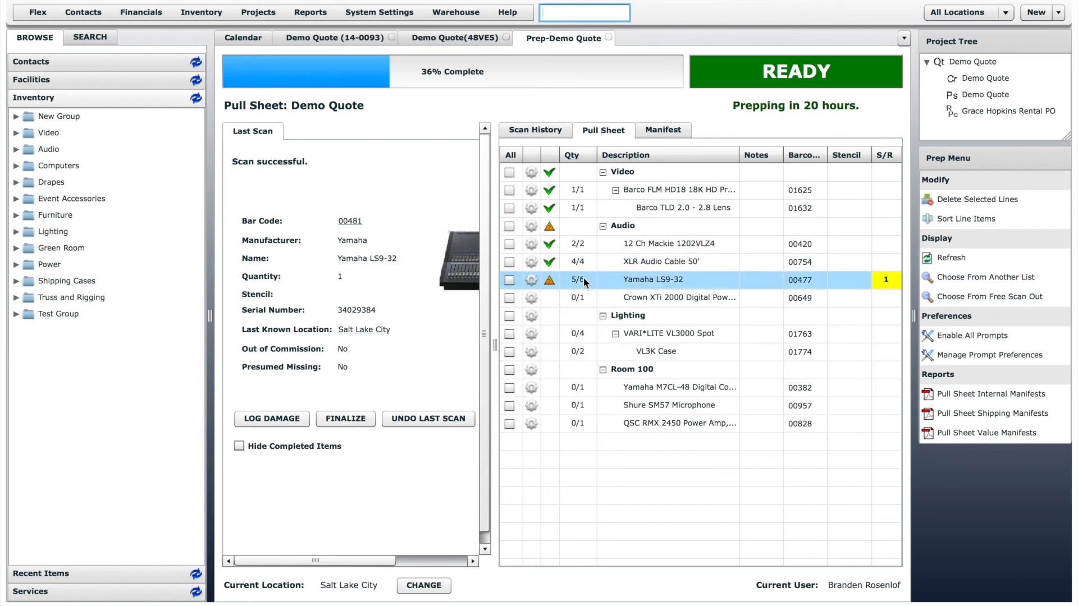
Step: Open the Demo Quote's rental PO for the subrented Yamaha LS9-32 in warehouse Receiving
{"action": "mouse_move", "coordinate": [883, 286]}
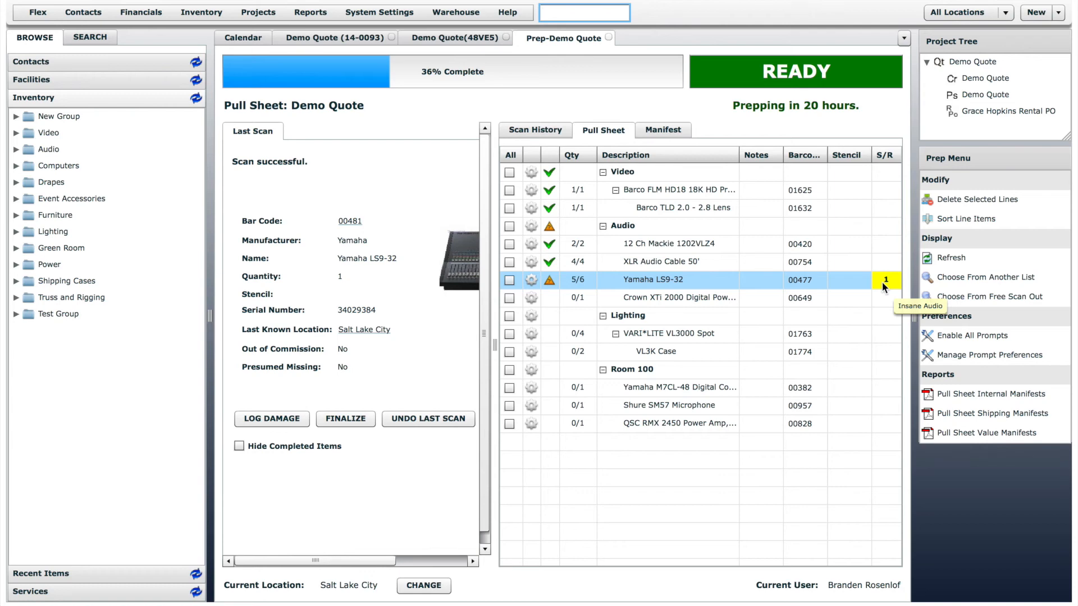
{"action": "left_click", "coordinate": [457, 12]}
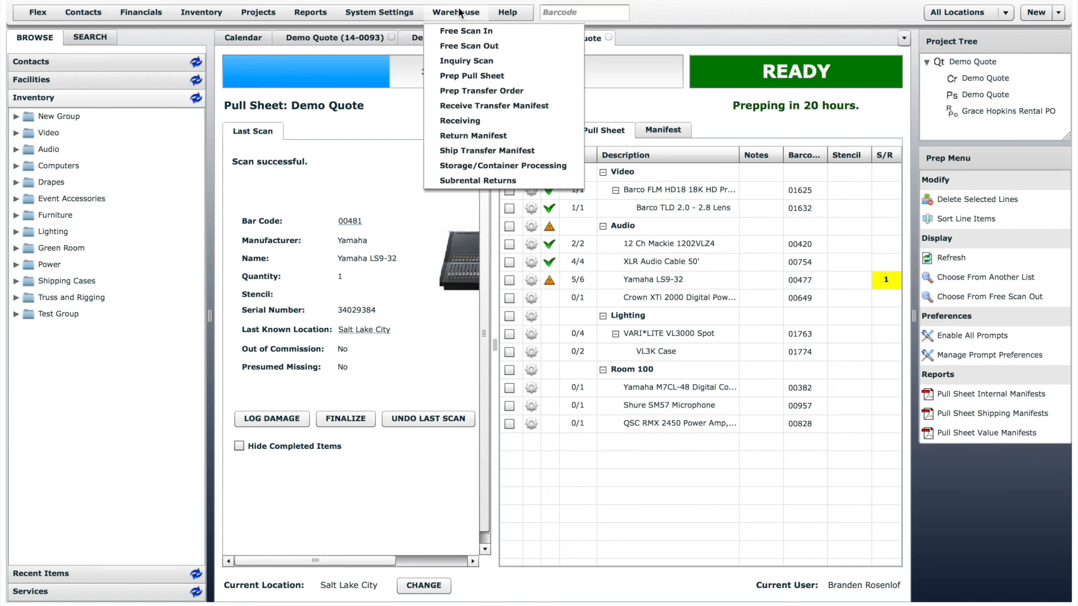
{"action": "left_click", "coordinate": [474, 117]}
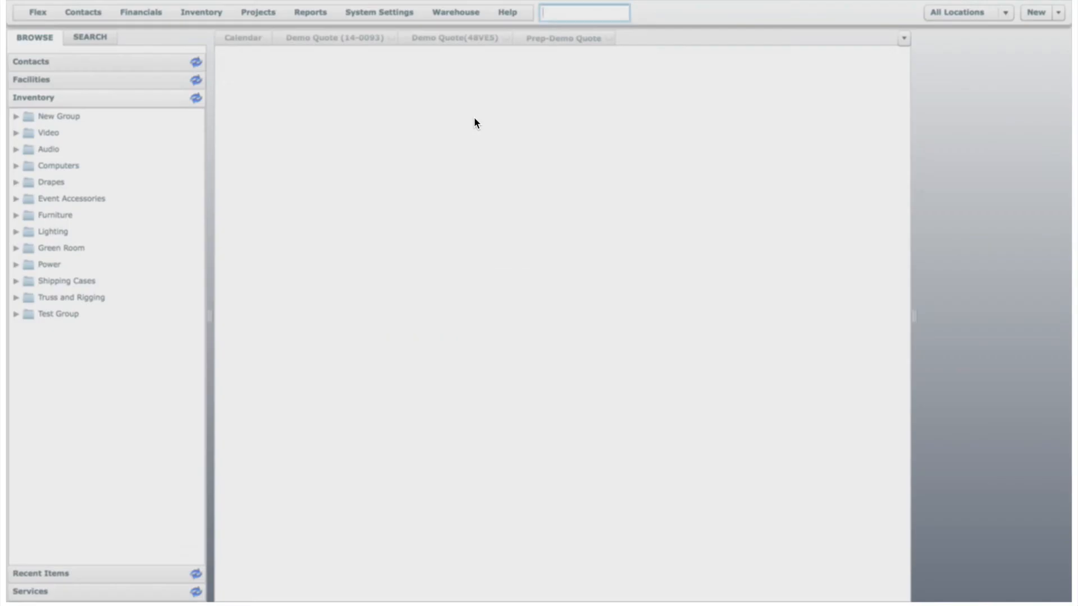
{"action": "double_click", "coordinate": [281, 103]}
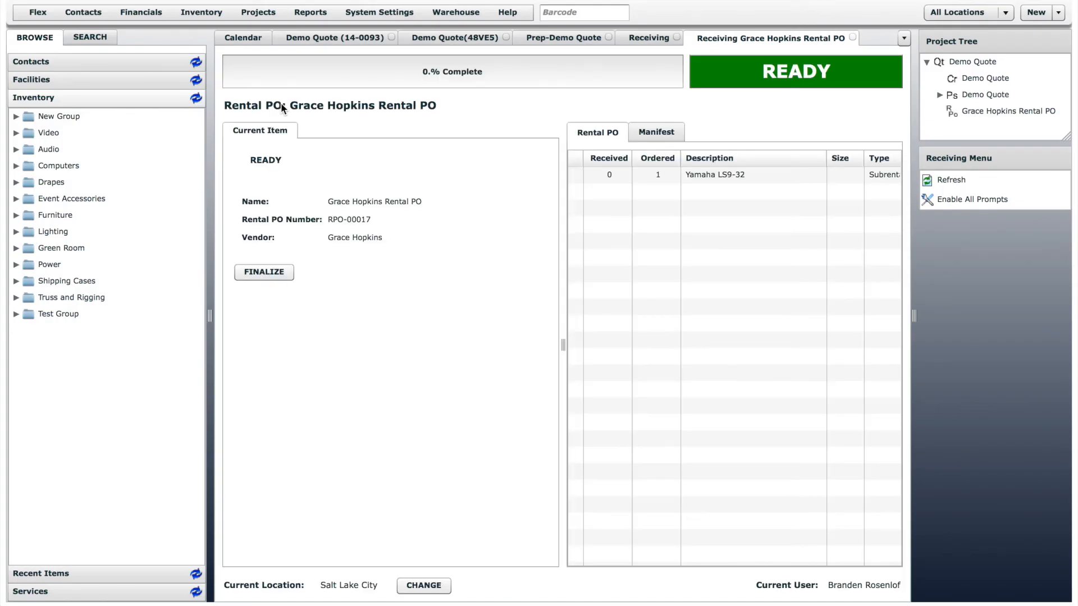
Step: Add the rental PO's Yamaha LS9-32 to inventory with the bar code left on AUTO, and finalize the receiving
{"action": "left_click", "coordinate": [719, 178]}
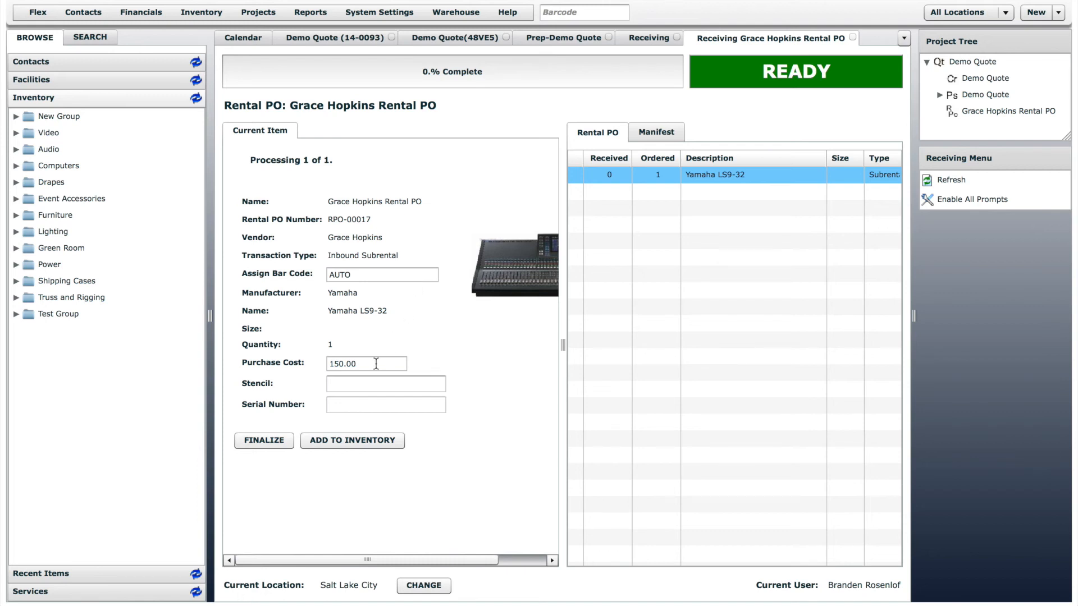
{"action": "left_click", "coordinate": [348, 440]}
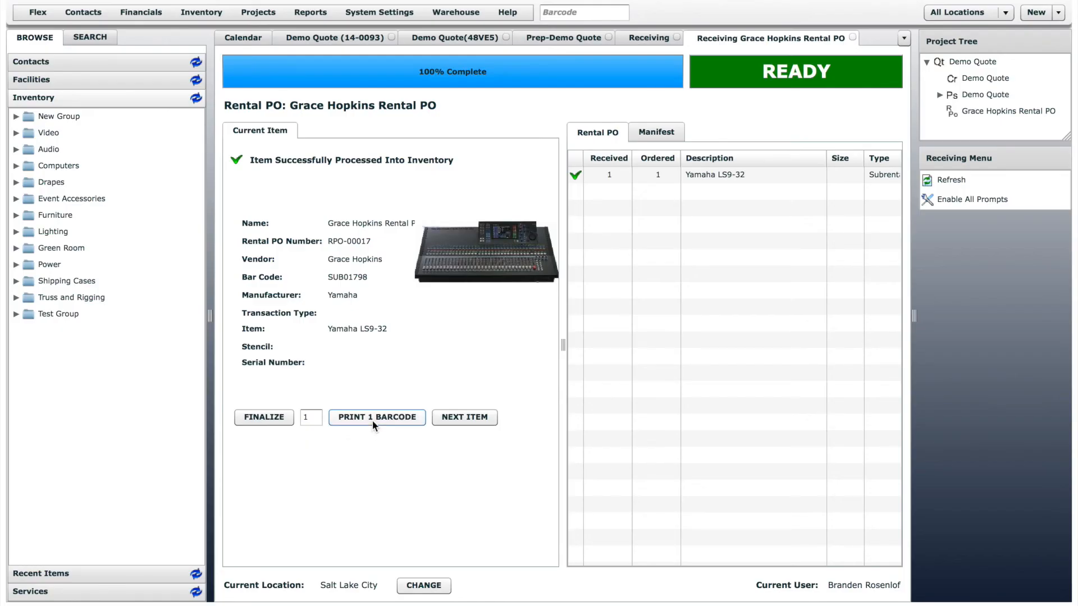
{"action": "left_click", "coordinate": [264, 419]}
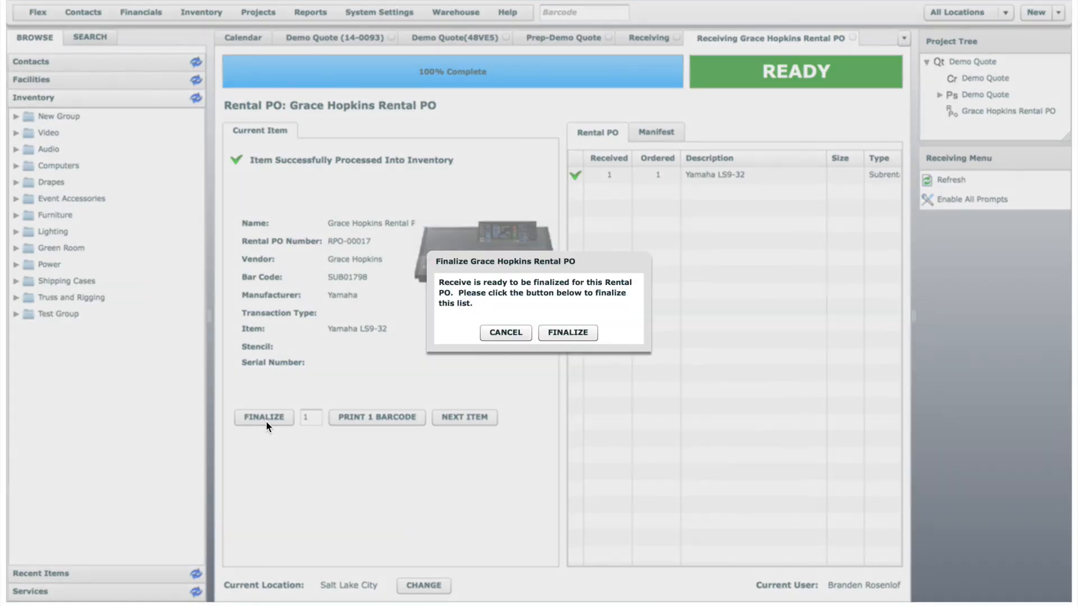
{"action": "left_click", "coordinate": [575, 332]}
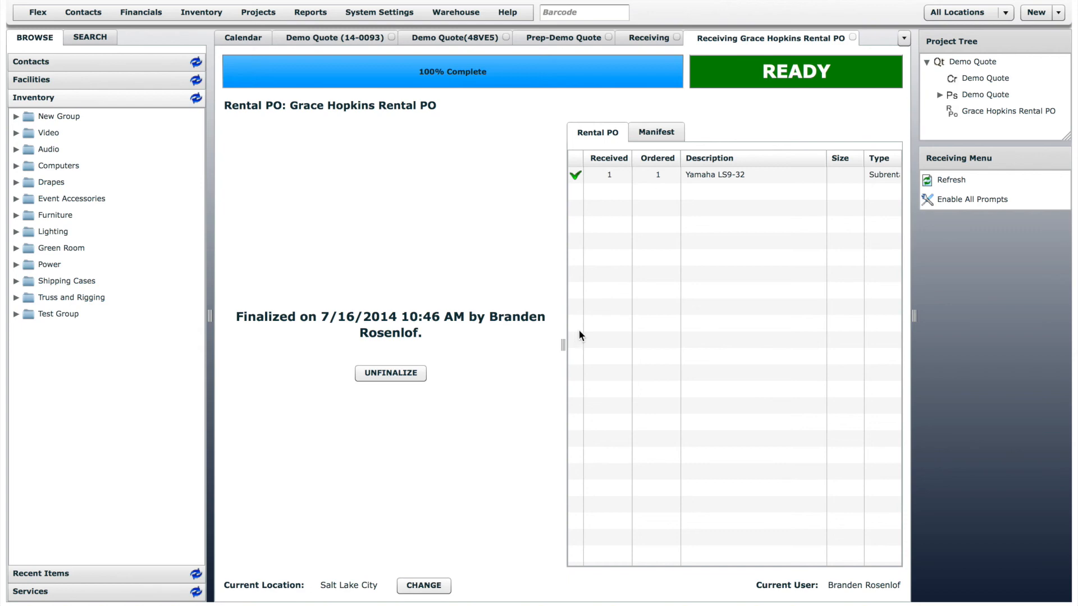
Step: Return to the Demo Quote prep and assign the subrented unit SUB01798 to the Yamaha LS9-32 line
{"action": "left_click", "coordinate": [568, 38]}
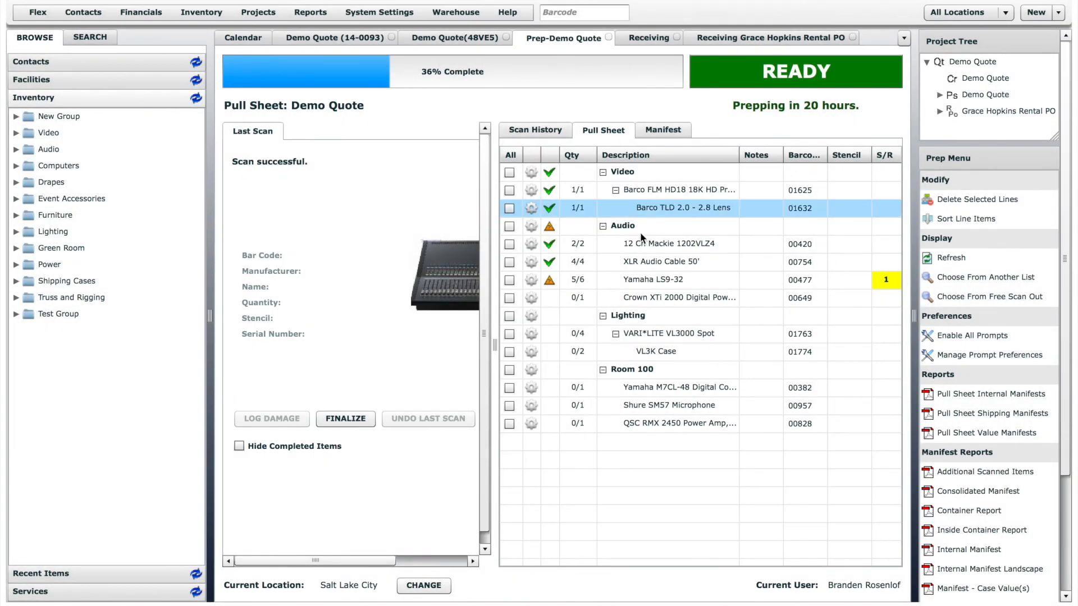
{"action": "double_click", "coordinate": [649, 278]}
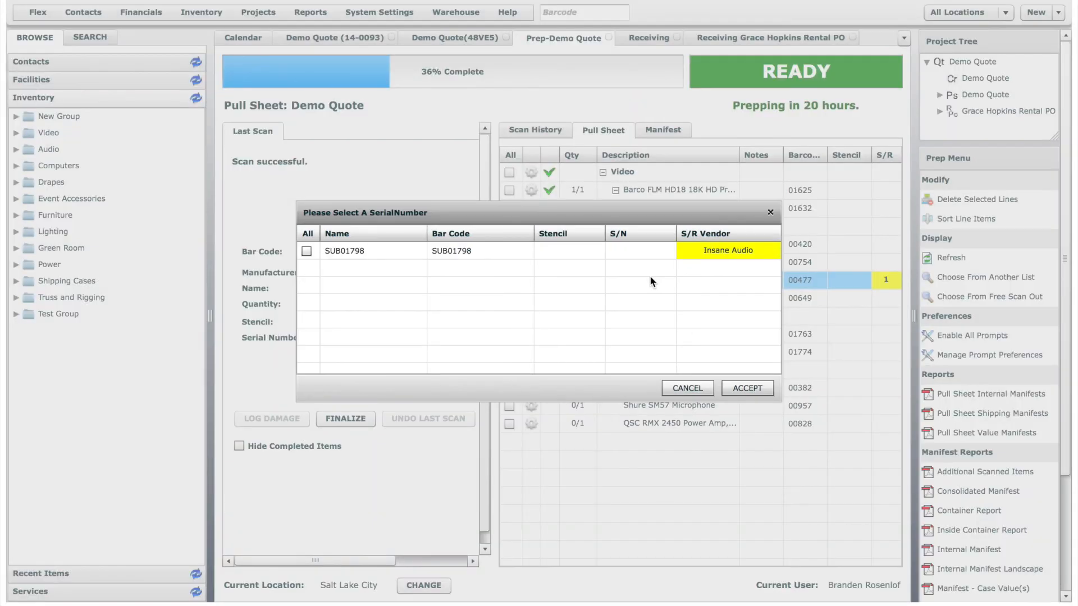
{"action": "left_click", "coordinate": [306, 251]}
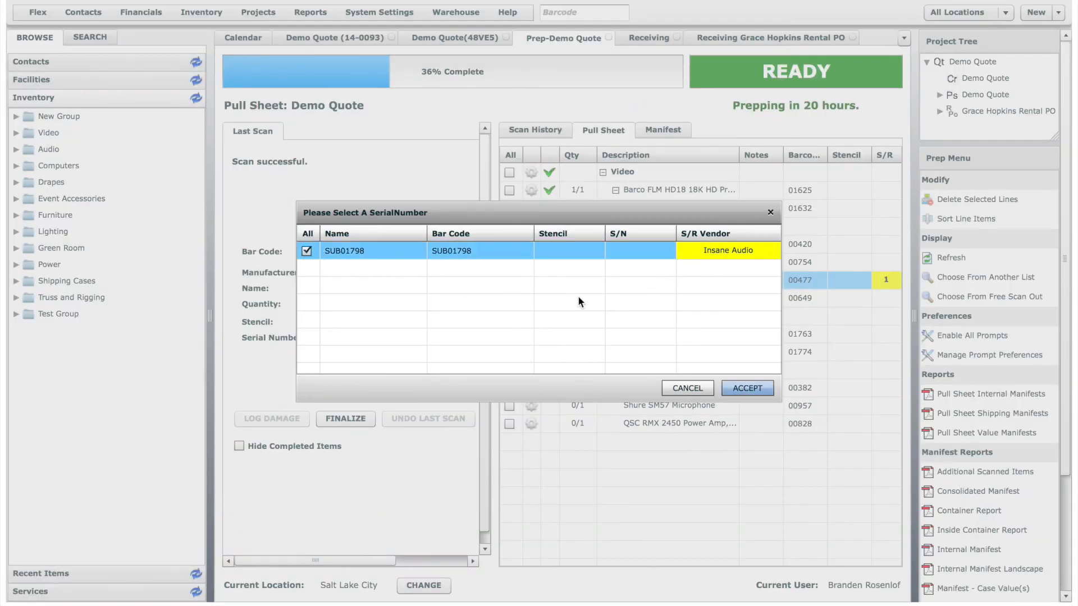
{"action": "left_click", "coordinate": [746, 389]}
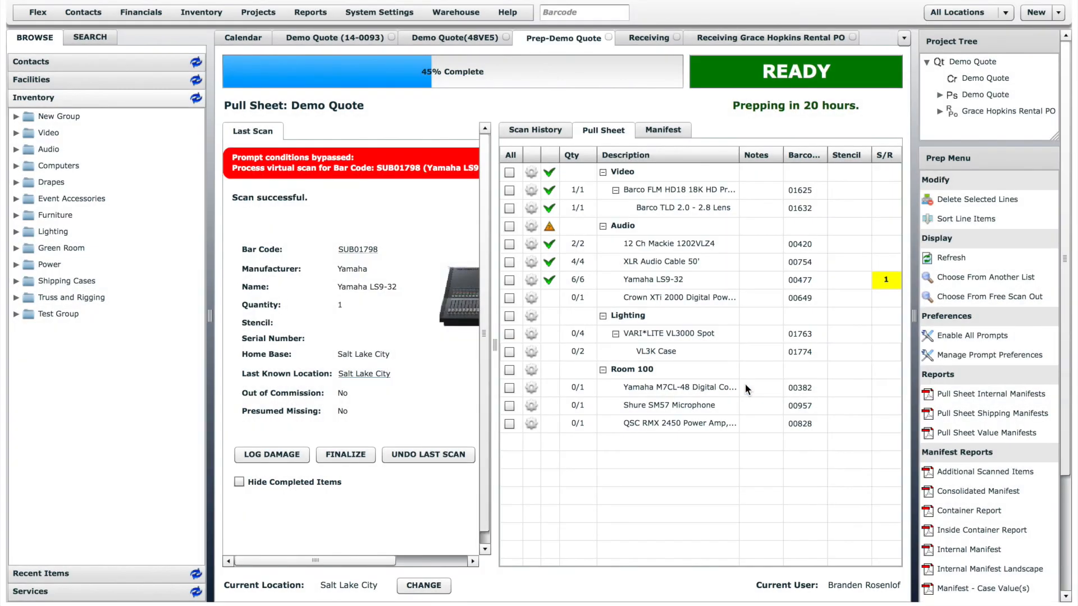
Step: Scan barcode 01781 for the Crown XTi 2000 amplifier, and barcodes 01775 and 01776 for the two VL3K Cases
{"action": "type", "text": "01781"}
{"action": "key", "text": "Return"}
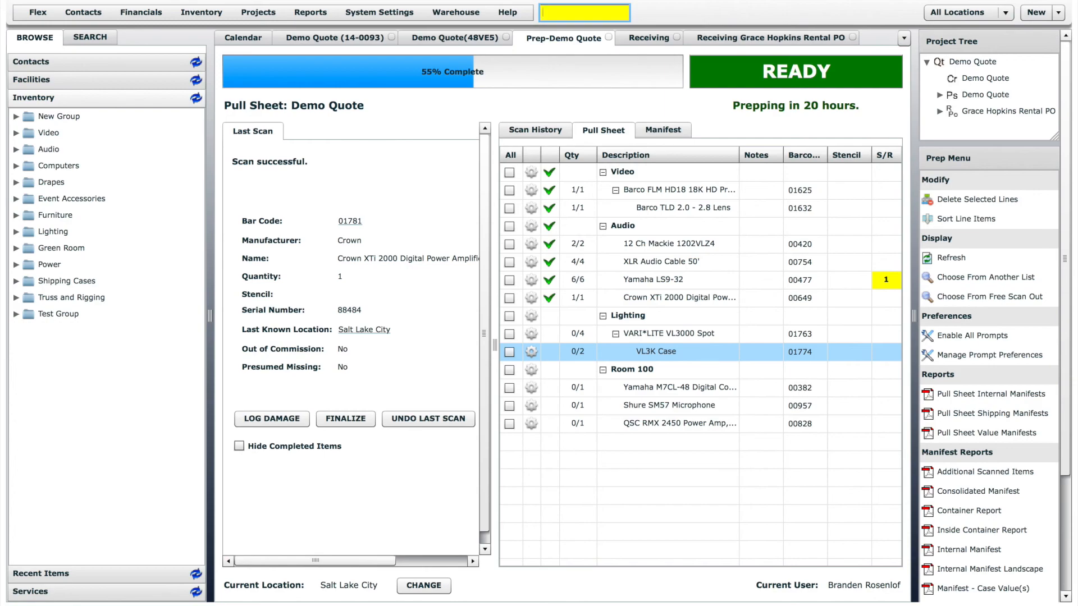
{"action": "type", "text": "01775"}
{"action": "key", "text": "Return"}
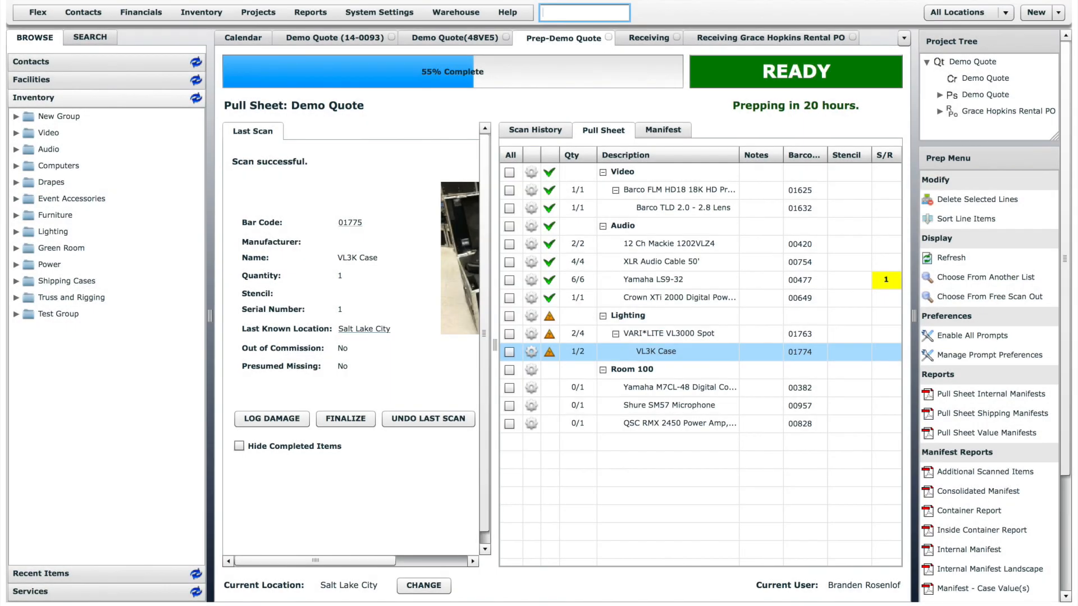
{"action": "type", "text": "01776"}
{"action": "key", "text": "Return"}
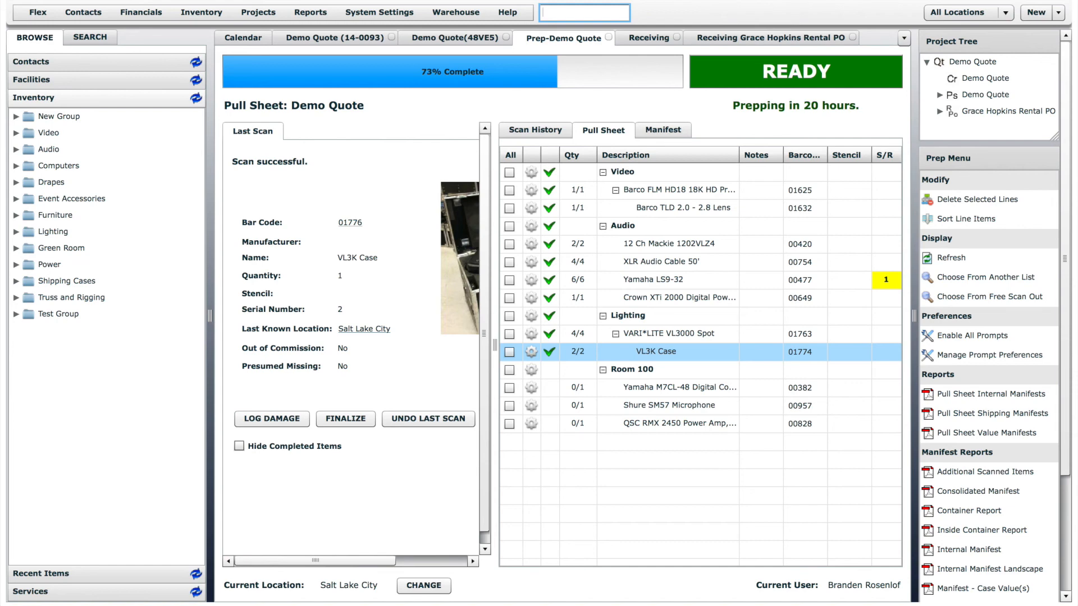
Step: Scan barcode 00385 for the Yamaha M7CL-48 Digital Console and decline free pick mode
{"action": "type", "text": "00382"}
{"action": "key", "text": "Return"}
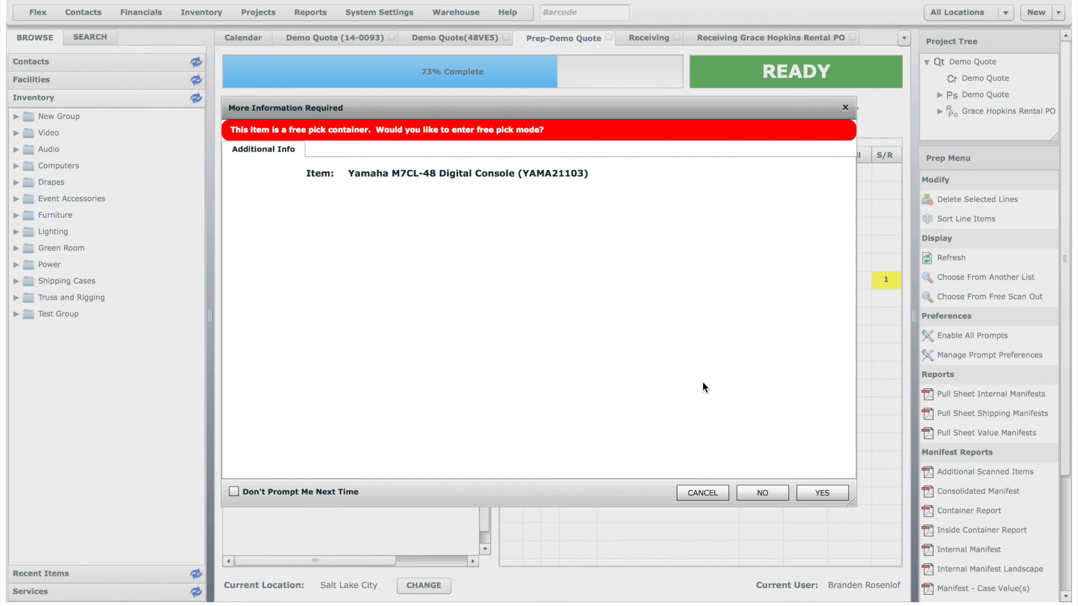
{"action": "left_click", "coordinate": [776, 494]}
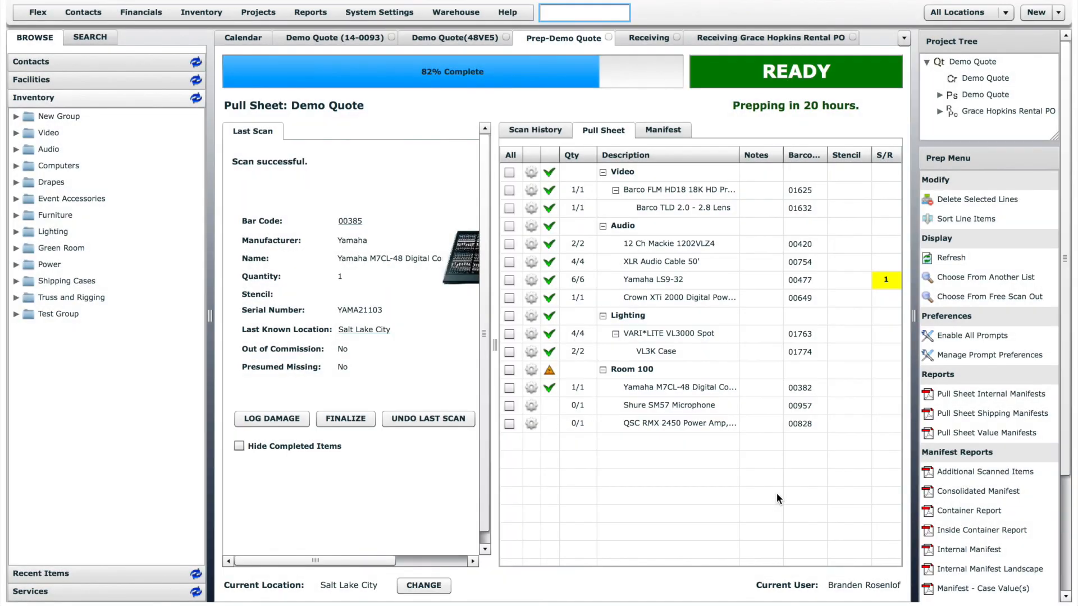
Step: Scan barcode 00985 for the Shure SM57 and 00832 for the QSC RMX 2450, and finalize the pull sheet's prep
{"action": "type", "text": "00985"}
{"action": "key", "text": "Return"}
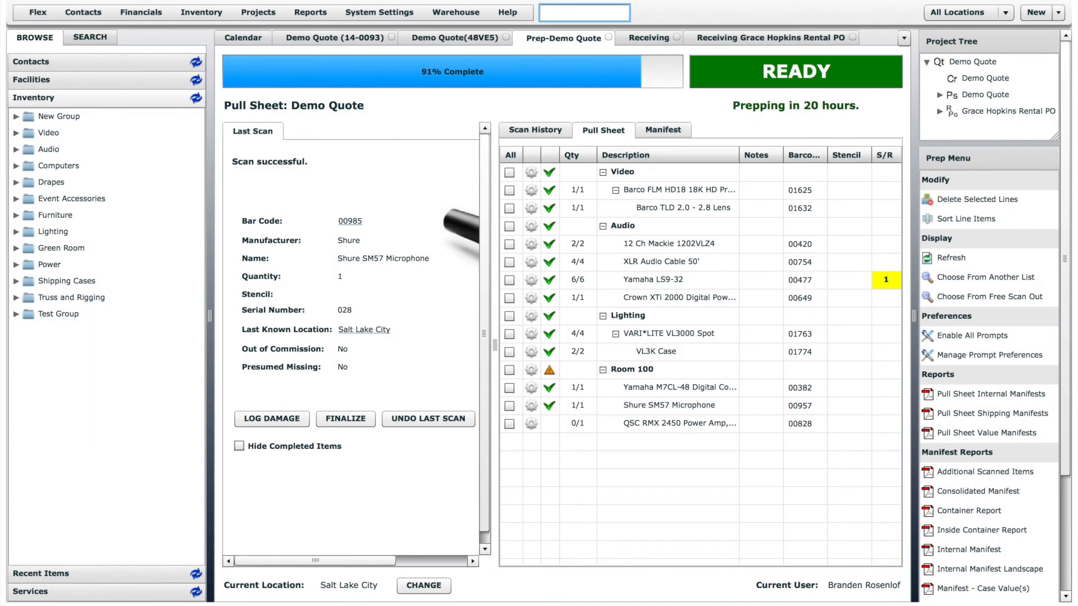
{"action": "type", "text": "00832"}
{"action": "key", "text": "Return"}
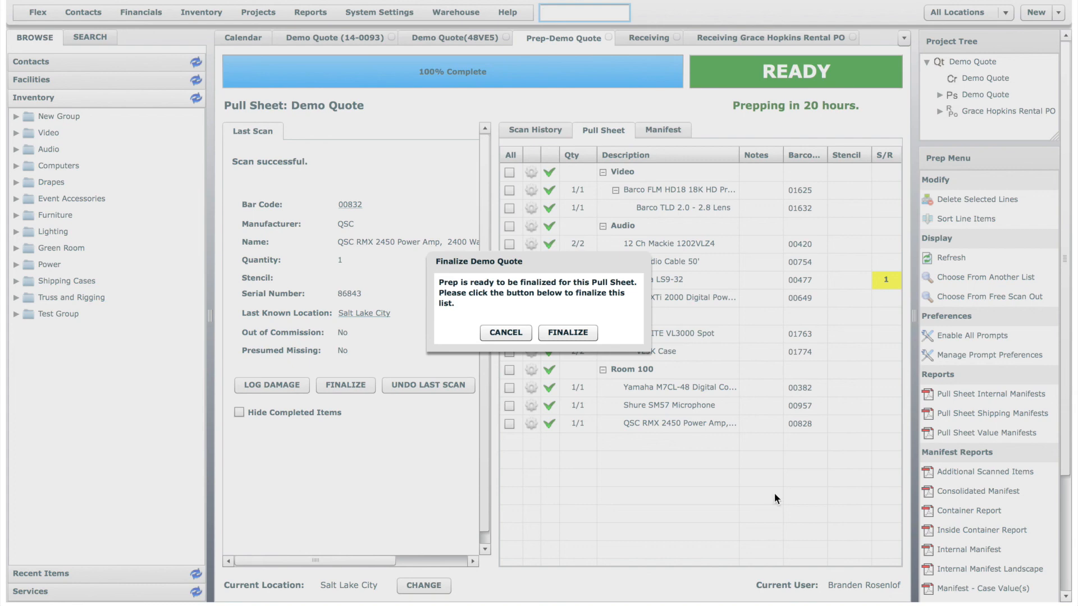
{"action": "left_click", "coordinate": [568, 333]}
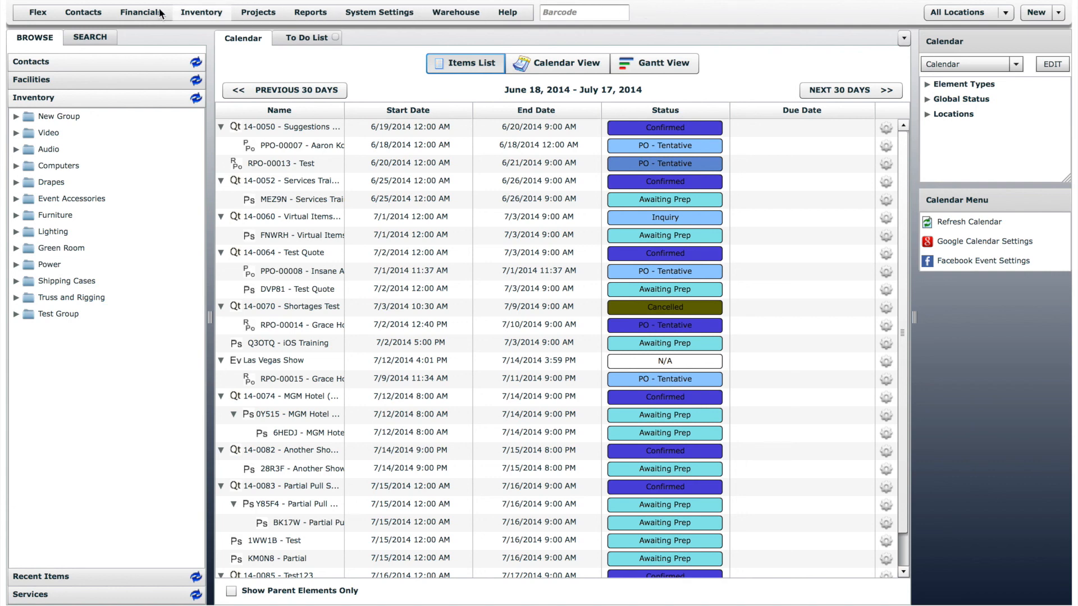
Step: Look over the available Contacts, Financials, Inventory and Projects functions, and open the Project Elements definitions
{"action": "left_click", "coordinate": [95, 15]}
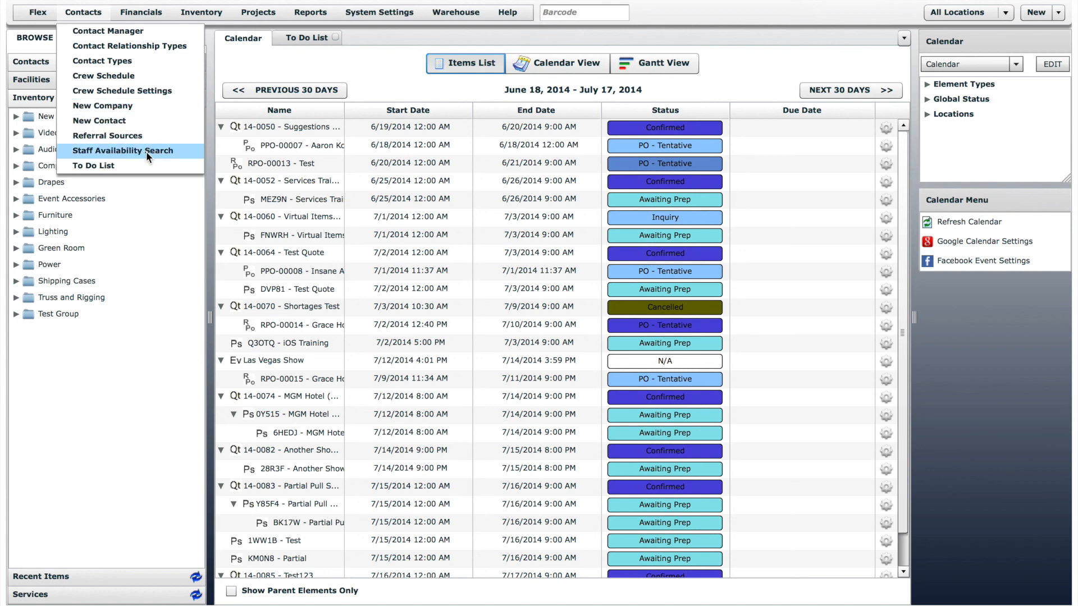
{"action": "mouse_move", "coordinate": [155, 15]}
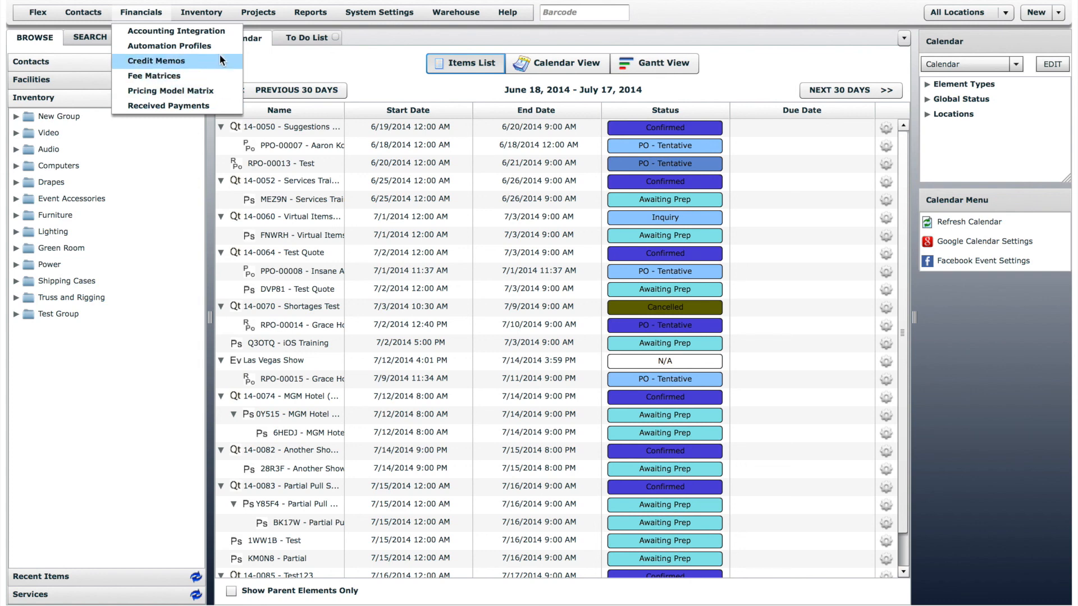
{"action": "mouse_move", "coordinate": [213, 12]}
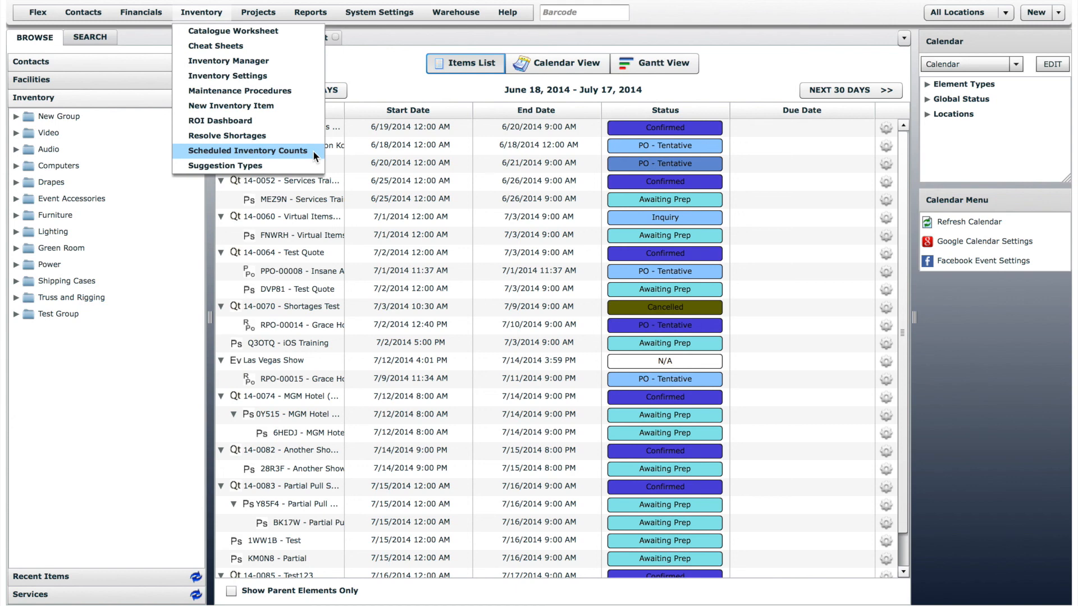
{"action": "mouse_move", "coordinate": [262, 14]}
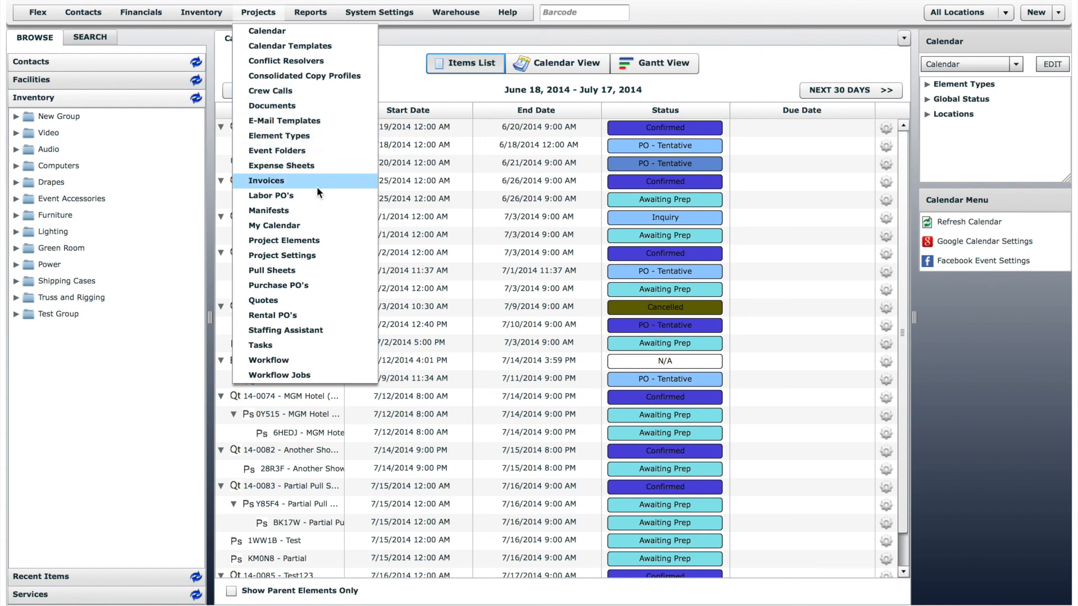
{"action": "left_click", "coordinate": [315, 241]}
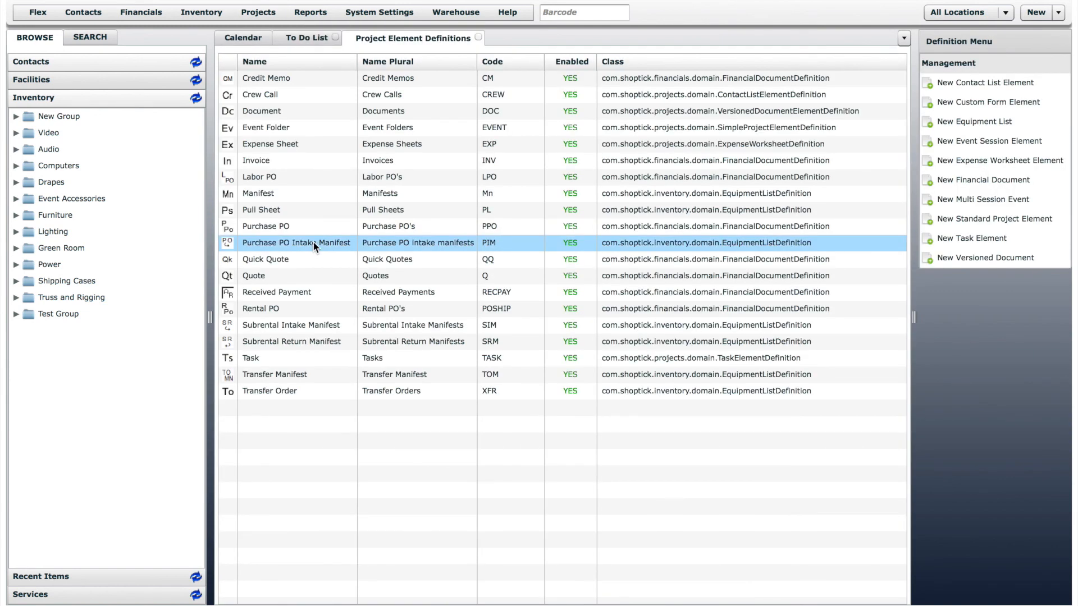
Step: Open the Quote element definition and review its field settings, numbering and status options
{"action": "left_click", "coordinate": [259, 277]}
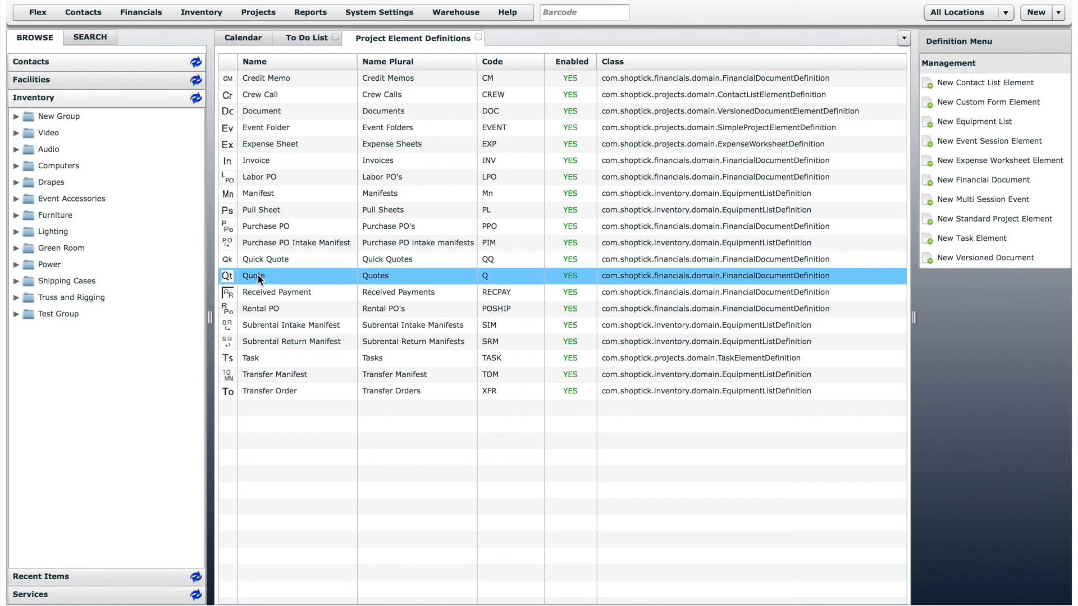
{"action": "double_click", "coordinate": [257, 274]}
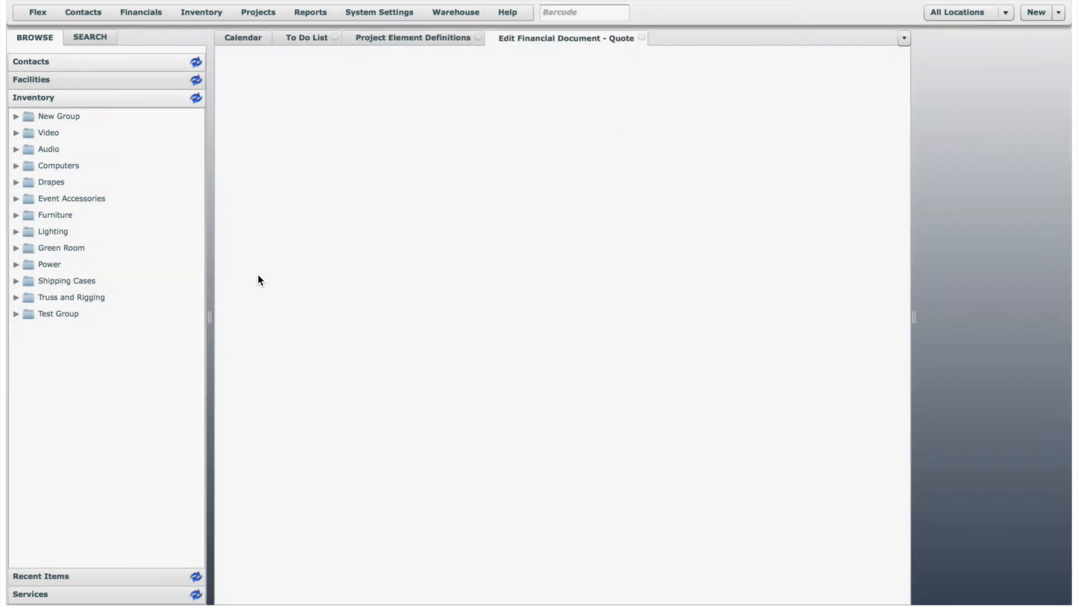
{"action": "left_click", "coordinate": [363, 61]}
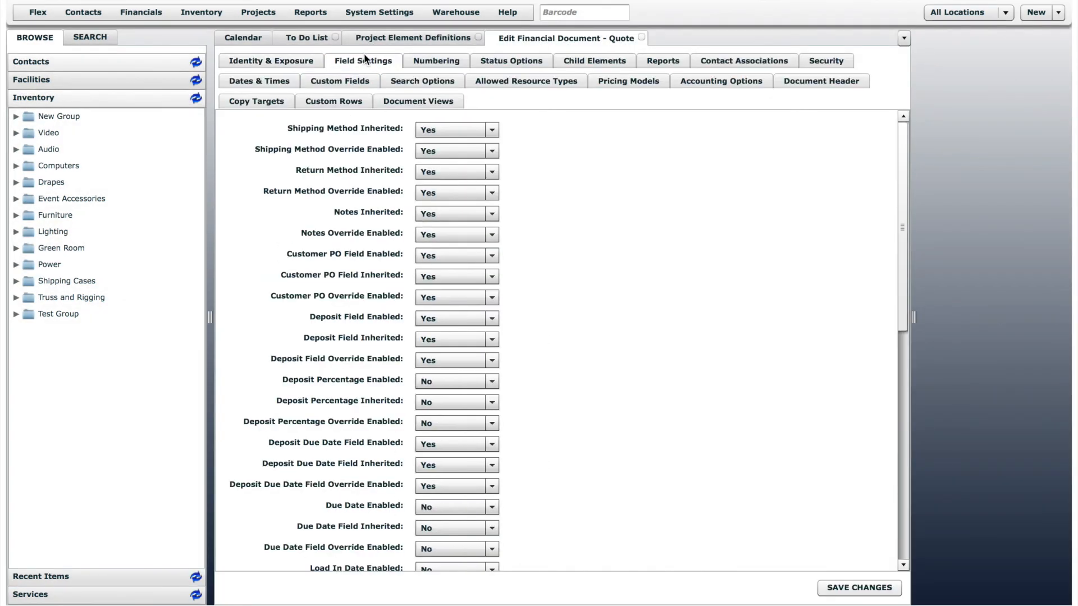
{"action": "left_click", "coordinate": [437, 61]}
{"action": "left_click", "coordinate": [503, 60]}
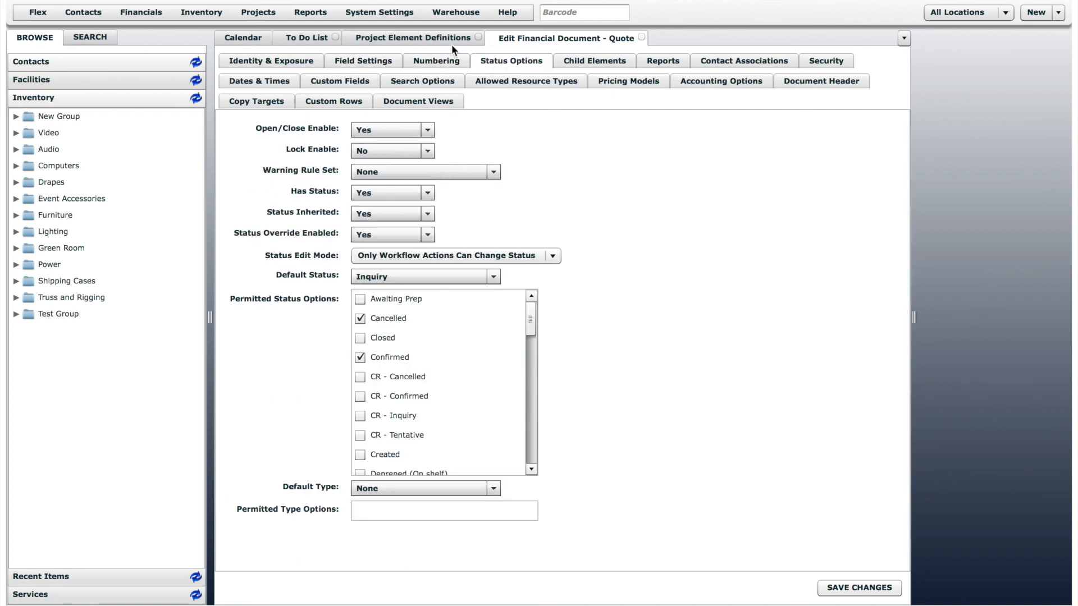
Step: Open the project Workflow list and the Workflow Jobs list to review the defined workflows and jobs
{"action": "left_click", "coordinate": [272, 16]}
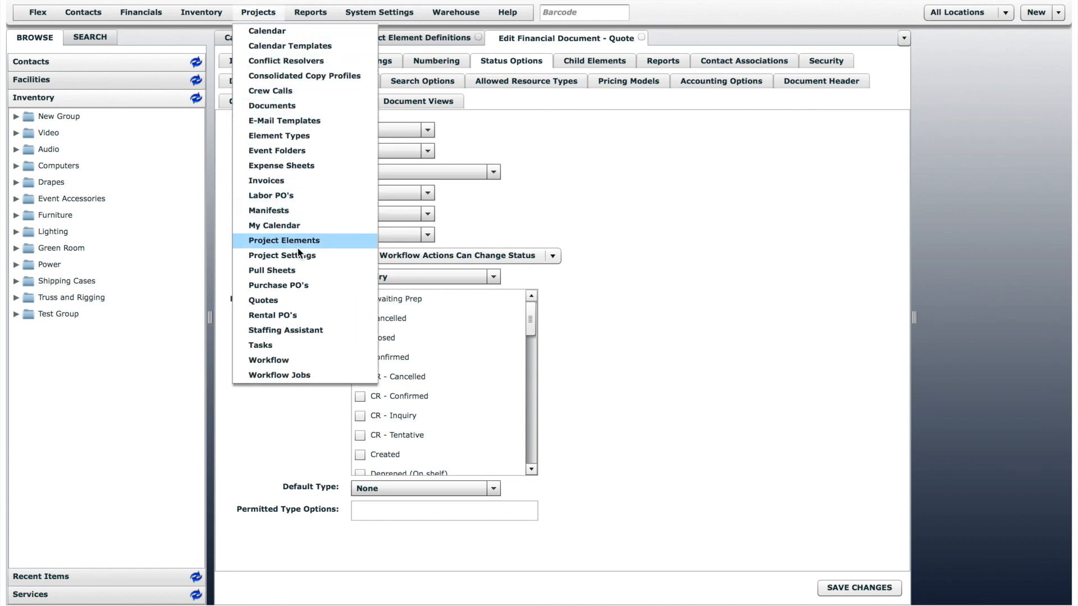
{"action": "left_click", "coordinate": [292, 359]}
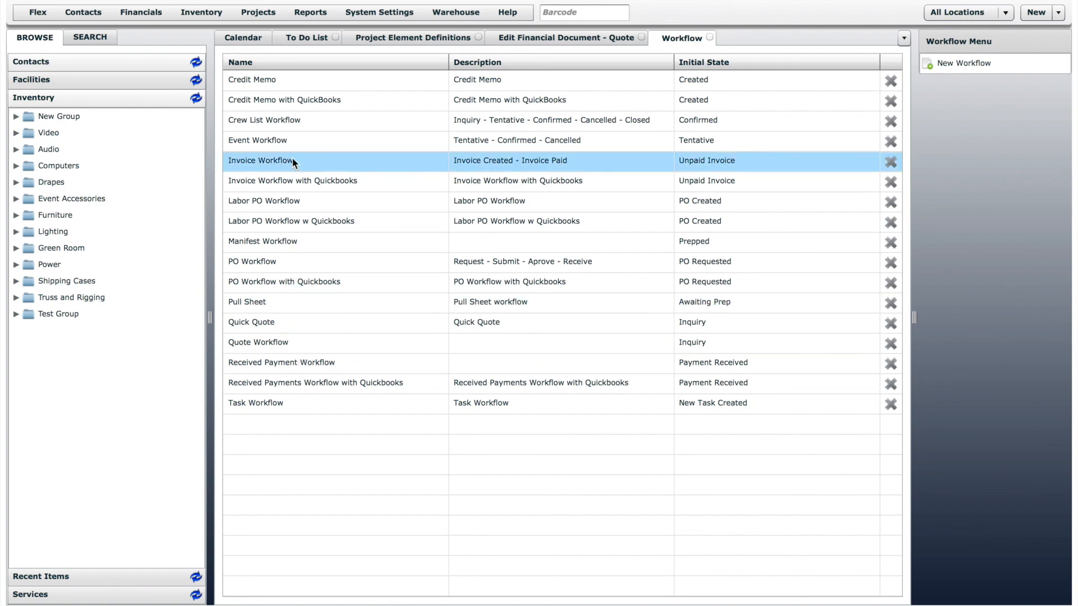
{"action": "left_click", "coordinate": [272, 17]}
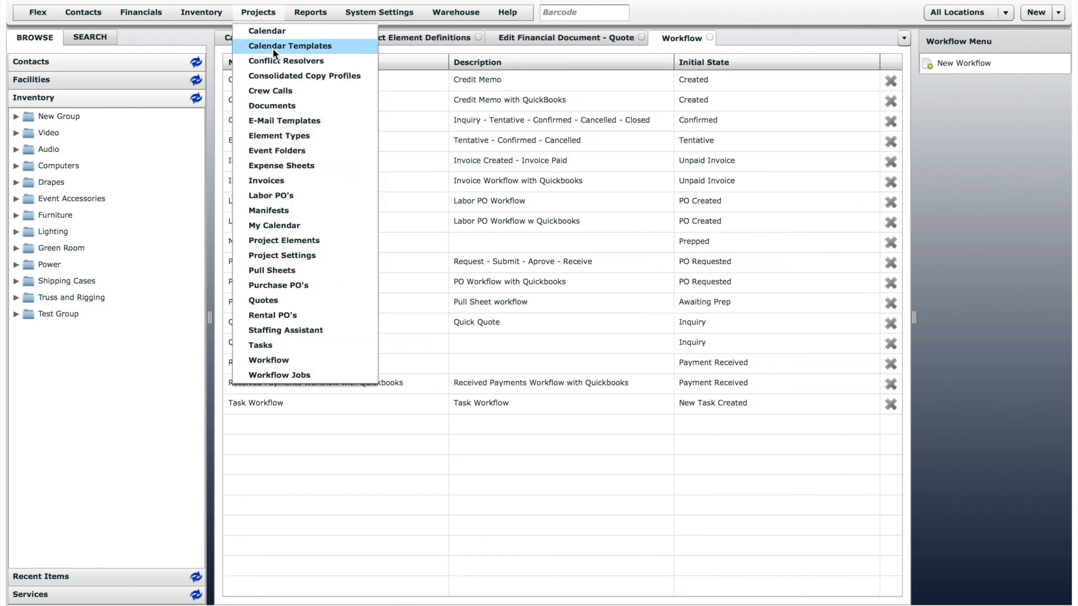
{"action": "left_click", "coordinate": [300, 375]}
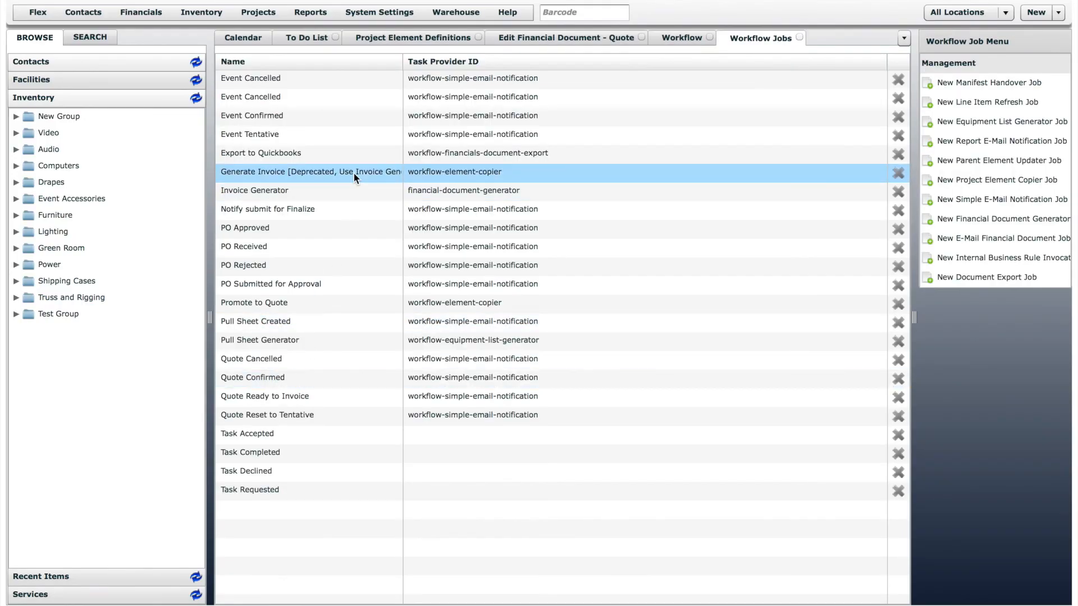
Step: Look over the available Reports, System Settings, Warehouse and Help functions
{"action": "left_click", "coordinate": [325, 14]}
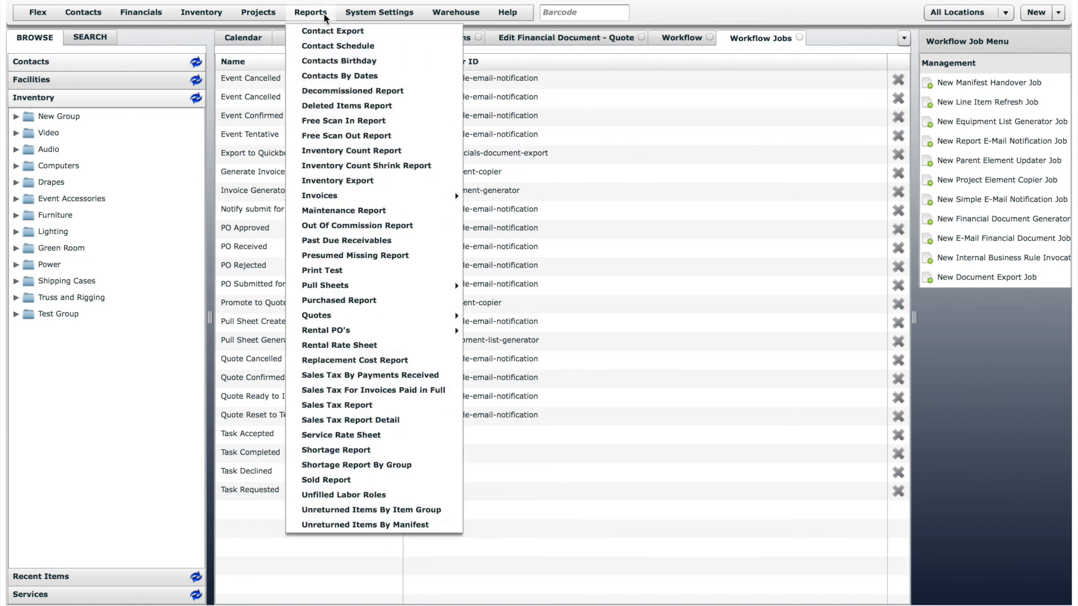
{"action": "mouse_move", "coordinate": [365, 15]}
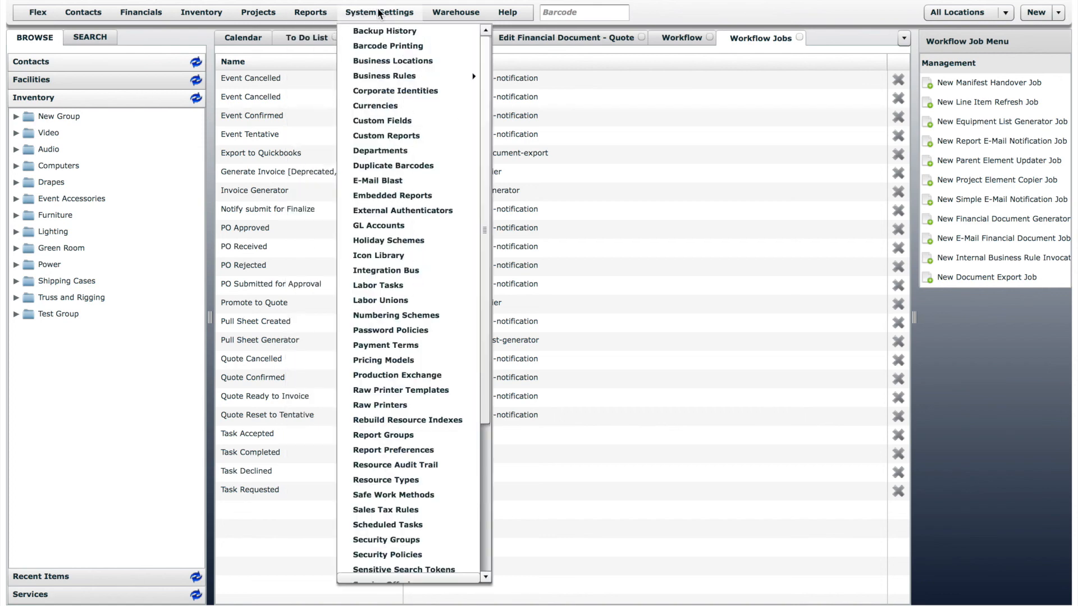
{"action": "left_click_drag", "start_coordinate": [483, 44], "coordinate": [485, 207]}
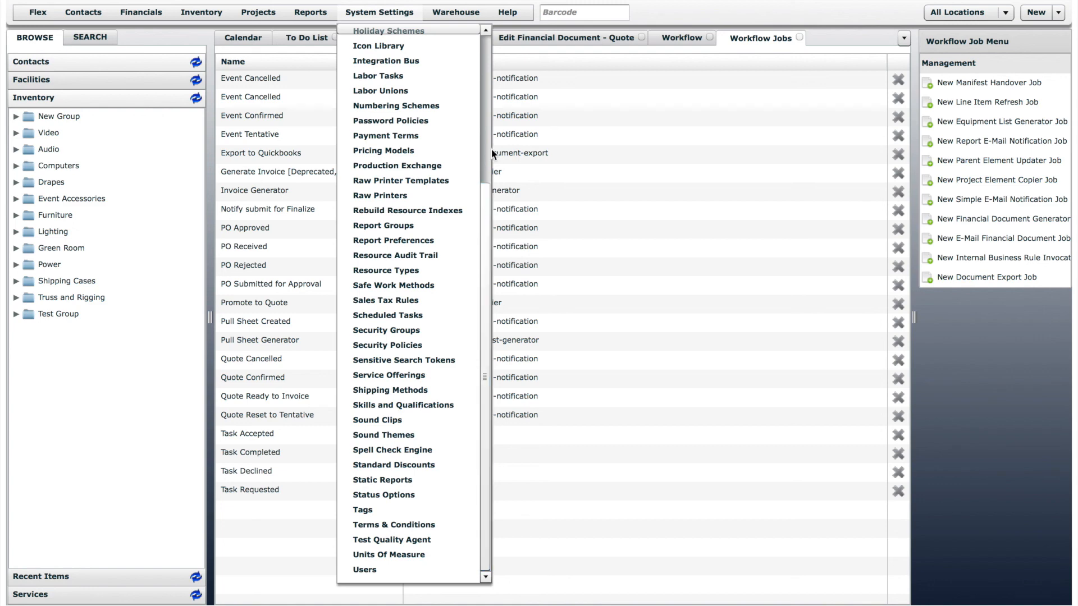
{"action": "left_click", "coordinate": [459, 12]}
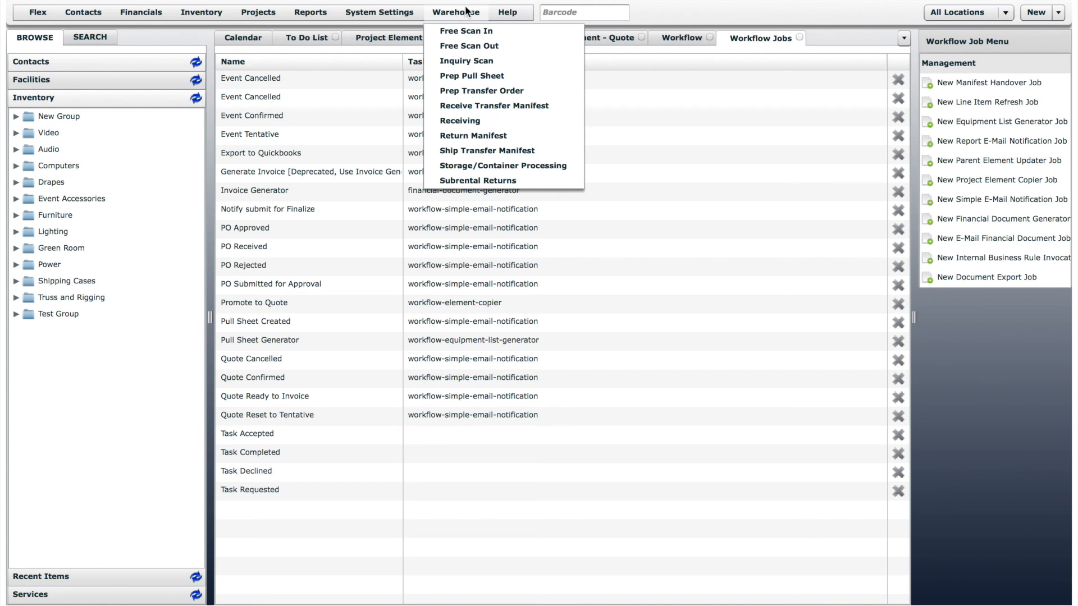
{"action": "mouse_move", "coordinate": [517, 14]}
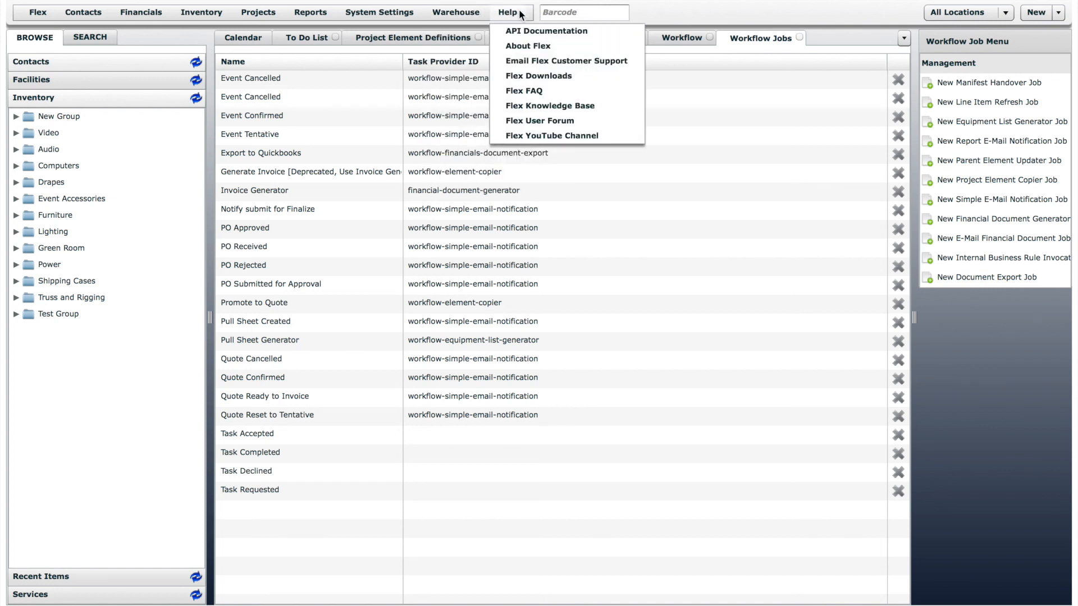